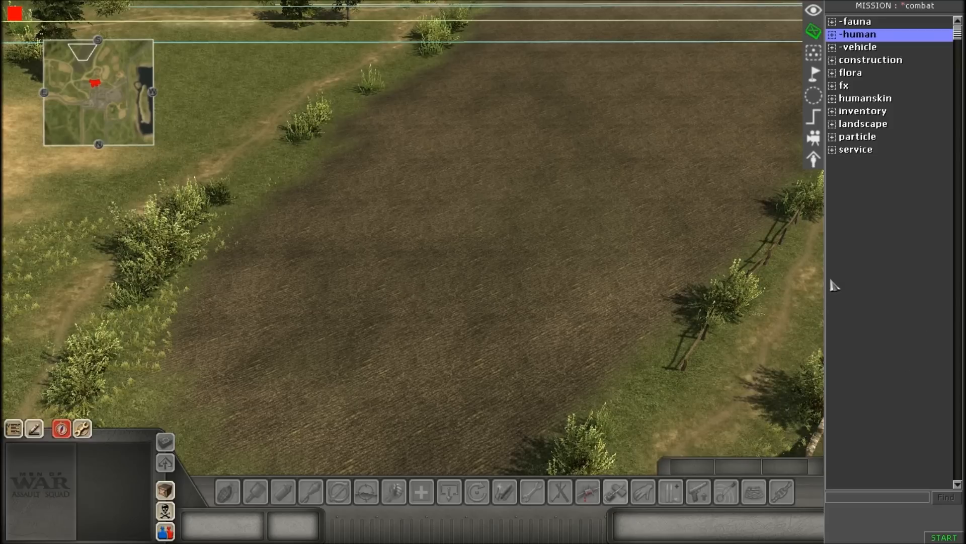
scroll(733, 427, down, 2)
scroll(728, 309, up, 5)
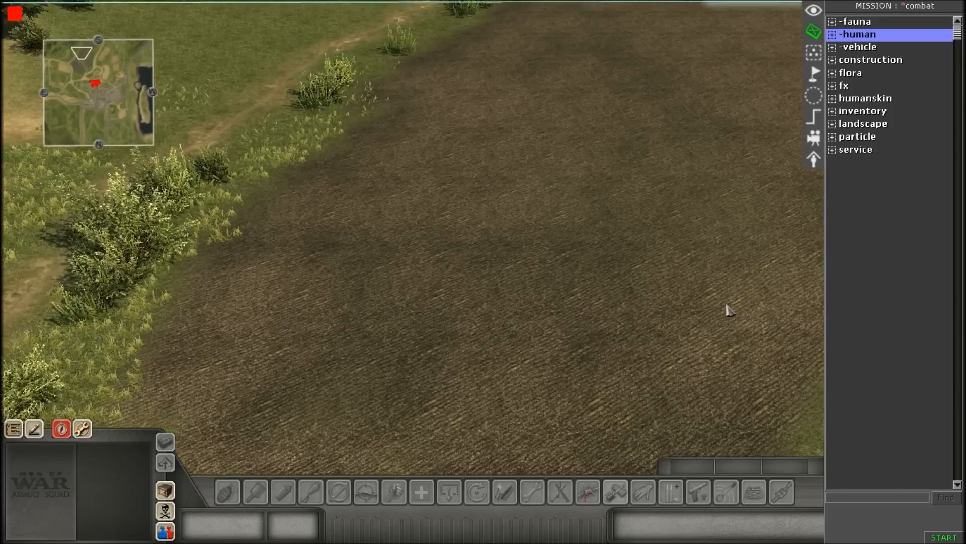
scroll(727, 310, down, 4)
scroll(550, 310, up, 2)
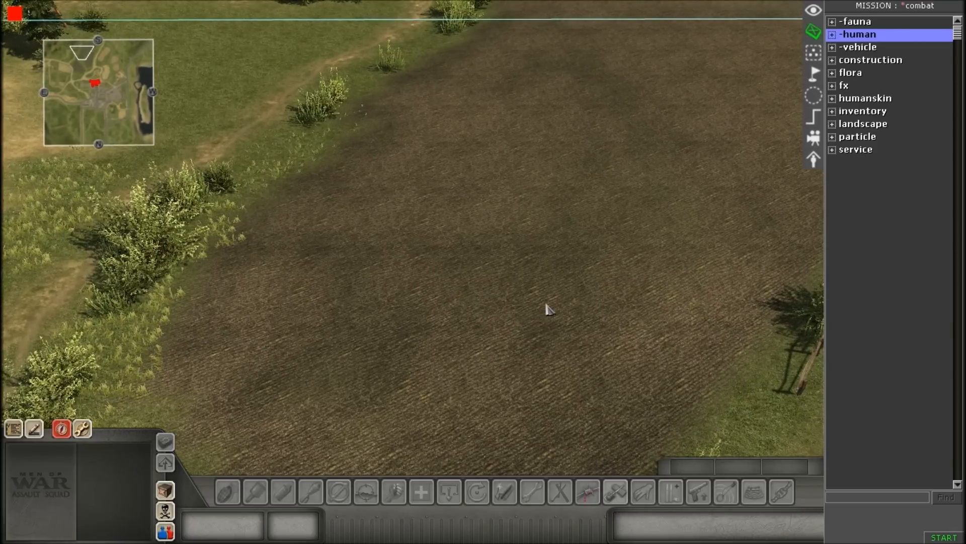
scroll(549, 309, up, 2)
scroll(647, 302, up, 1)
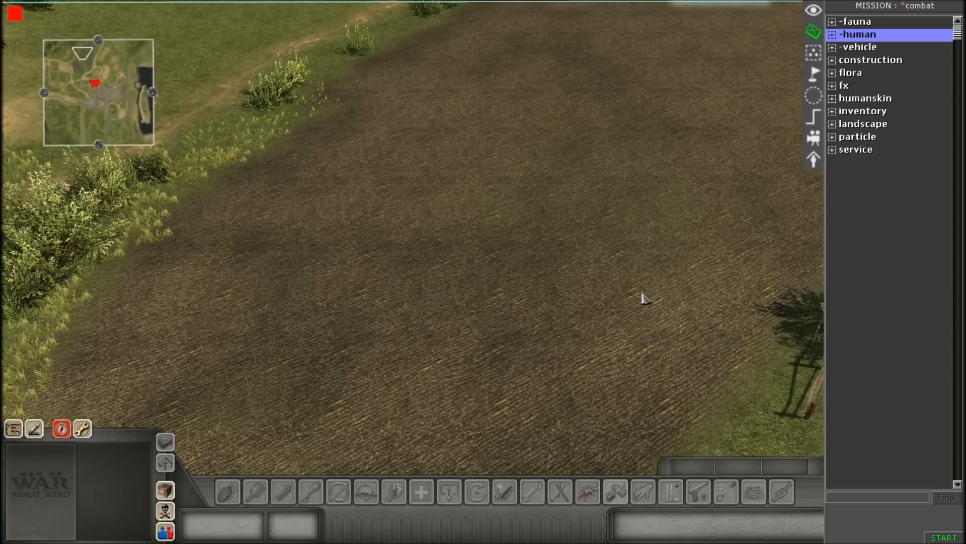
scroll(644, 297, down, 2)
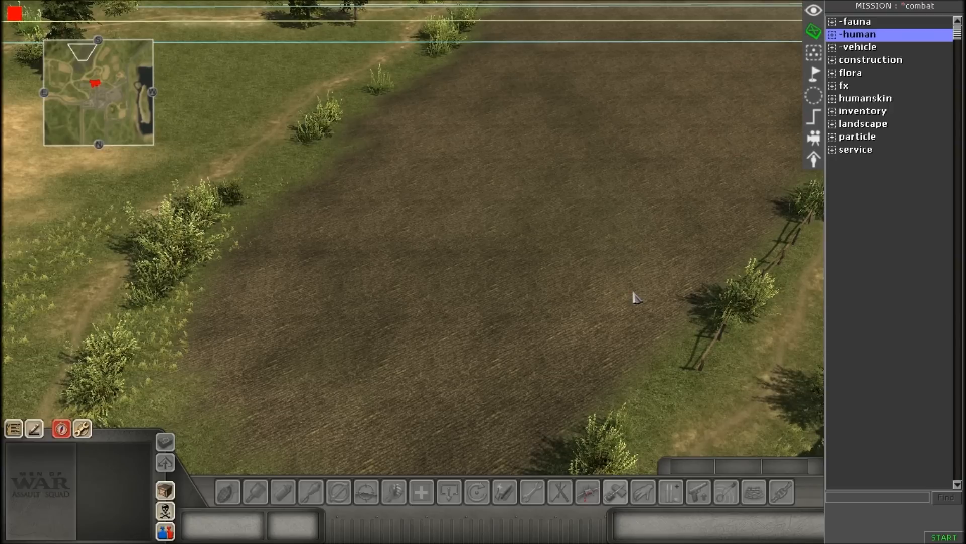
scroll(624, 307, up, 2)
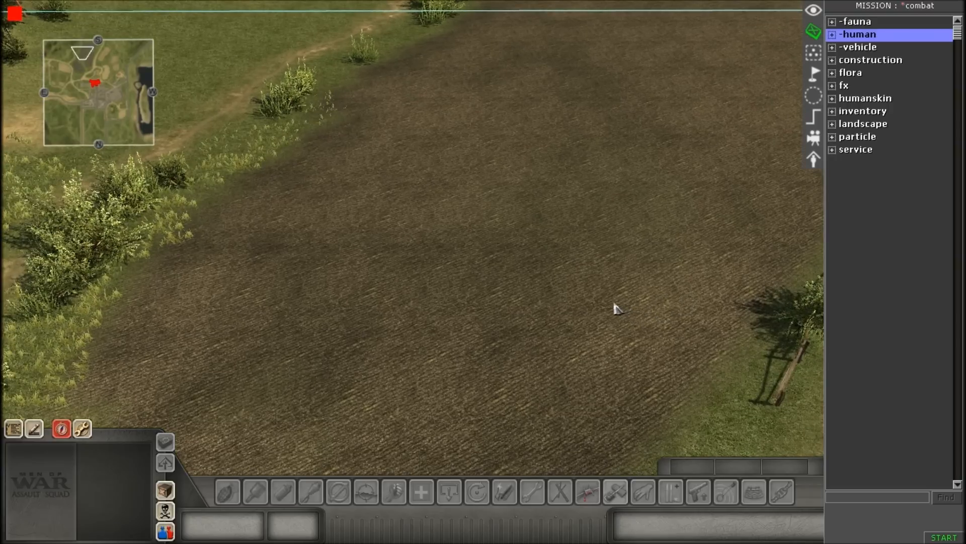
scroll(614, 322, up, 2)
scroll(609, 302, down, 4)
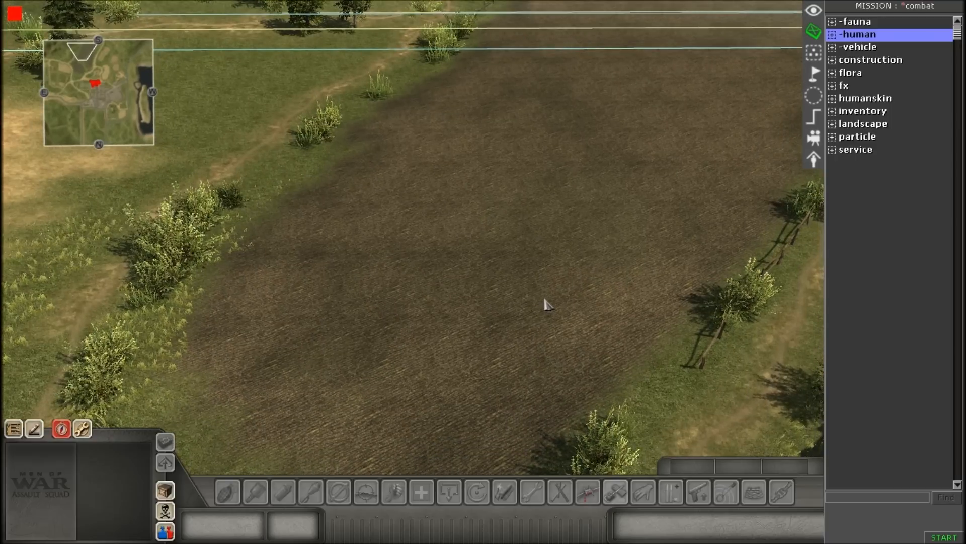
scroll(534, 305, up, 1)
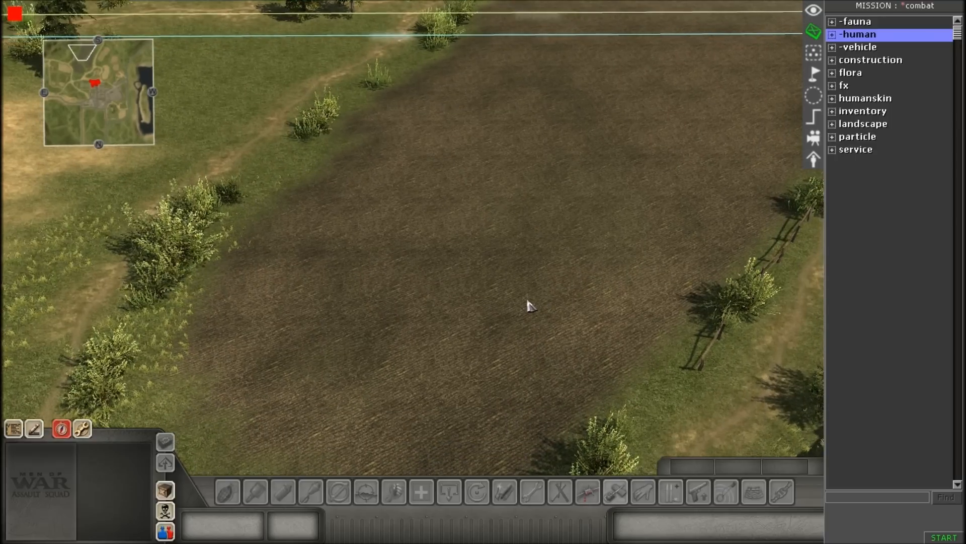
scroll(529, 312, up, 2)
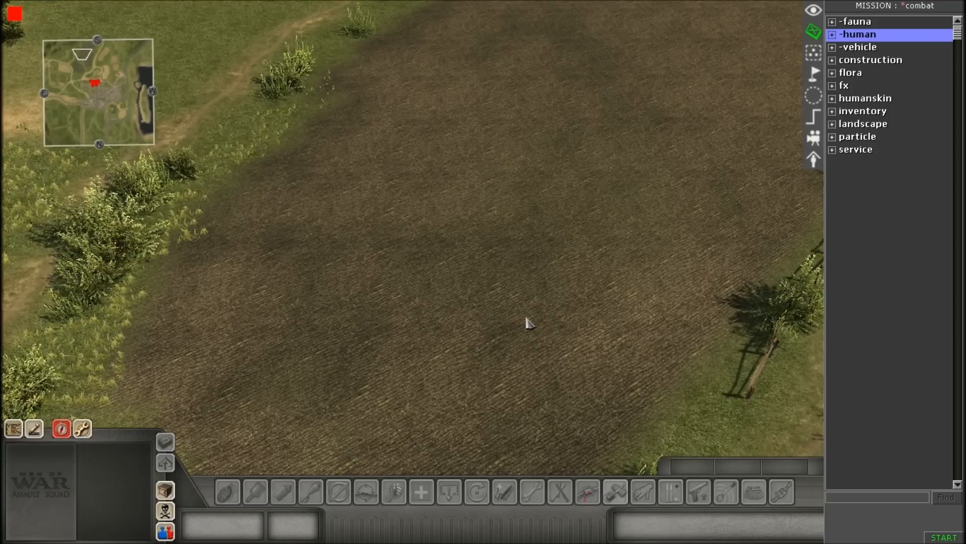
scroll(527, 320, down, 3)
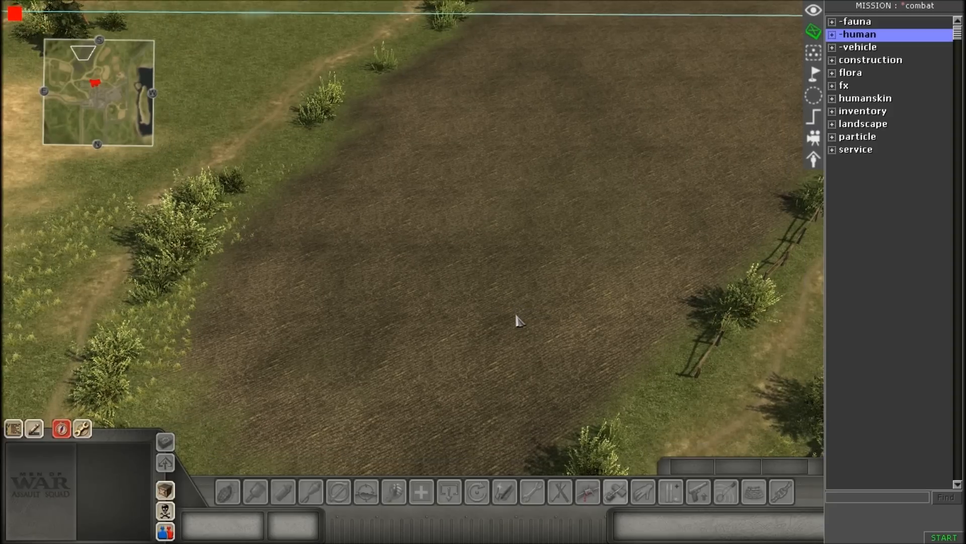
scroll(518, 322, up, 1)
scroll(519, 304, down, 1)
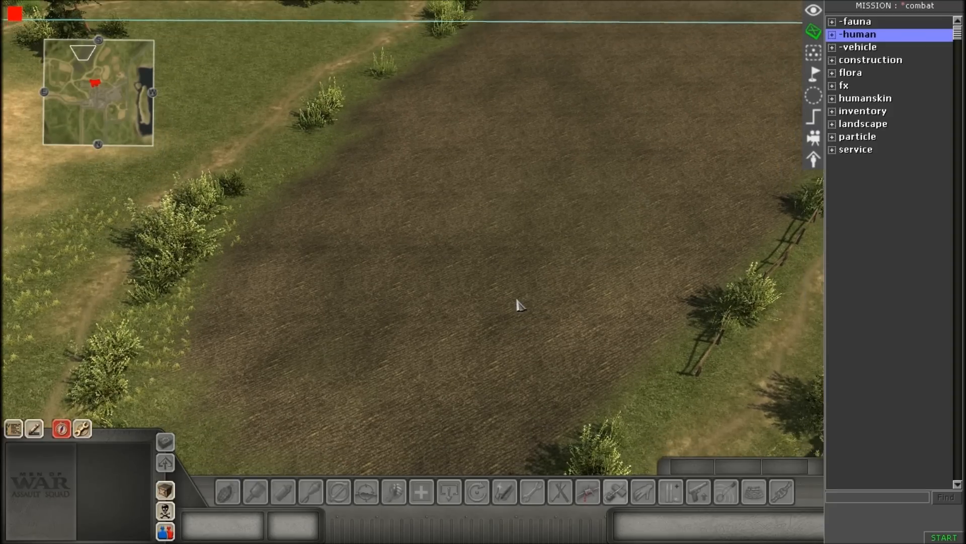
scroll(519, 302, up, 4)
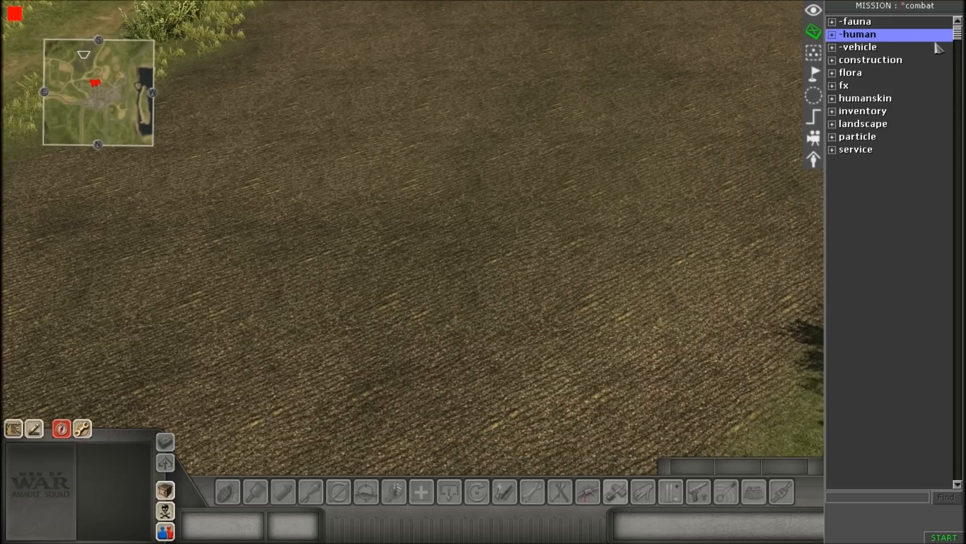
Step: Place four rifle soldiers from the human mp usa units in a row on the ploughed field
double_click(858, 34)
double_click(857, 60)
scroll(558, 227, down, 2)
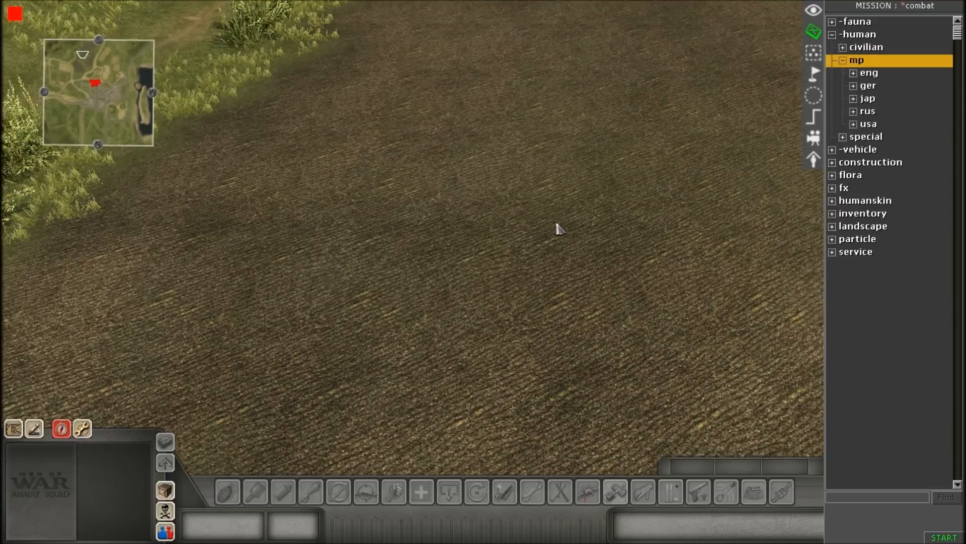
double_click(868, 124)
scroll(503, 274, up, 2)
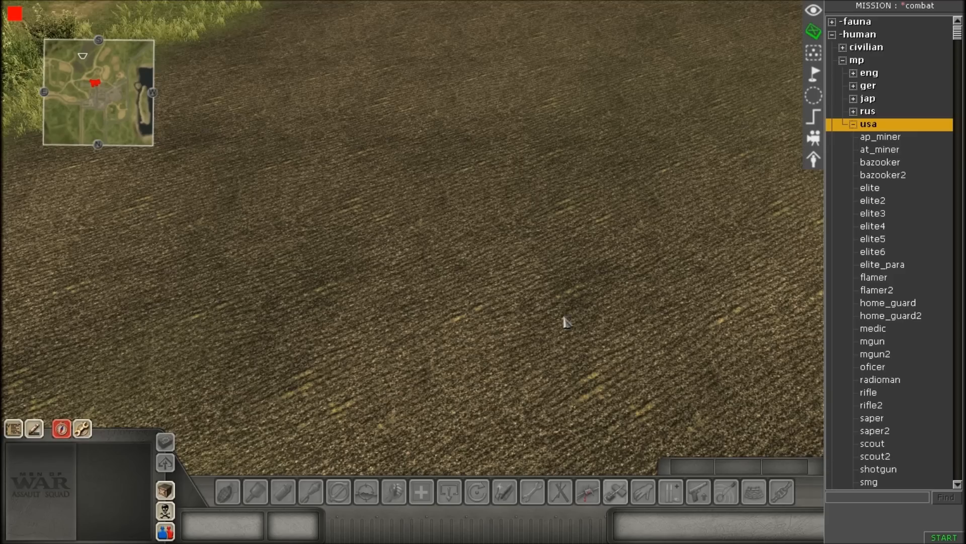
scroll(907, 265, down, 2)
scroll(901, 276, down, 3)
scroll(884, 287, up, 1)
click(870, 239)
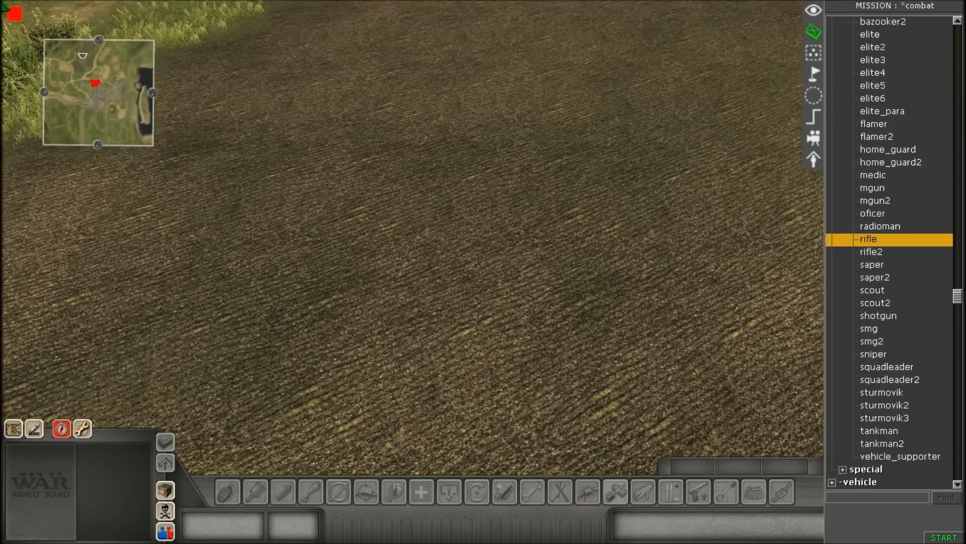
click(392, 313)
click(455, 294)
click(526, 300)
click(590, 302)
Step: Place four usa smg soldiers in a second row in front of the riflemen
scroll(590, 305, down, 2)
click(869, 328)
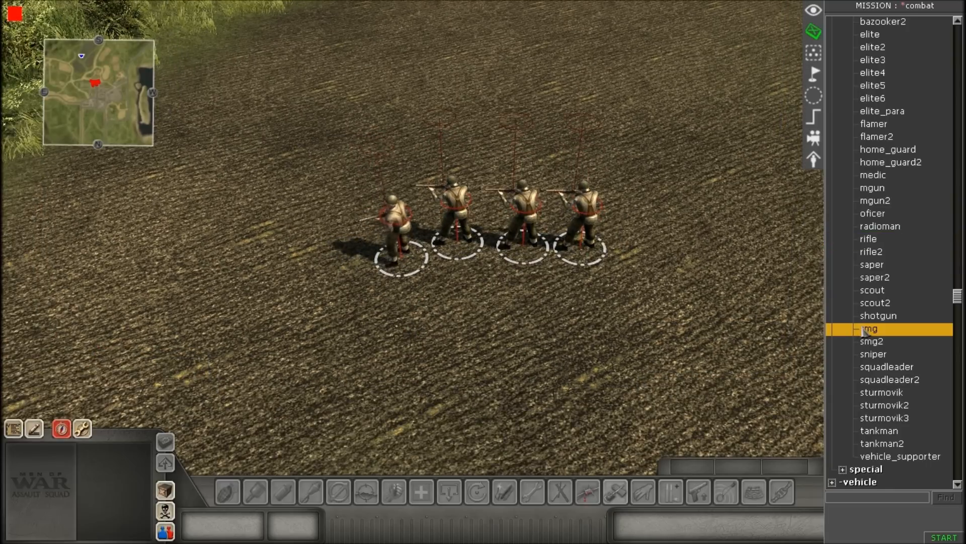
click(398, 333)
click(474, 331)
click(538, 330)
click(604, 332)
Step: Place a tank crew of four usa tankman units and one tankman2 beside the infantry
scroll(374, 253, down, 1)
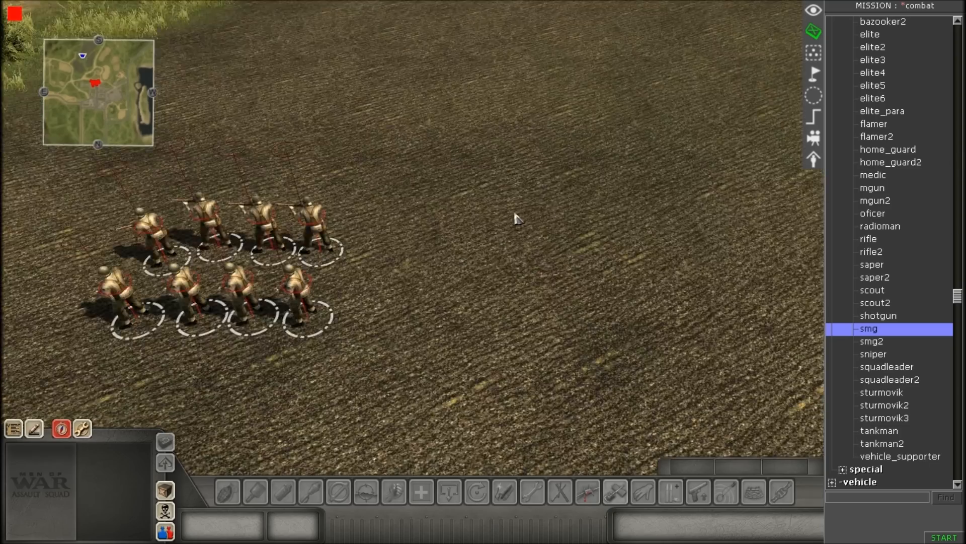
scroll(518, 217, down, 3)
click(886, 432)
scroll(556, 384, up, 3)
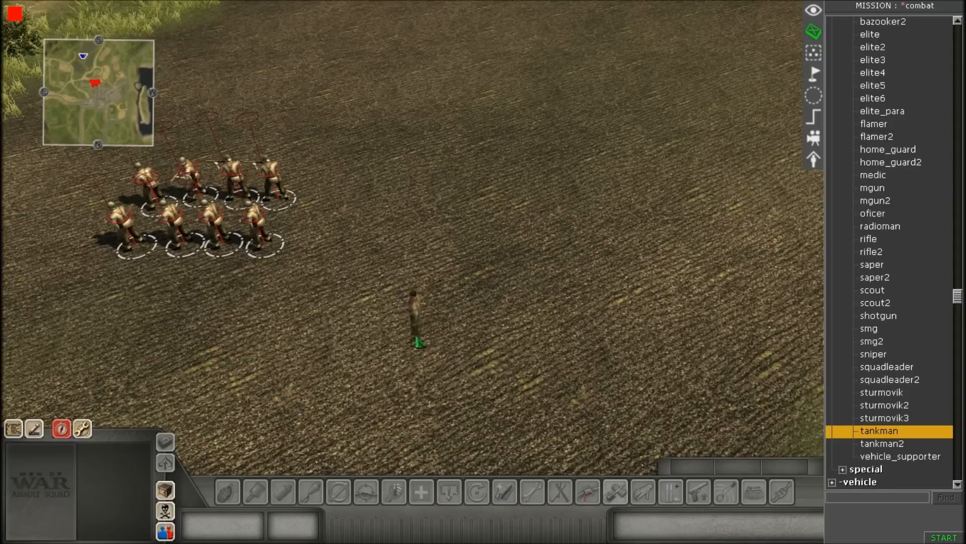
click(403, 332)
click(457, 325)
click(514, 325)
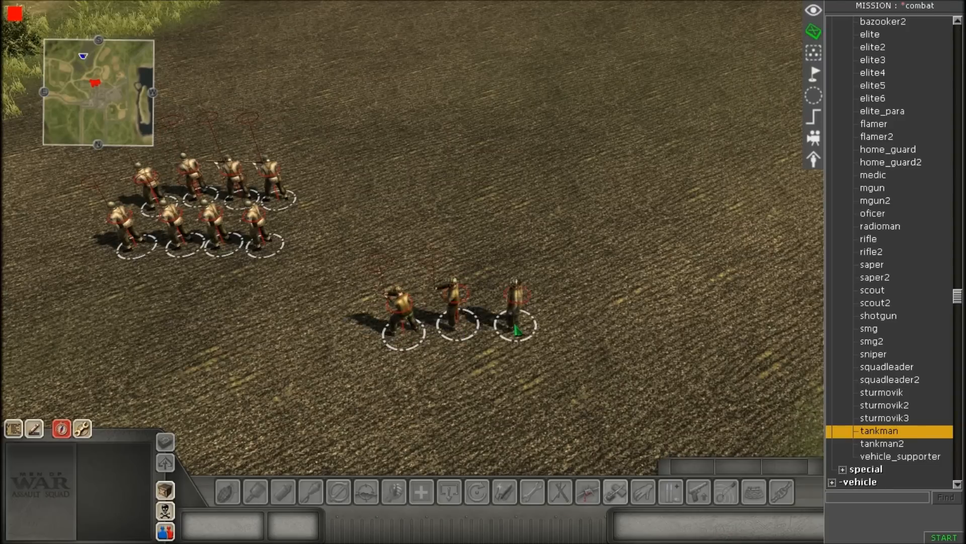
click(545, 338)
key(Down)
click(468, 375)
right_click(468, 375)
scroll(500, 297, up, 3)
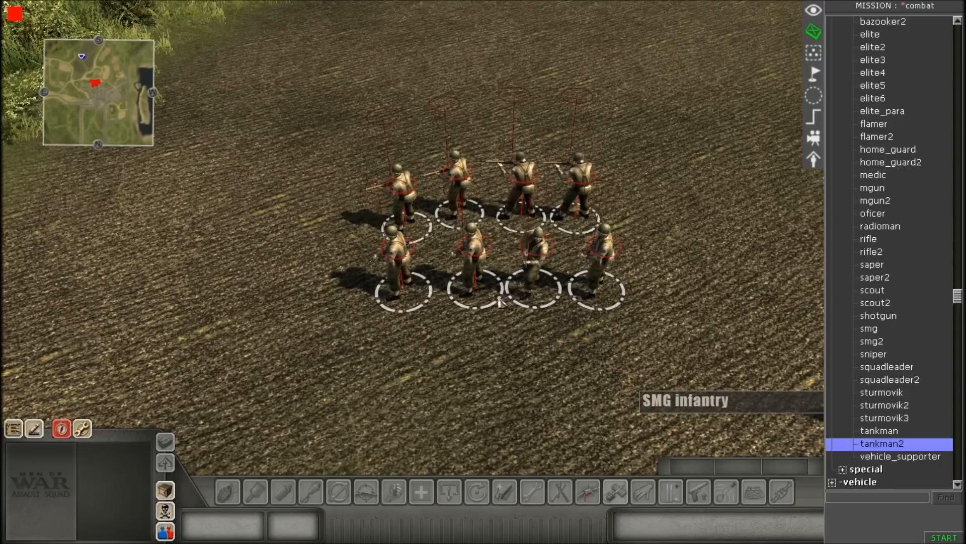
scroll(502, 301, down, 3)
scroll(502, 302, down, 3)
scroll(502, 302, up, 2)
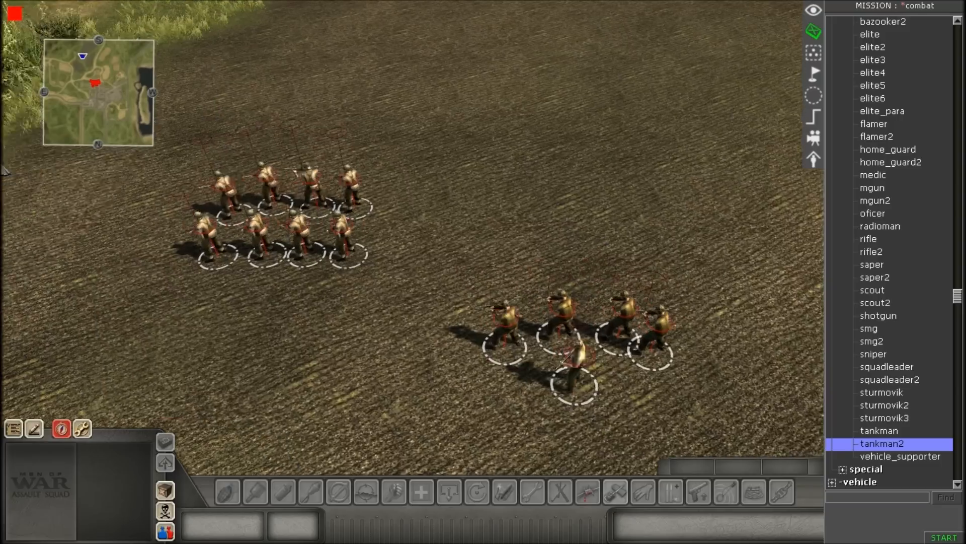
scroll(501, 302, down, 2)
scroll(891, 214, up, 2)
Step: Place an m4a3_75 from the tank_medium vehicles on the field behind the tank crew
scroll(891, 214, up, 3)
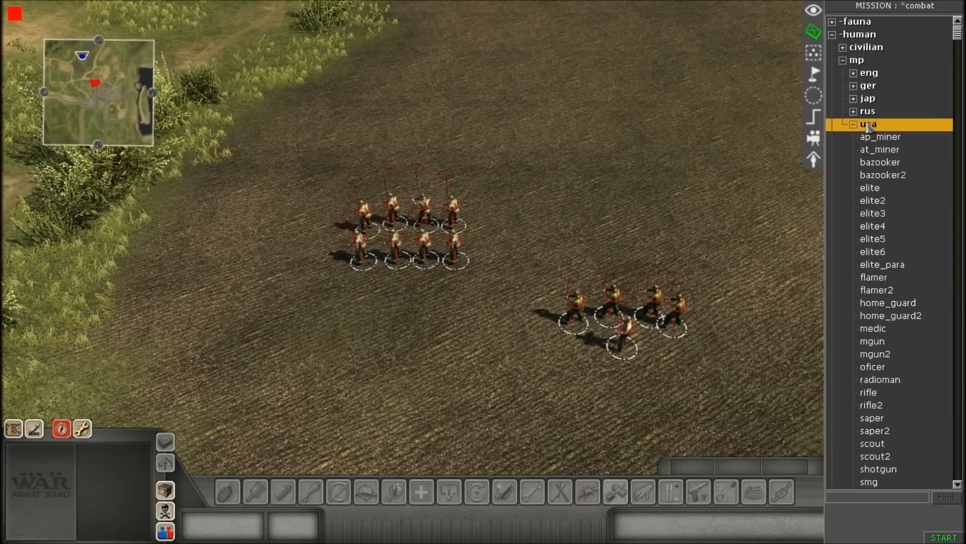
double_click(868, 126)
scroll(565, 246, up, 2)
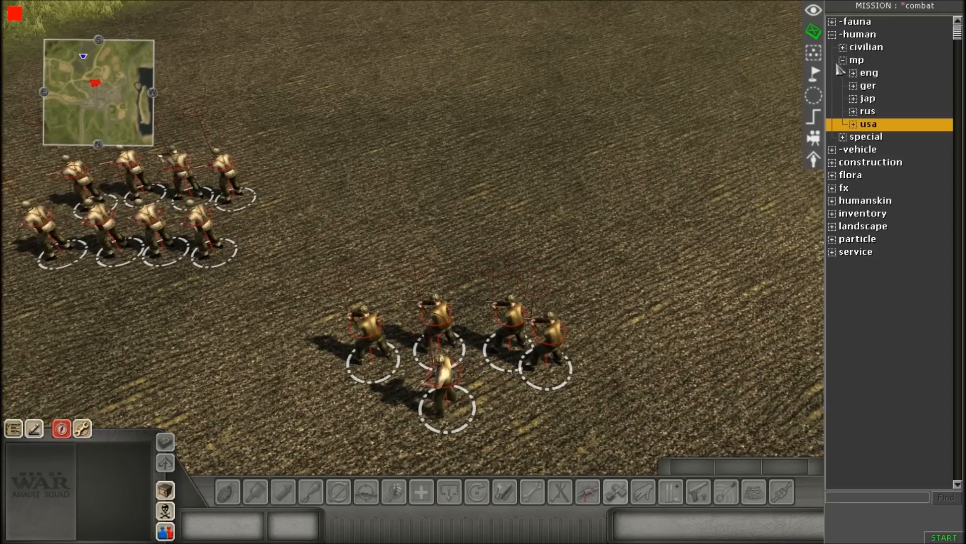
double_click(852, 61)
double_click(848, 36)
double_click(851, 50)
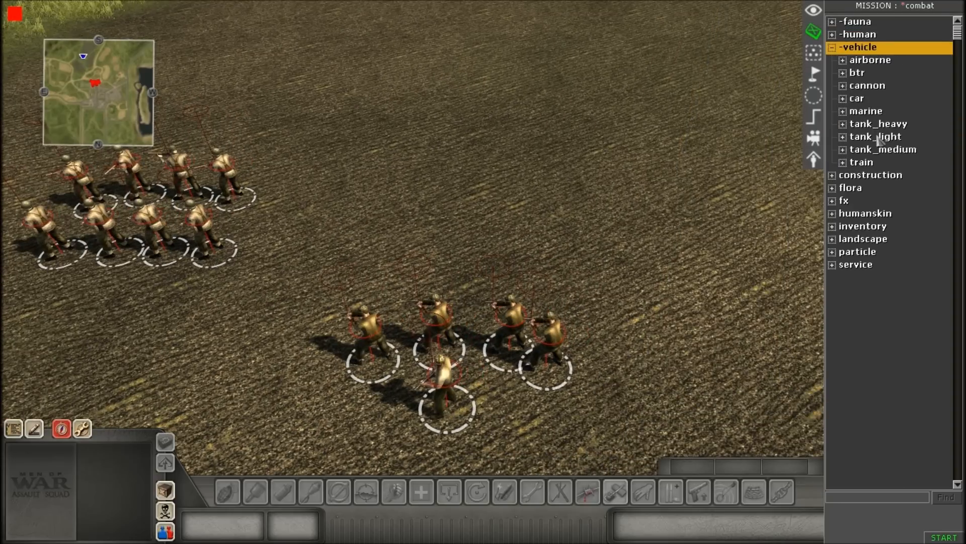
double_click(884, 149)
scroll(886, 227, down, 4)
click(878, 316)
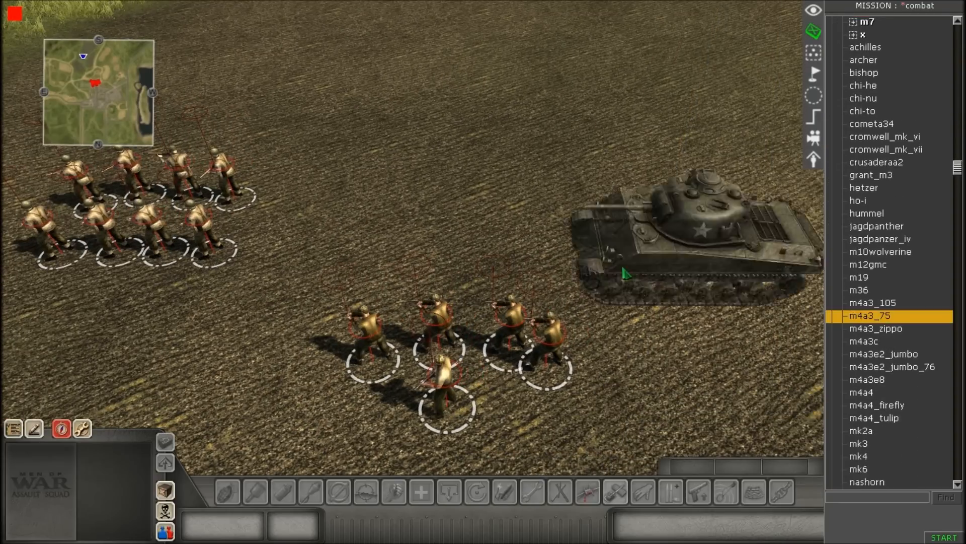
click(506, 245)
Step: Set the movement mode of all placed soldiers and the tank to hold and give the player control of them
scroll(481, 293, down, 3)
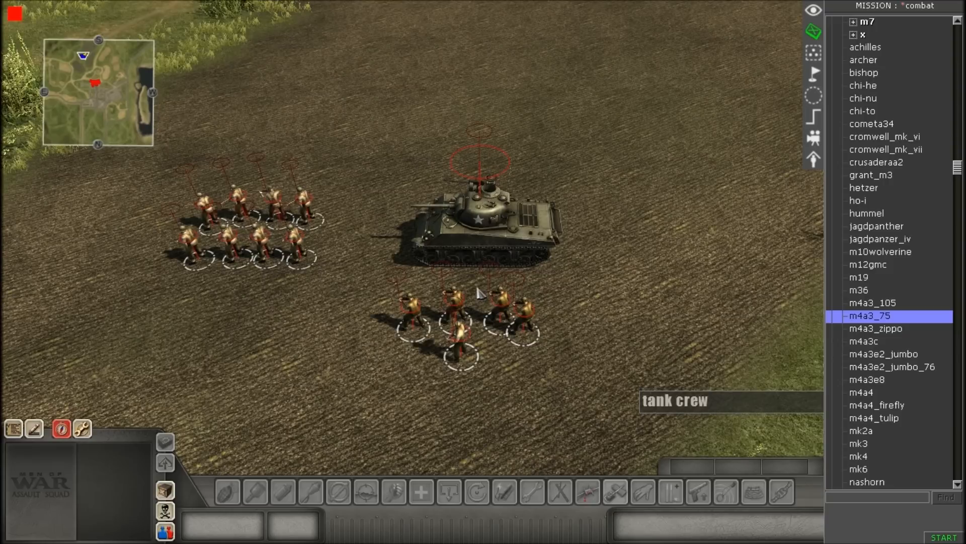
drag(162, 173, 654, 420)
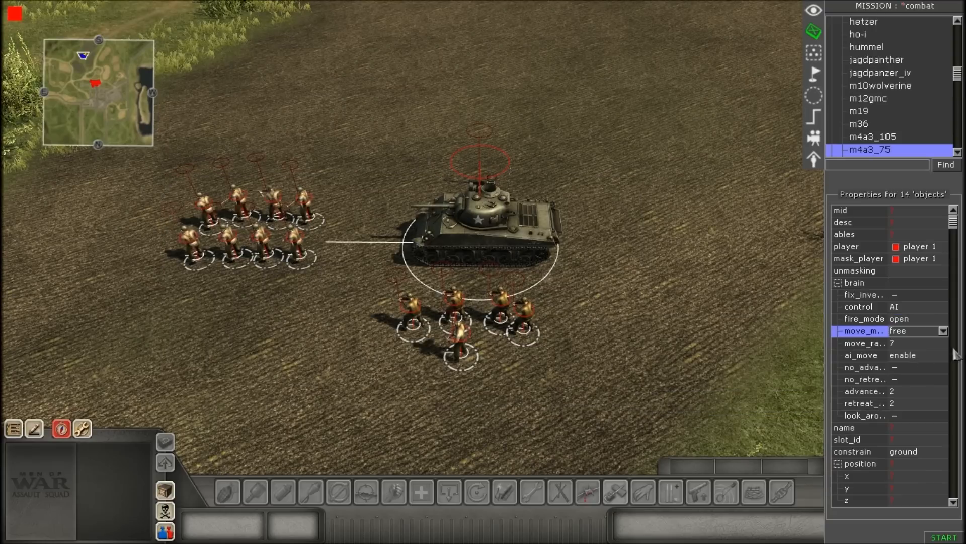
click(917, 331)
click(909, 349)
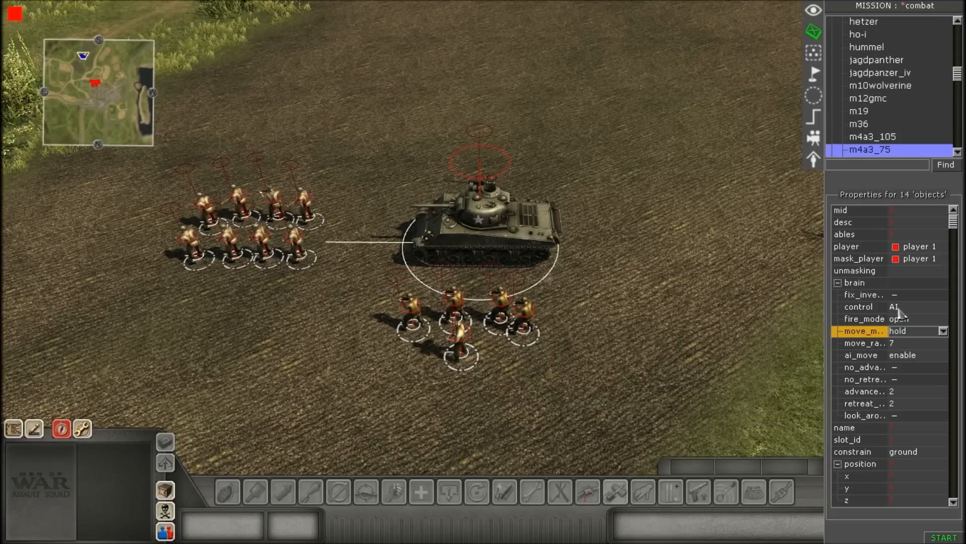
click(901, 307)
click(897, 328)
click(424, 406)
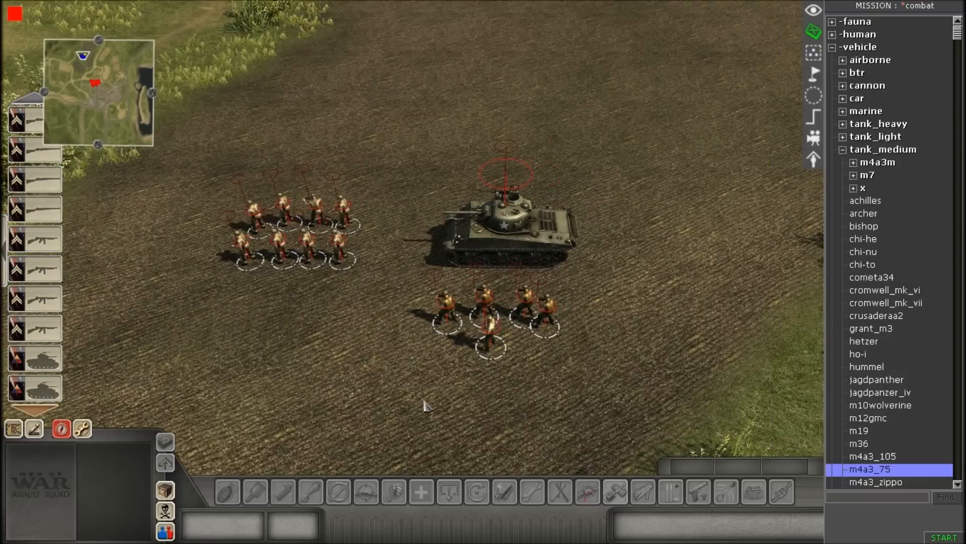
Step: Switch from the editor to the game view and order the tank crew to board the Sherman
scroll(427, 406, up, 1)
key(Left)
key(F1)
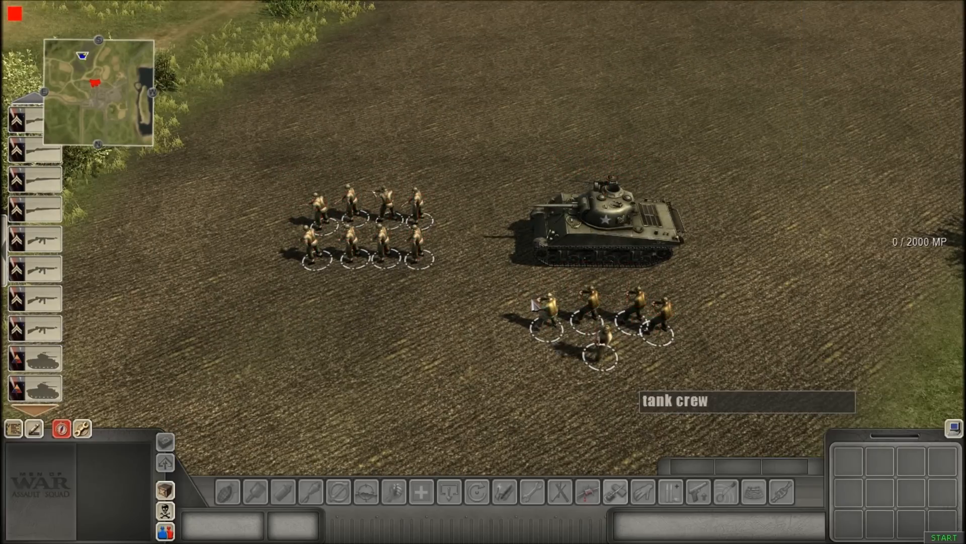
click(603, 347)
right_click(622, 259)
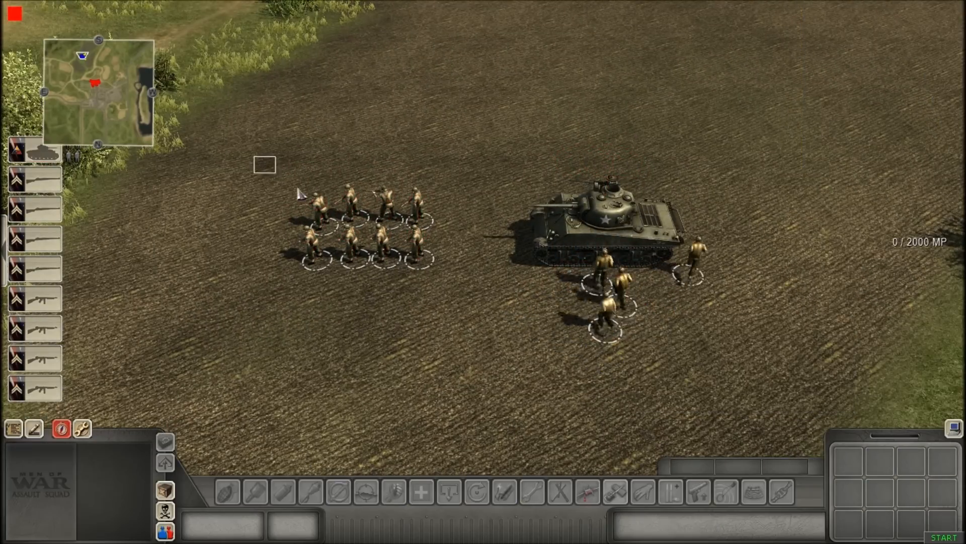
Step: Group the eight infantrymen into one squad and return to the editor
drag(257, 156, 443, 274)
click(296, 346)
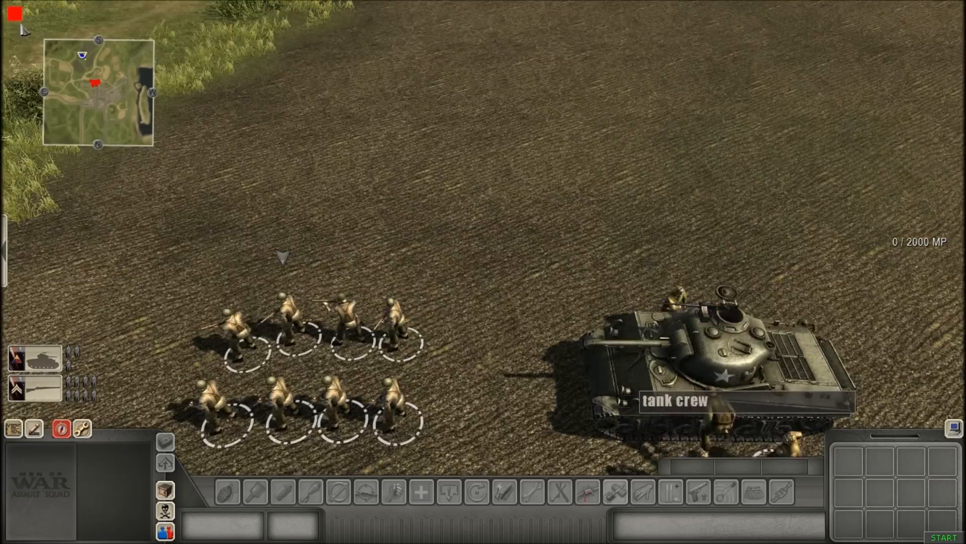
key(F1)
scroll(597, 344, up, 3)
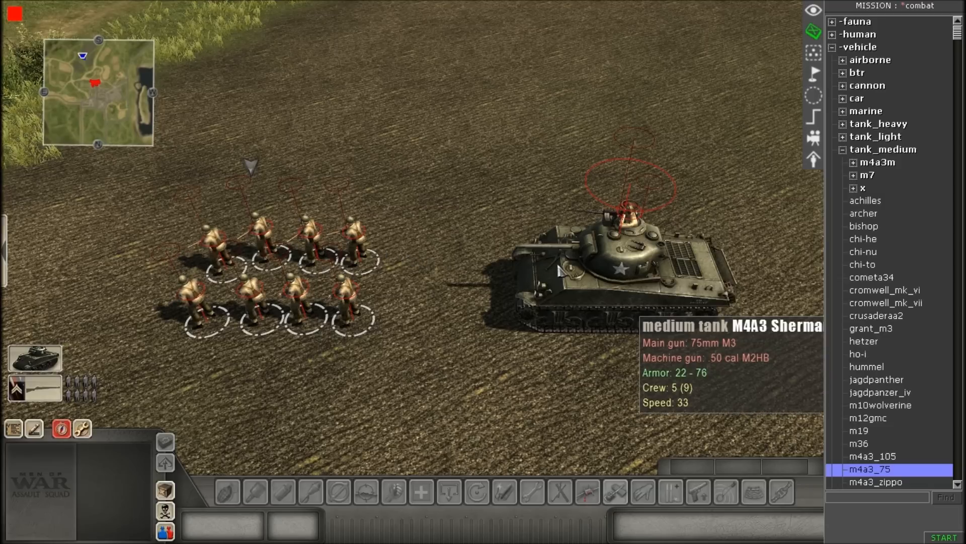
scroll(554, 271, down, 3)
scroll(483, 299, up, 3)
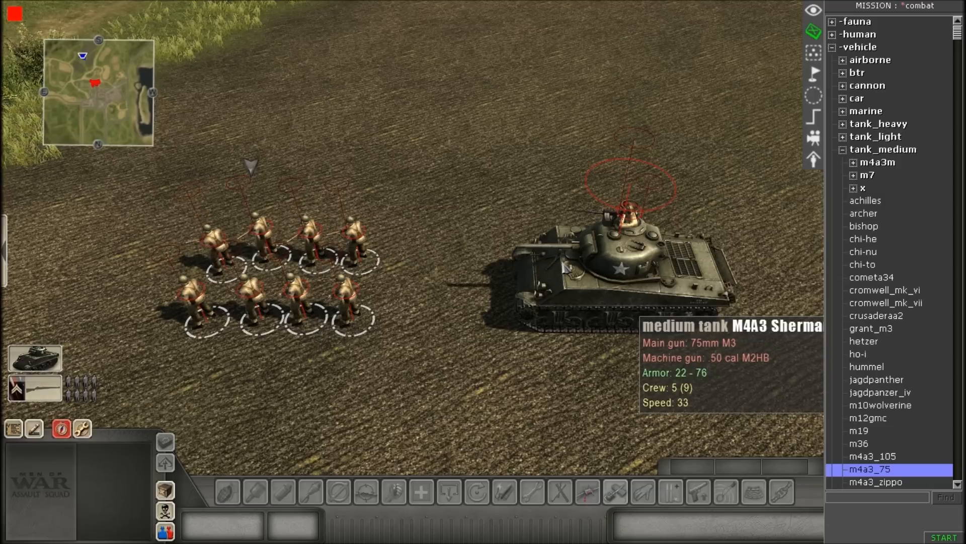
scroll(482, 301, down, 2)
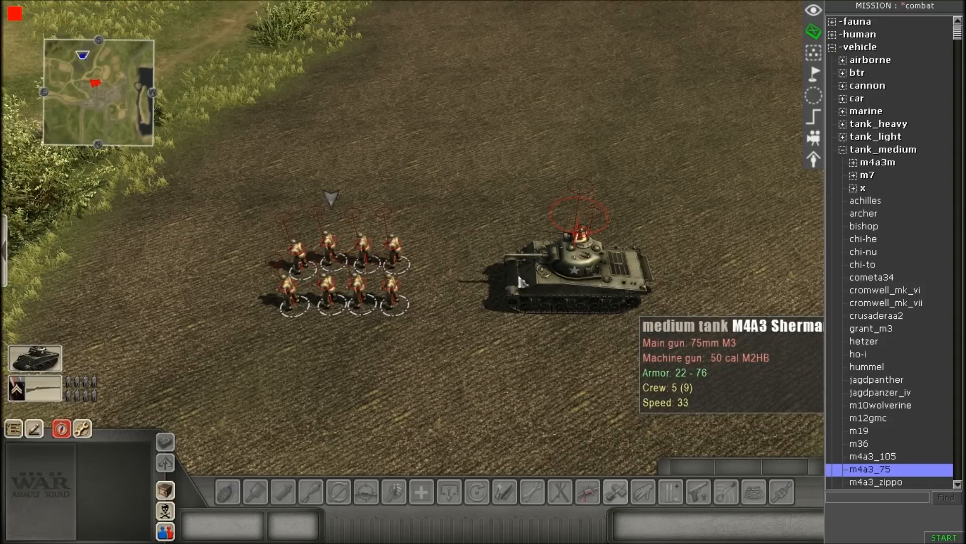
scroll(493, 292, up, 3)
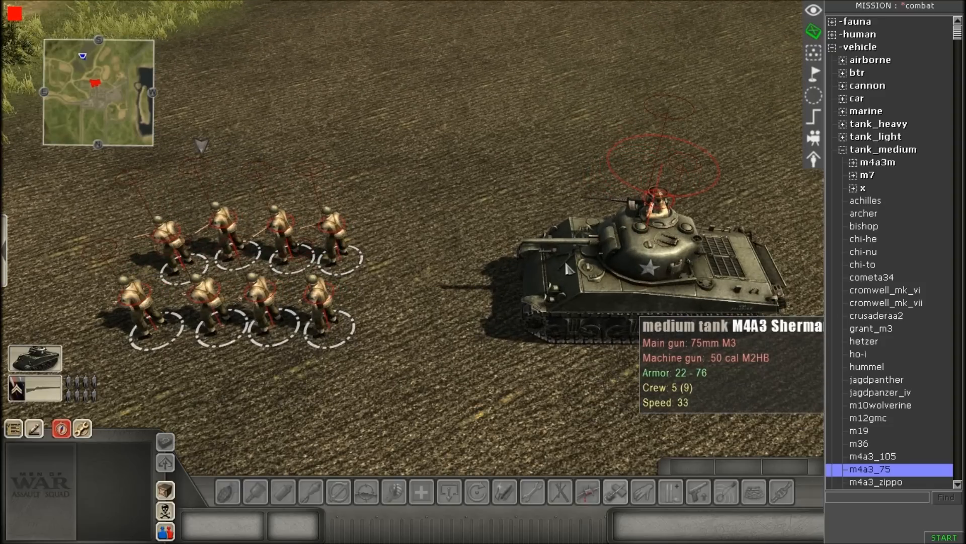
scroll(566, 269, down, 2)
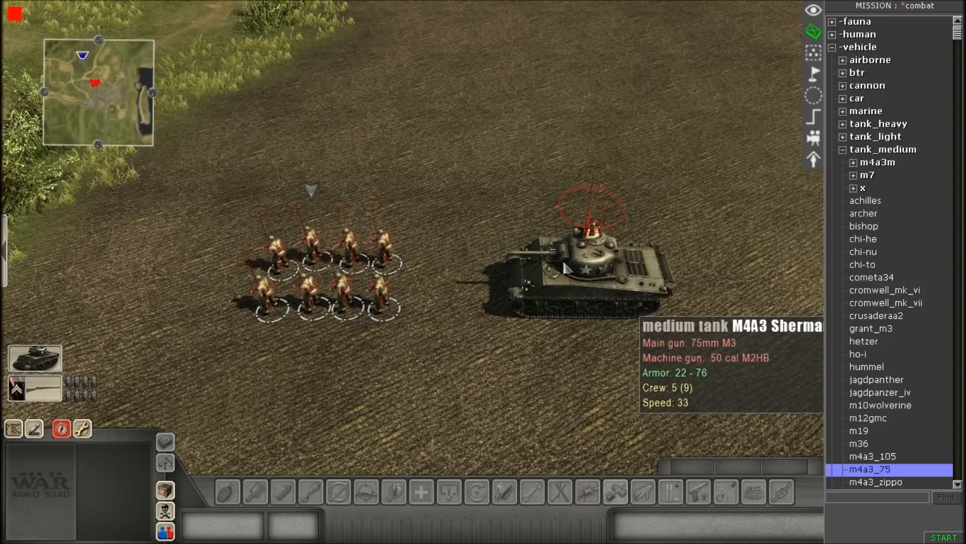
scroll(566, 269, up, 4)
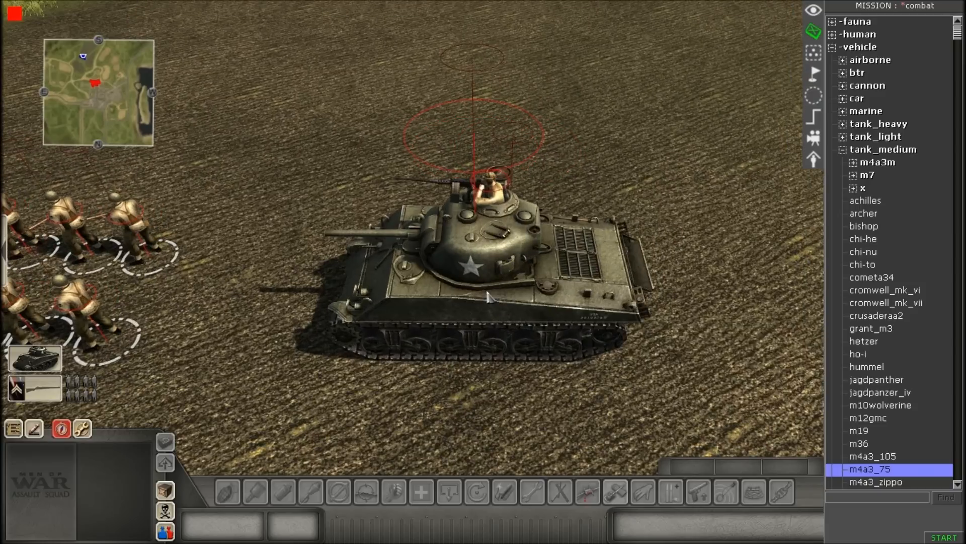
scroll(475, 301, down, 2)
scroll(658, 301, up, 1)
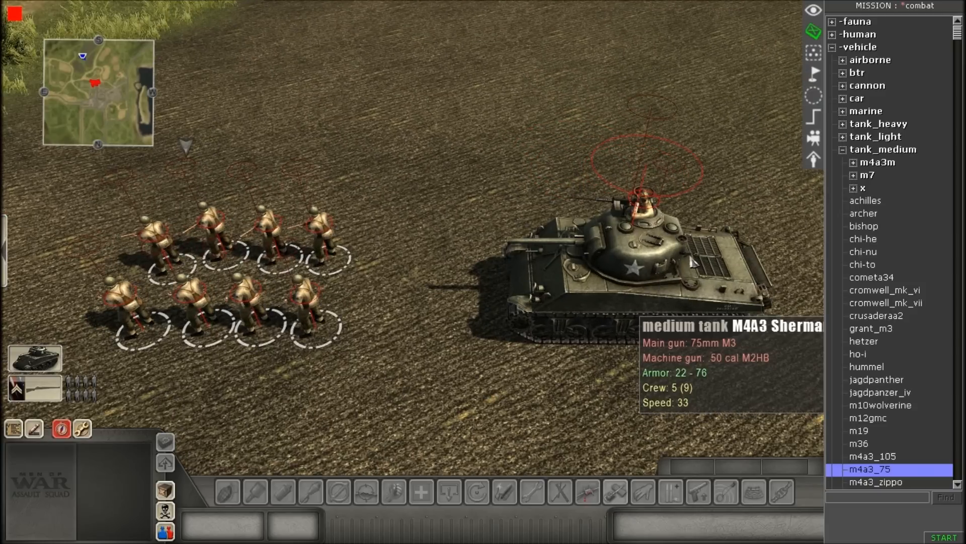
scroll(562, 298, down, 1)
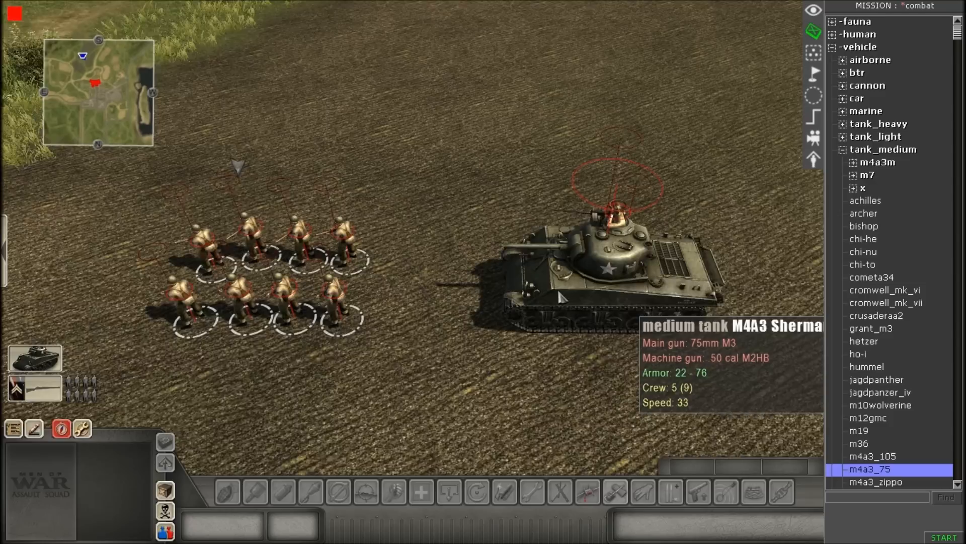
scroll(563, 298, down, 3)
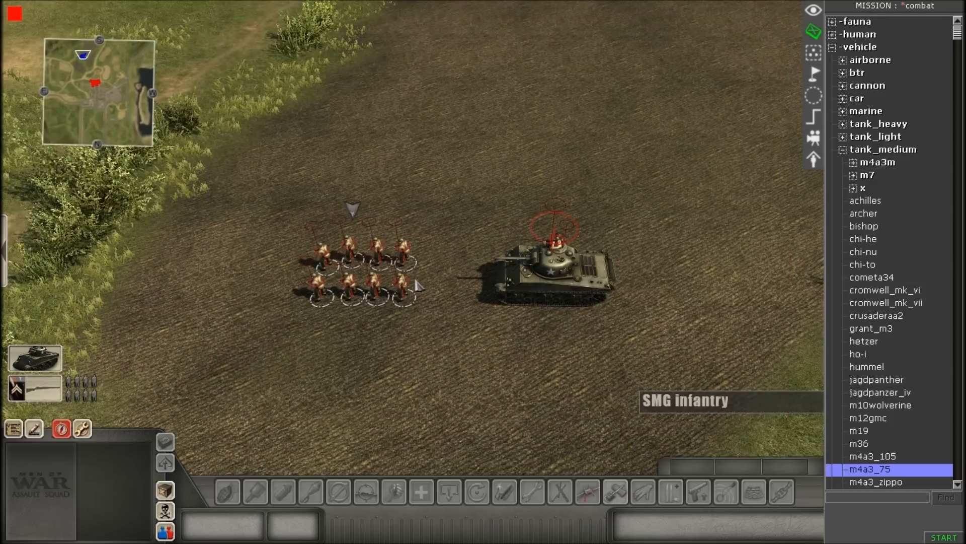
scroll(416, 282, up, 4)
middle_drag(382, 303, 647, 269)
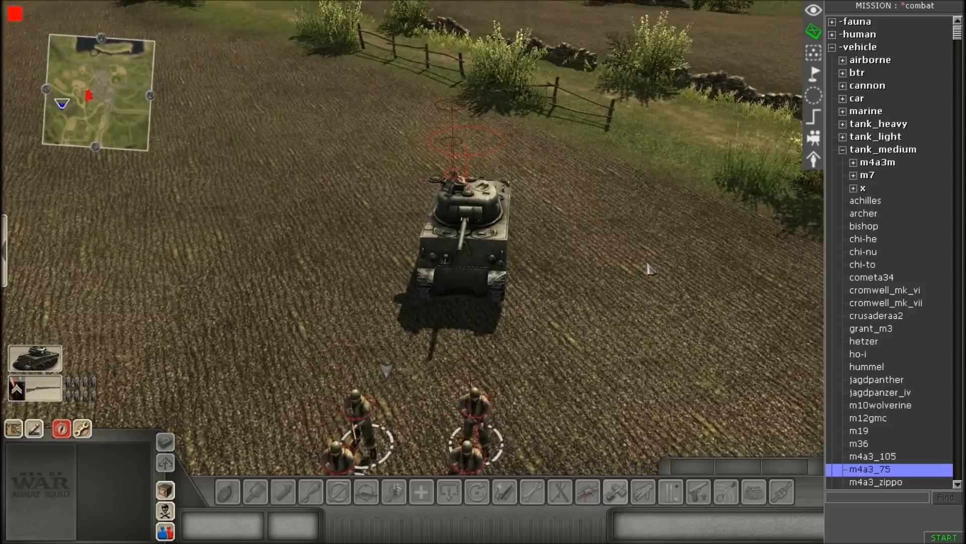
scroll(647, 269, down, 2)
middle_drag(444, 184, 574, 160)
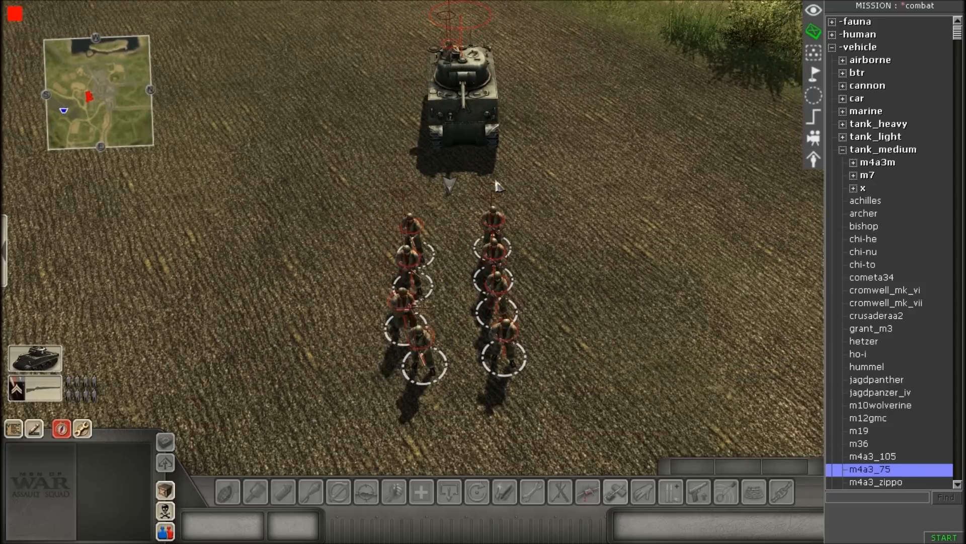
Step: Tag the eight infantrymen of the squad with "infantry" and "hidden"
scroll(409, 221, down, 1)
drag(353, 213, 618, 401)
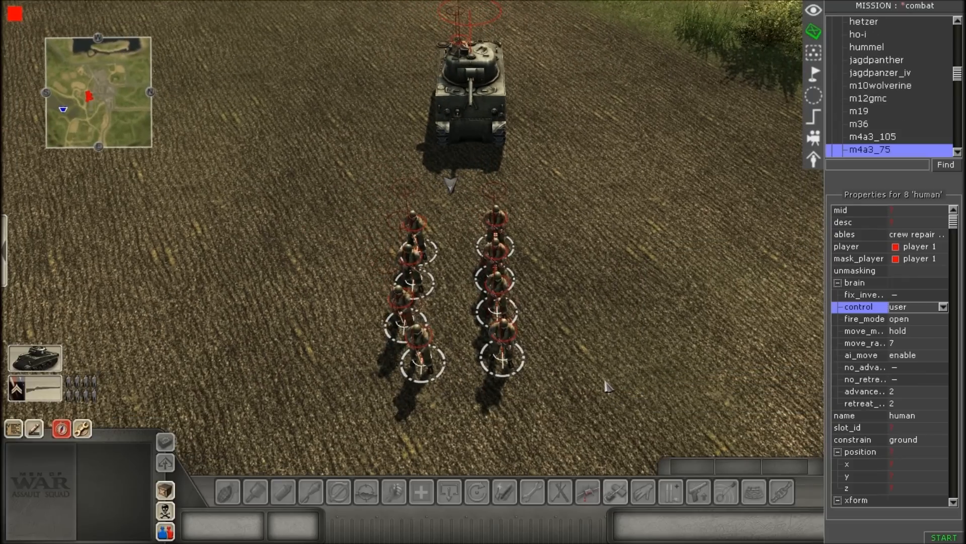
middle_drag(785, 302, 523, 227)
key(t)
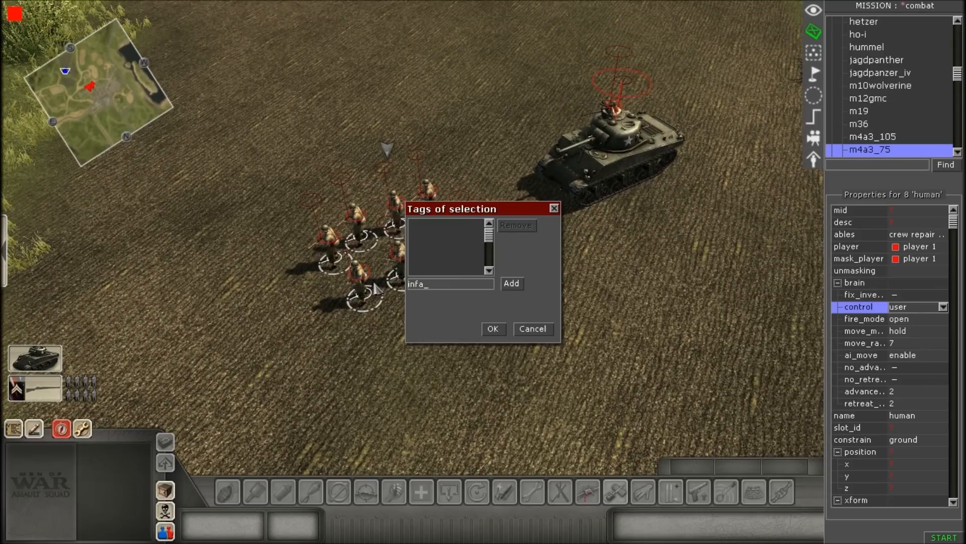
key(Return)
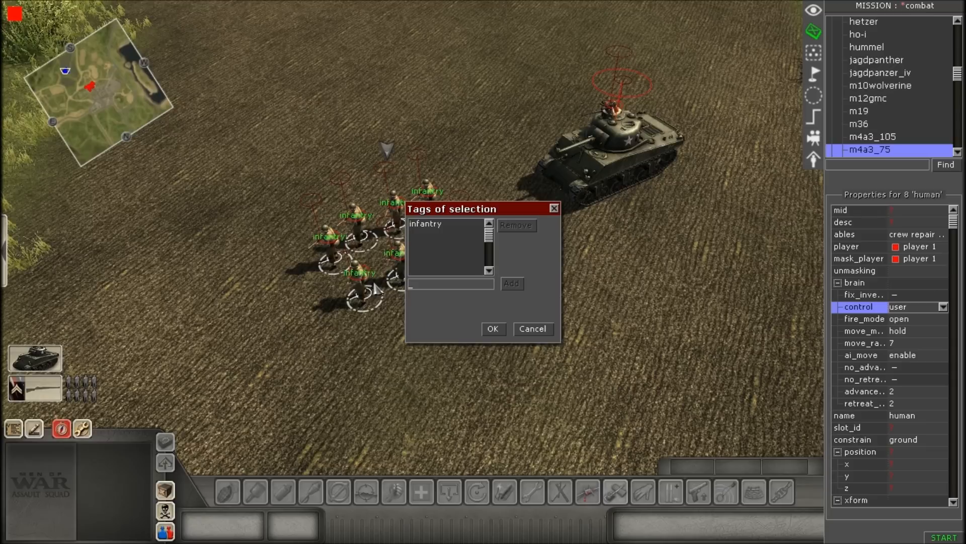
text(hidden)
key(Return)
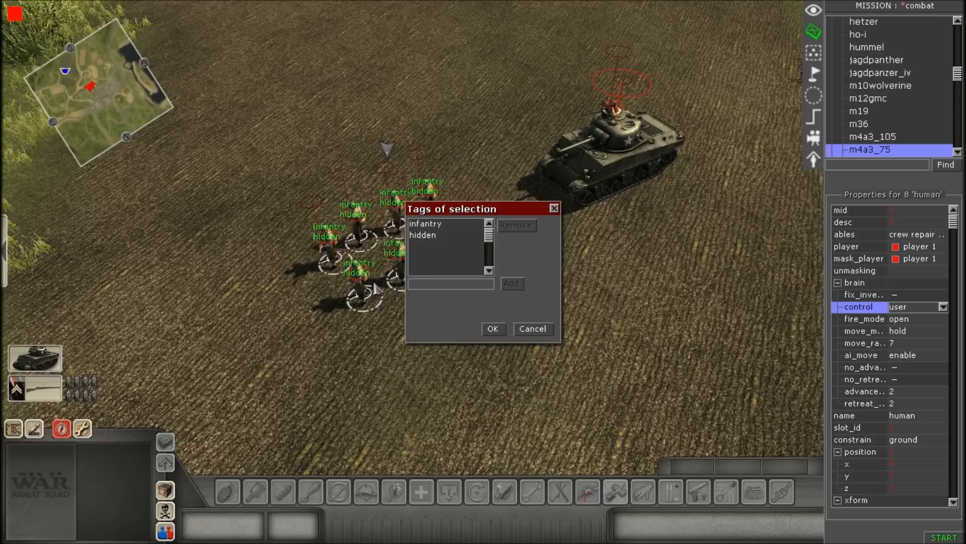
click(494, 328)
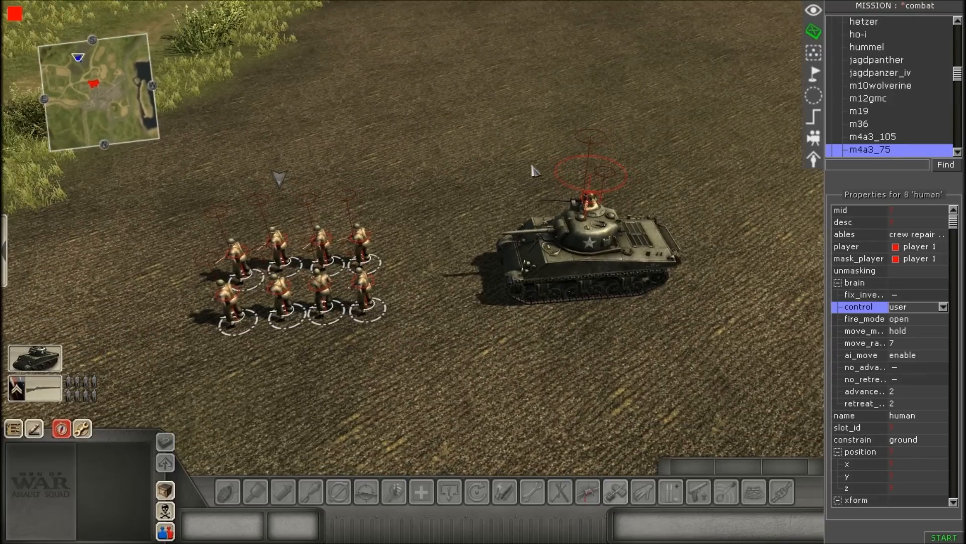
Step: Tag the M4A3 Sherman tank with "sherman" and "hidden"
click(636, 313)
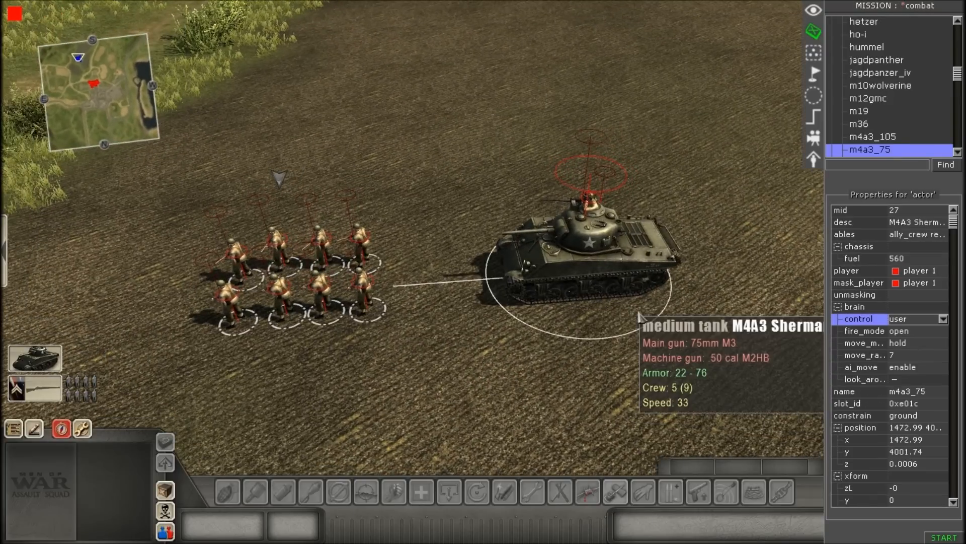
key(ctrl+t)
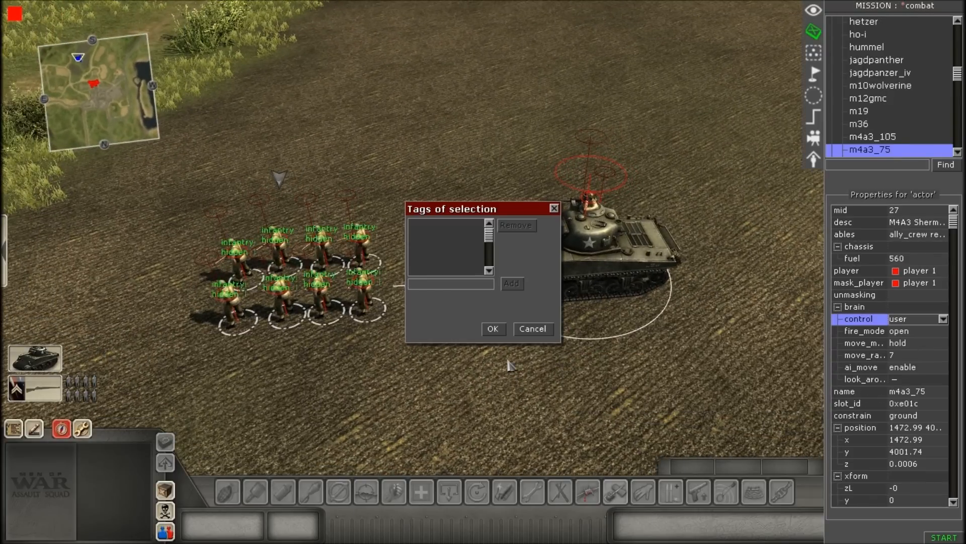
key(Return)
text(hidden)
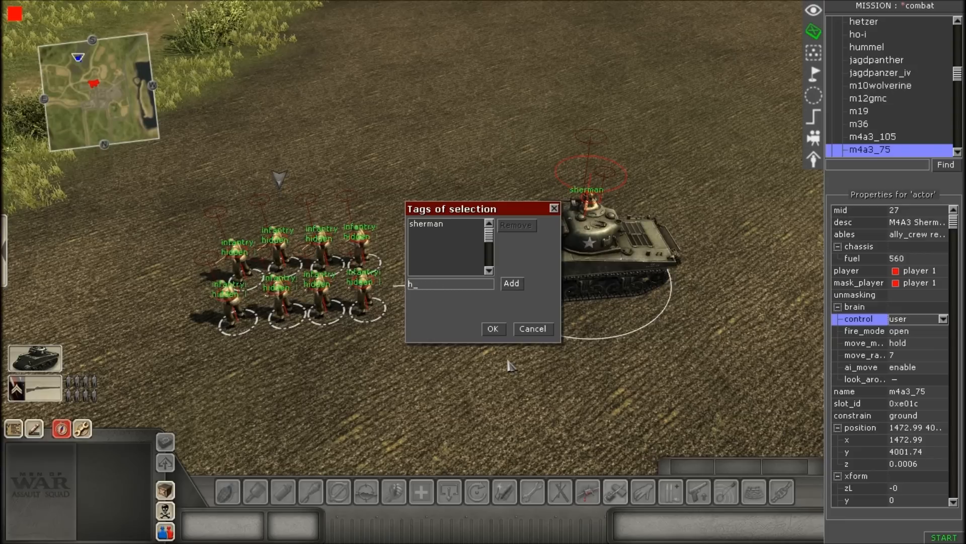
key(Return)
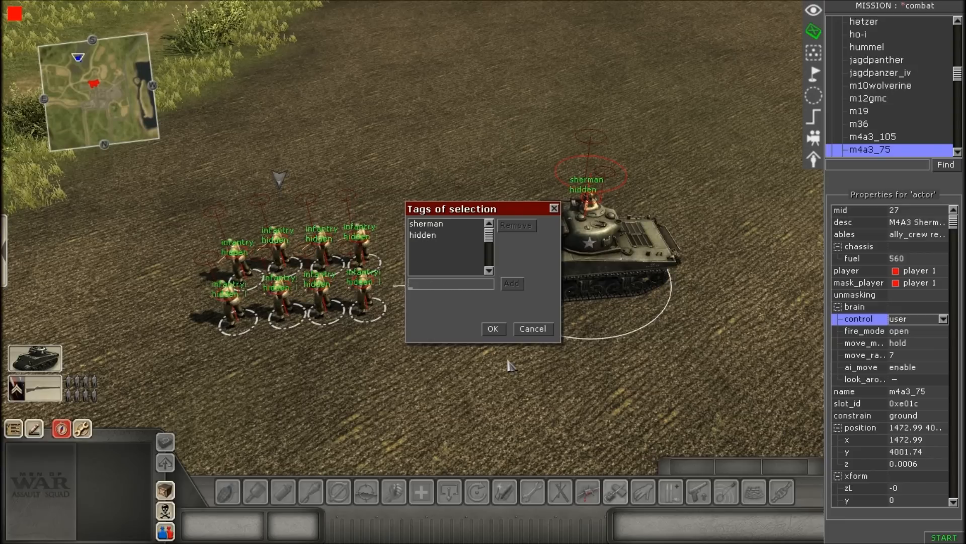
click(492, 328)
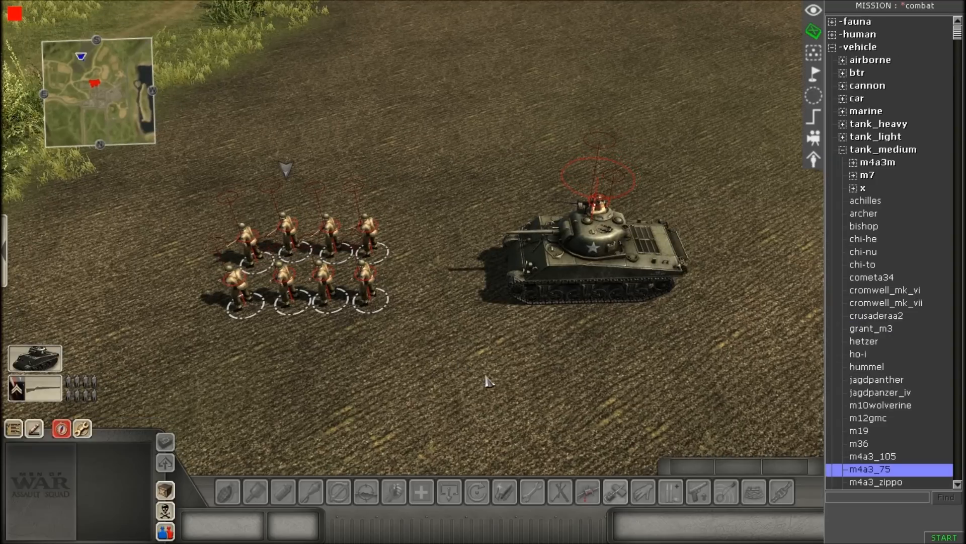
Step: Rotate the Sherman tank and the infantry squad to face the near end of the field
click(588, 292)
right_drag(606, 302, 694, 151)
double_click(274, 246)
right_drag(273, 246, 362, 200)
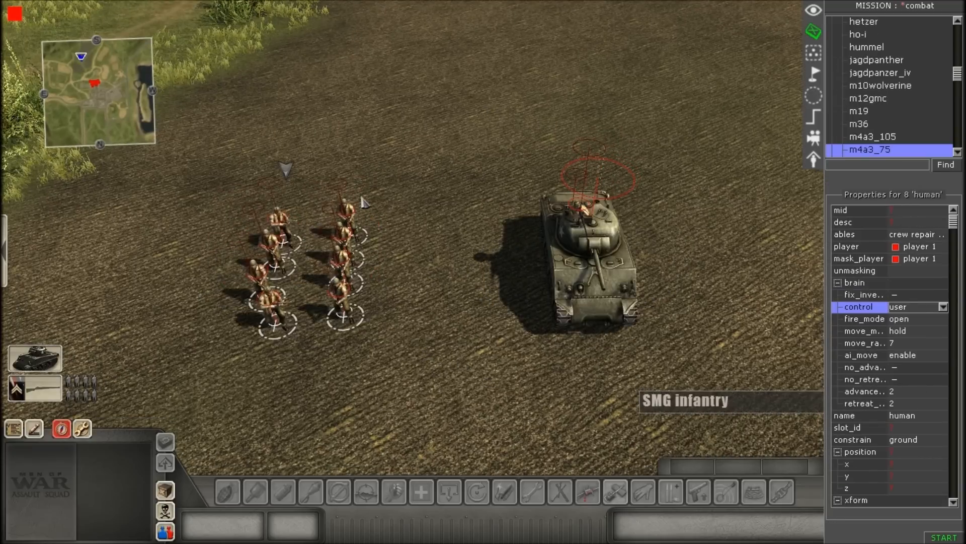
right_drag(382, 282, 421, 114)
click(420, 115)
scroll(672, 388, down, 3)
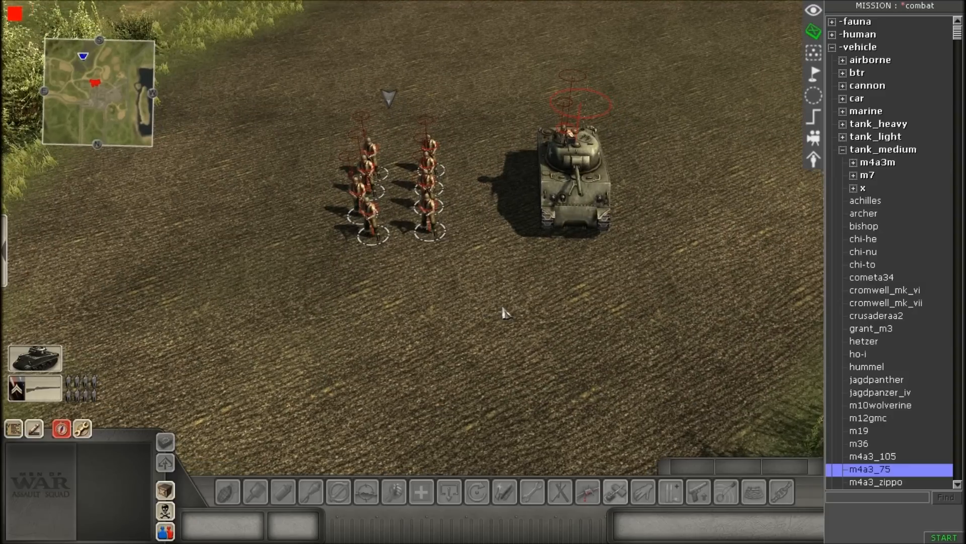
Step: Switch to waypoint editing and create a waypoint group named "reinforcements"
scroll(504, 313, down, 2)
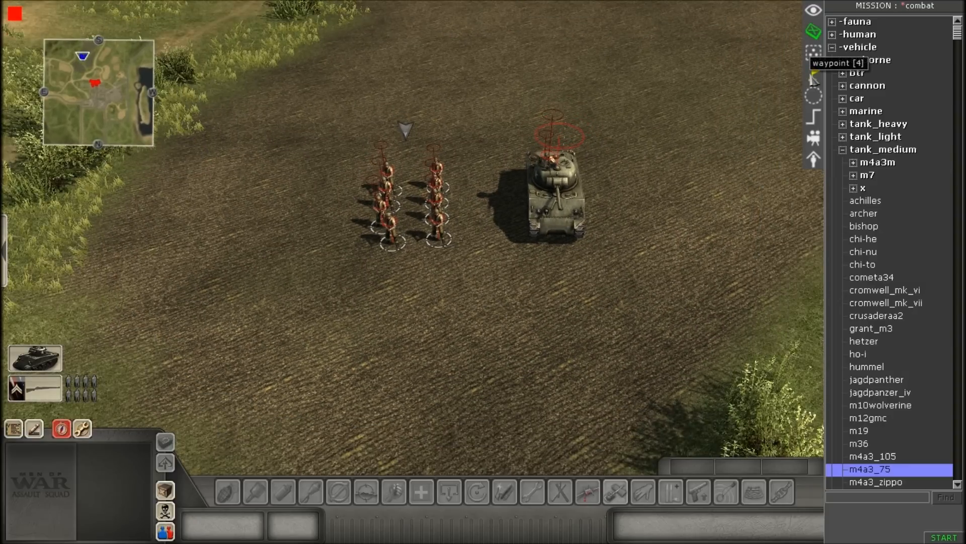
click(814, 76)
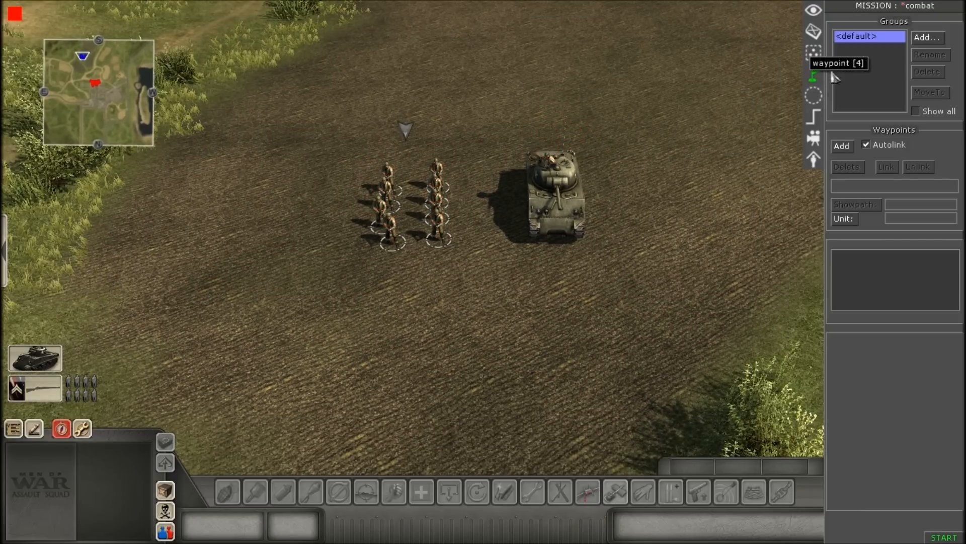
click(919, 39)
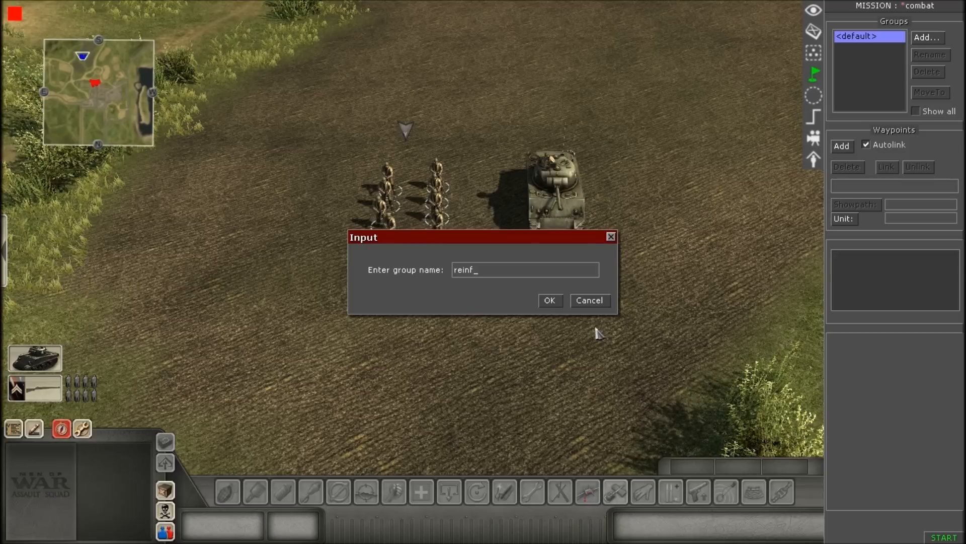
text(reinforcements)
key(Return)
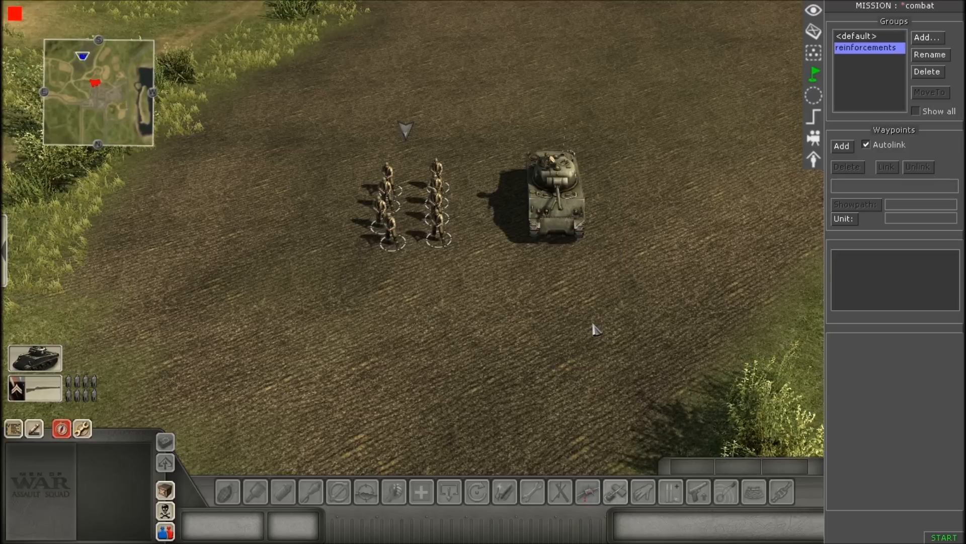
Step: Place waypoint 0 in front of the infantry squad and waypoint 1 in front of the Sherman tank
scroll(559, 189, down, 3)
scroll(504, 379, up, 3)
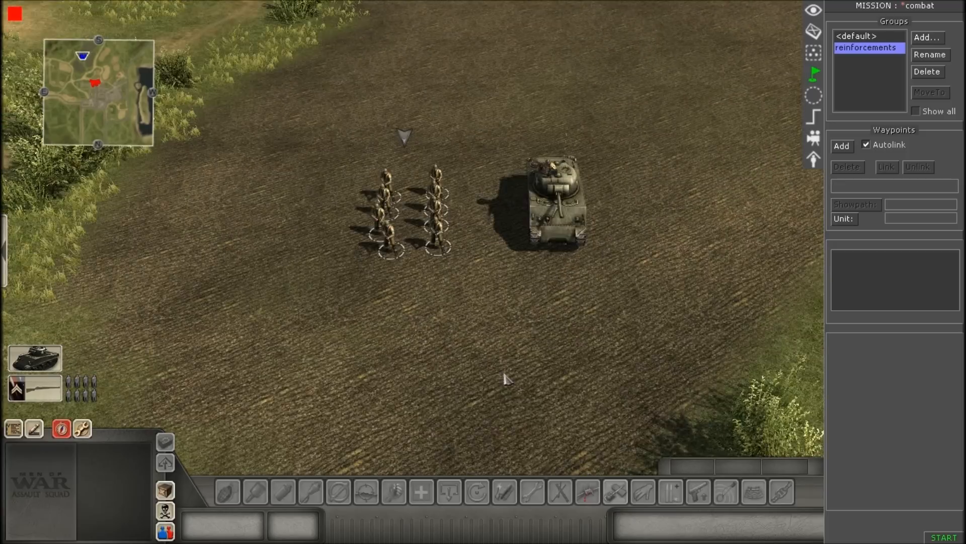
scroll(530, 218, down, 2)
scroll(531, 218, up, 1)
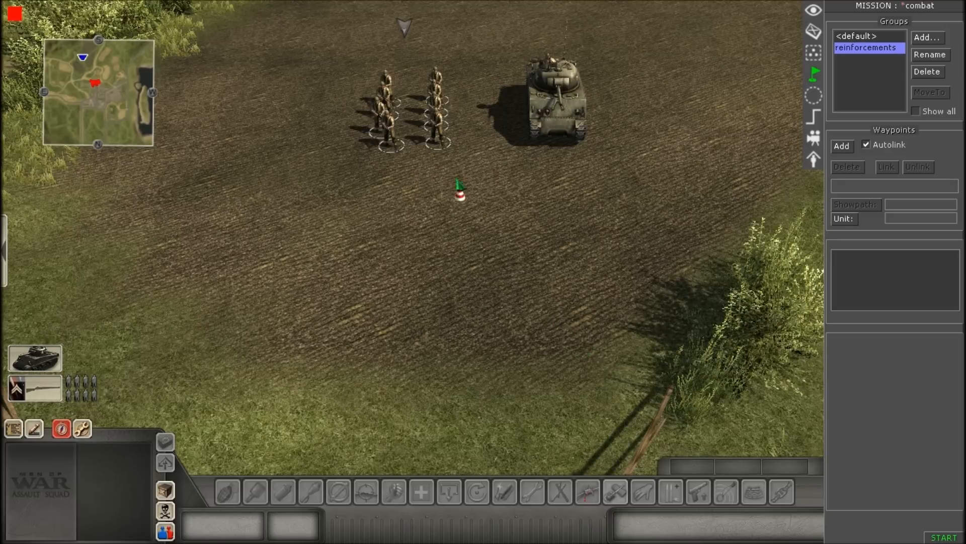
scroll(458, 189, up, 2)
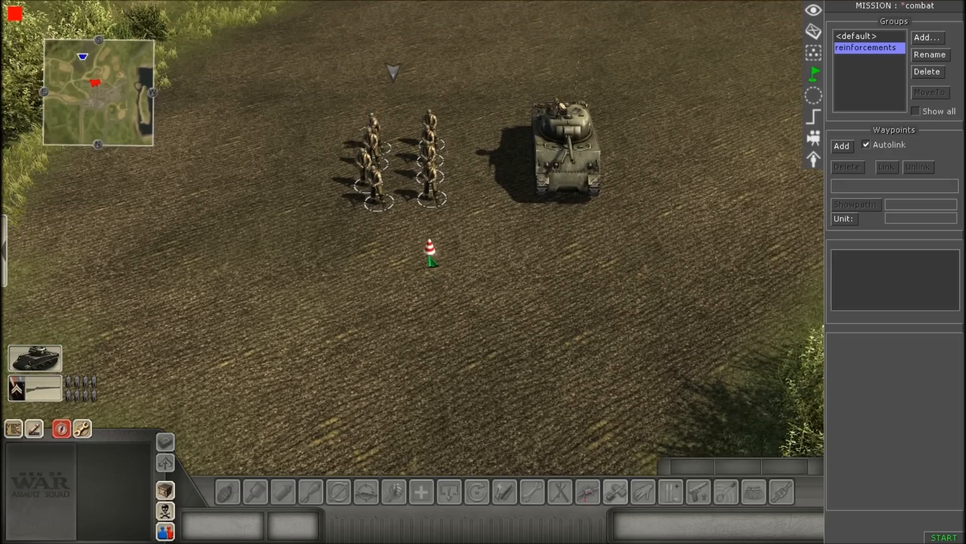
scroll(427, 254, down, 2)
scroll(273, 298, up, 2)
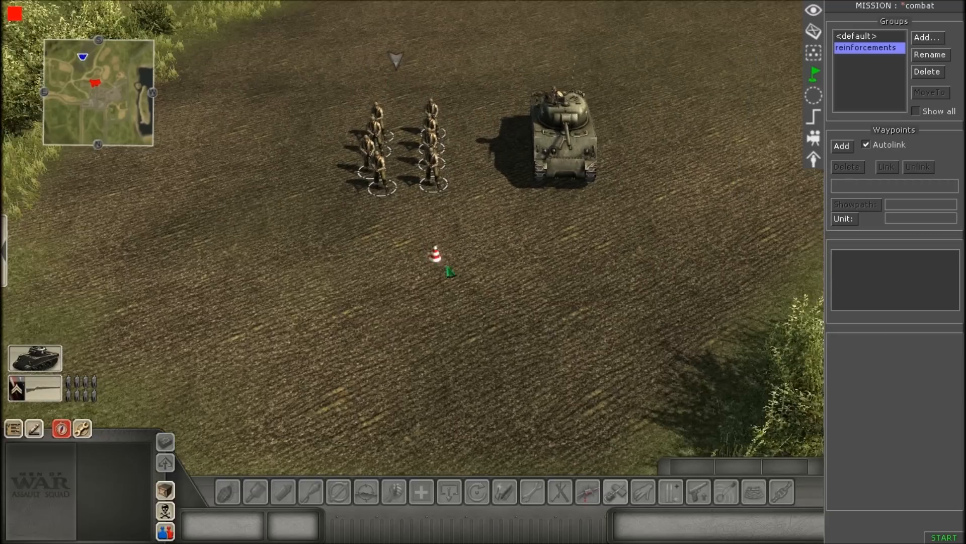
scroll(463, 287, down, 1)
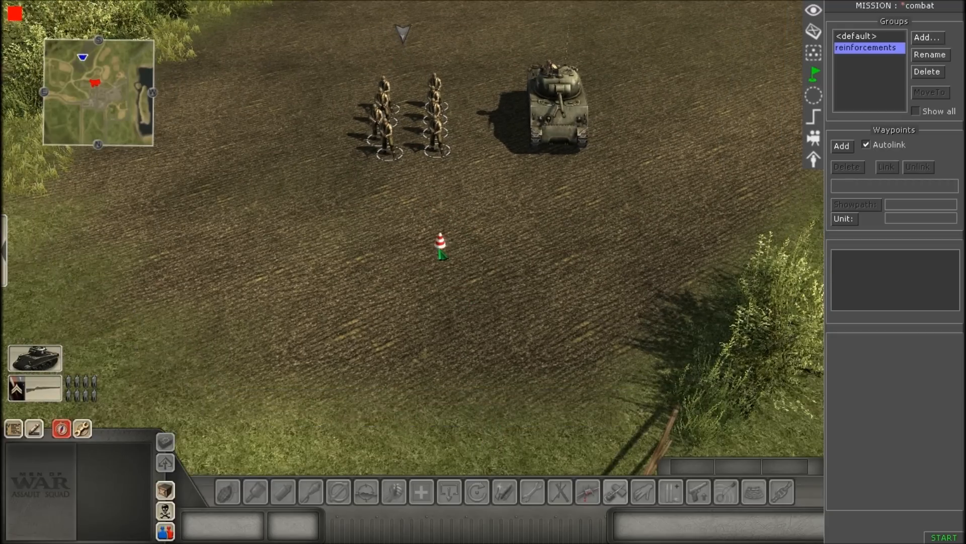
click(381, 221)
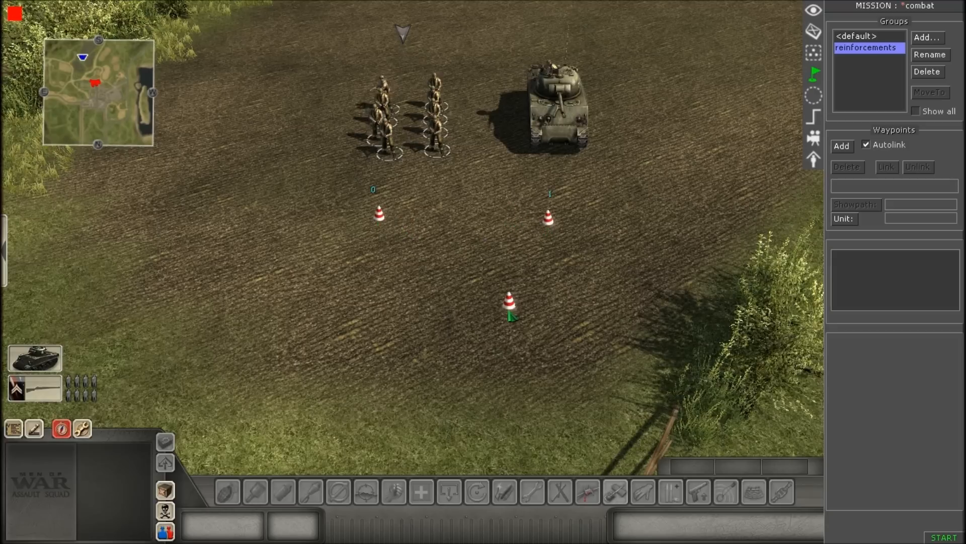
Step: Check the two placed waypoints and view the properties of waypoint 1 in front of the tank
scroll(511, 316, up, 2)
drag(333, 237, 436, 322)
drag(297, 196, 481, 344)
drag(486, 239, 591, 315)
click(532, 356)
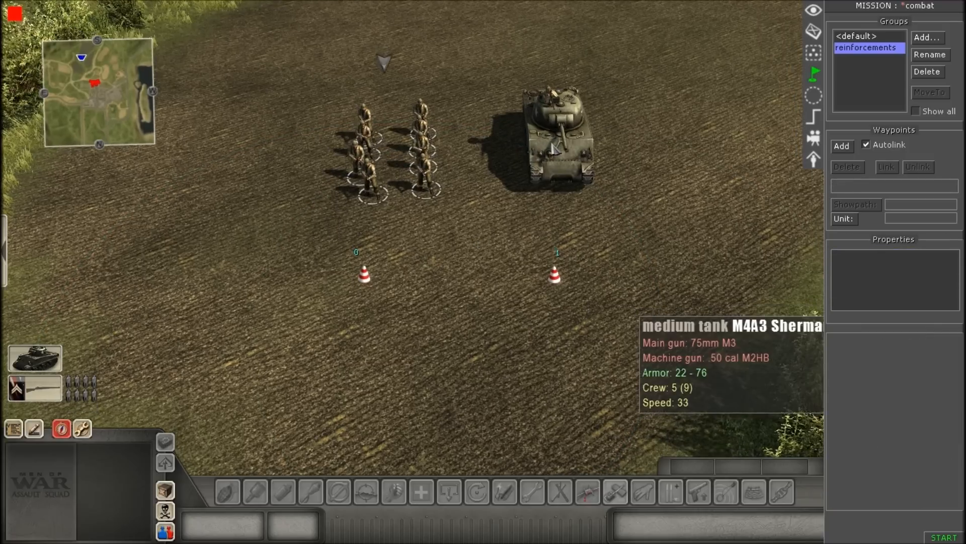
scroll(522, 408, up, 2)
scroll(549, 403, down, 2)
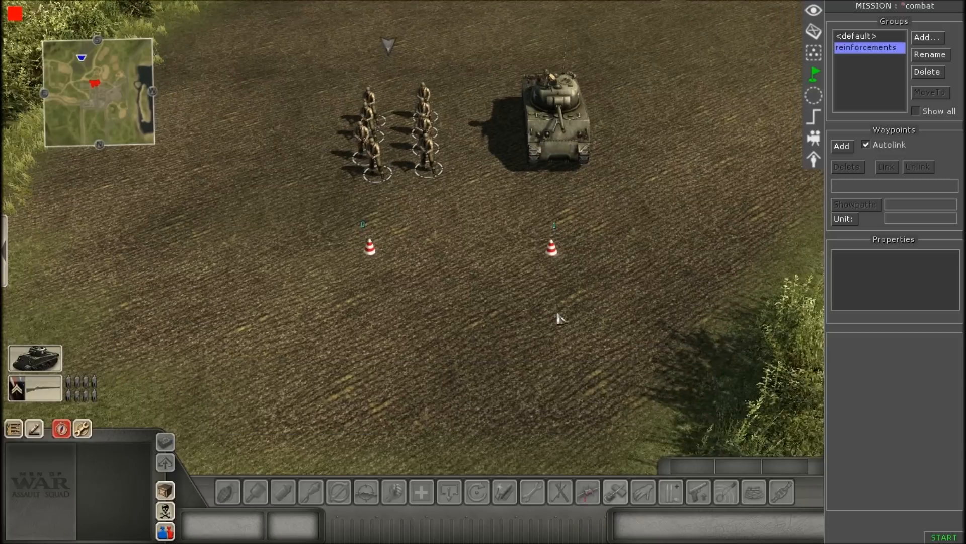
drag(513, 218, 646, 352)
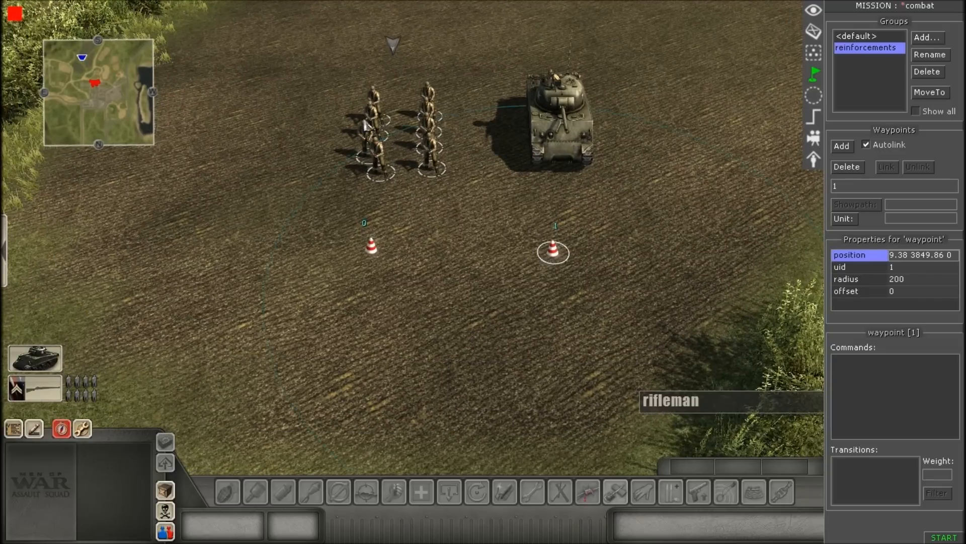
scroll(364, 122, down, 3)
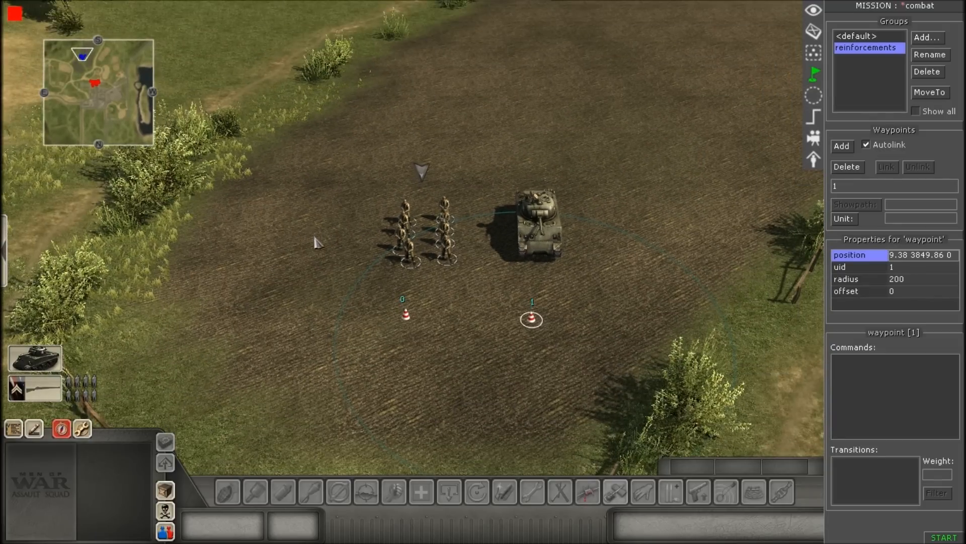
click(355, 297)
Step: Move the infantry squad and the Sherman tank together farther back up the field, away from the waypoints
scroll(433, 326, down, 3)
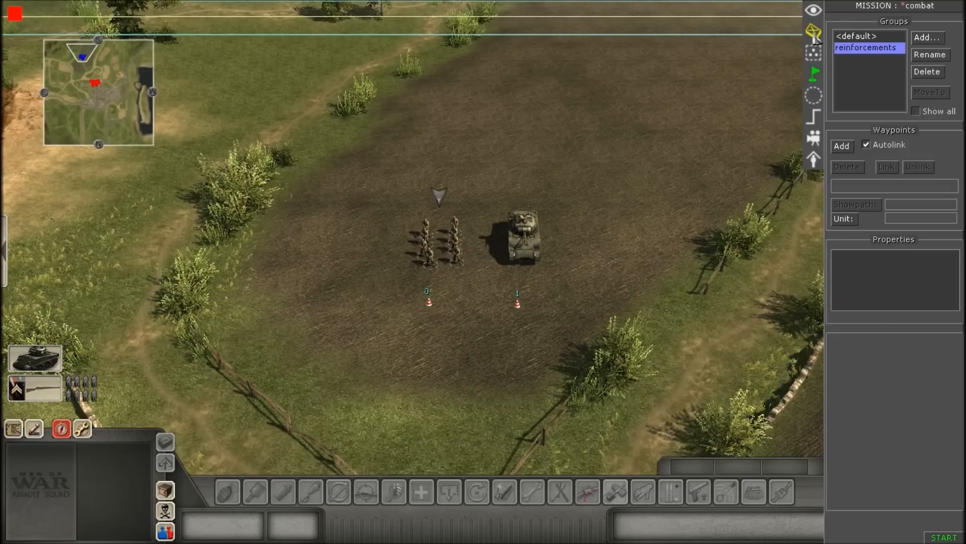
click(814, 32)
scroll(372, 229, up, 2)
drag(443, 228, 548, 278)
drag(312, 157, 578, 304)
key(Up)
drag(444, 313, 432, 135)
key(Down)
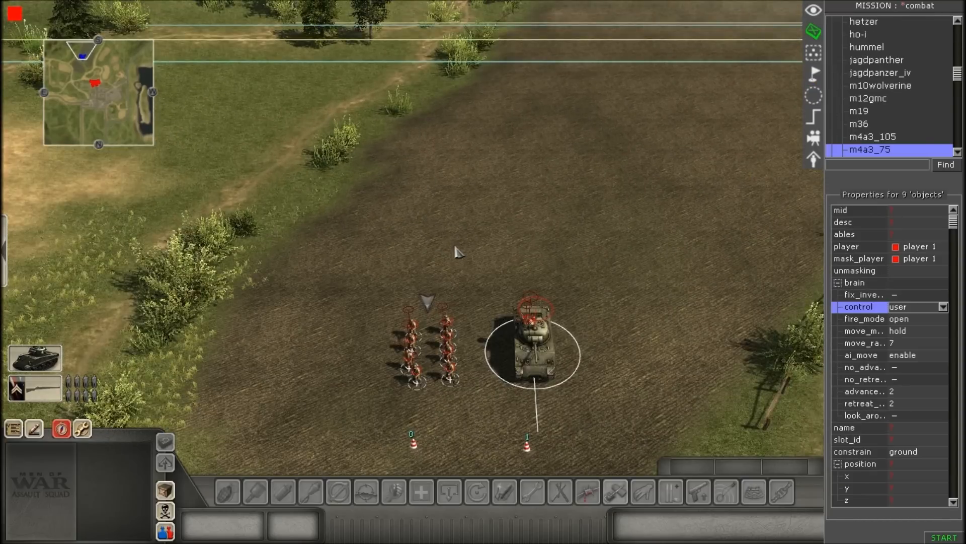
click(473, 167)
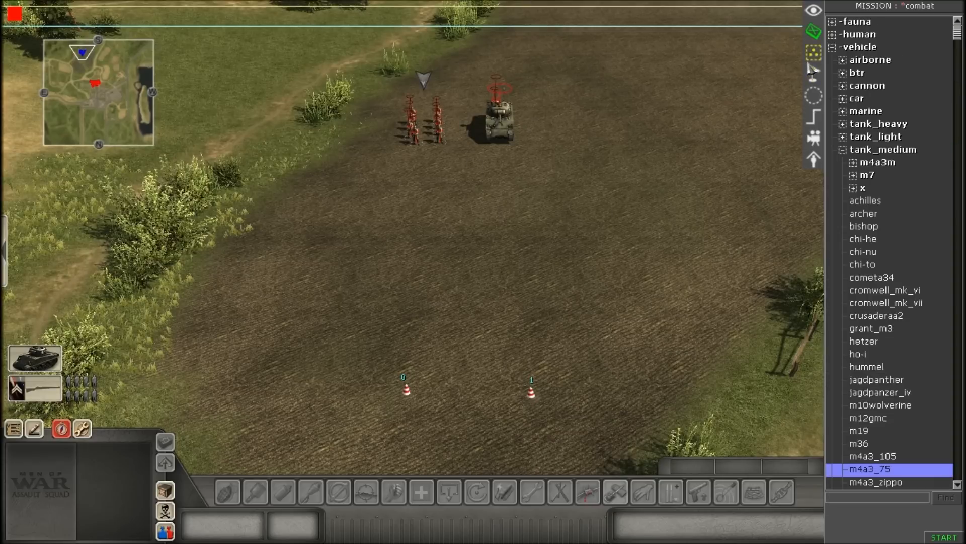
Step: Select waypoints 0 and 1 and move them together to just in front of the relocated infantry squad and tank
click(813, 73)
drag(356, 344, 649, 443)
drag(531, 395, 498, 176)
scroll(498, 176, up, 3)
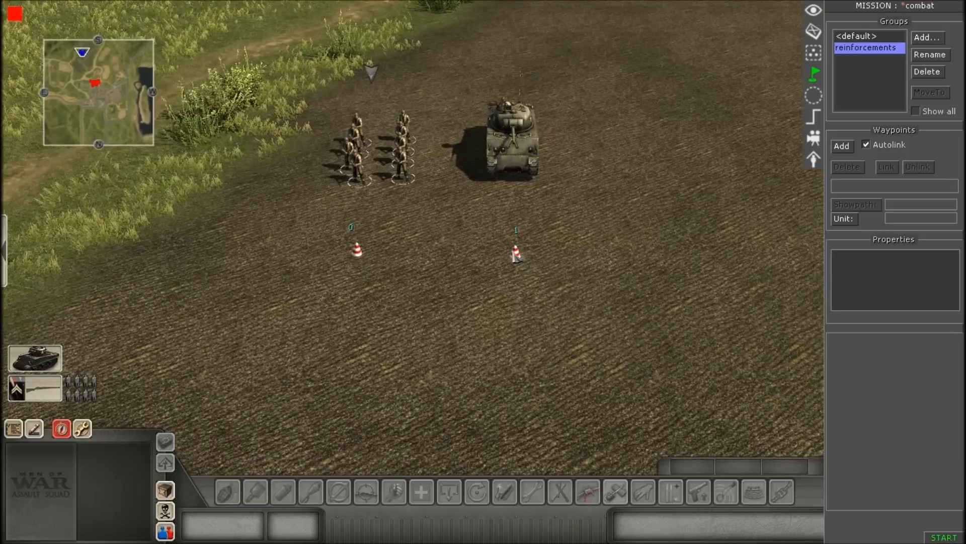
key(Up)
scroll(457, 369, up, 4)
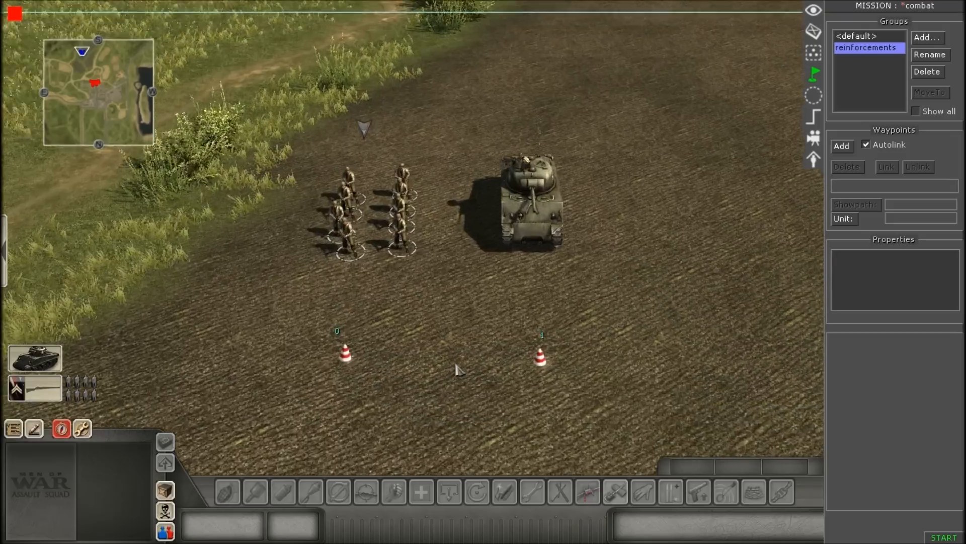
key(Down)
scroll(504, 275, down, 3)
key(Left)
key(Right)
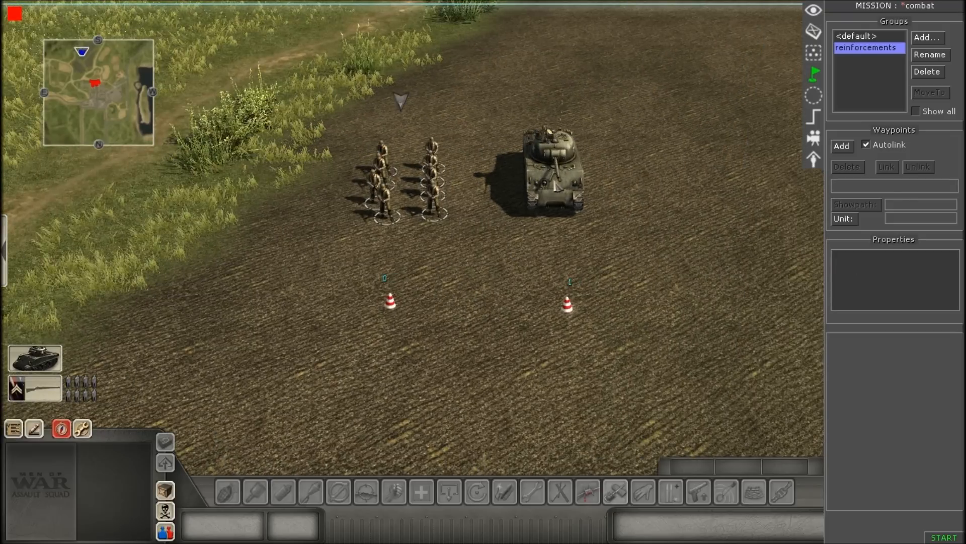
scroll(518, 200, up, 1)
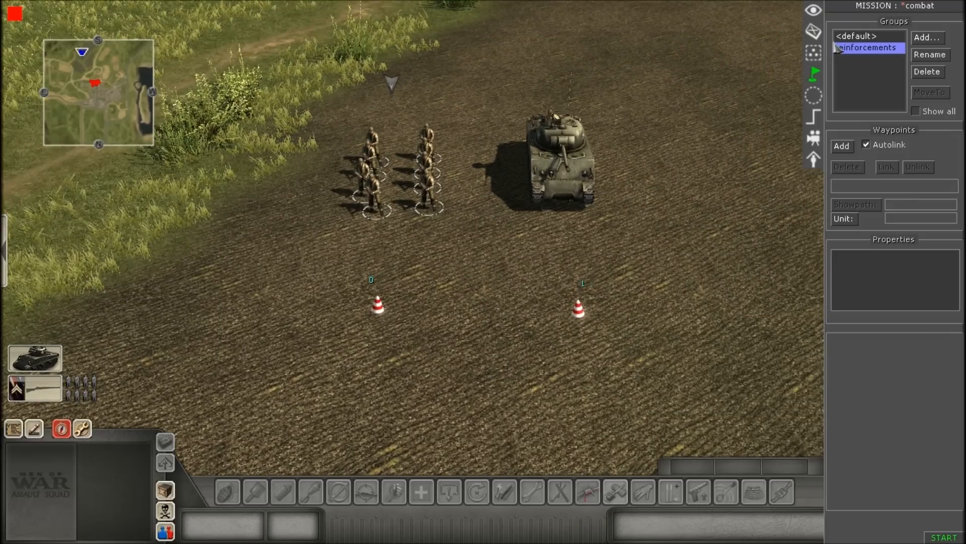
Step: Switch to object editing and open the helper events list from the mission properties
click(812, 33)
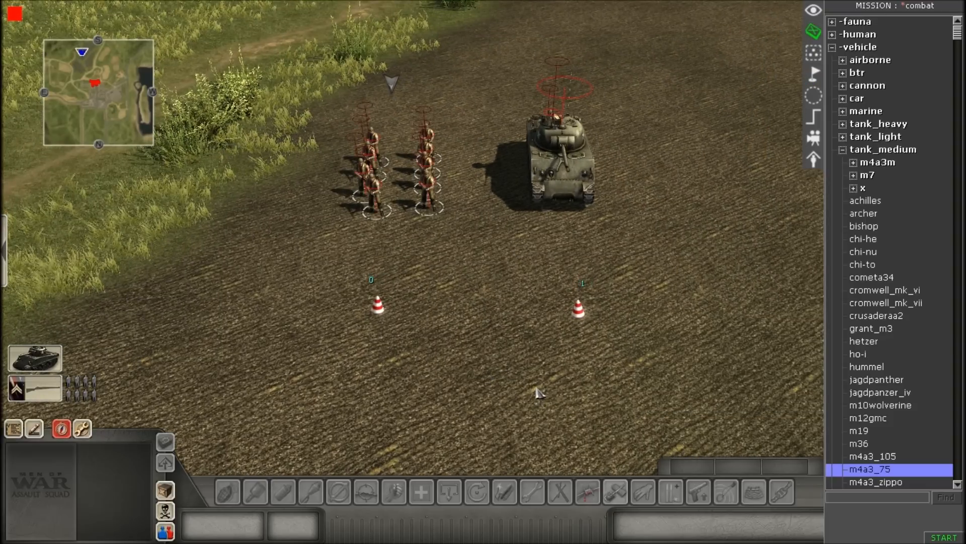
key(alt+e)
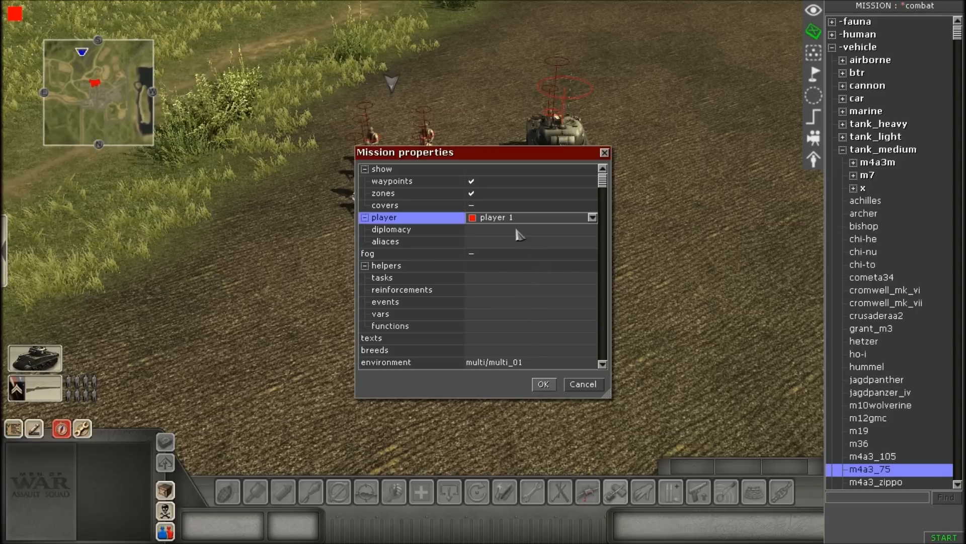
scroll(503, 282, down, 1)
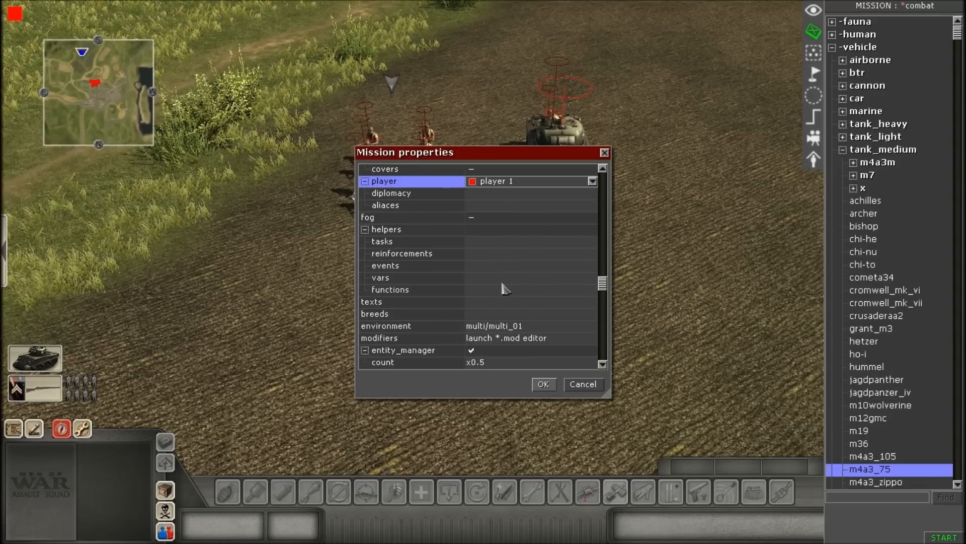
click(510, 256)
click(556, 267)
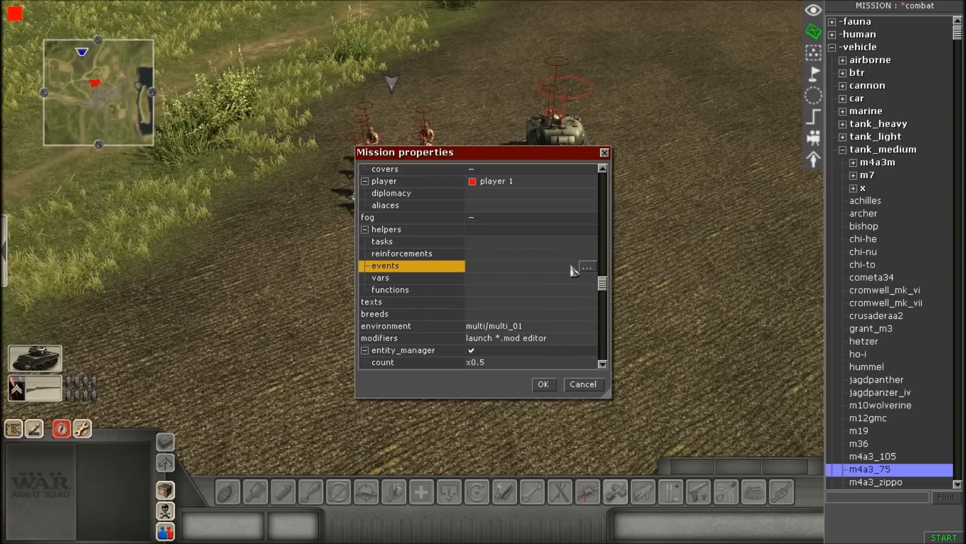
click(587, 268)
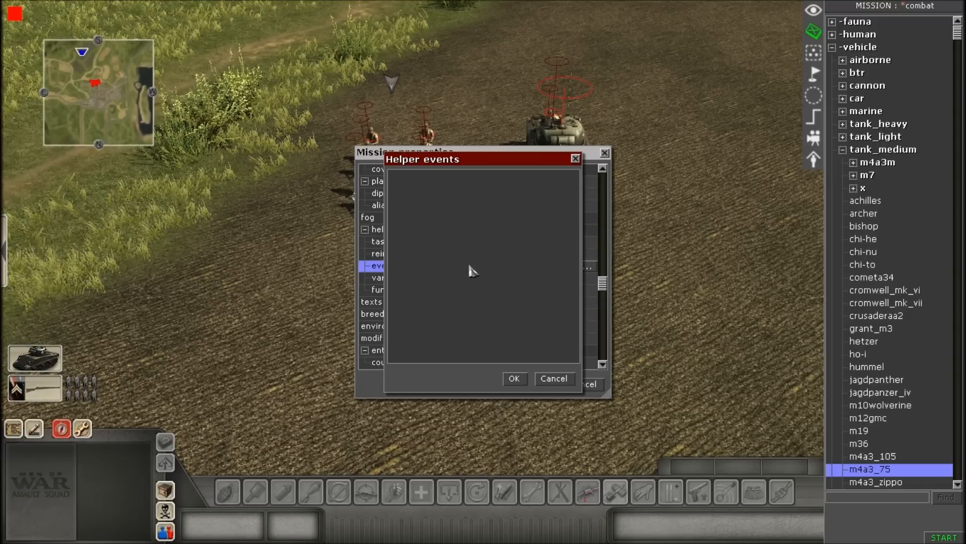
Step: Add a helper event named "menu_flag"
right_click(470, 271)
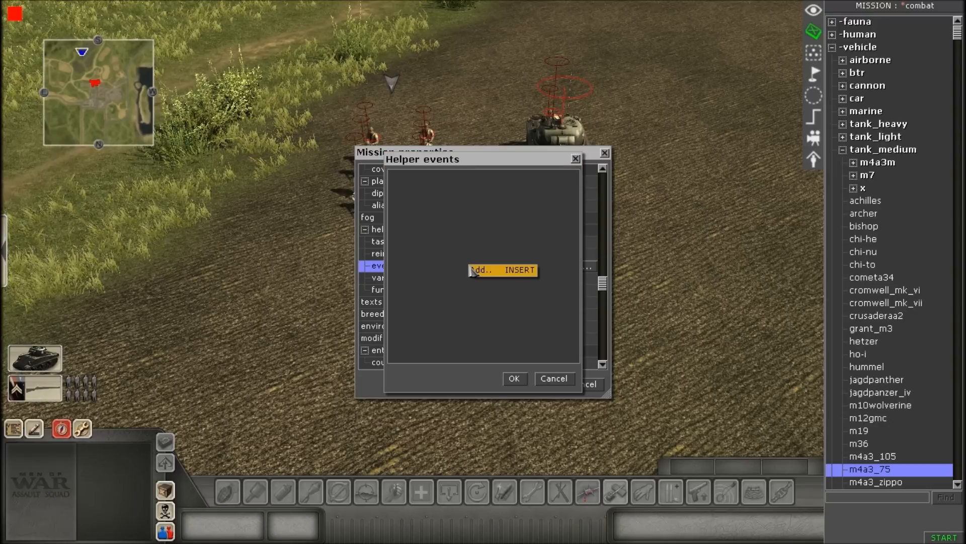
click(473, 203)
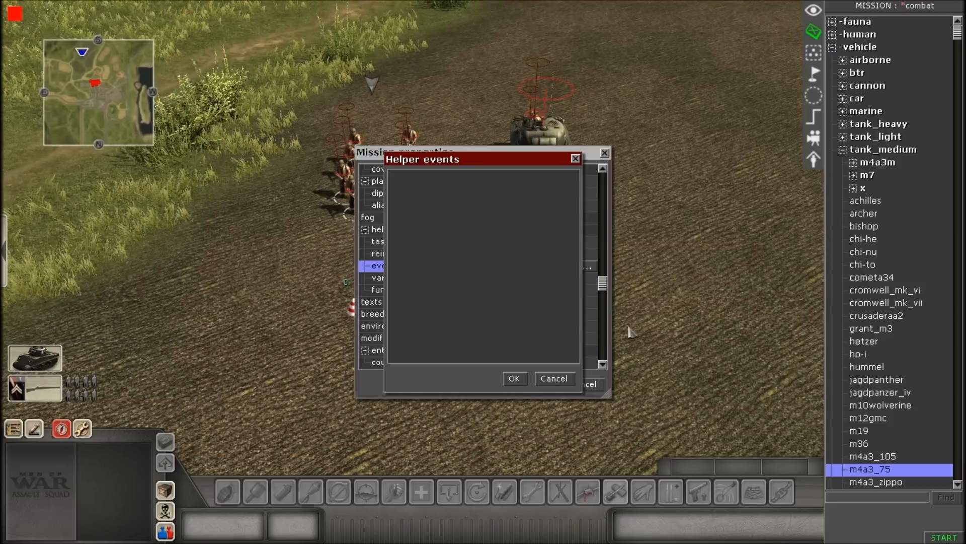
right_click(464, 229)
click(501, 233)
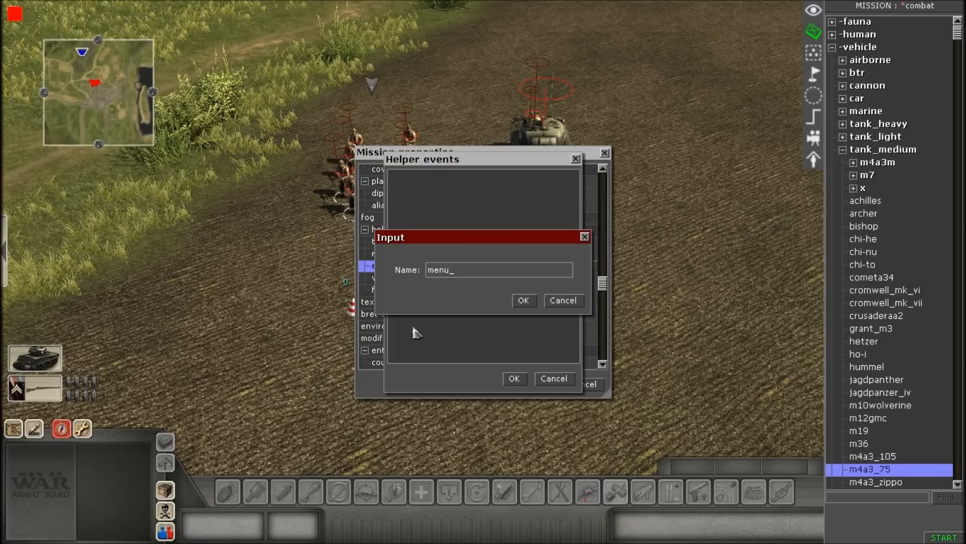
text(g)
key(Return)
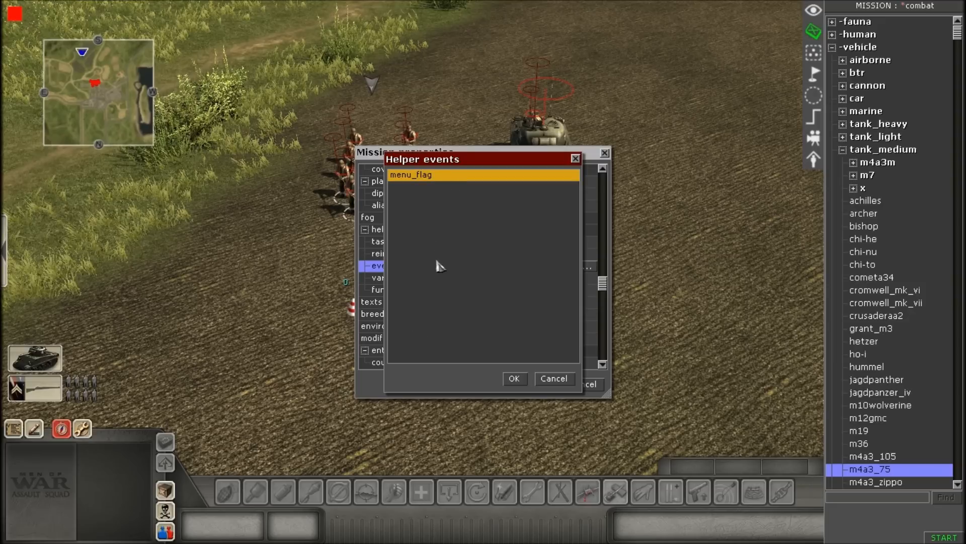
Step: Add two more helper events named "menu_infantry" and "menu_armor"
right_click(441, 240)
click(443, 241)
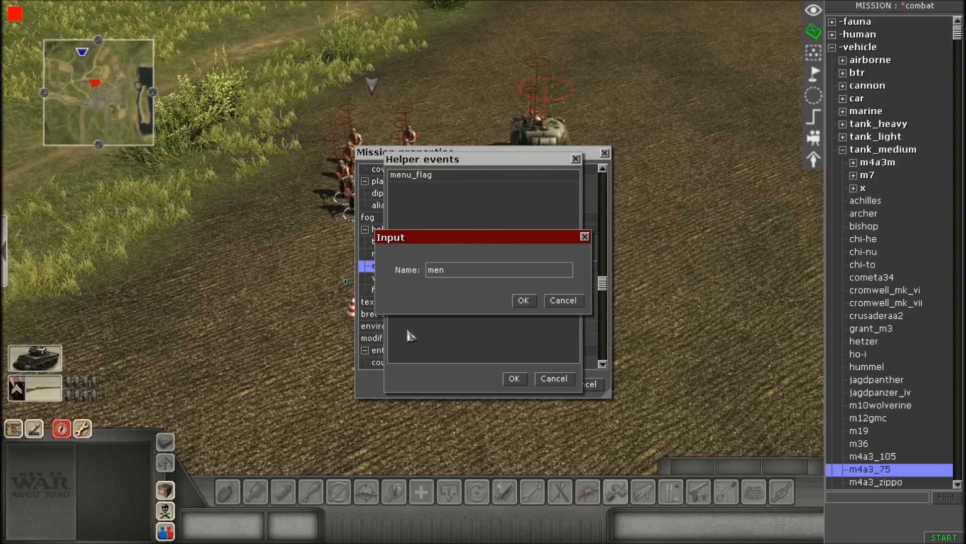
text(menu_infantry)
key(Return)
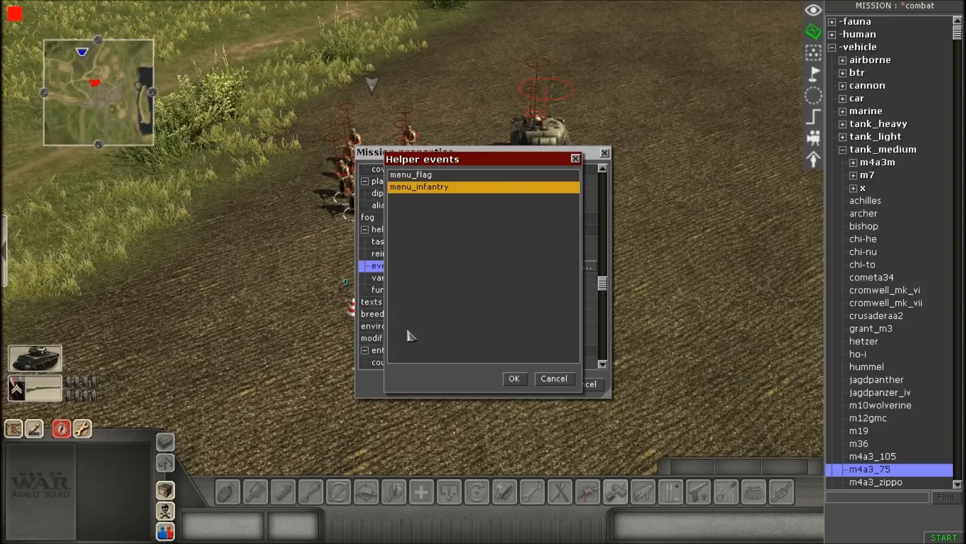
right_click(510, 280)
click(511, 276)
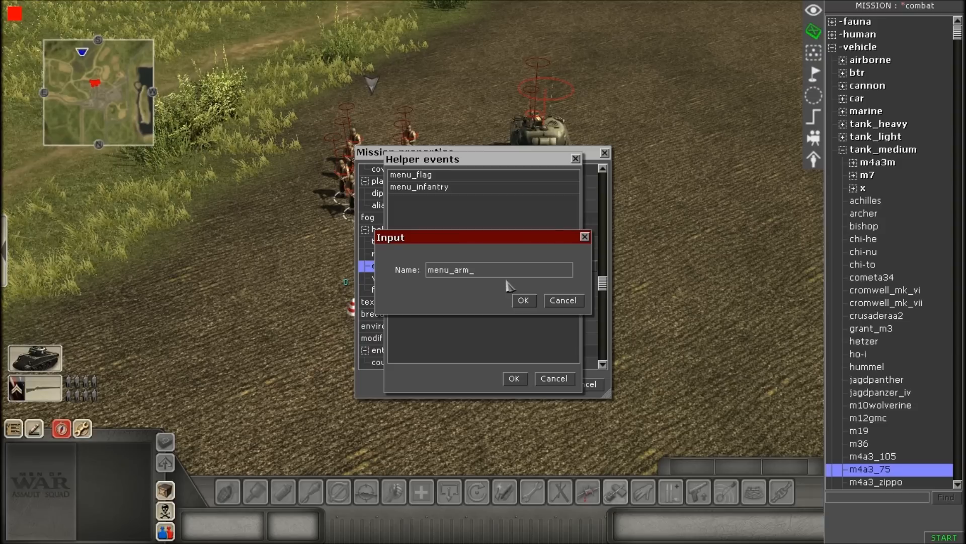
key(Return)
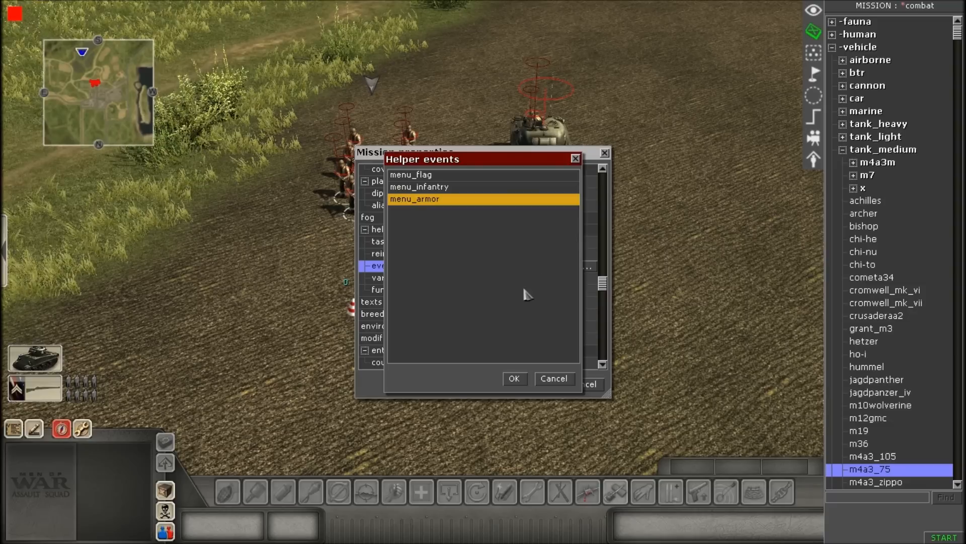
Step: Add the helper events "menu_back" and "infantry_squad" to the list
right_click(505, 254)
click(502, 261)
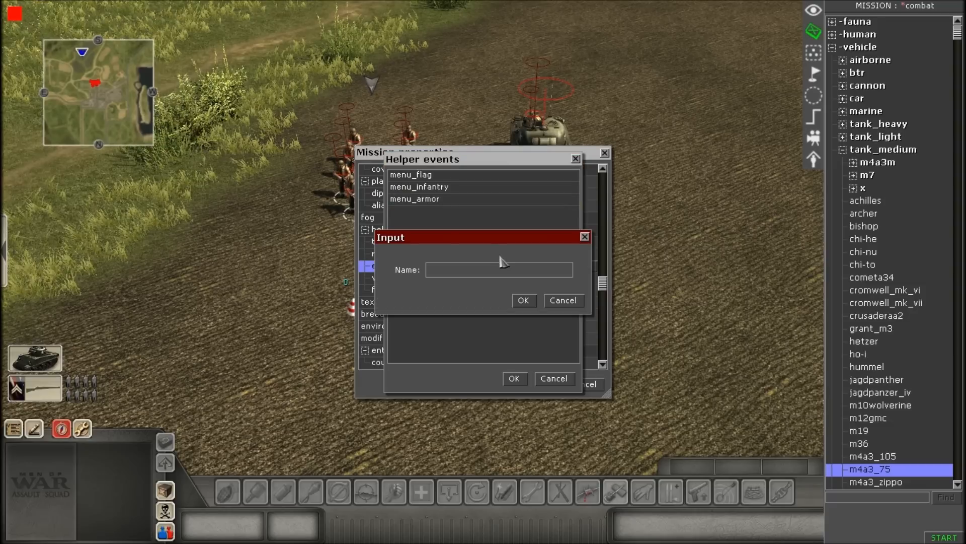
text(men_)
key(Return)
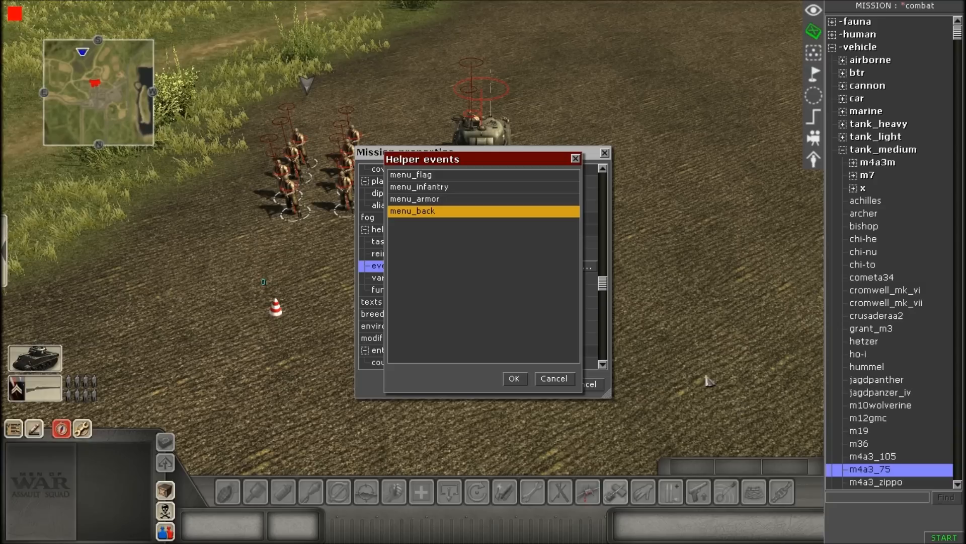
right_click(447, 248)
click(456, 257)
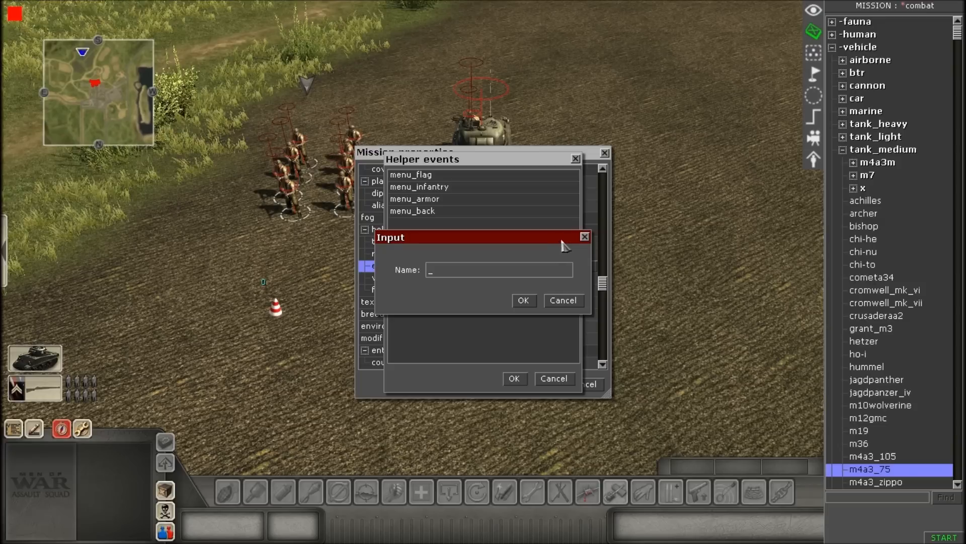
text(infant_ry_squad)
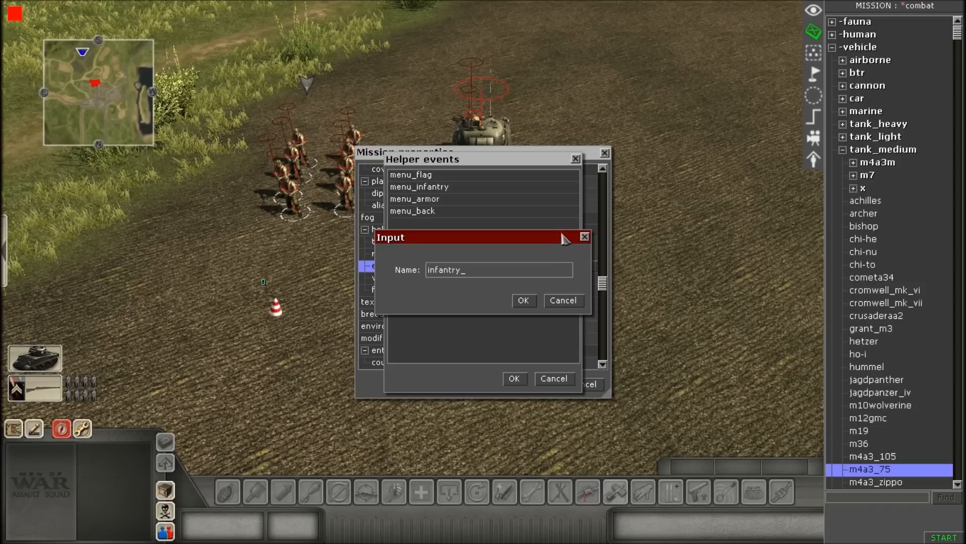
key(Return)
Step: Add a helper event named "sherman_tank" and accept the helper events list
middle_drag(562, 227, 677, 336)
right_click(463, 270)
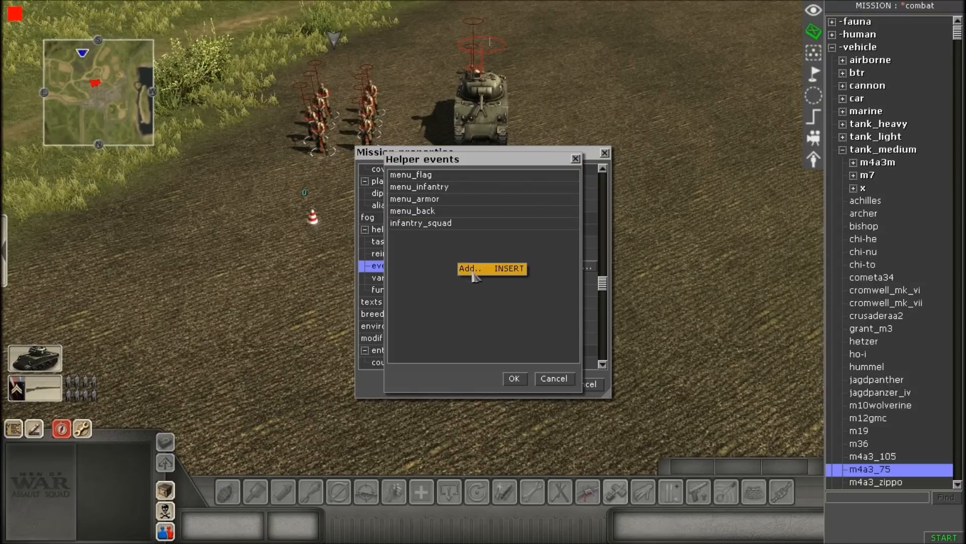
click(467, 272)
text(sherman_tank)
key(Return)
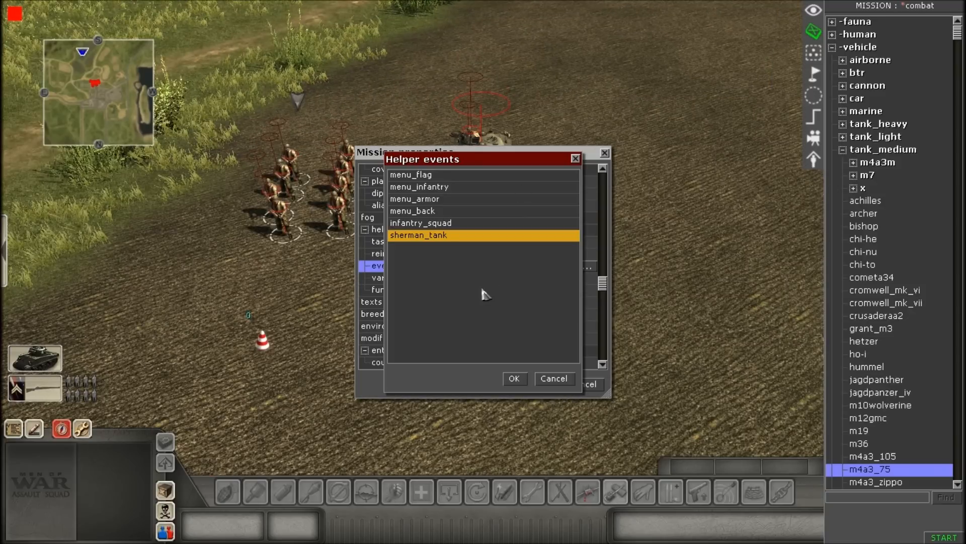
click(516, 380)
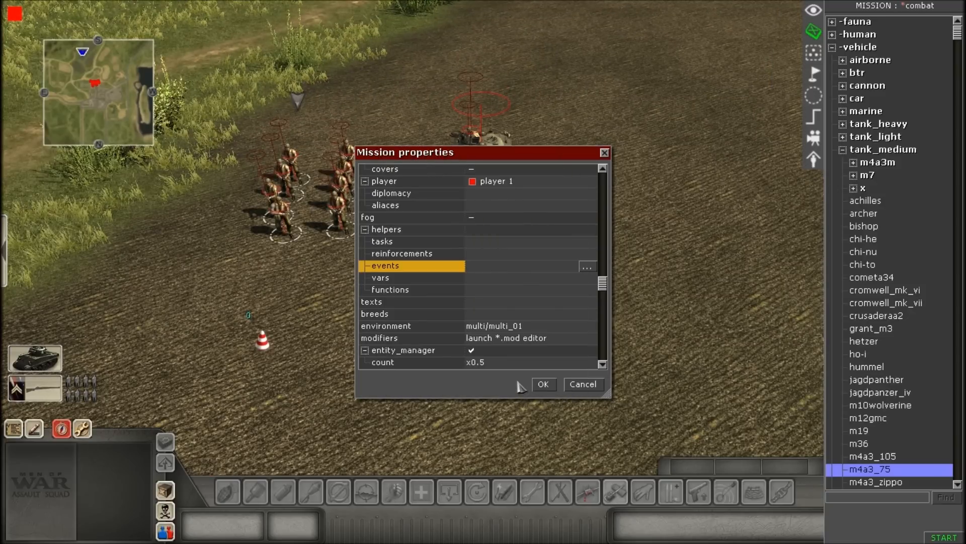
Step: Open the mission reinforcements helper and set both scoreTotal and scoreCurrent to 5000
click(498, 258)
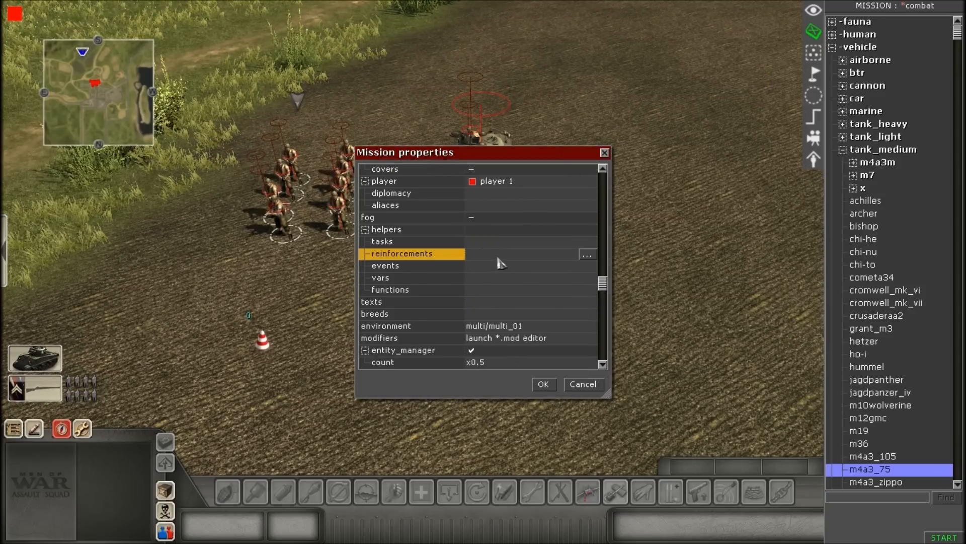
click(585, 256)
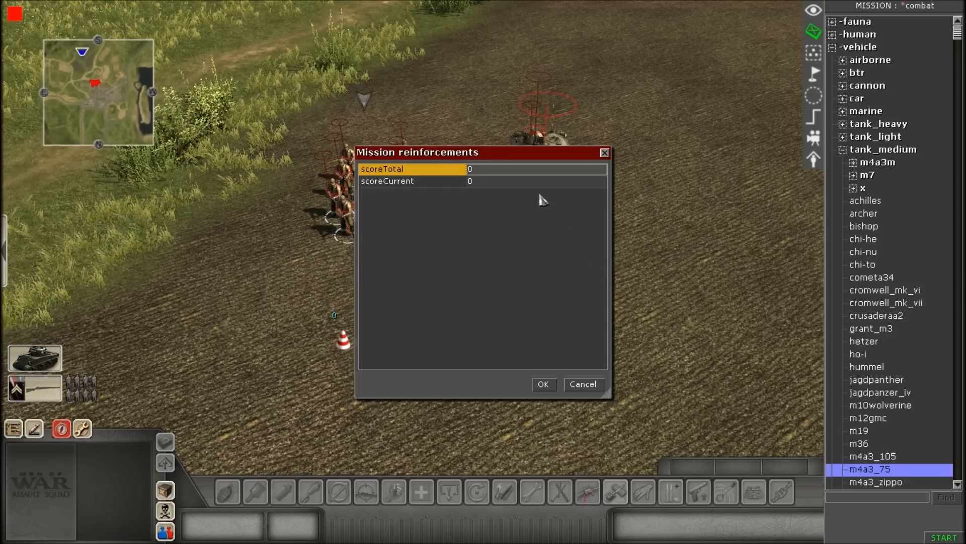
click(495, 173)
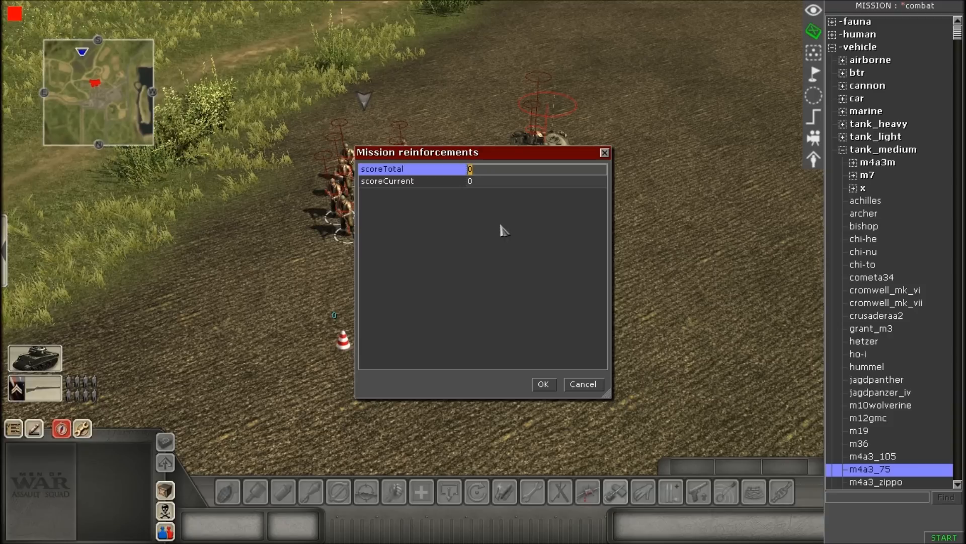
text(5000)
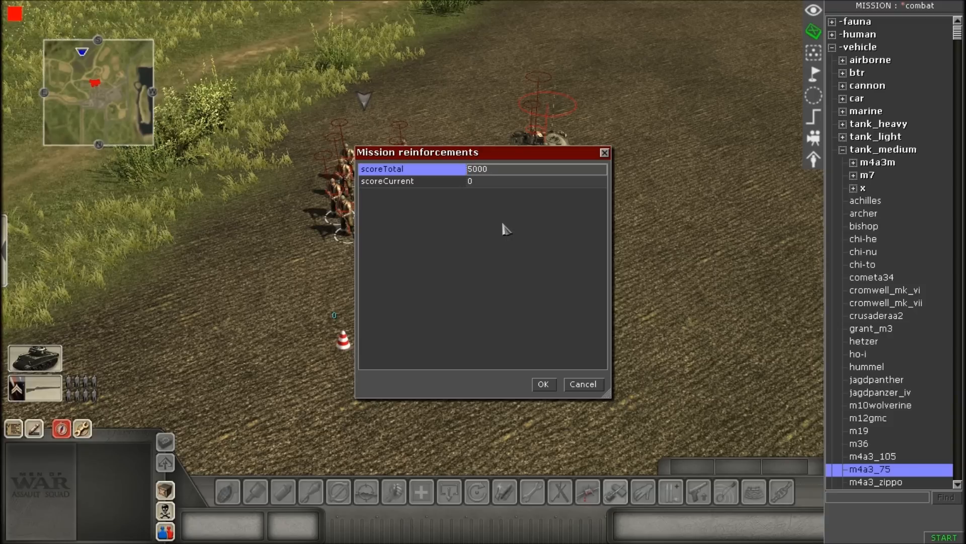
key(Tab)
key(Tab)
click(516, 182)
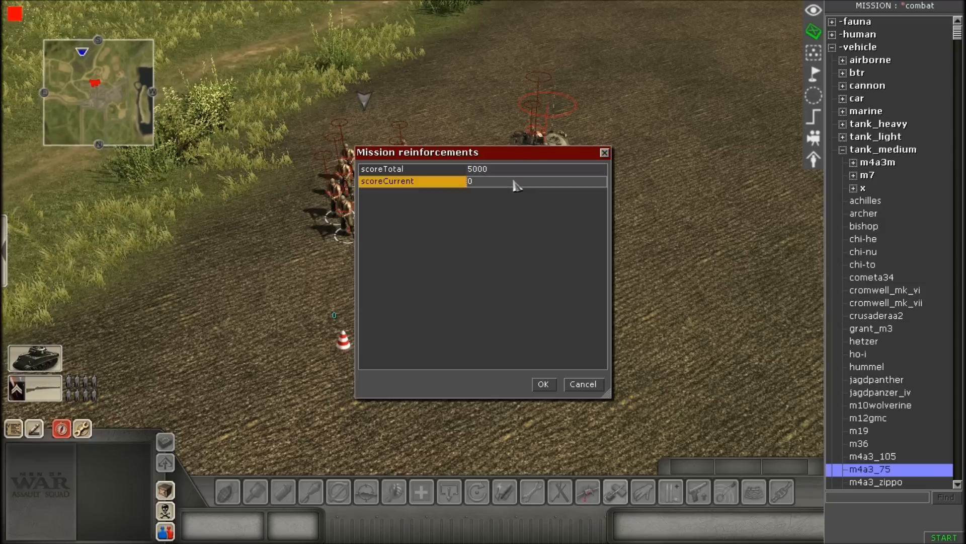
double_click(500, 182)
text(5000)
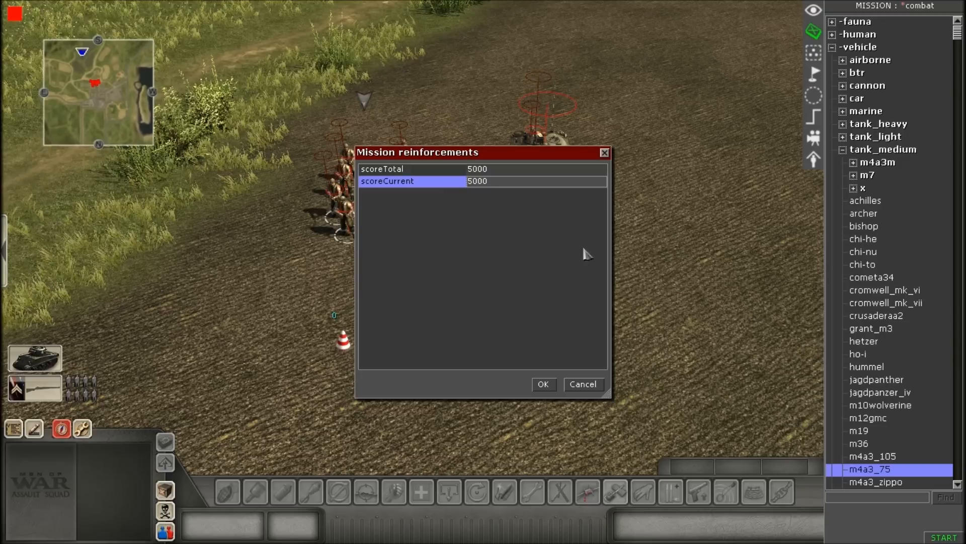
key(Return)
Step: Add a new entry named "menu_flag" to the mission reinforcements
right_click(476, 248)
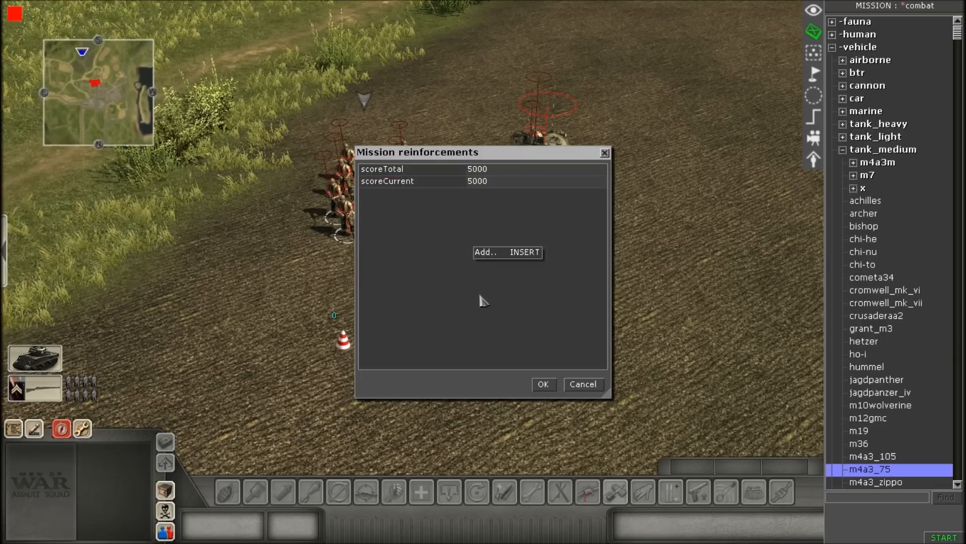
click(500, 254)
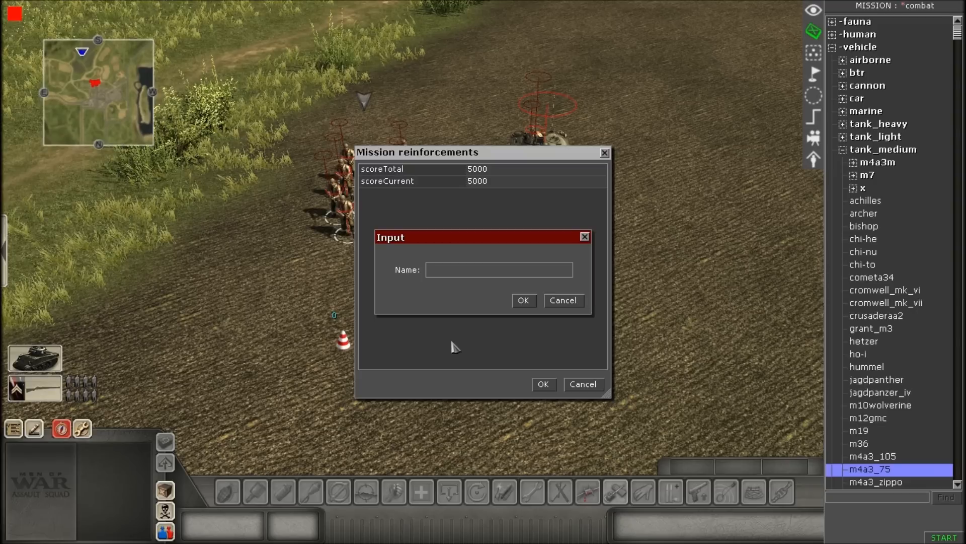
text(menu_flag)
key(Return)
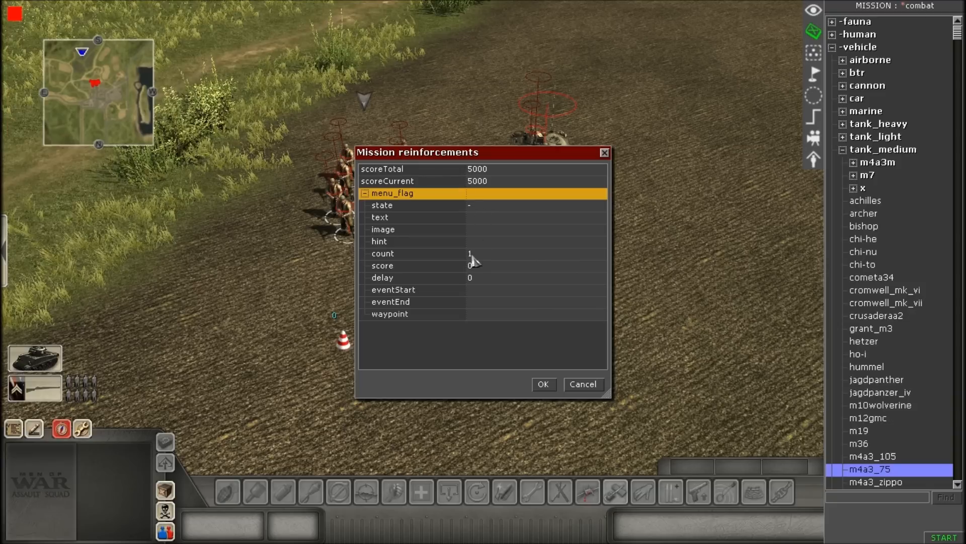
click(478, 207)
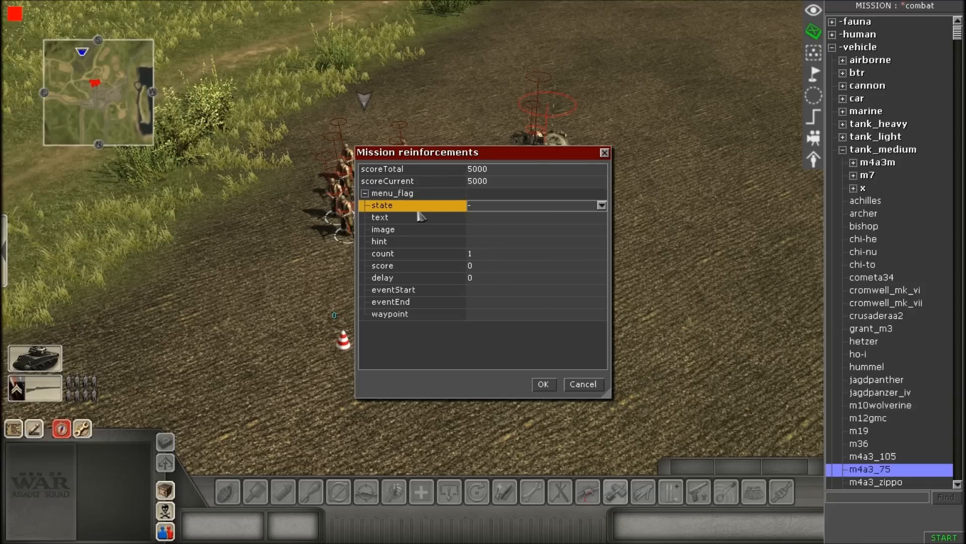
click(512, 207)
click(511, 211)
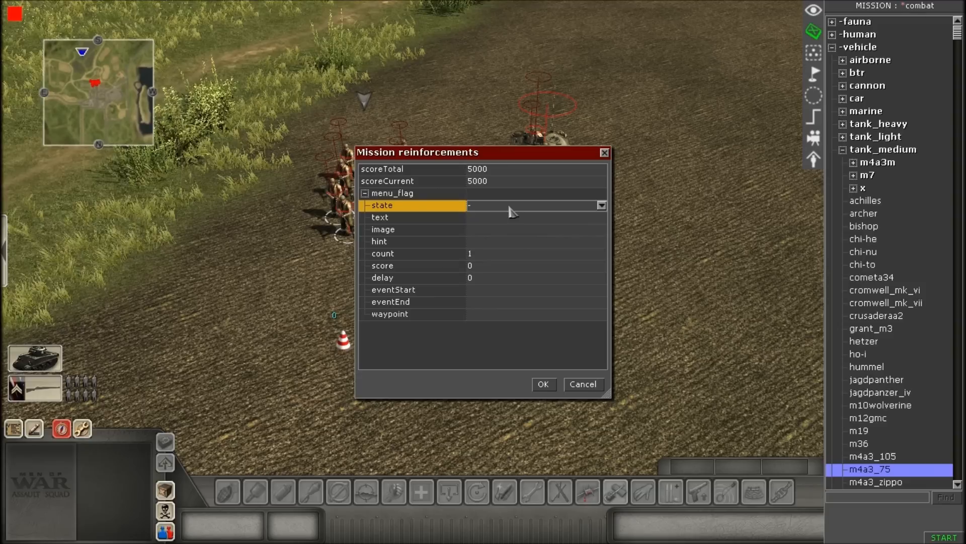
click(492, 222)
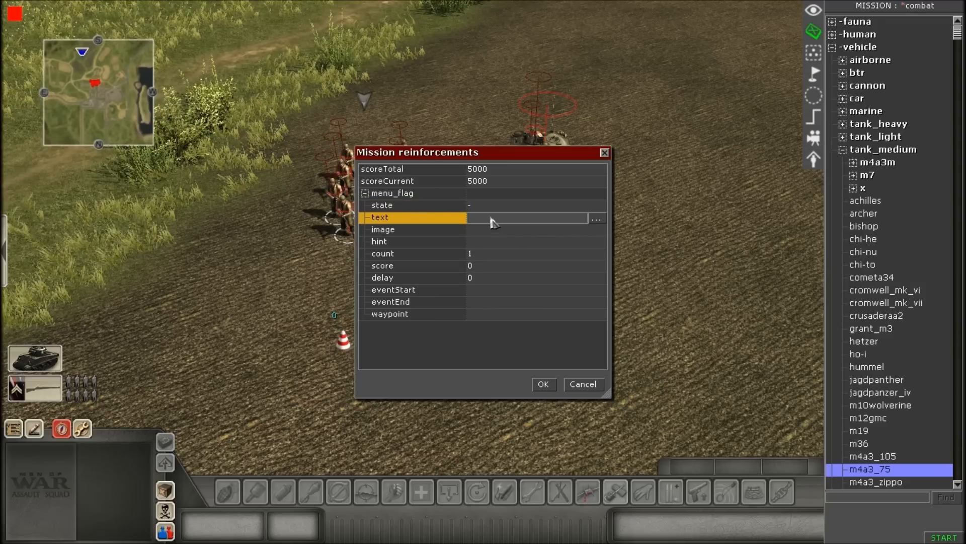
click(480, 207)
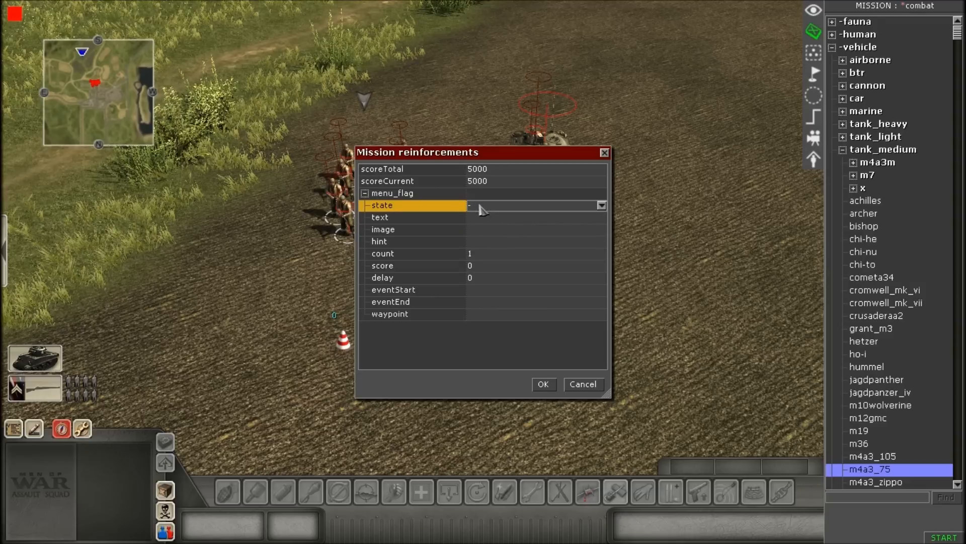
Step: Open the text browser for the menu_flag entry's text property and add a tag named "menu_flag"
click(486, 220)
click(502, 218)
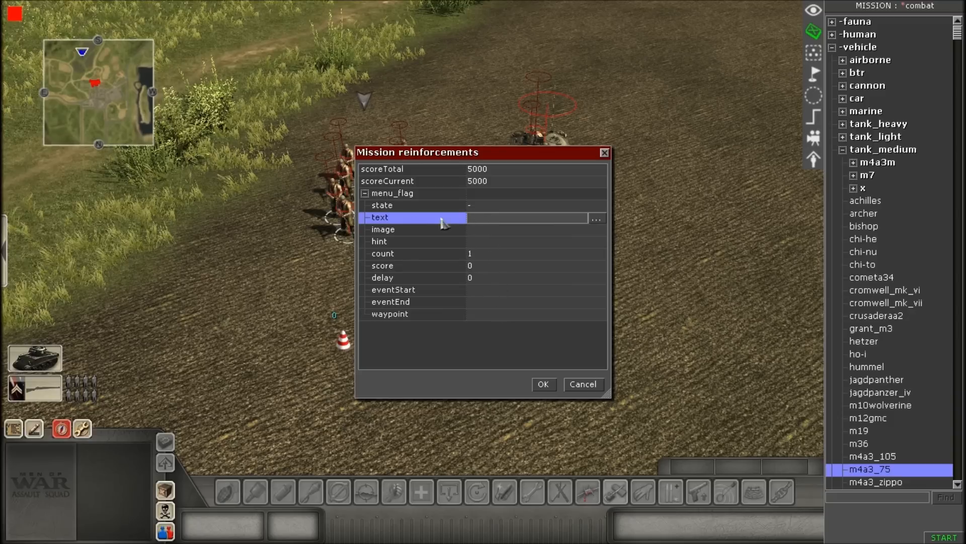
click(597, 218)
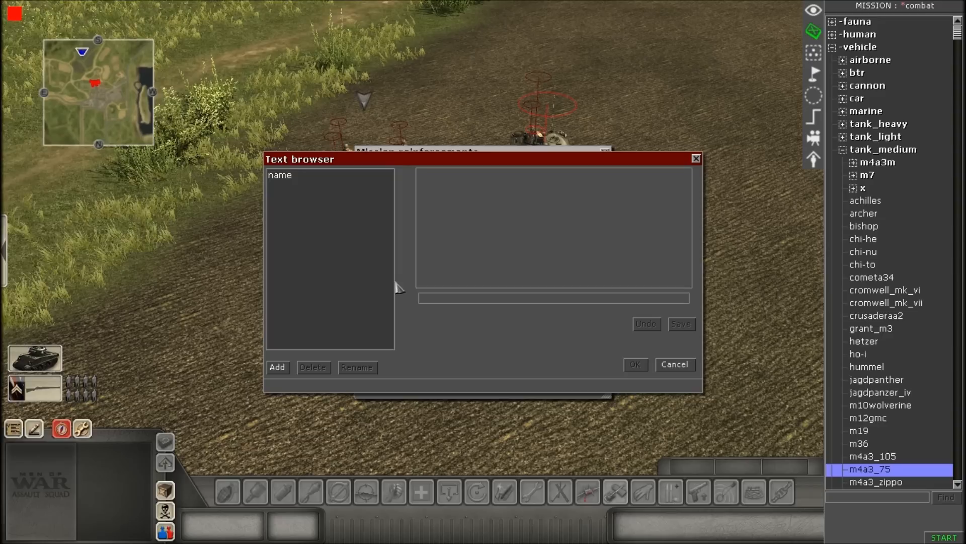
click(277, 367)
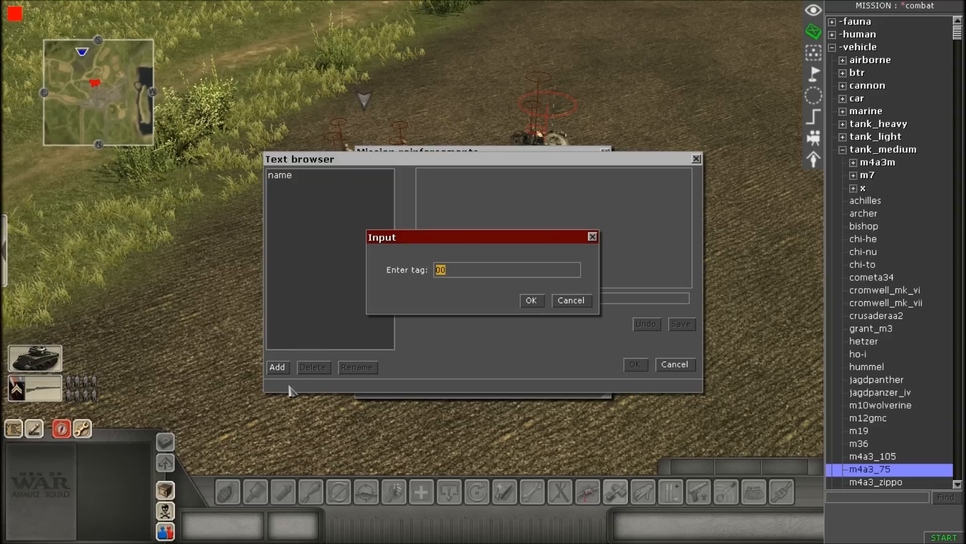
text(men_)
key(Return)
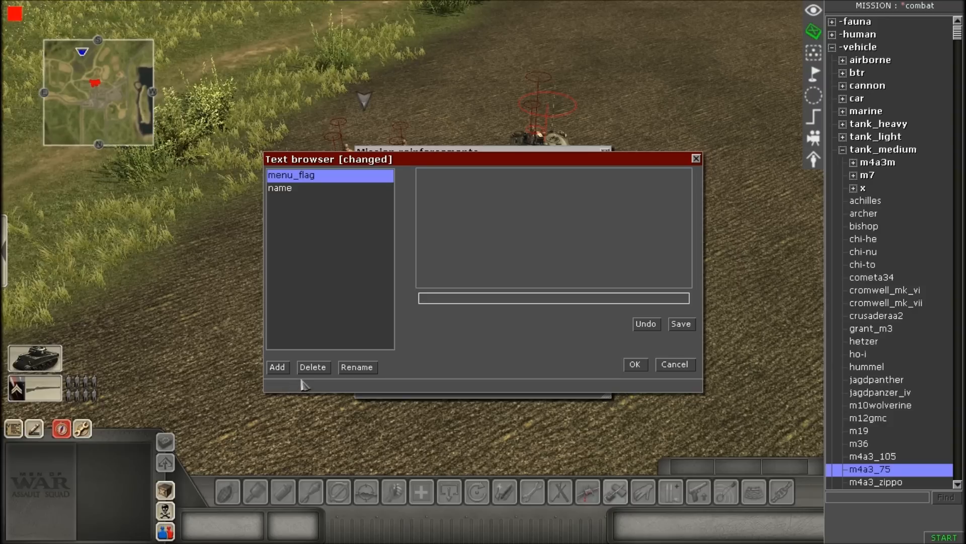
Step: Give the menu_flag tag the text "United States", save it and assign it as the entry's text
text(U)
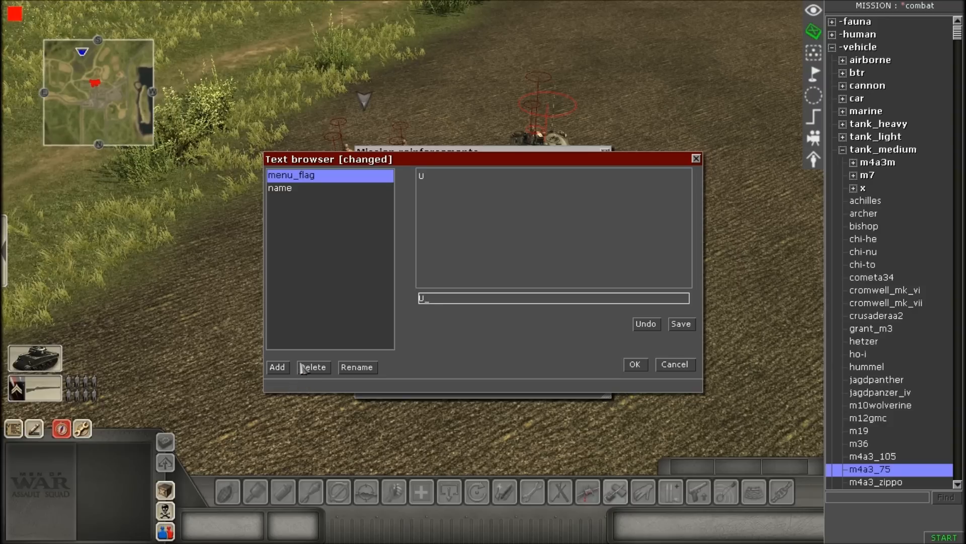
text(nited States)
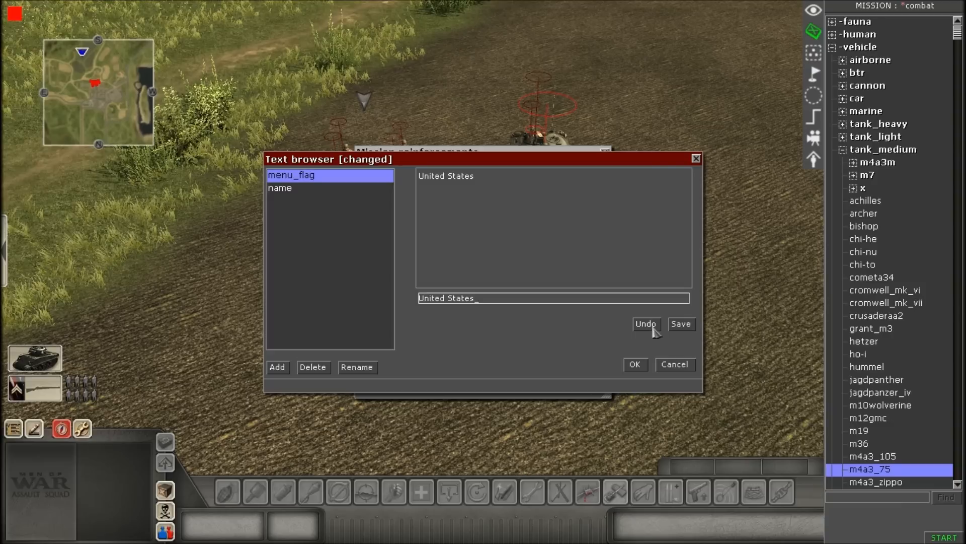
click(688, 248)
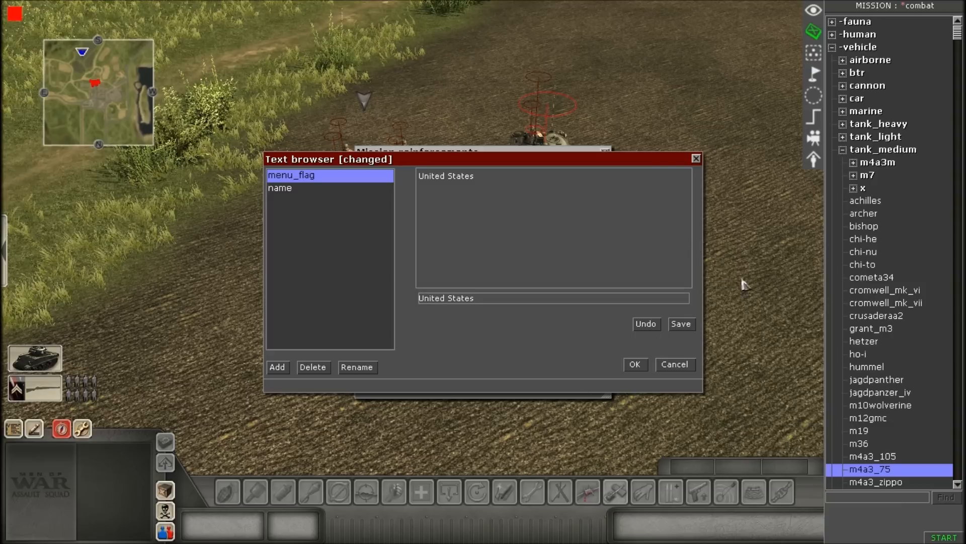
click(681, 324)
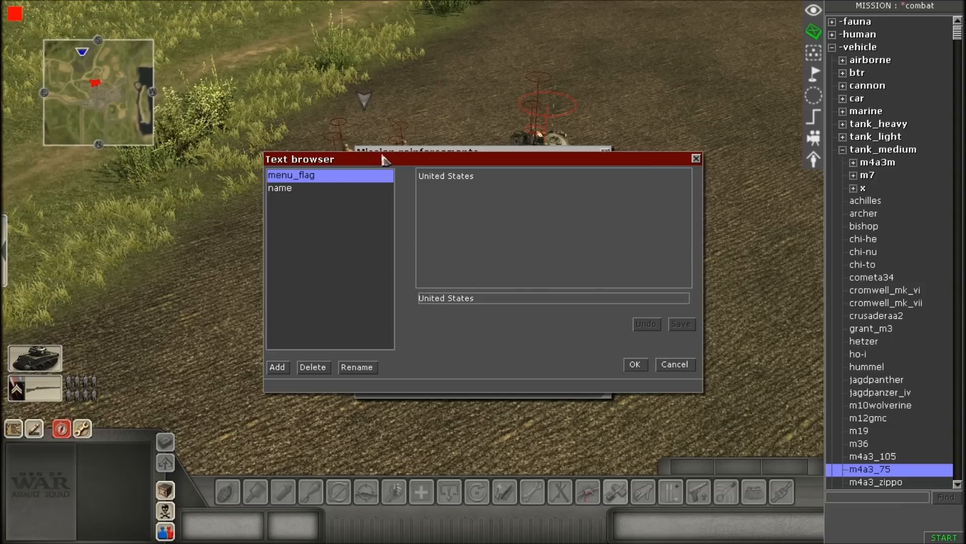
click(633, 365)
Step: Set the image of the menu_flag reinforcement entry to "usa_skirmish"
click(497, 230)
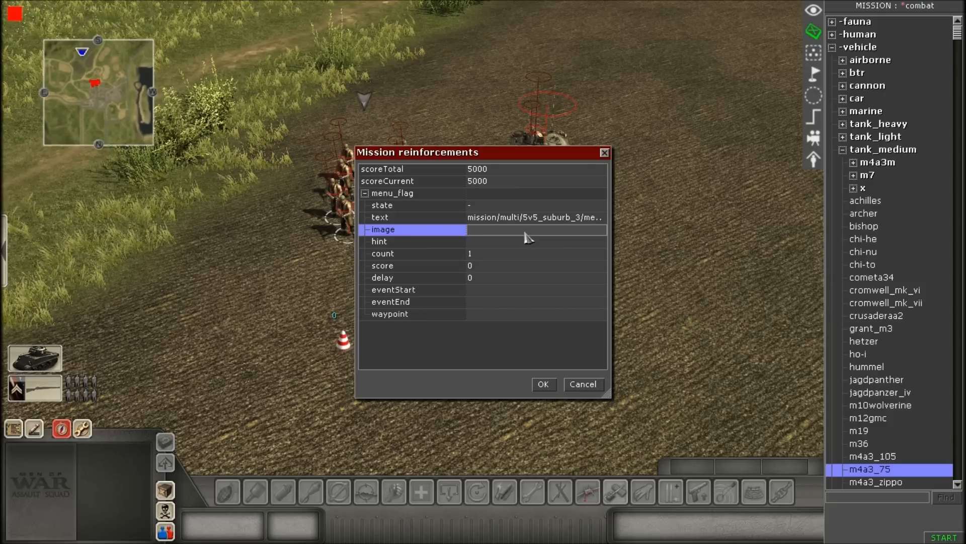
text(usa_)
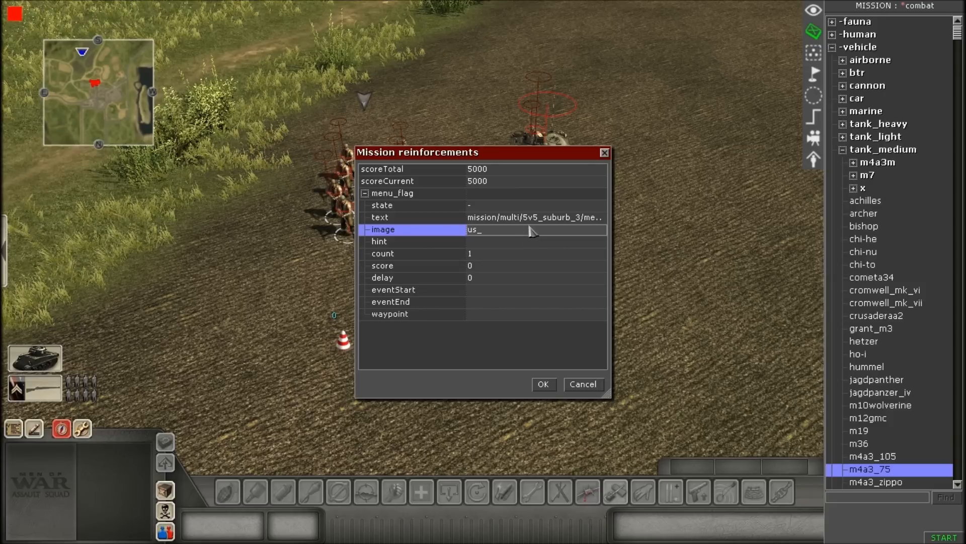
text(skir)
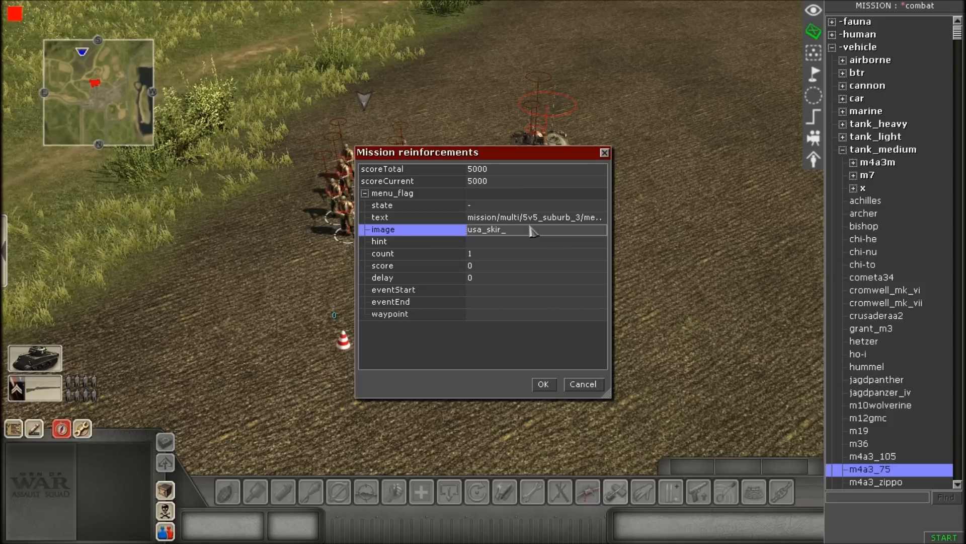
text(mish)
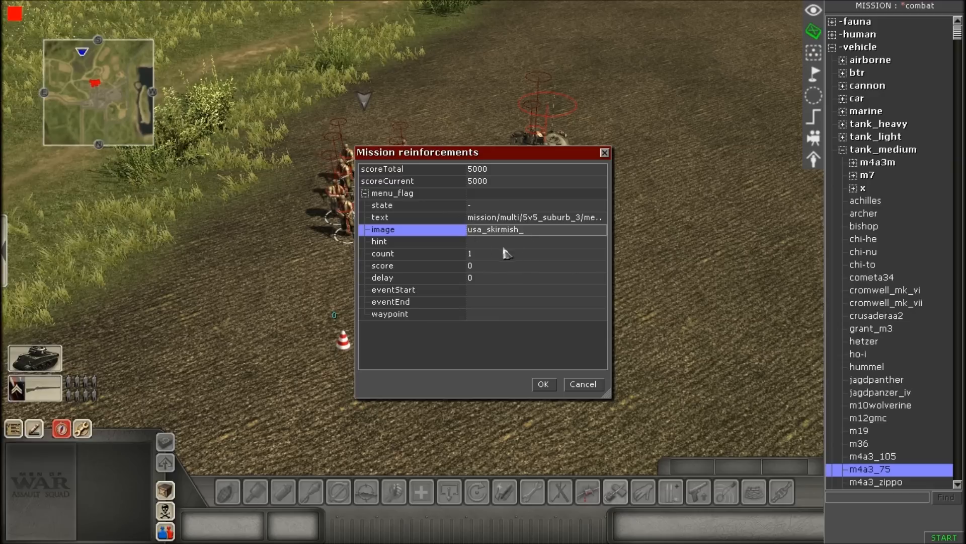
double_click(498, 231)
Step: Assign the existing menu_flag text tag as the hint of the menu_flag entry
click(515, 242)
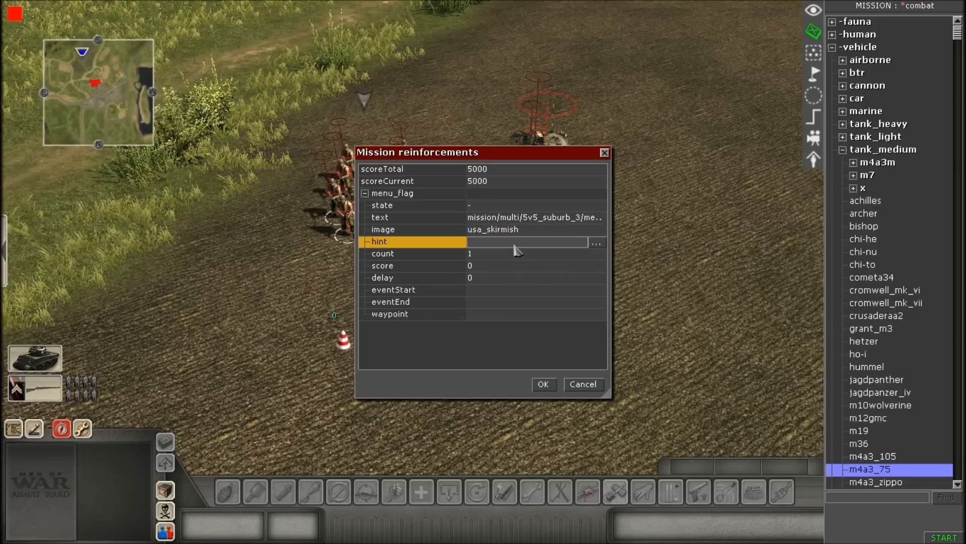
click(596, 242)
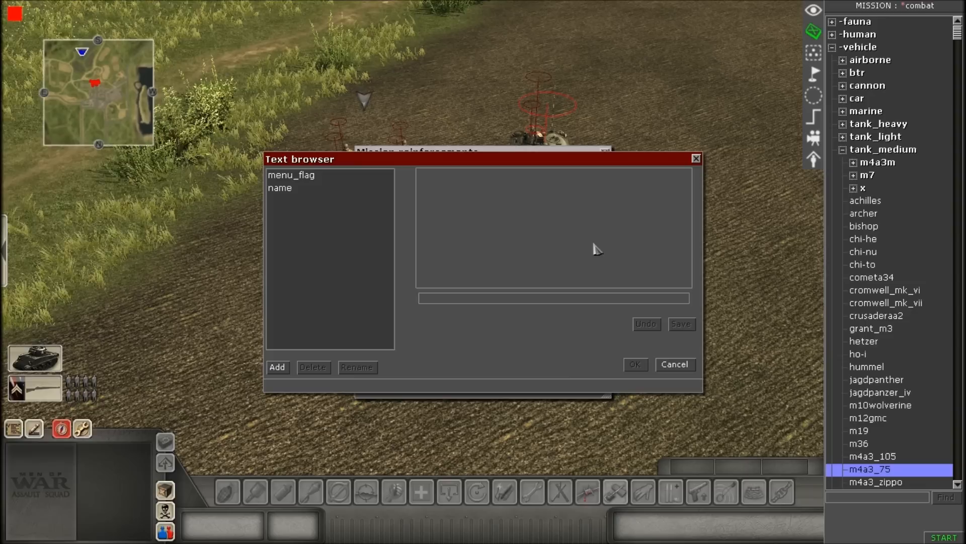
click(296, 177)
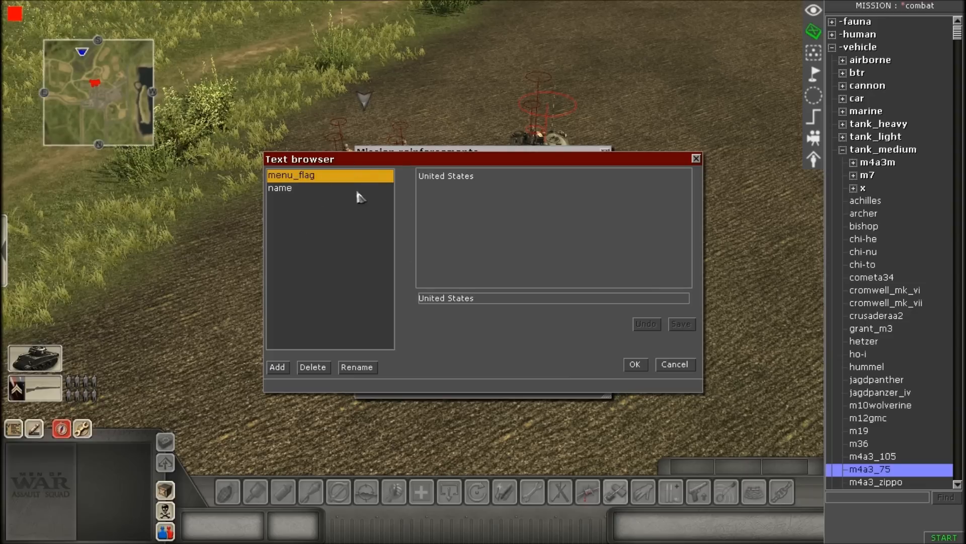
click(633, 369)
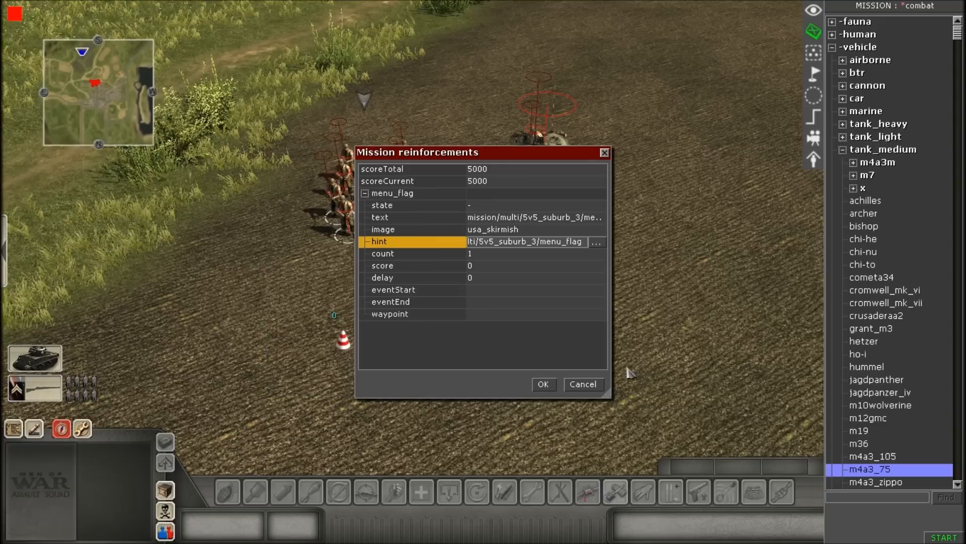
Step: Set the count of the menu_flag reinforcement entry to -1
click(497, 254)
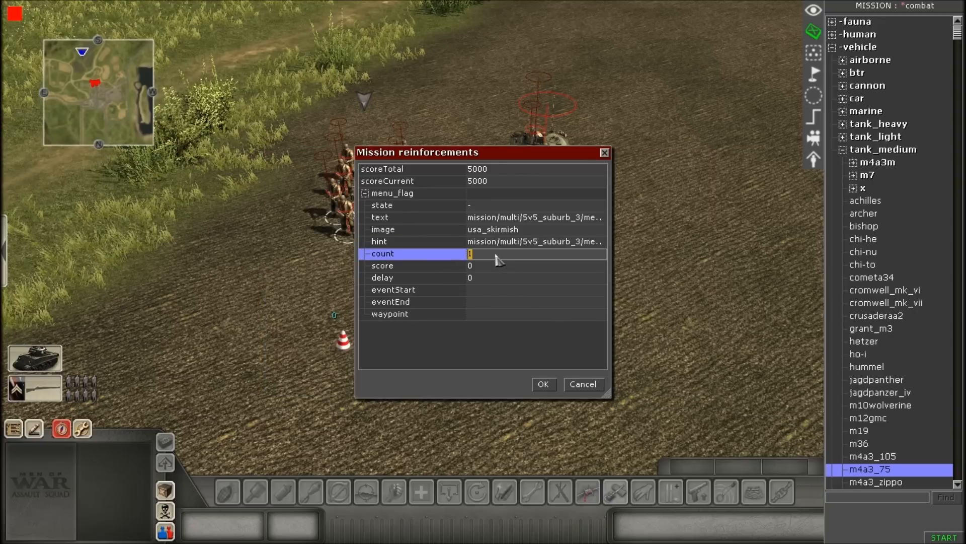
text(-1)
click(488, 265)
click(487, 257)
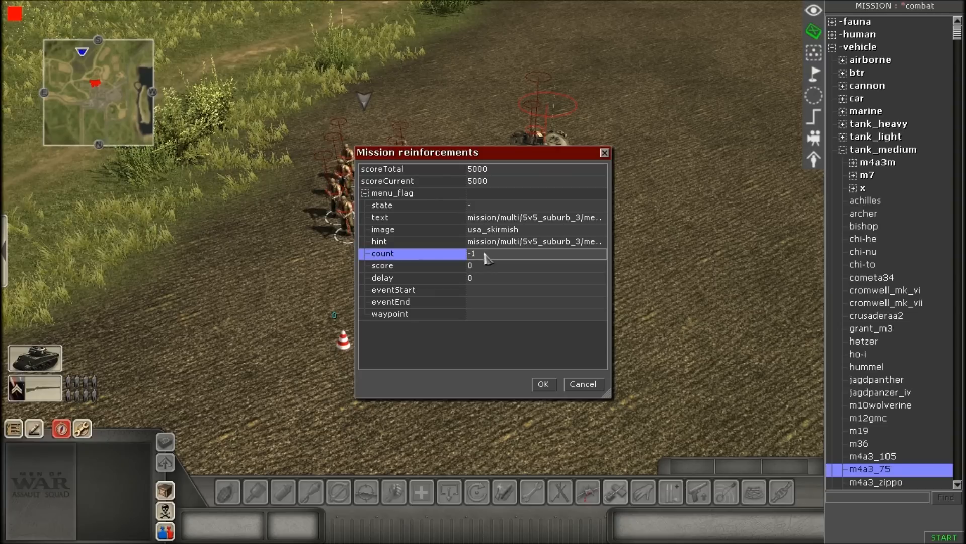
click(484, 265)
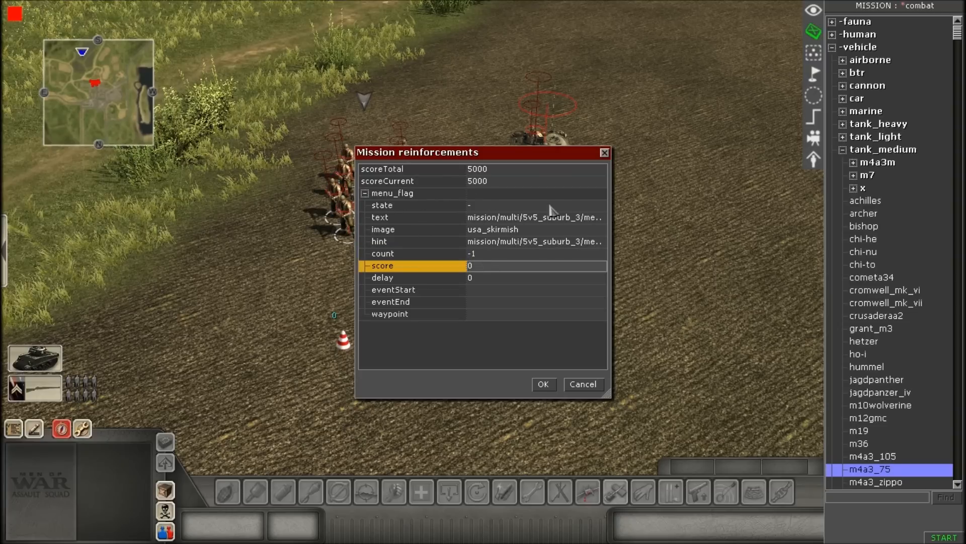
click(484, 267)
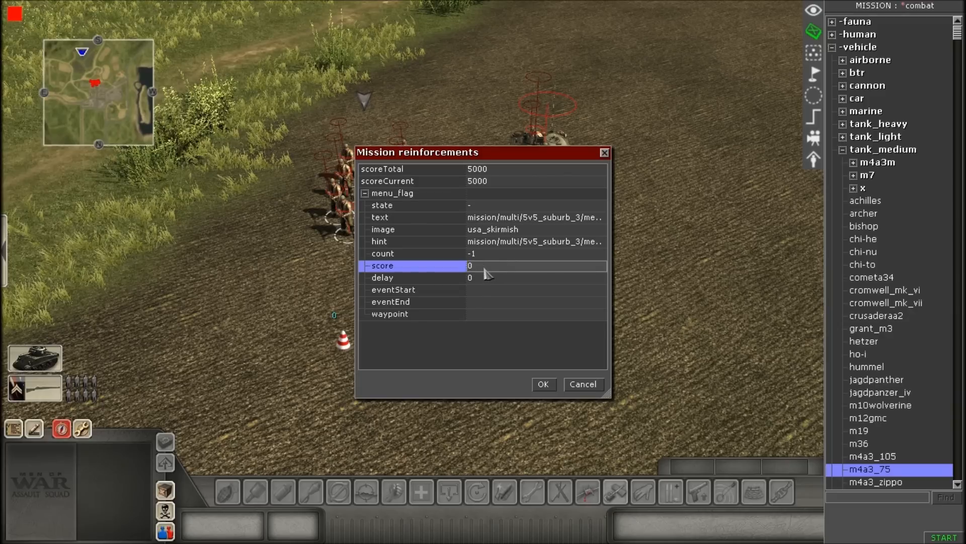
click(485, 255)
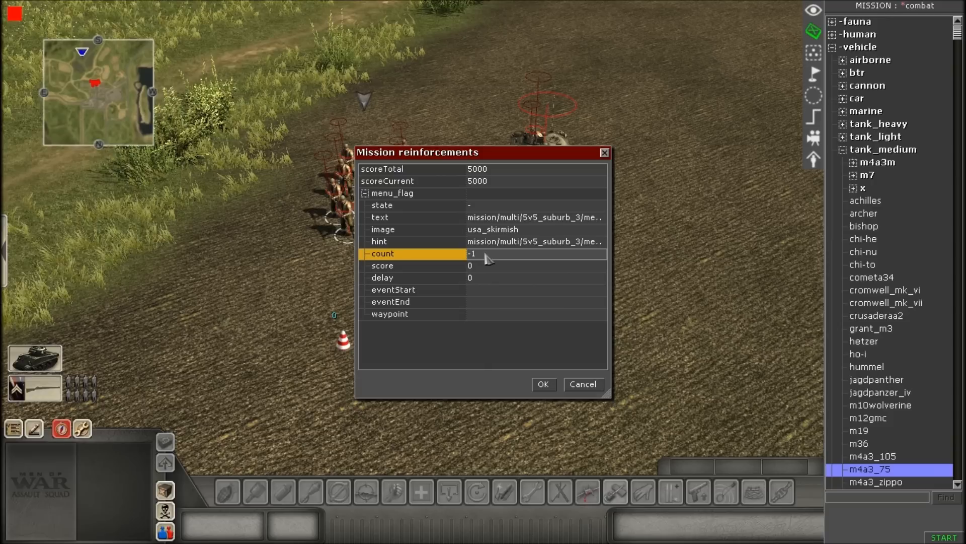
click(486, 259)
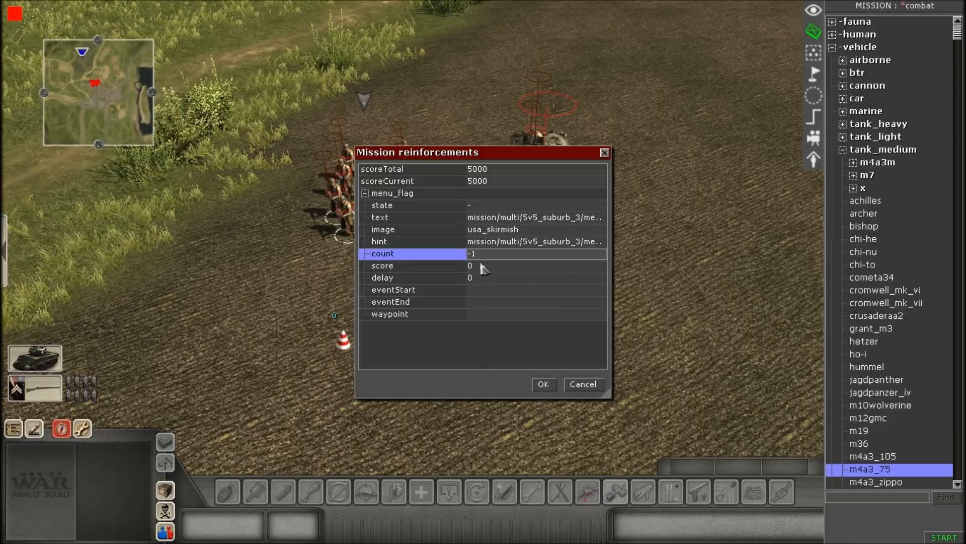
click(481, 266)
click(484, 278)
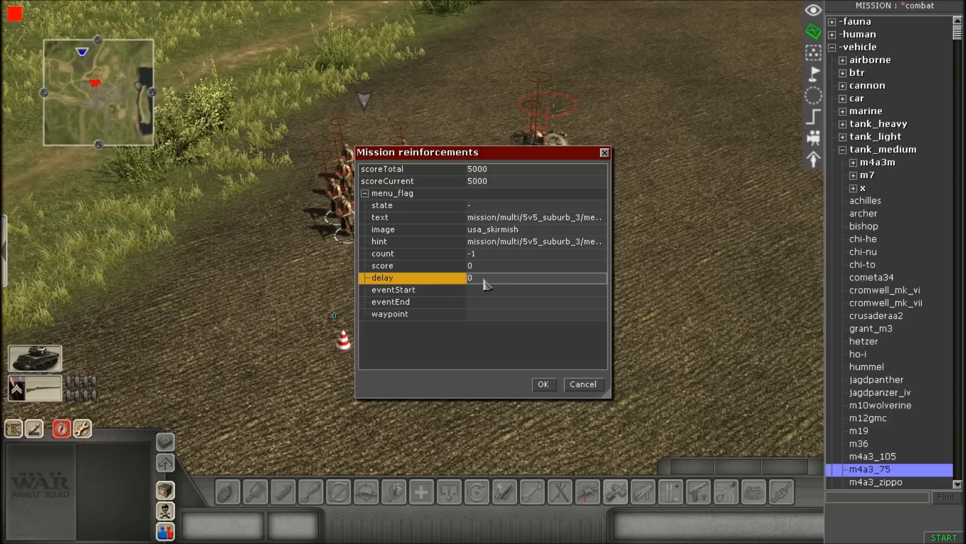
click(484, 278)
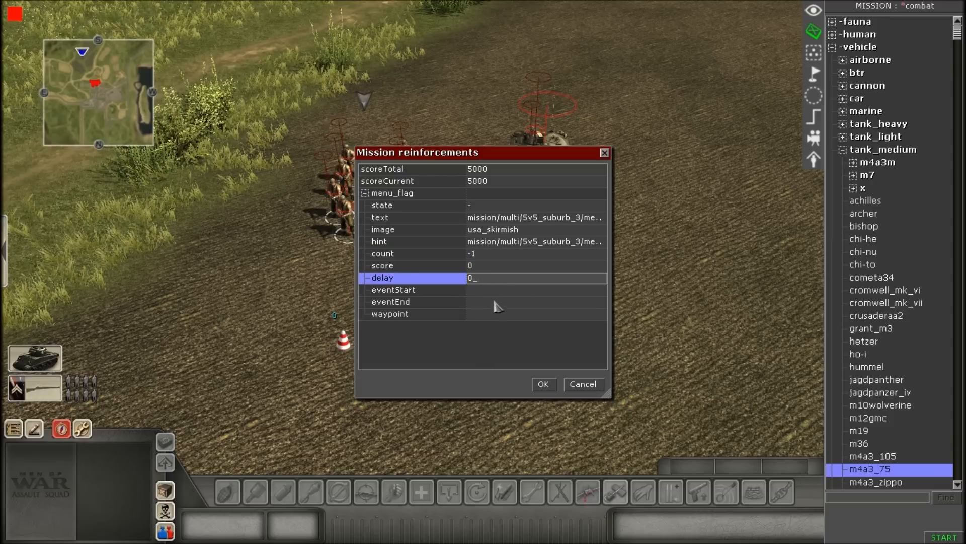
Step: Set the eventStart of the menu_flag entry to the helper event menu_flag
click(495, 291)
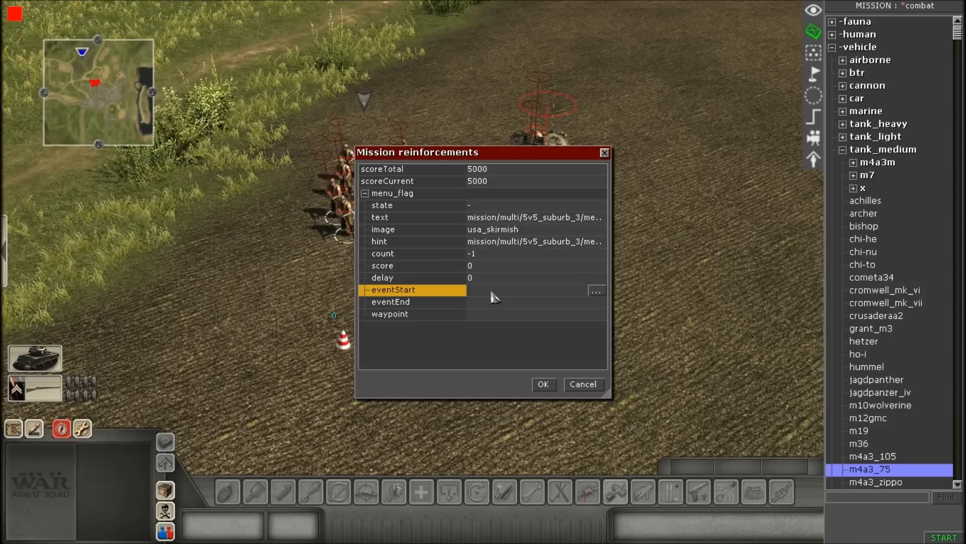
click(597, 291)
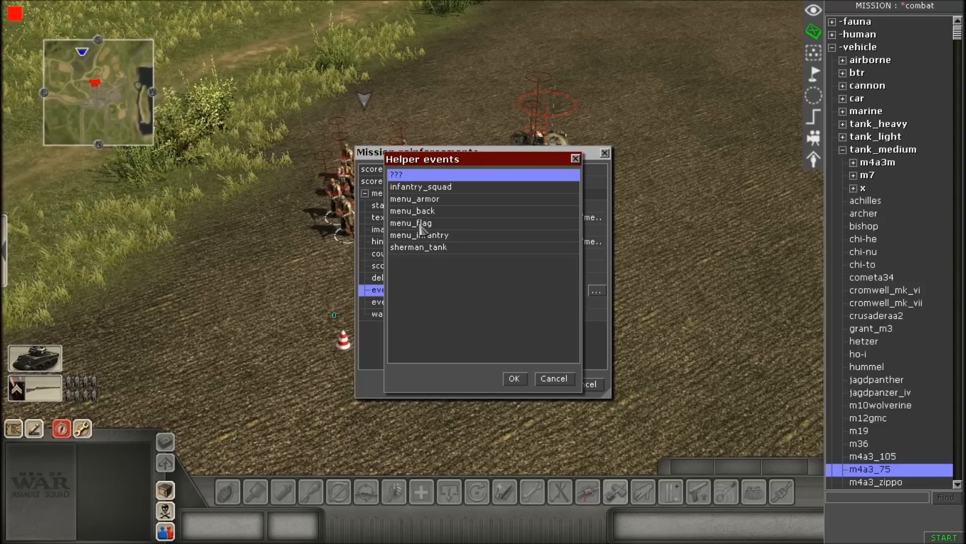
click(437, 223)
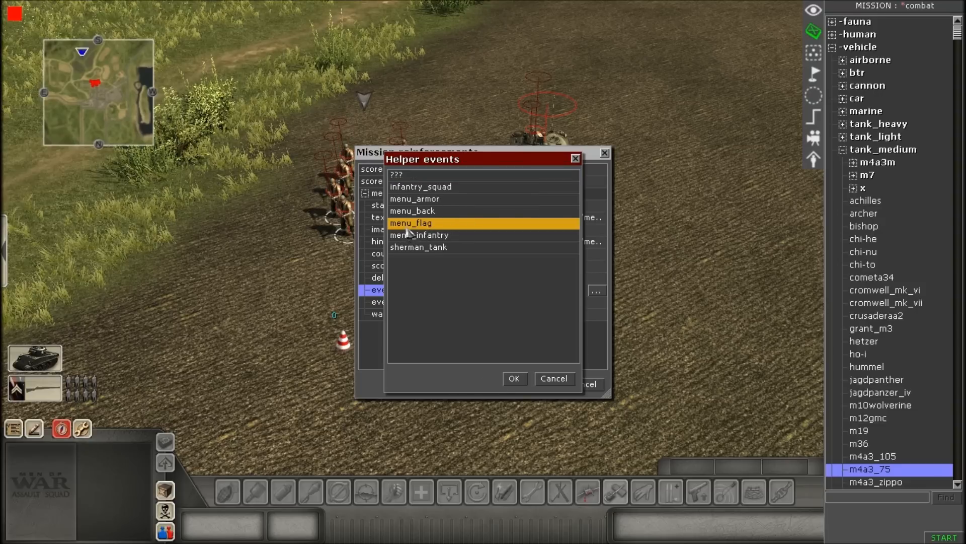
click(521, 382)
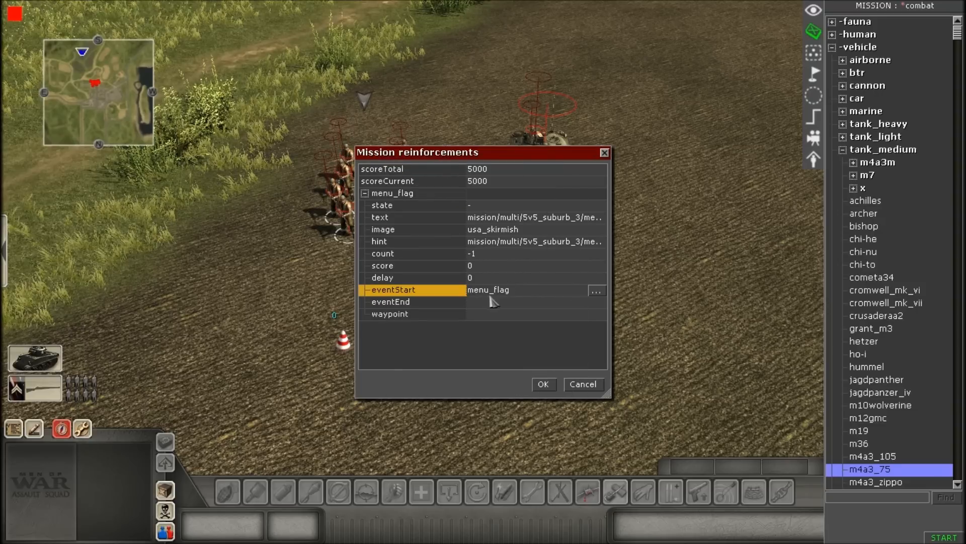
click(430, 302)
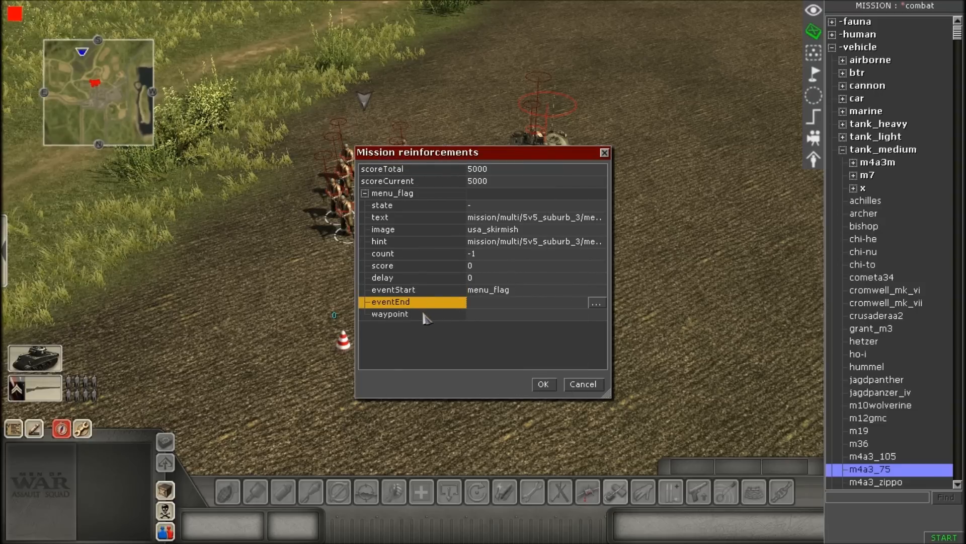
click(425, 314)
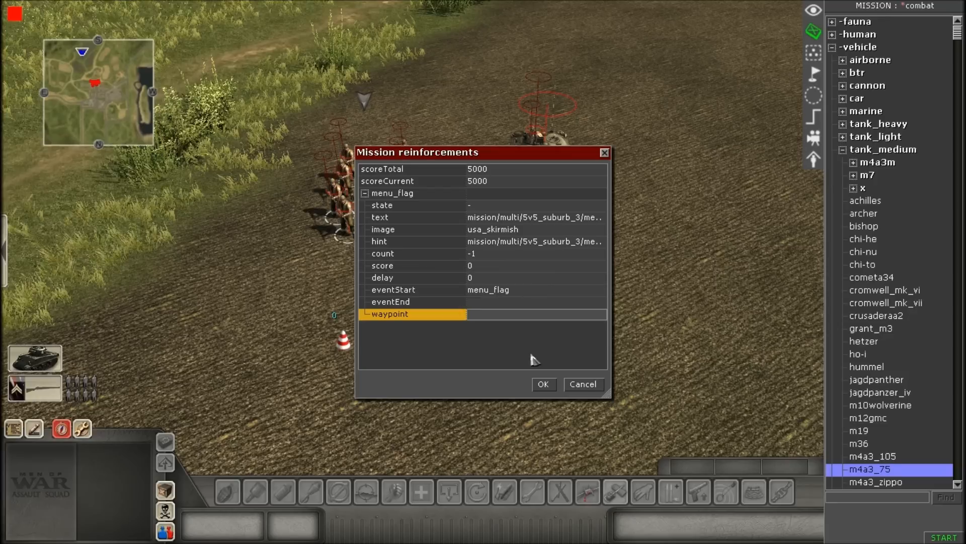
Step: Collapse the menu_flag entry and add a new reinforcement entry named infantry_squad
click(365, 194)
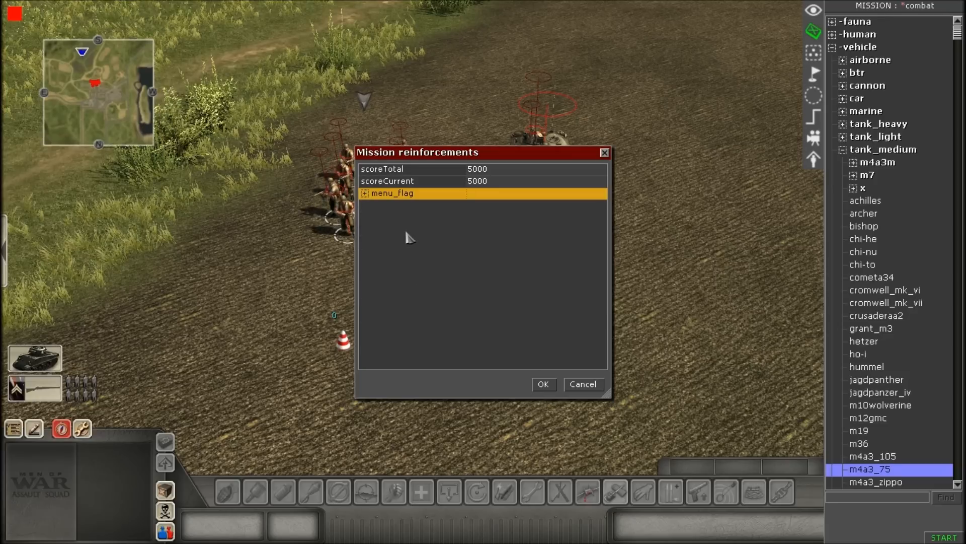
right_click(406, 228)
click(383, 219)
right_click(385, 224)
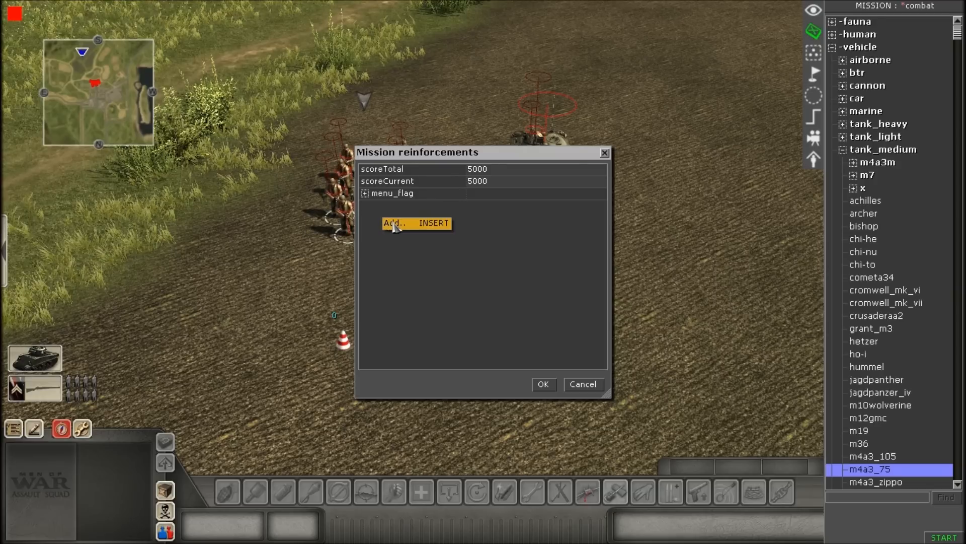
click(397, 224)
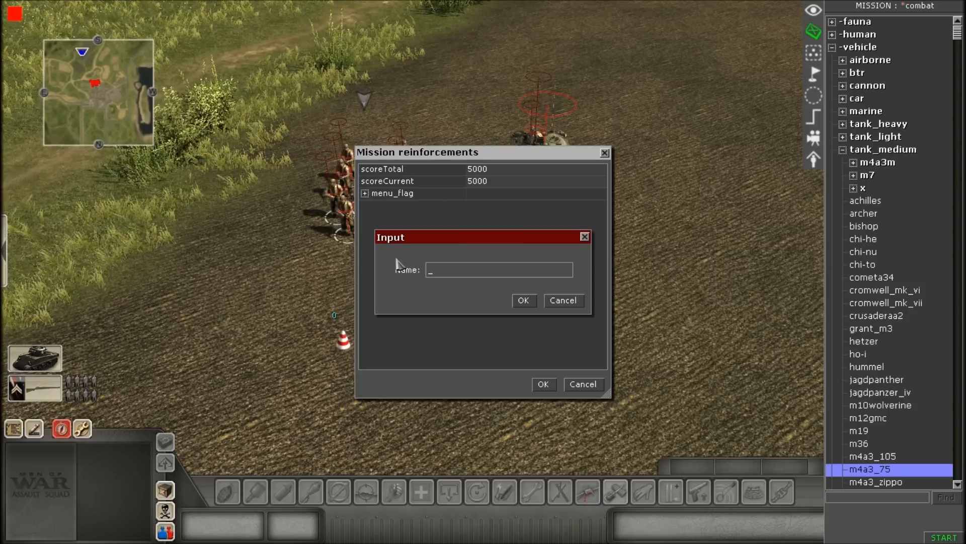
text(n)
key(BackSpace)
text(i)
text(quad)
key(Return)
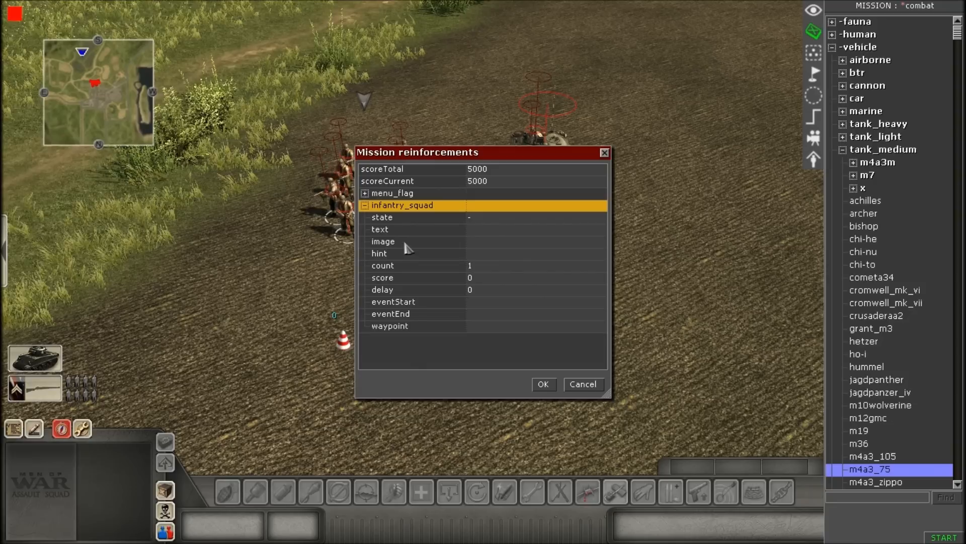
Step: Set the state of the infantry_squad reinforcement entry to hidden
click(490, 221)
click(489, 222)
click(483, 239)
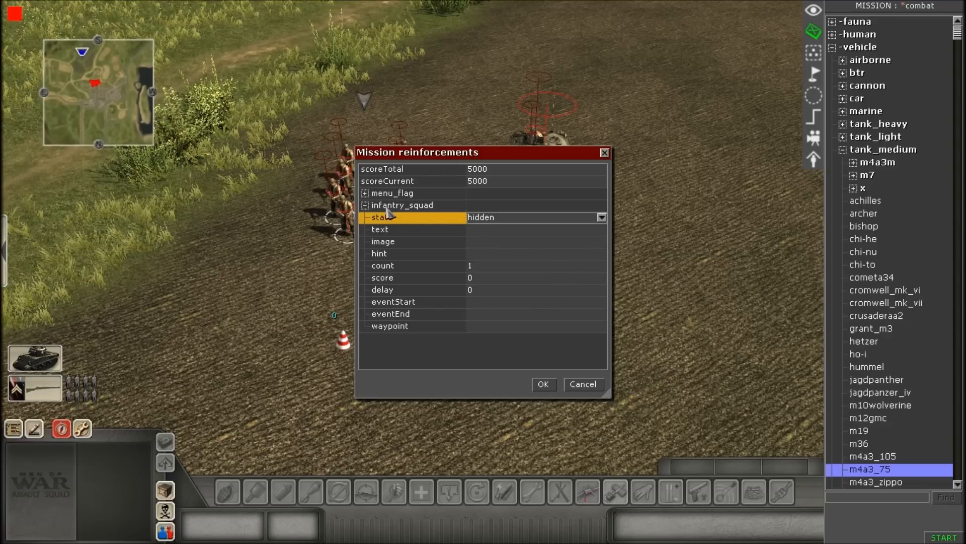
click(495, 221)
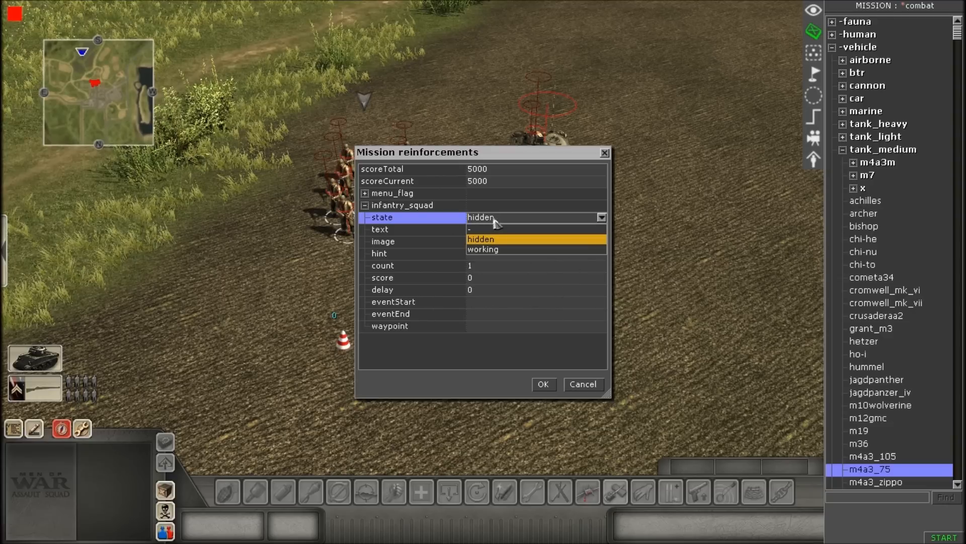
click(498, 230)
Step: Create a text tag infantry_squad reading "Infantry Squad", save it and assign it as the text of the infantry_squad entry
click(485, 232)
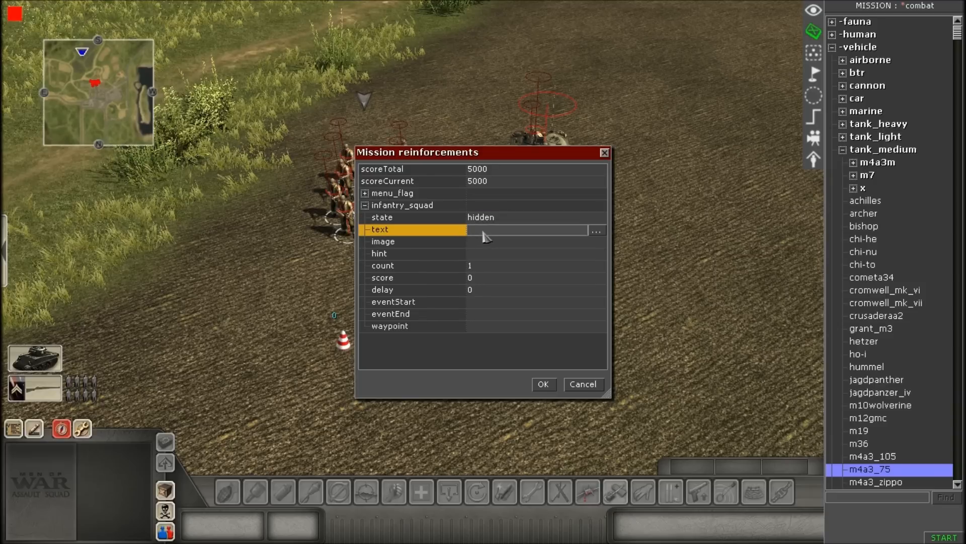
click(485, 232)
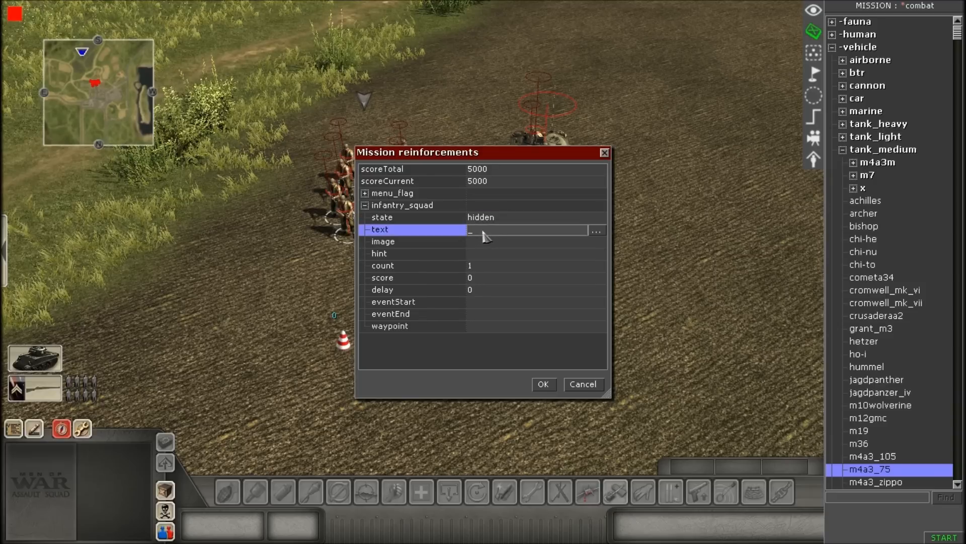
click(596, 232)
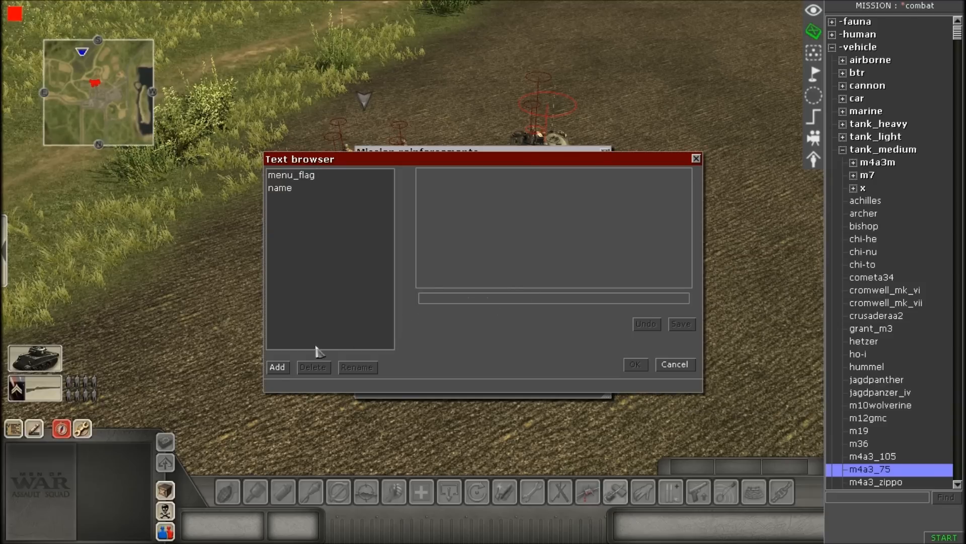
click(278, 367)
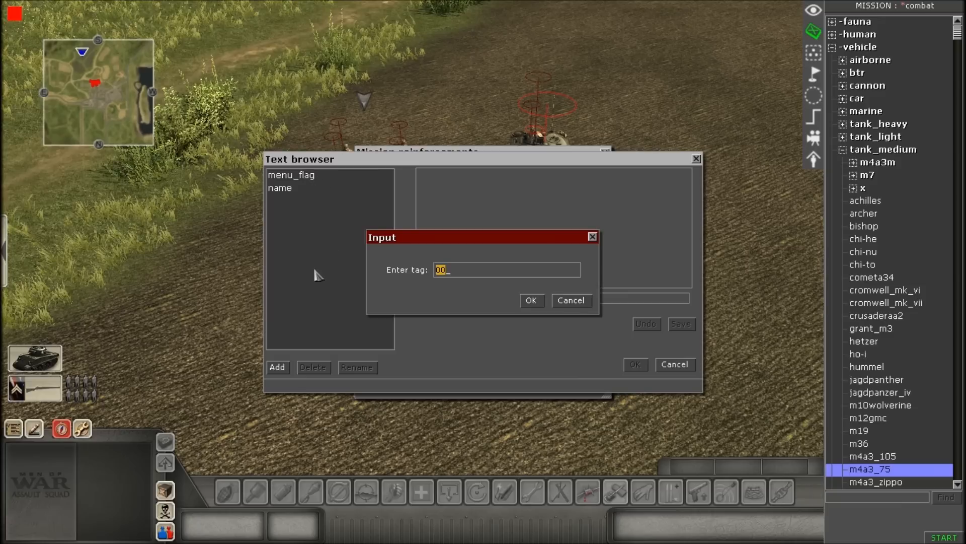
text(infantry_squad)
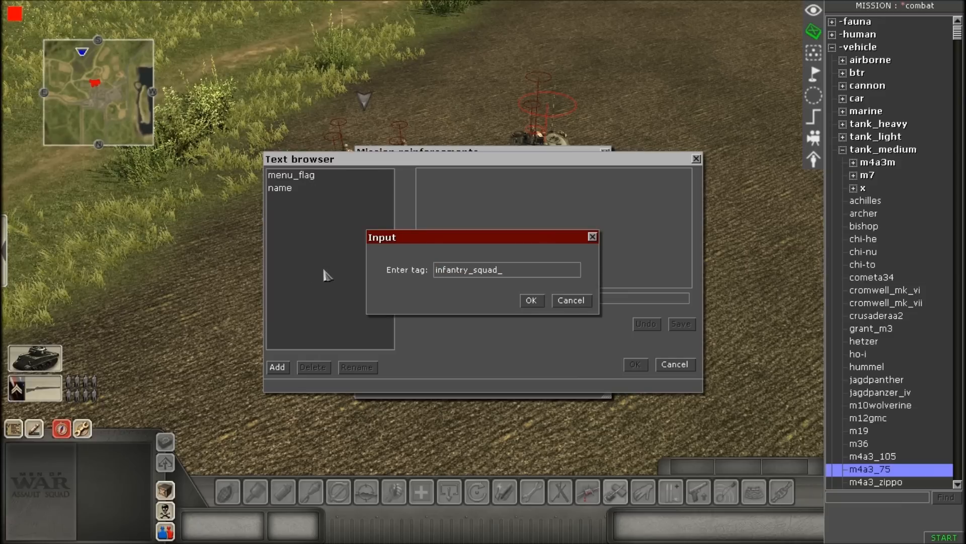
key(Return)
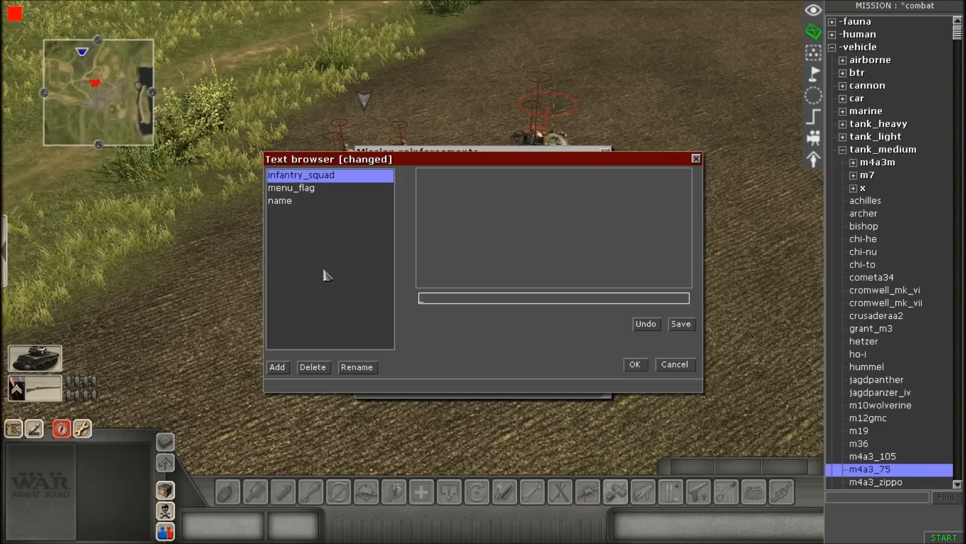
text(Infantry )
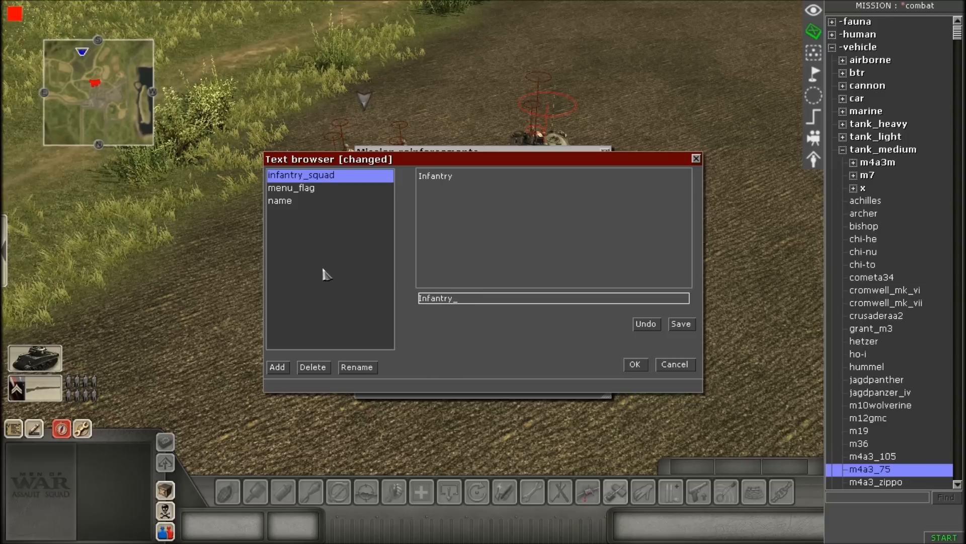
text(Sq)
key(Return)
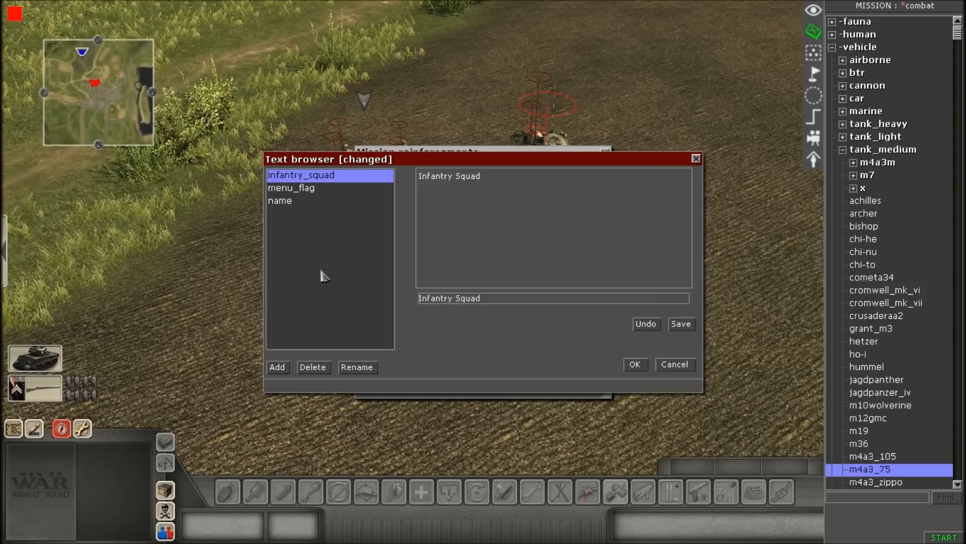
click(681, 324)
click(636, 365)
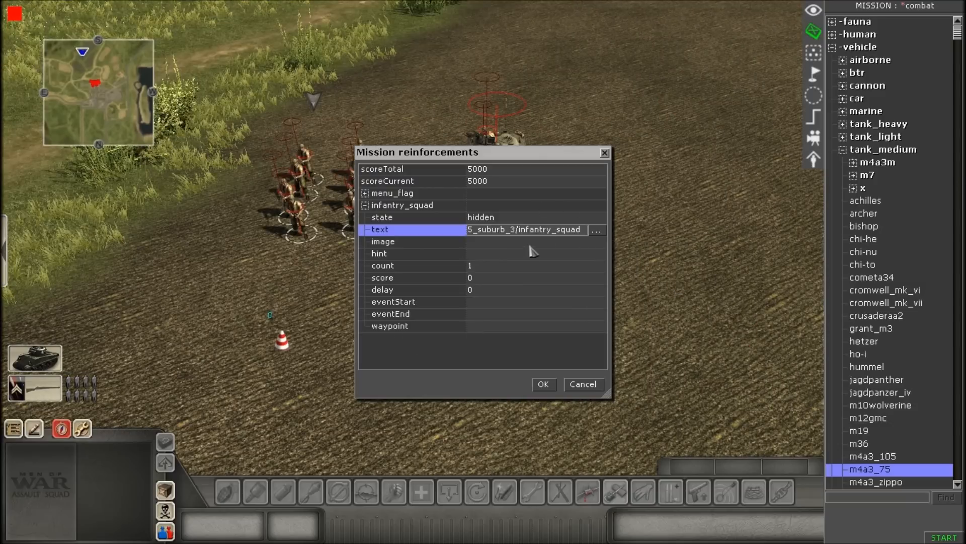
Step: Set the image of the infantry_squad reinforcement entry to "squad1(usa)"
click(516, 244)
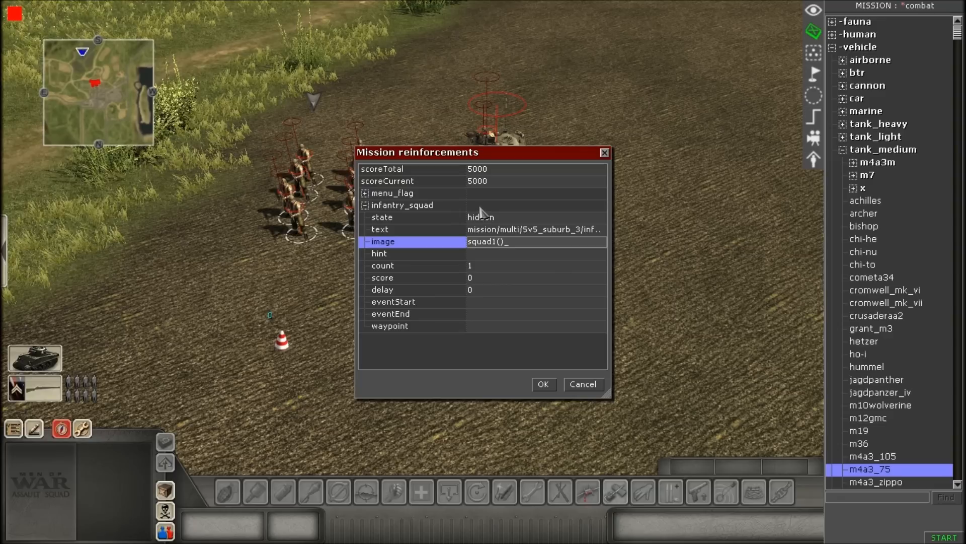
text(usa)
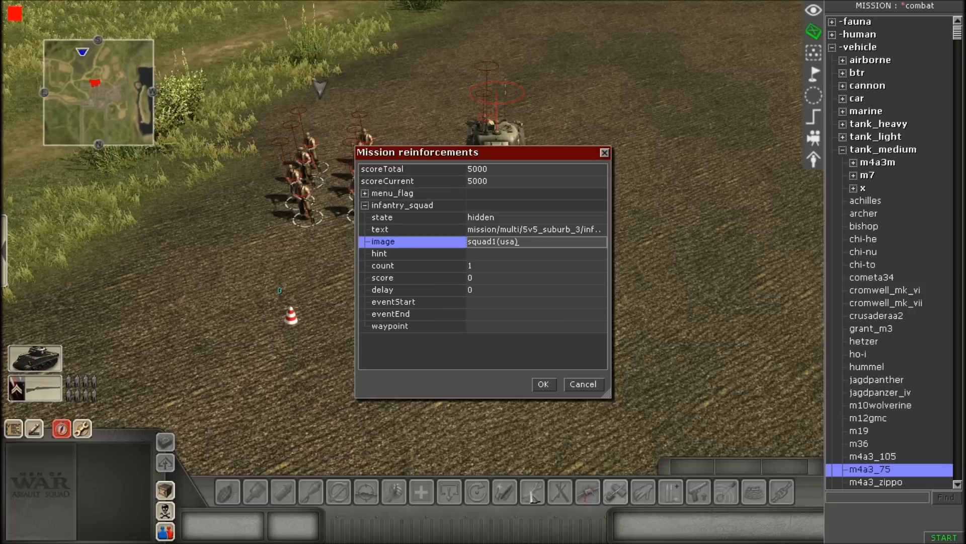
click(494, 253)
click(494, 254)
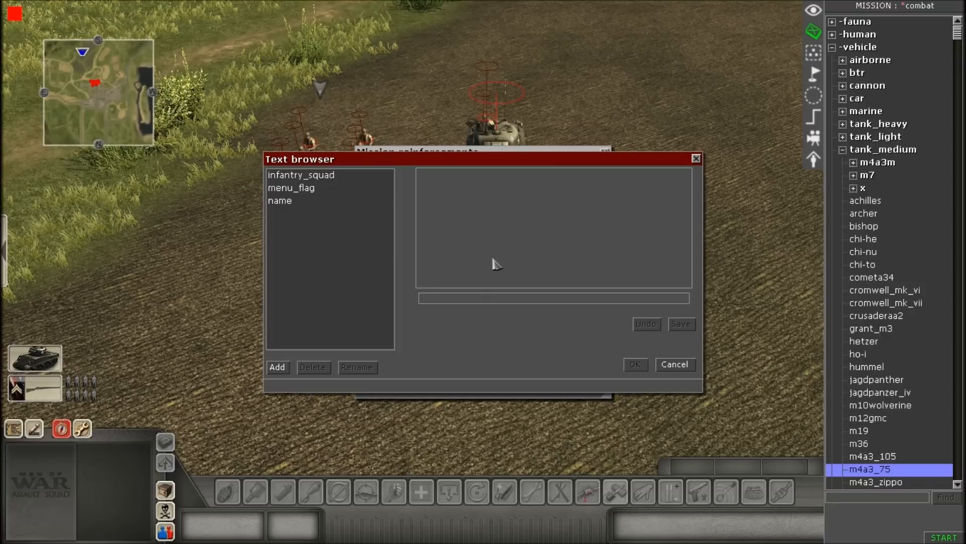
click(675, 364)
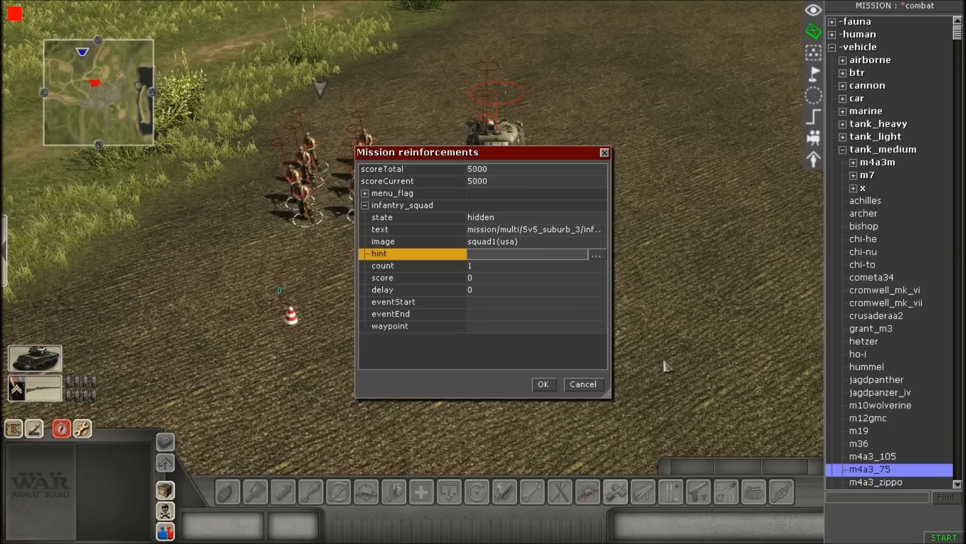
click(522, 242)
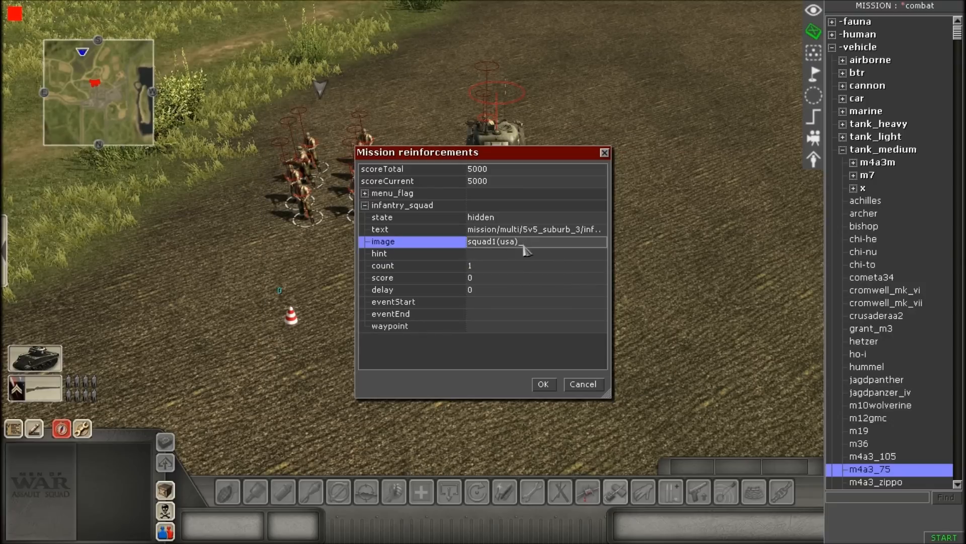
click(523, 254)
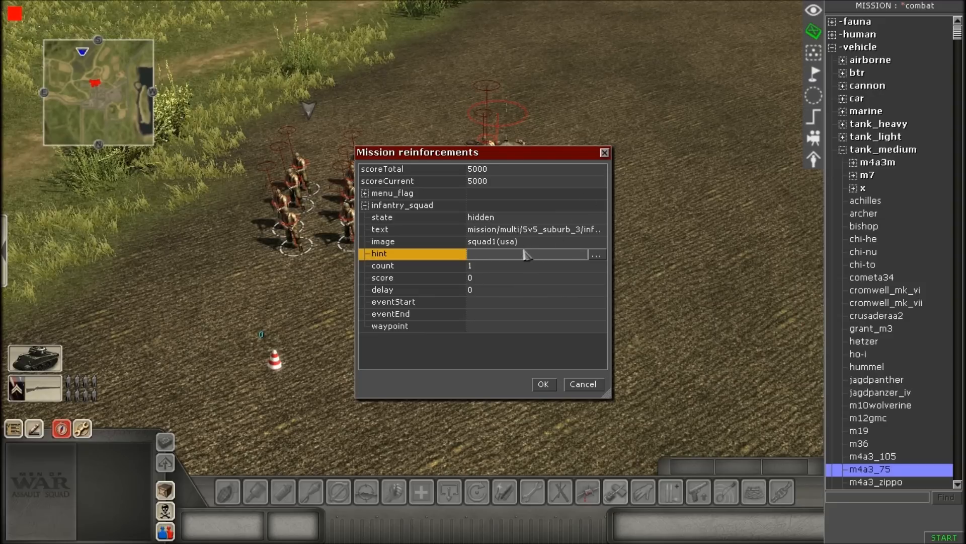
click(518, 243)
click(521, 247)
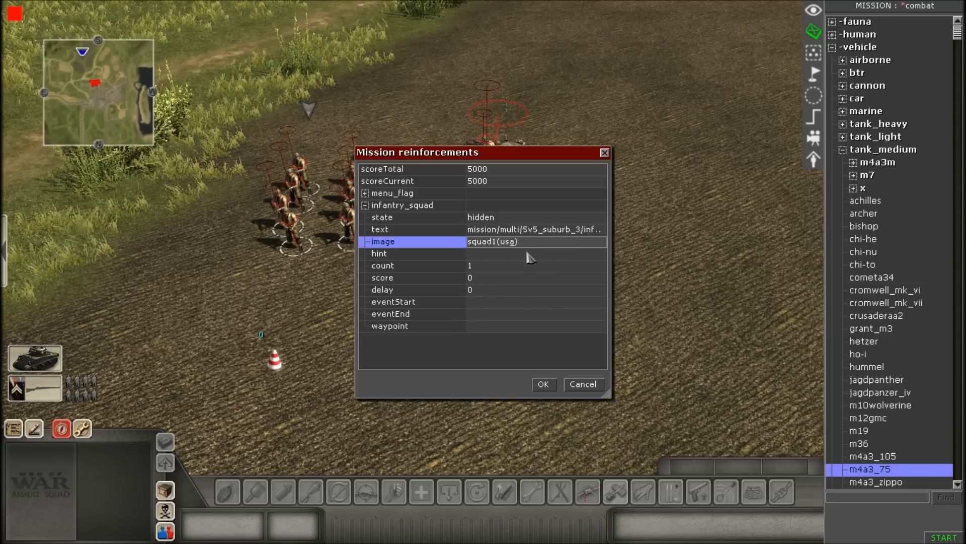
Step: Assign the existing infantry_squad text tag as the hint of the infantry_squad entry
click(530, 255)
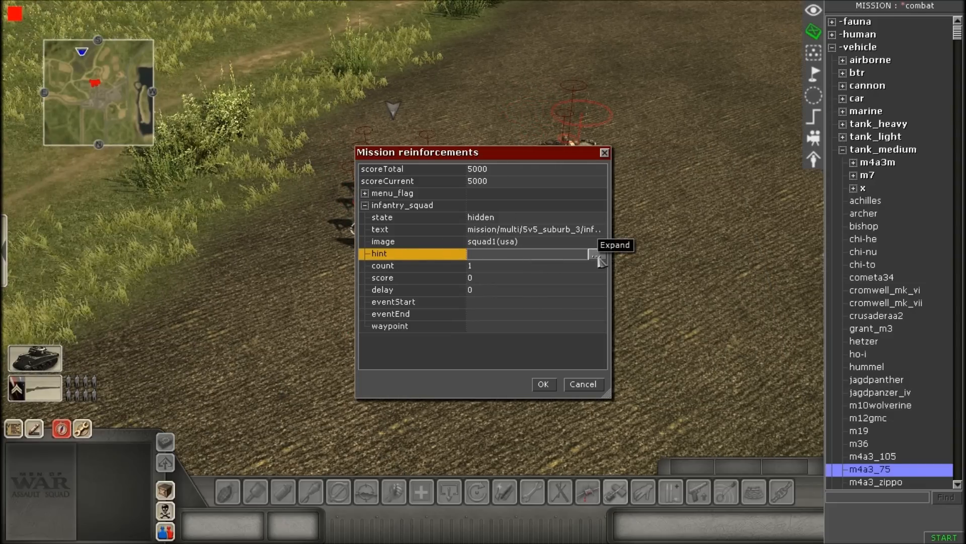
click(597, 256)
click(299, 175)
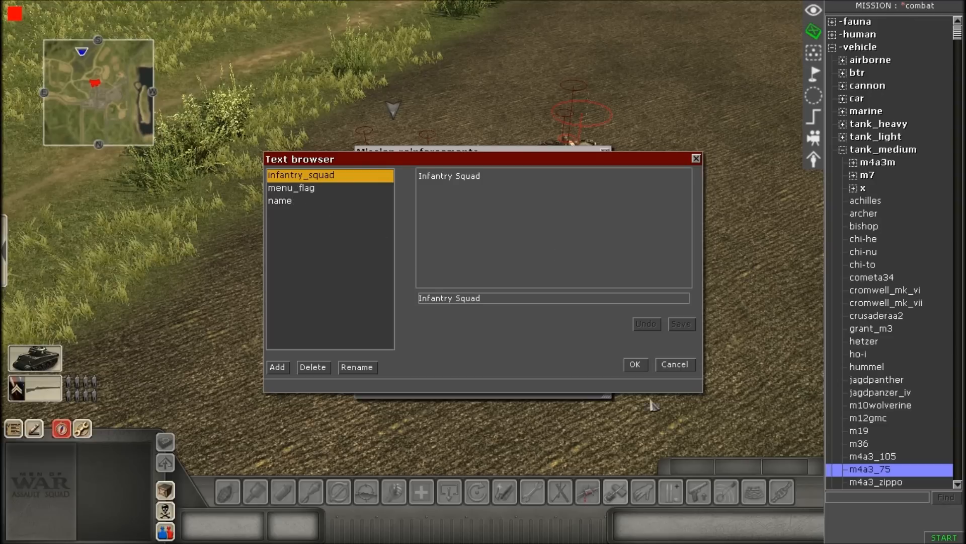
click(636, 366)
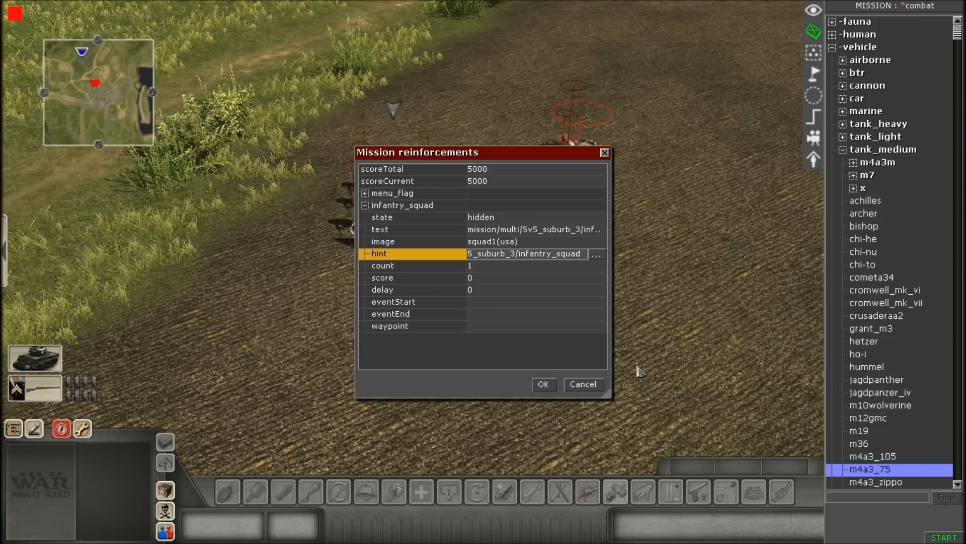
Step: Set the infantry_squad entry's count to 10, its score to 250 and its delay to 10
click(487, 267)
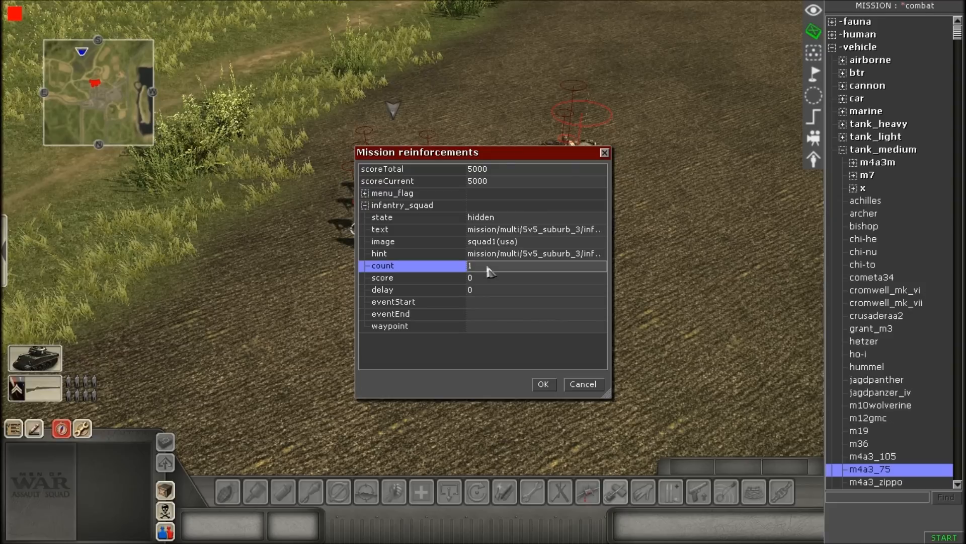
text(10)
click(481, 278)
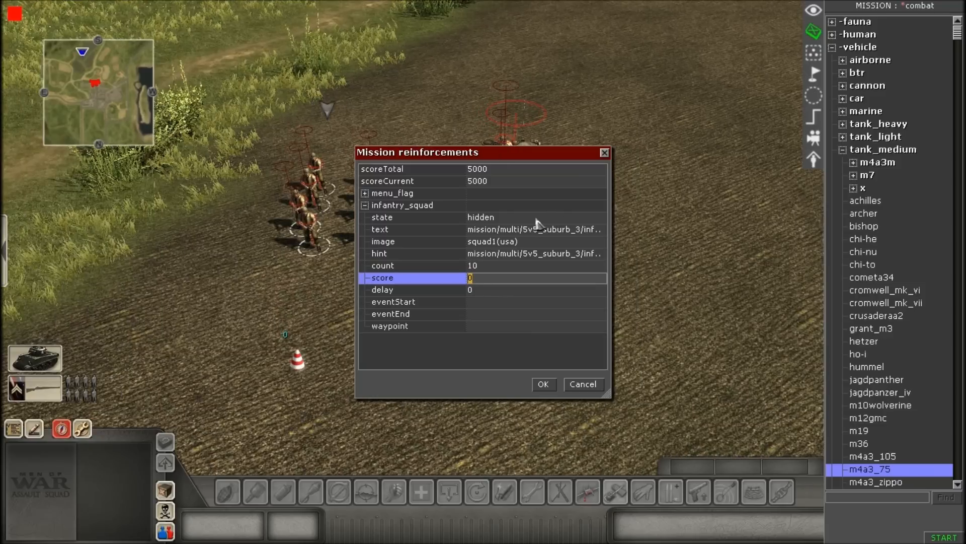
text(250)
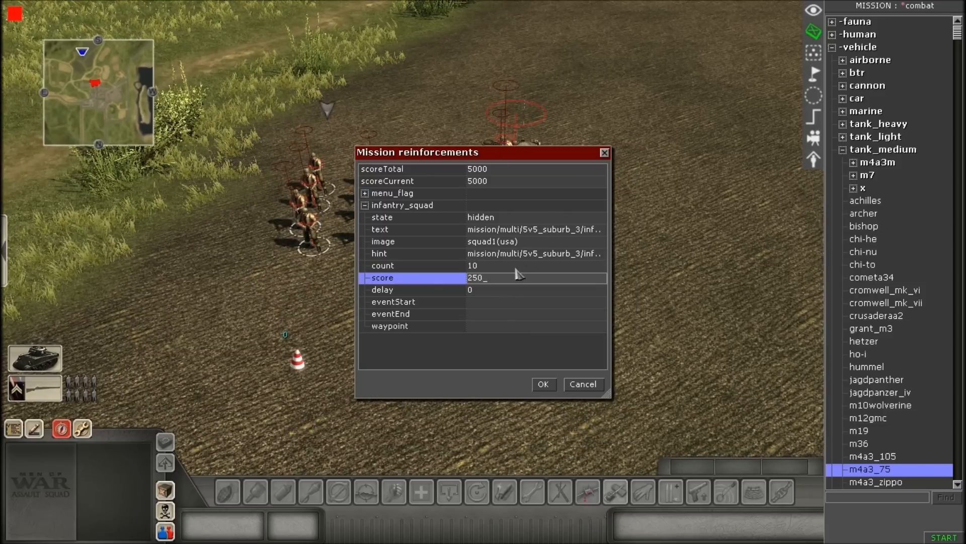
click(495, 290)
text(1)
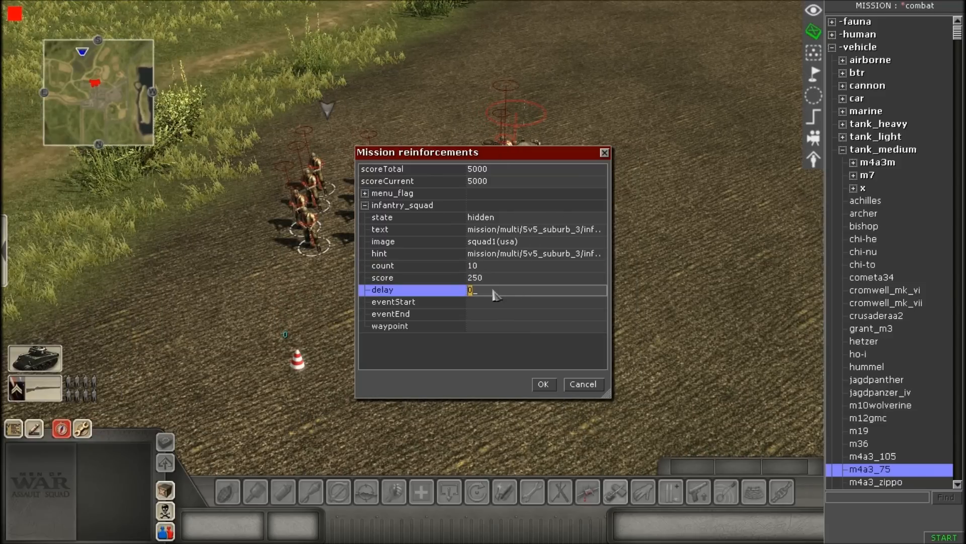
text(0)
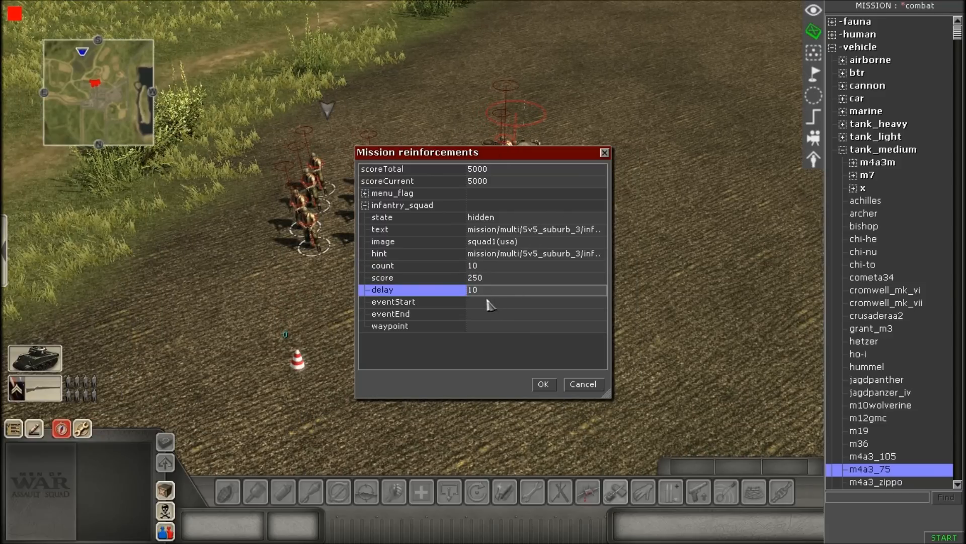
Step: Assign the menu_infantry helper event as the eventStart of the infantry_squad entry
click(491, 303)
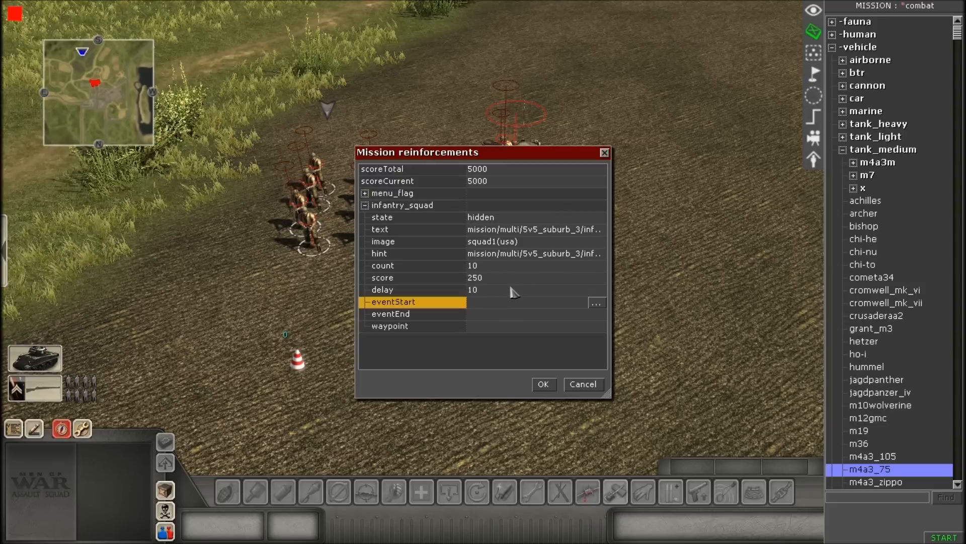
click(596, 303)
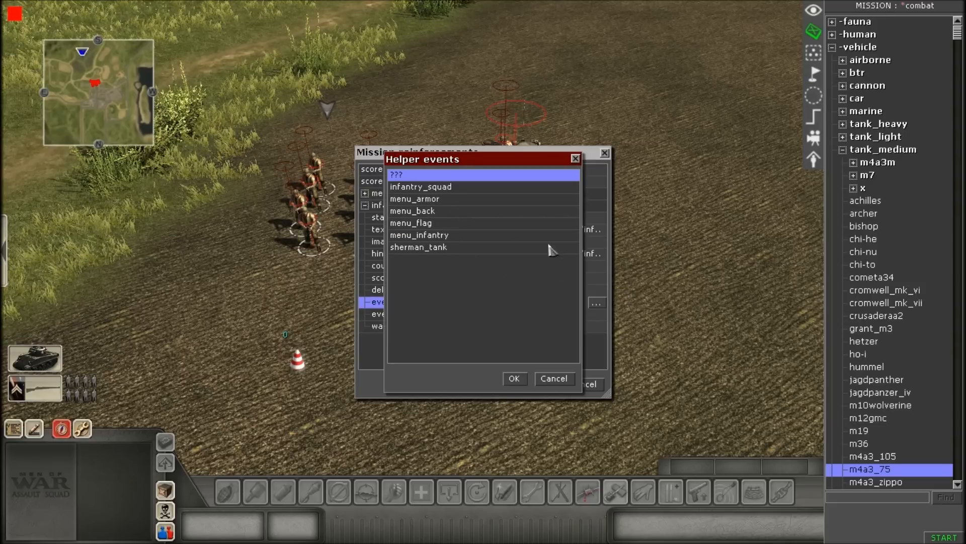
click(436, 238)
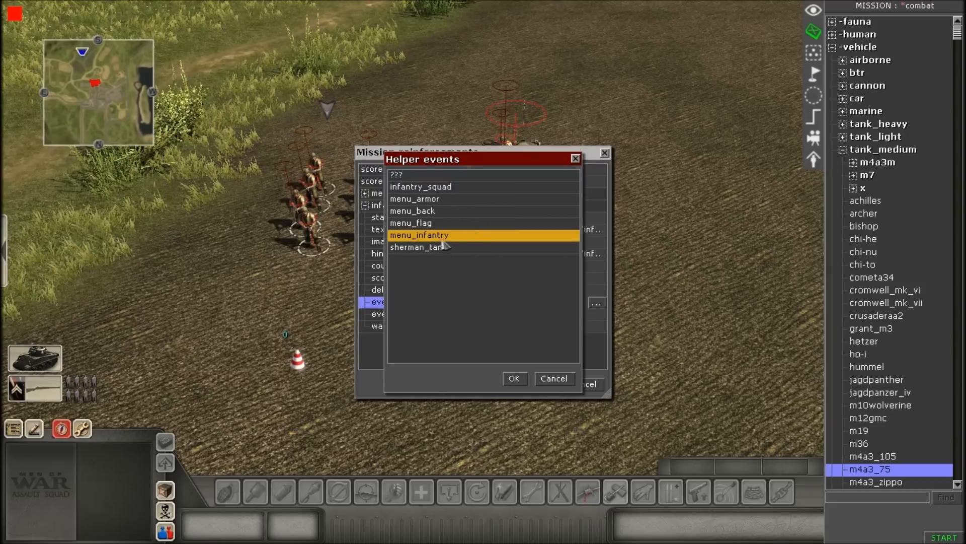
click(514, 378)
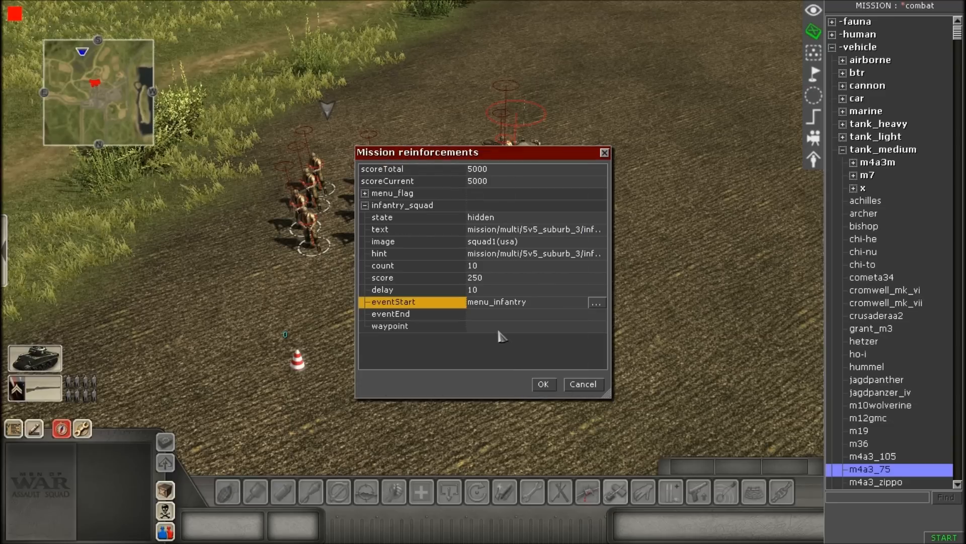
Step: Set the infantry_squad entry's eventStart to the infantry_squad helper event and its waypoint to 0
click(596, 303)
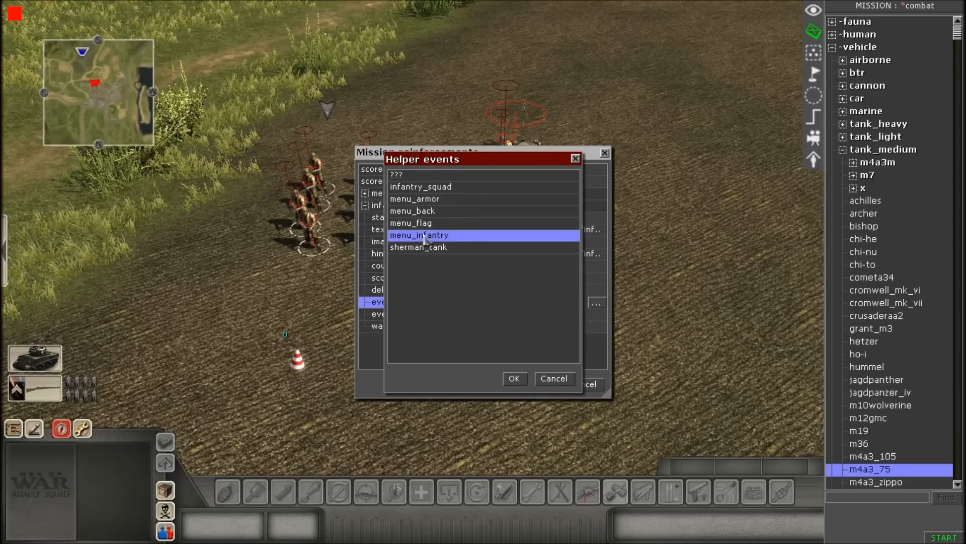
click(431, 187)
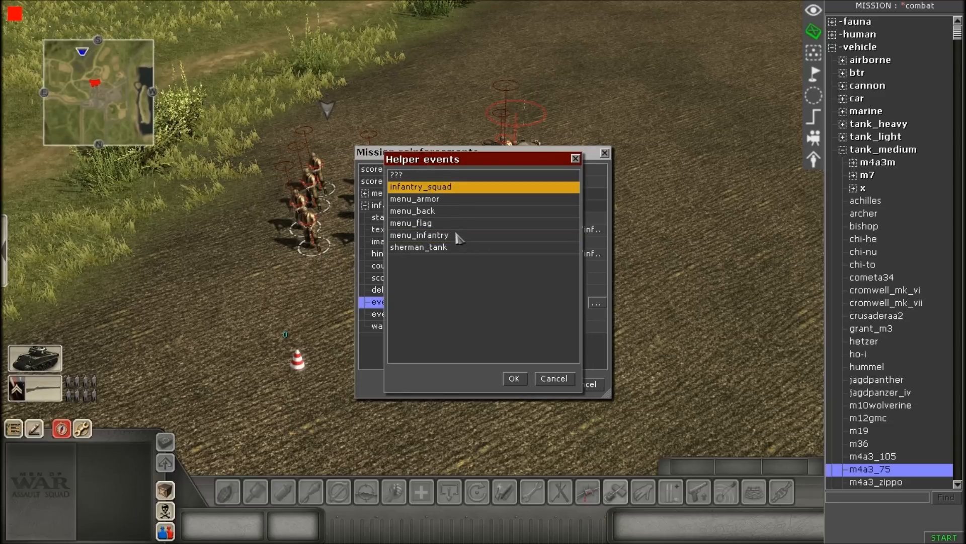
click(514, 379)
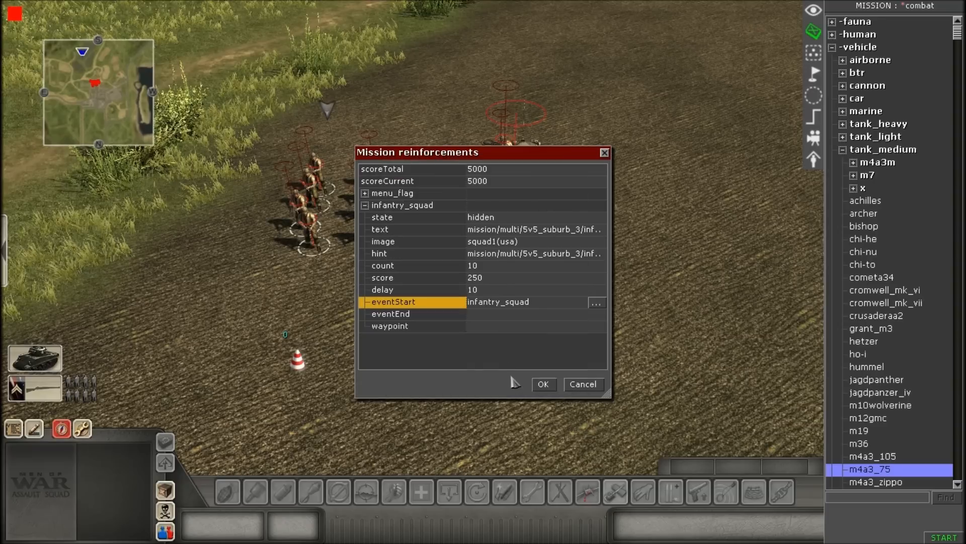
click(484, 327)
click(484, 328)
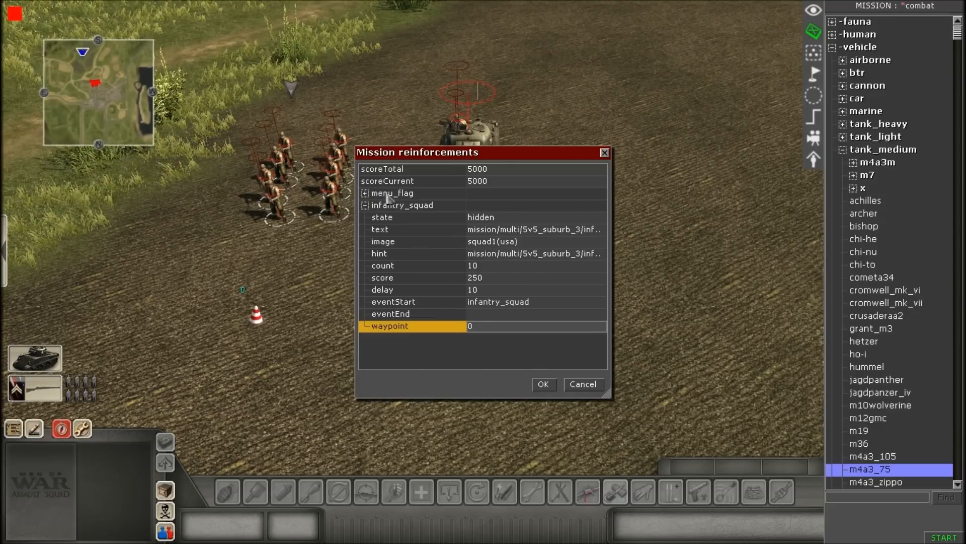
Step: Add a new reinforcement entry named sherman below infantry_squad and set its state to hidden
click(366, 206)
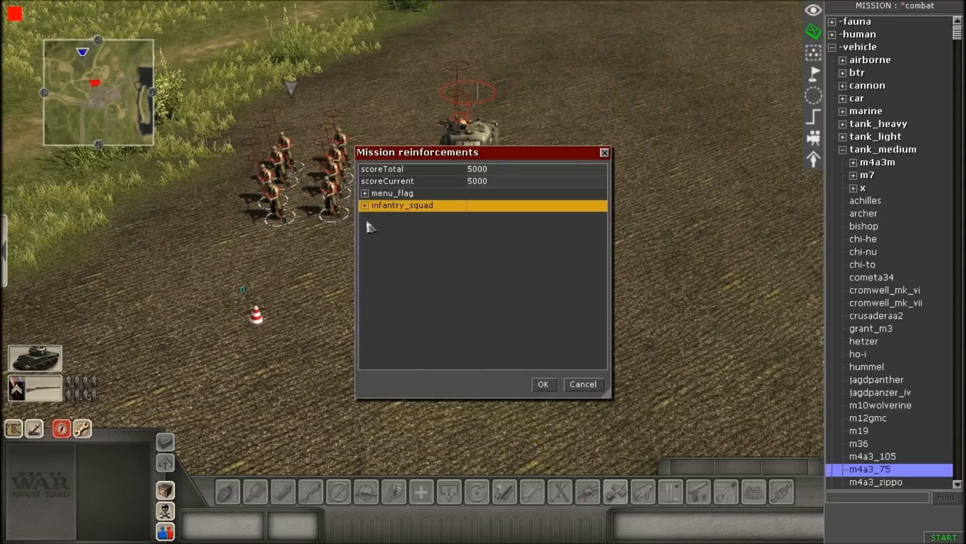
right_click(370, 226)
click(382, 230)
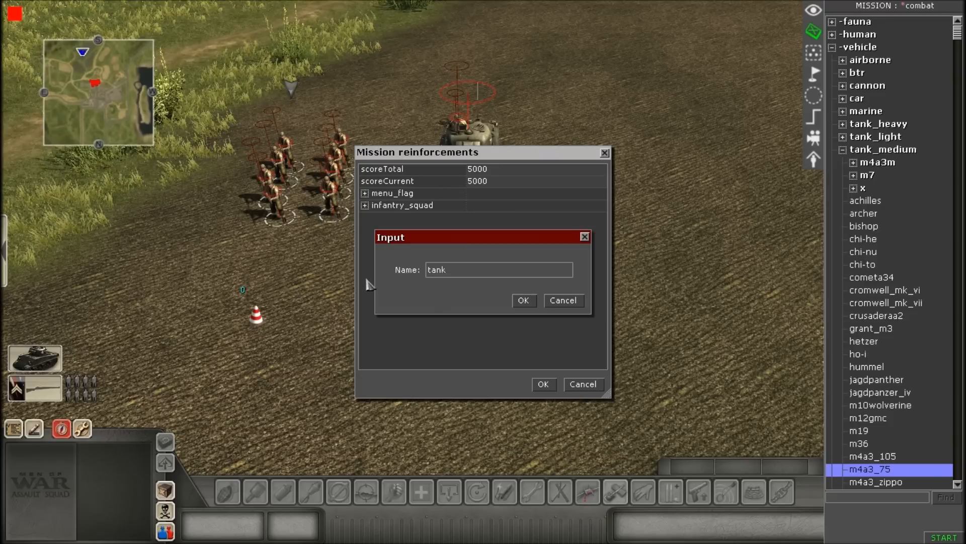
text(sherman)
key(Return)
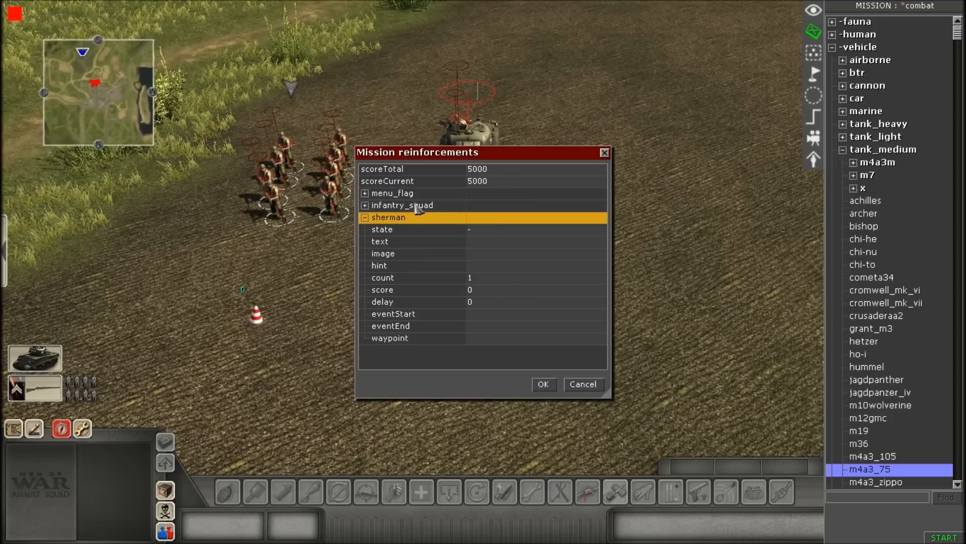
click(485, 230)
click(485, 232)
Step: Create a text tag sherman reading "M4A3 Sherman", save it and assign it as the text of the sherman entry
click(486, 242)
click(485, 243)
click(595, 243)
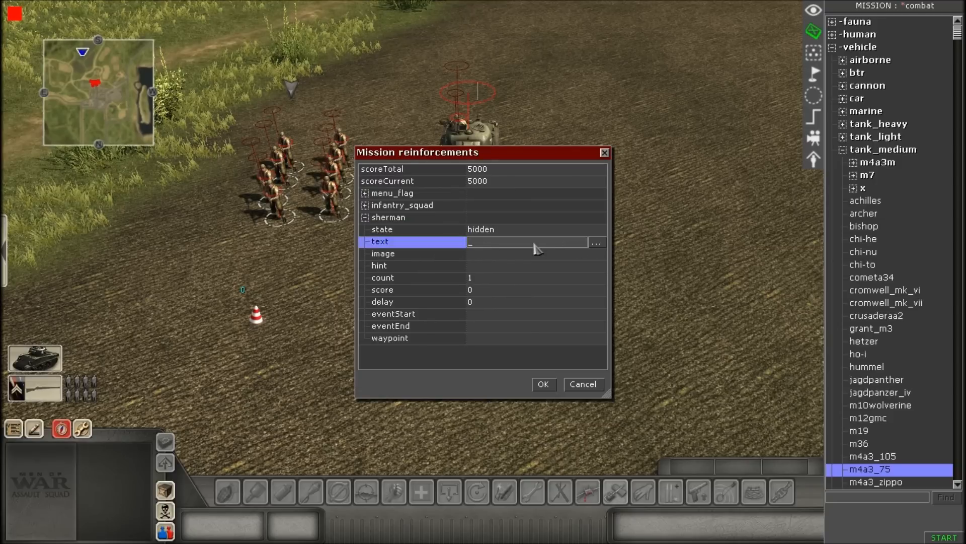
click(276, 370)
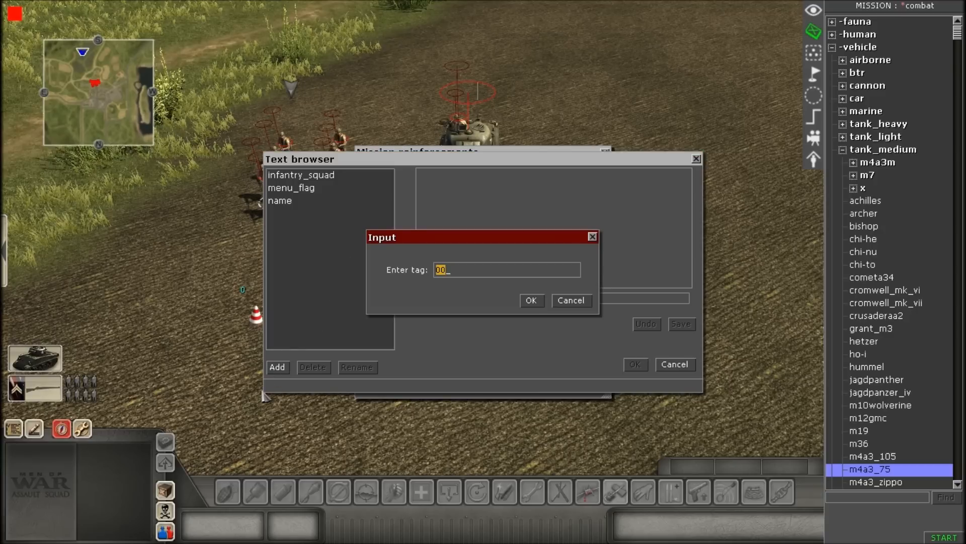
text(sherman)
key(Return)
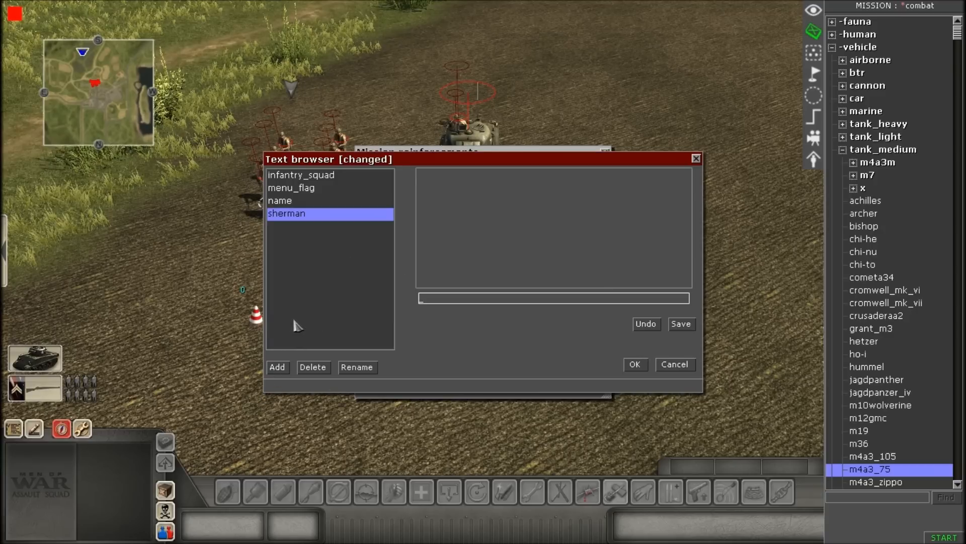
text(M4A3 Sherman)
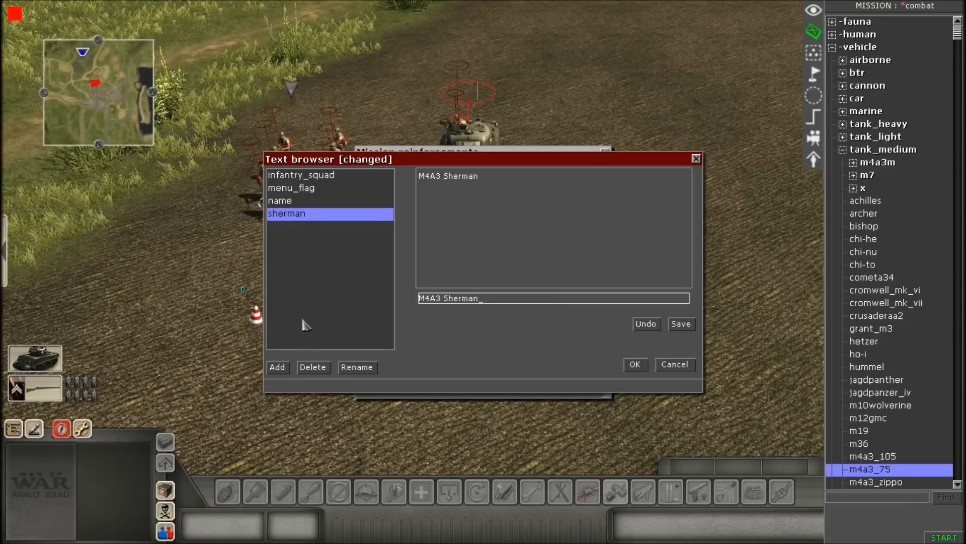
key(Return)
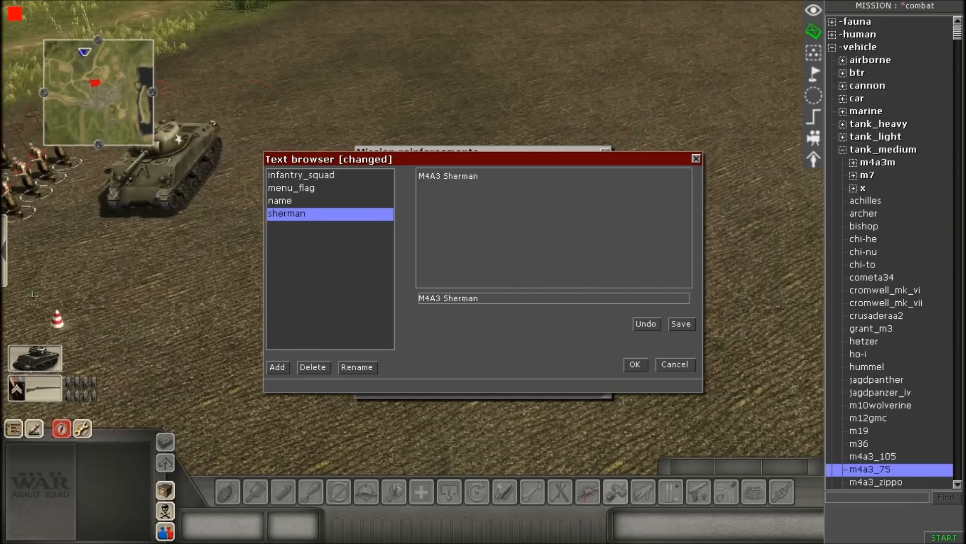
click(680, 324)
click(629, 369)
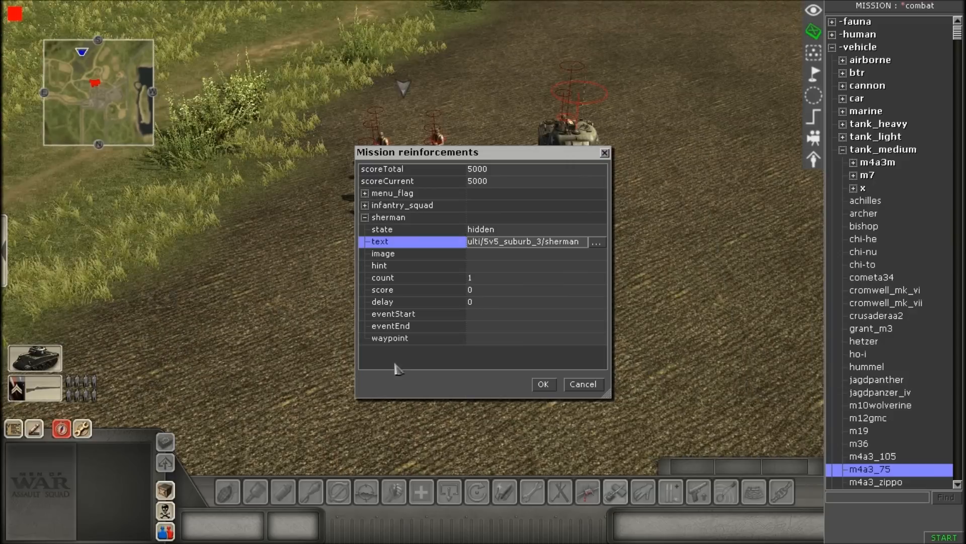
Step: Assign the existing sherman text tag as the hint of the sherman entry
click(518, 255)
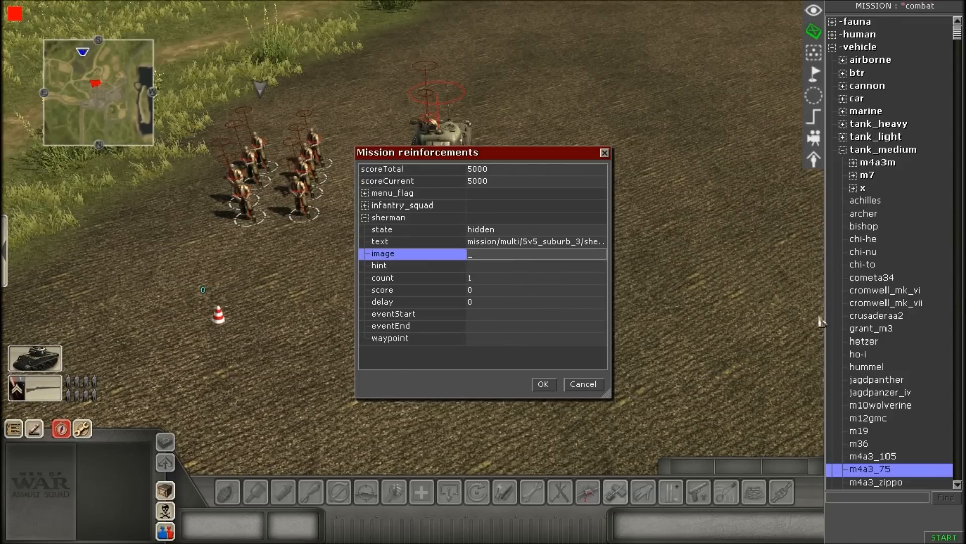
click(496, 267)
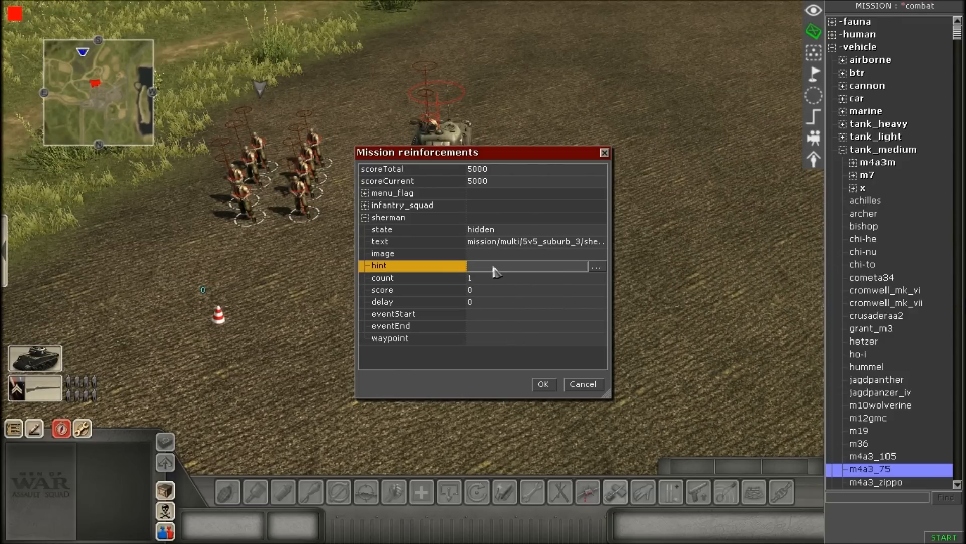
click(596, 267)
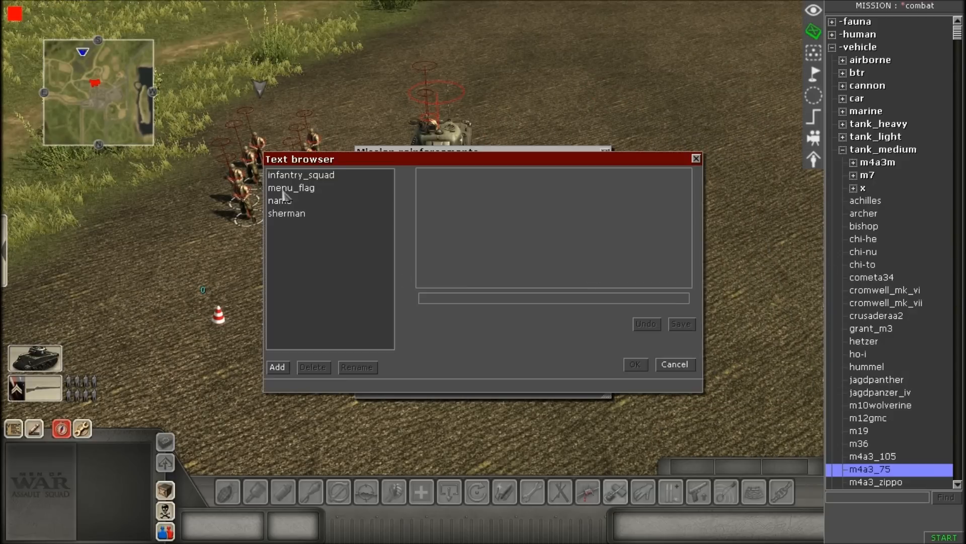
click(292, 213)
click(636, 364)
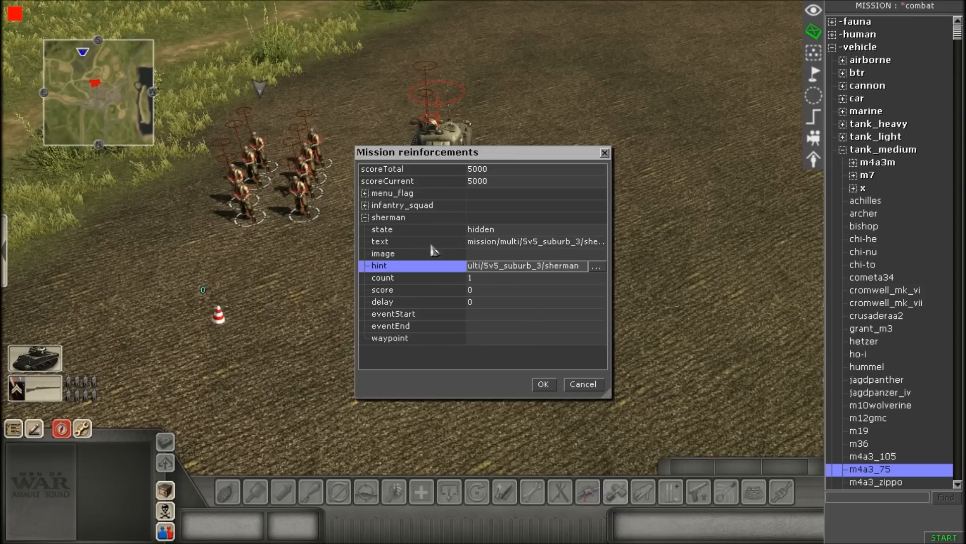
Step: Look up the Sherman's model name in the medium tank list and set the sherman entry's image to m4a3_75
click(474, 255)
click(544, 384)
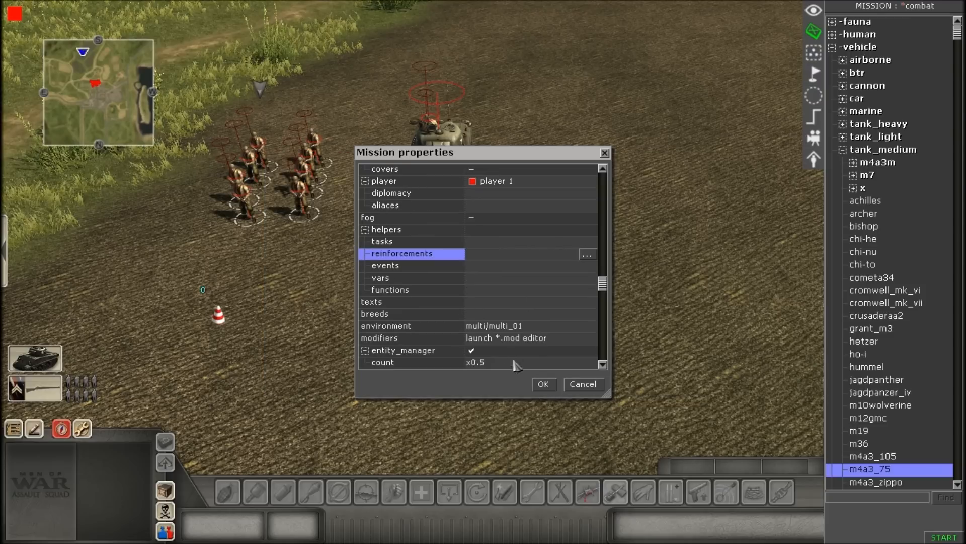
click(545, 385)
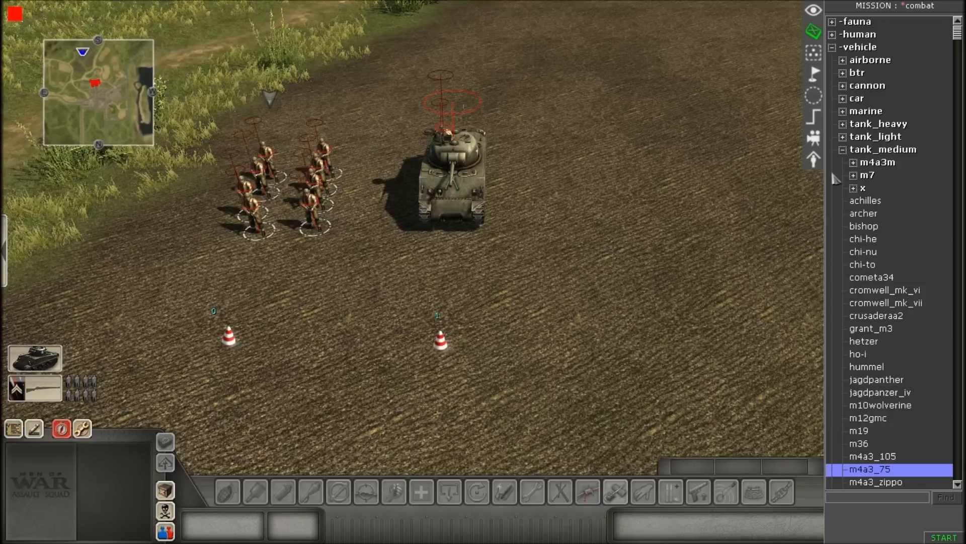
scroll(878, 413, down, 2)
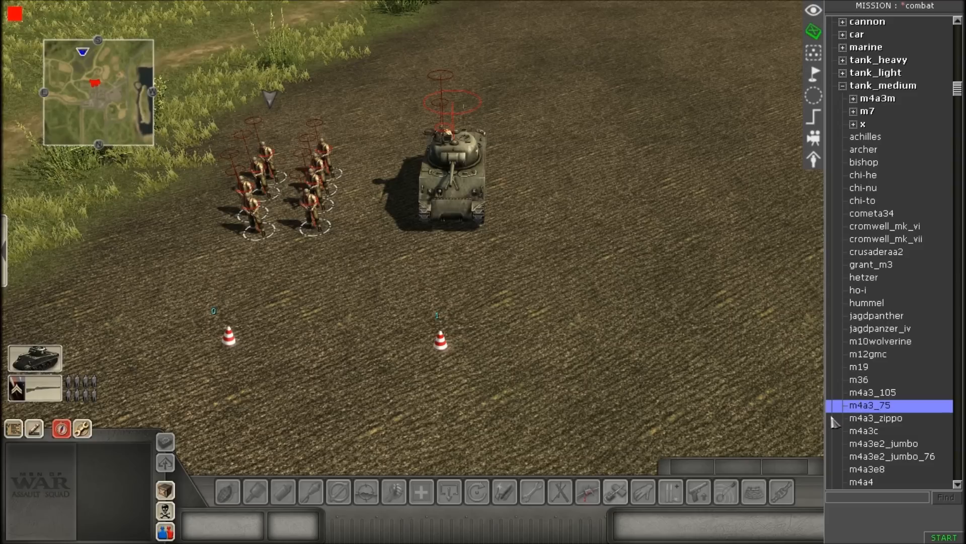
key(e)
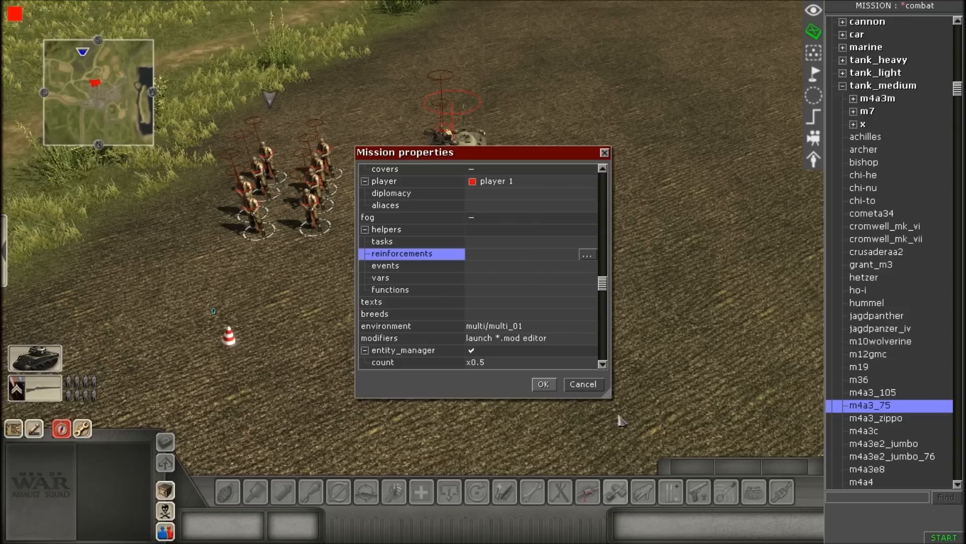
click(587, 256)
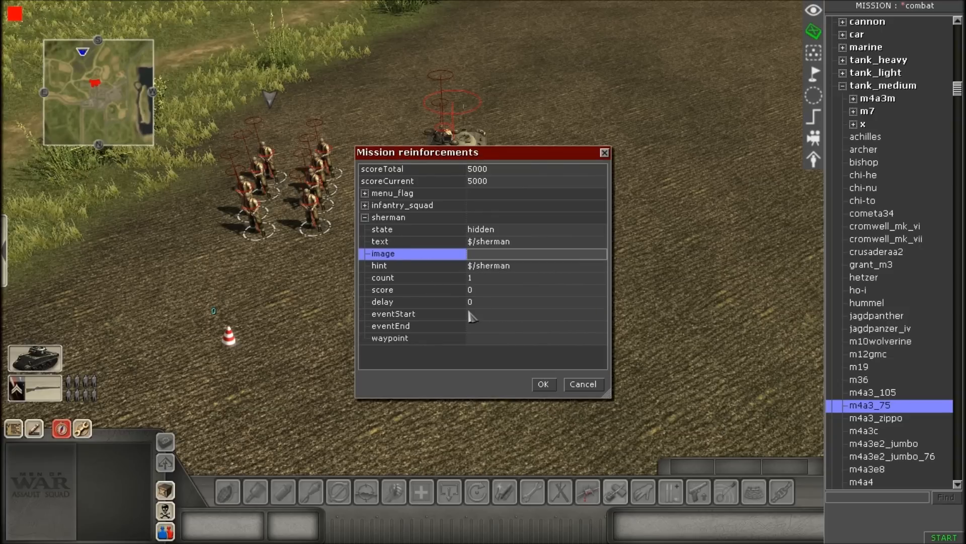
text(a3_)
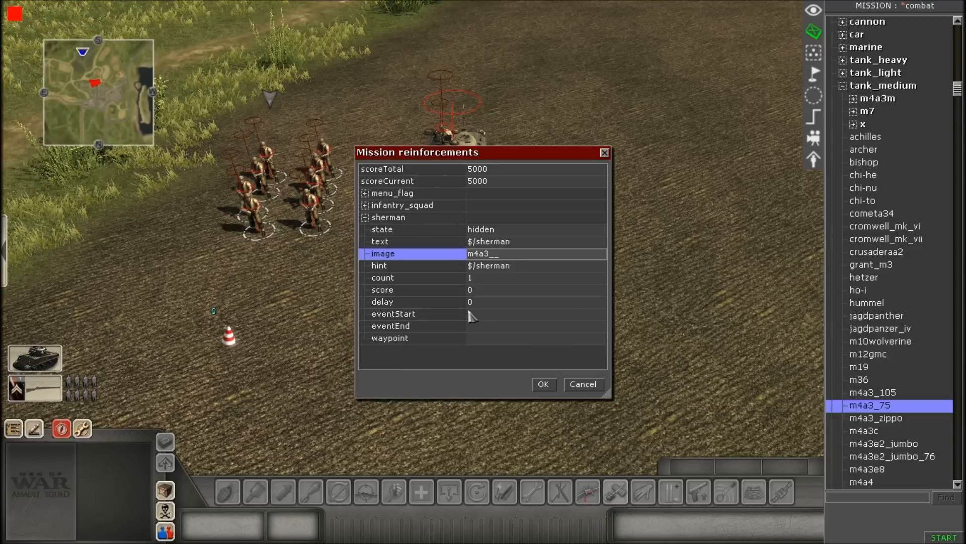
text(75)
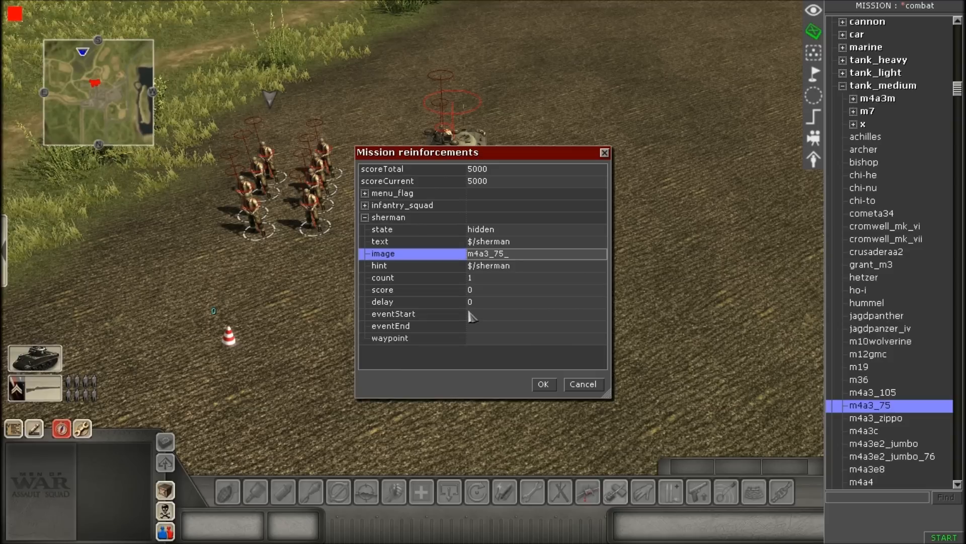
Step: Set the sherman entry's count to 10, its score to 750 and its delay to 10
click(489, 279)
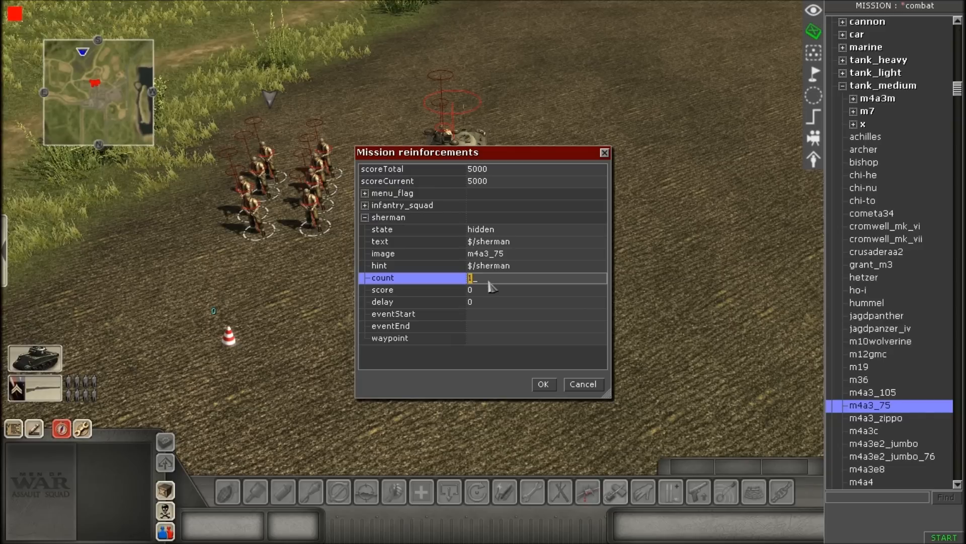
text(5)
click(490, 291)
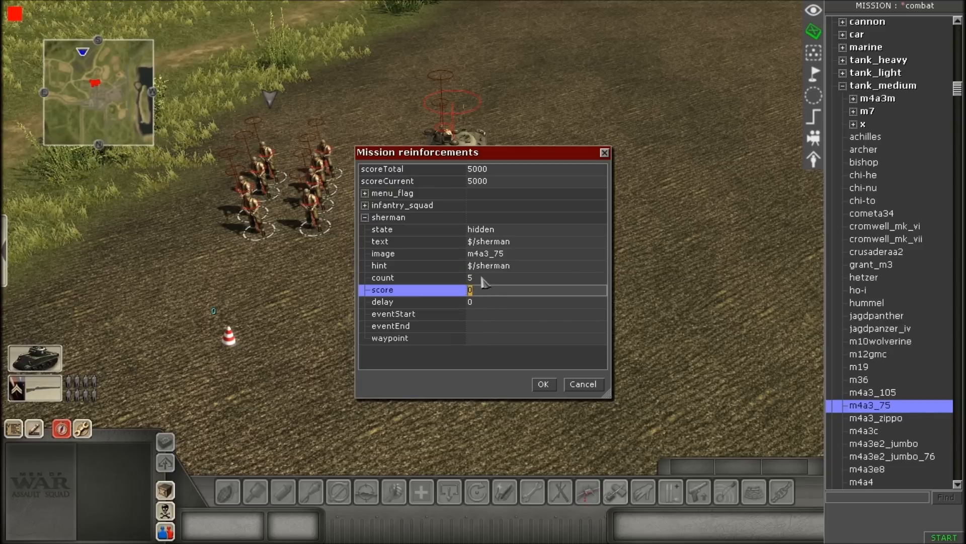
click(482, 280)
text(10)
click(478, 295)
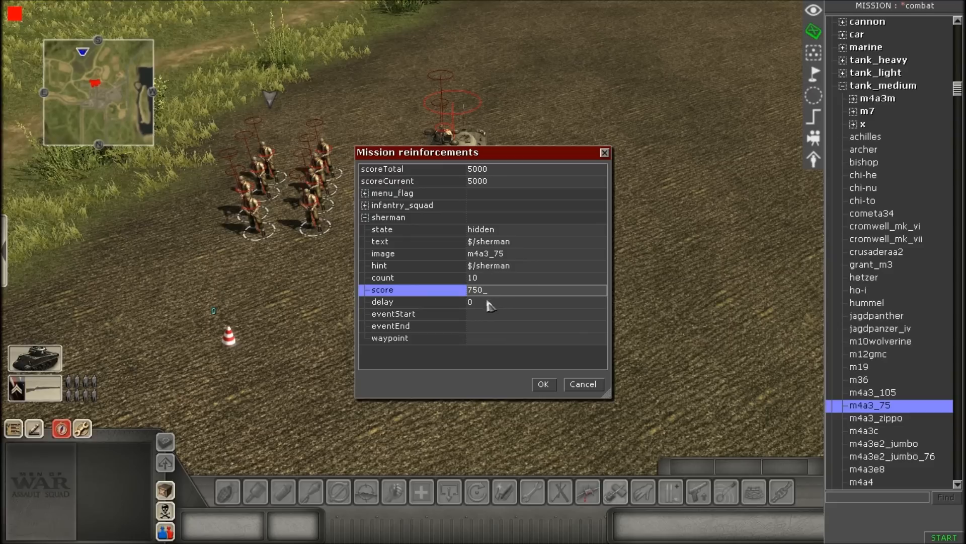
click(489, 305)
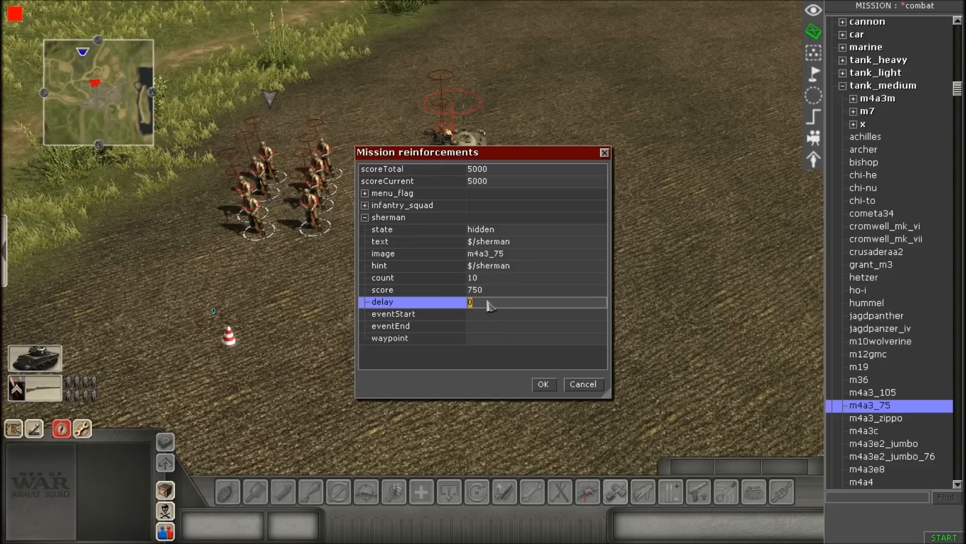
text(10)
Step: Assign the sherman_tank helper event as the eventStart of the sherman entry
click(499, 314)
click(597, 316)
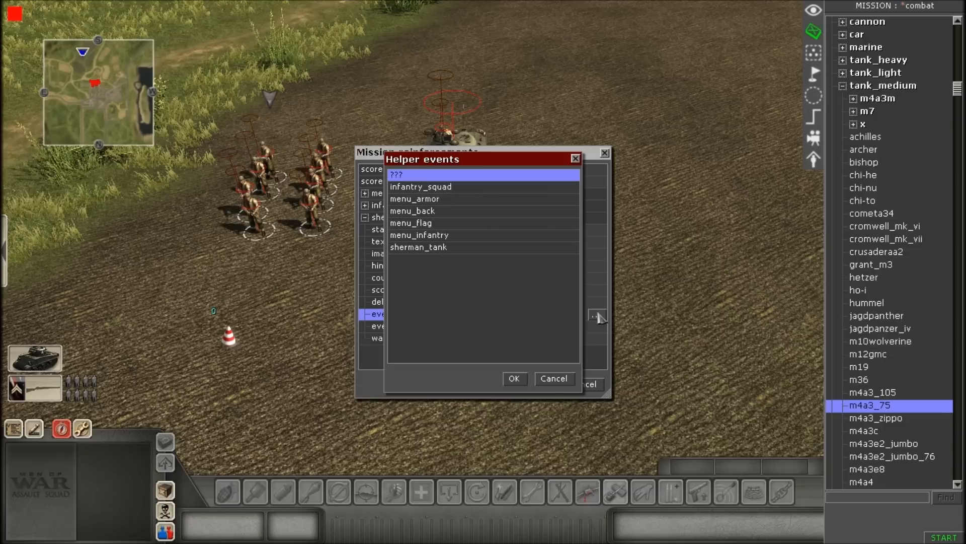
click(436, 249)
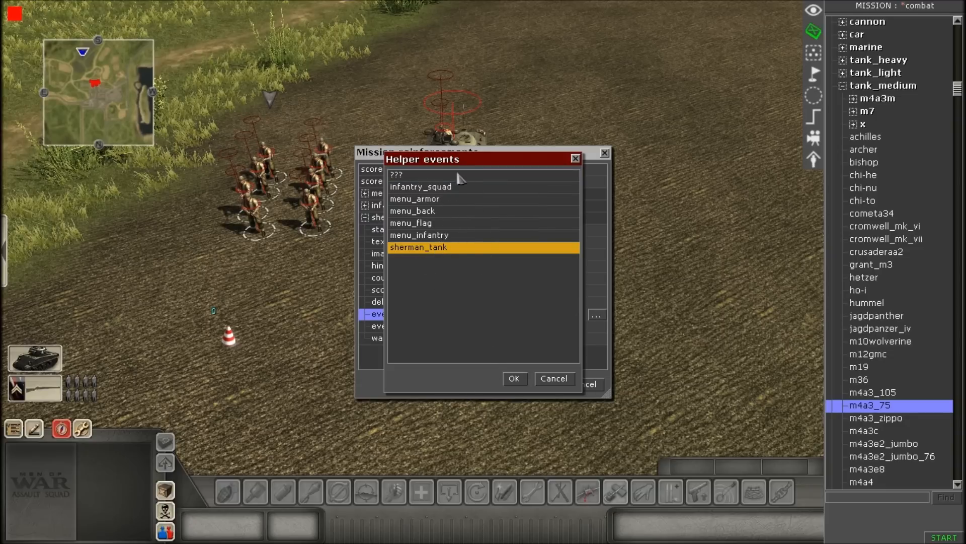
click(513, 378)
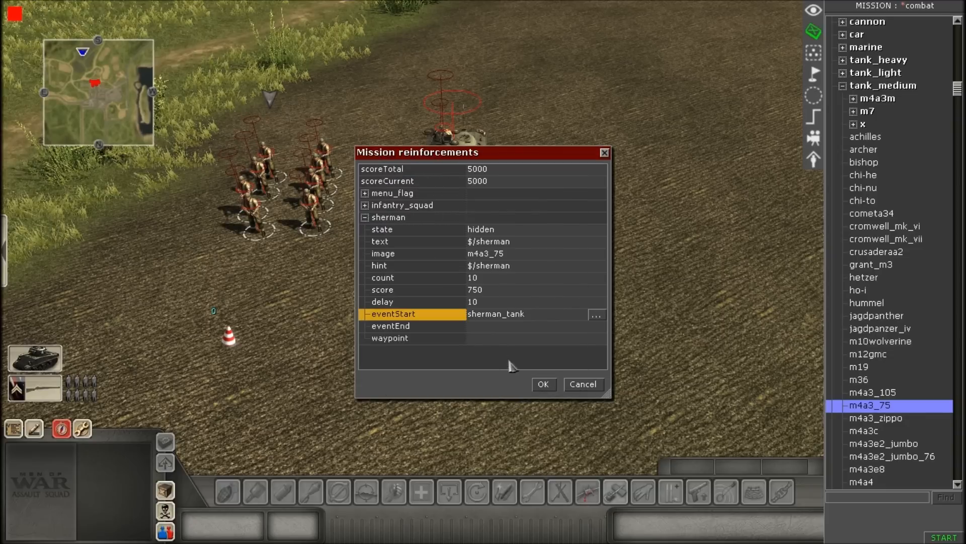
Step: Set the sherman entry's waypoint to 1 and collapse the entry
click(478, 338)
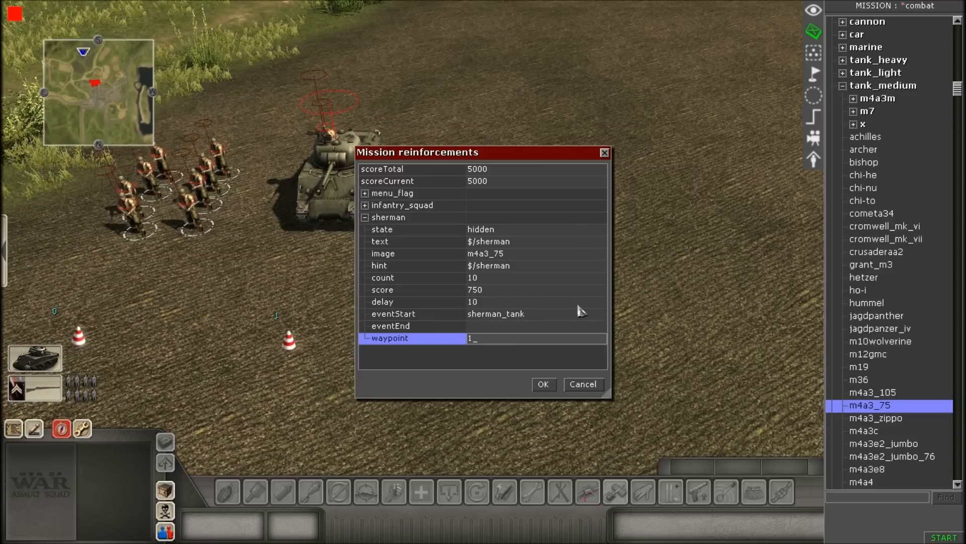
click(485, 363)
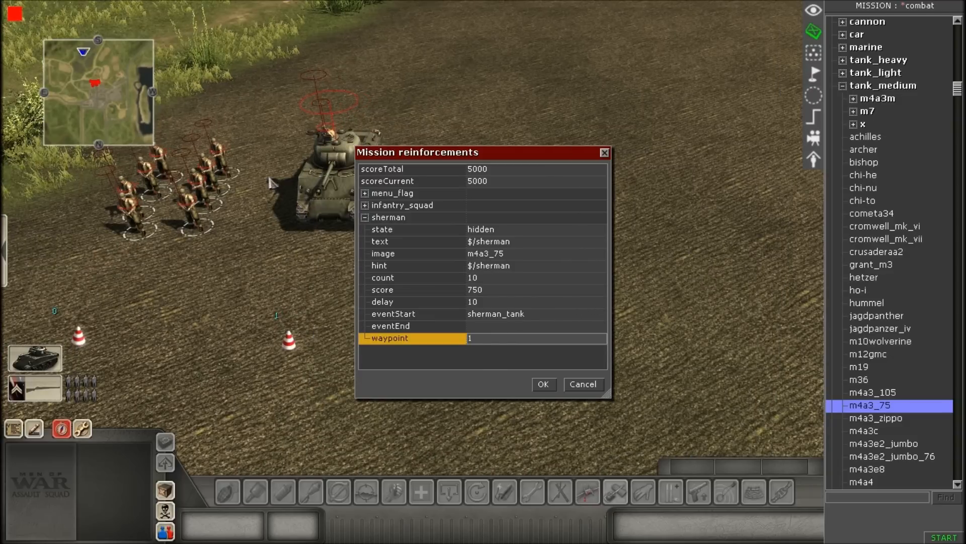
click(364, 217)
Step: Add a reinforcement entry named menu_infantry with its state set to "-"
click(417, 252)
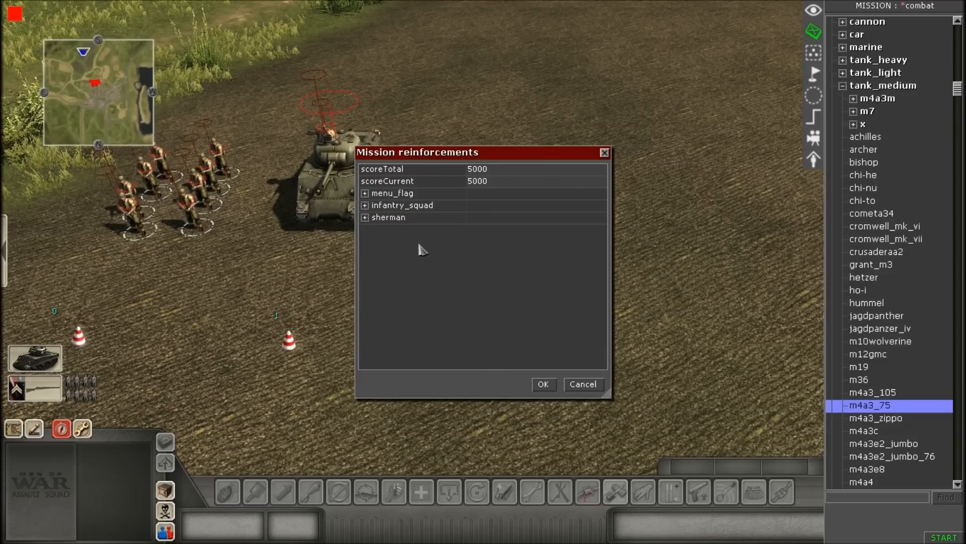
right_click(422, 249)
click(438, 250)
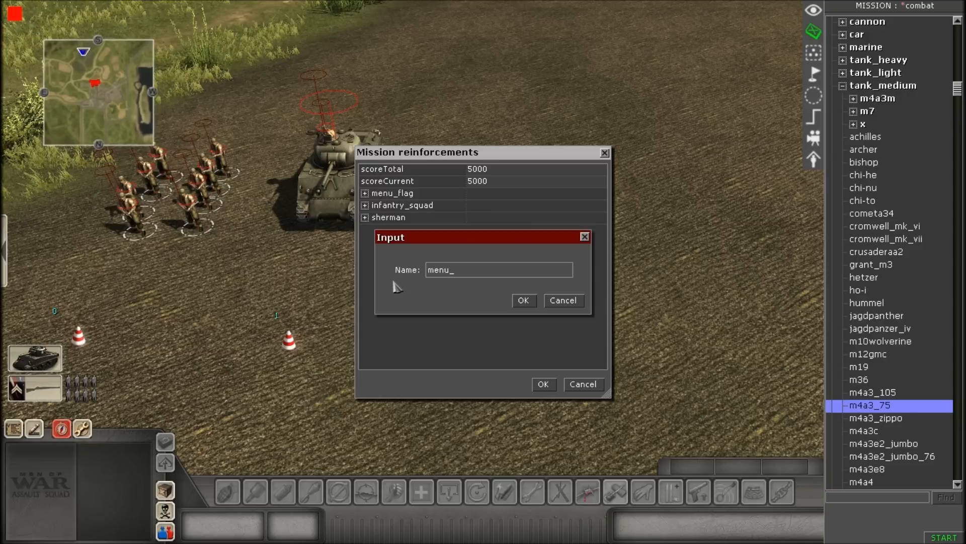
text(menu_infa)
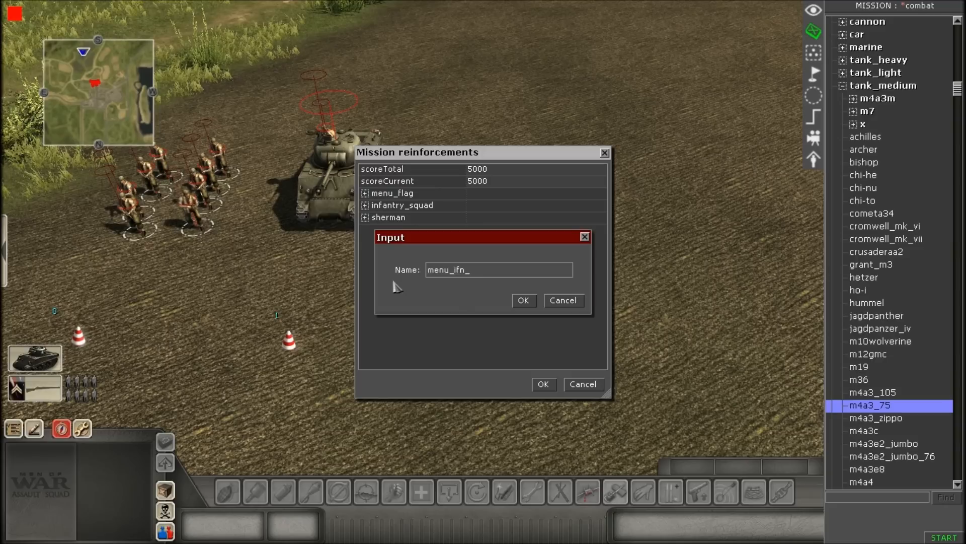
text(ntry)
key(Return)
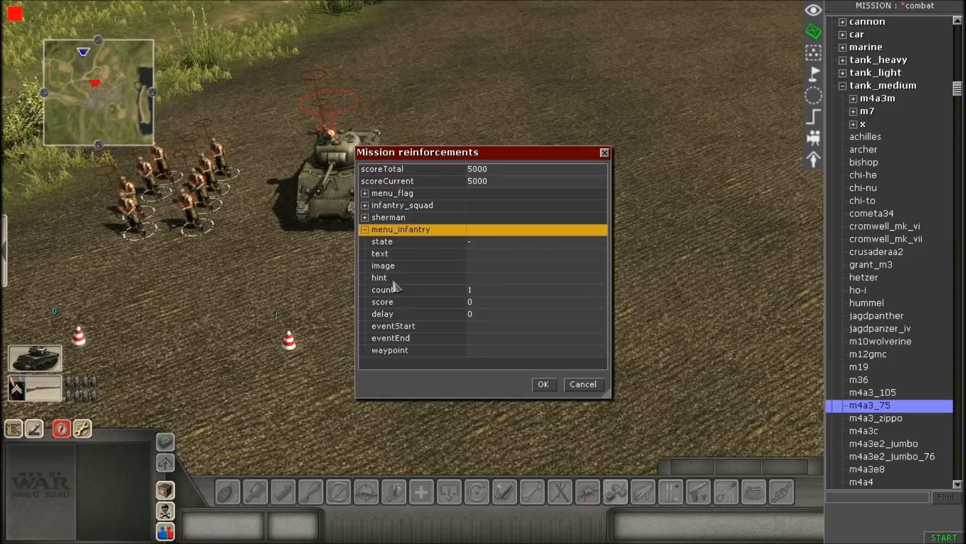
click(494, 243)
click(493, 242)
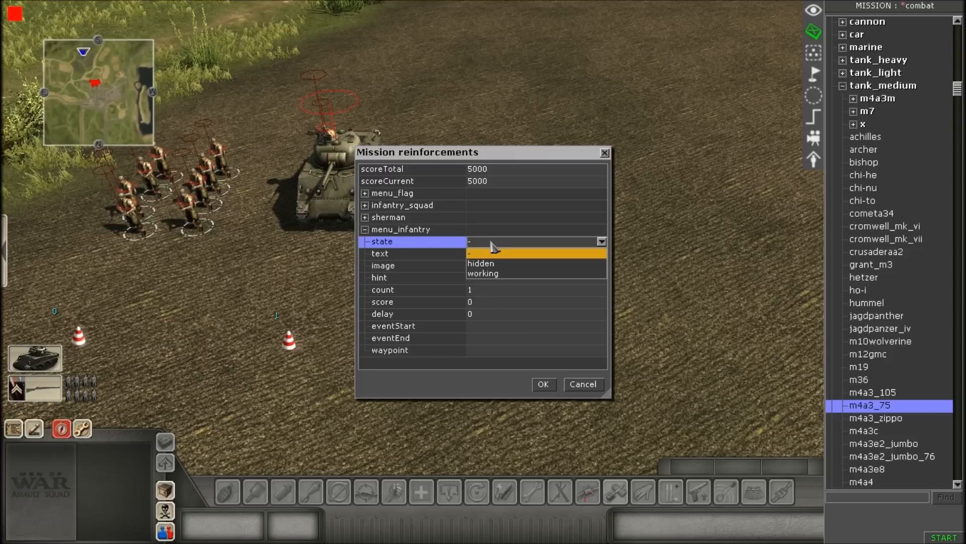
click(476, 252)
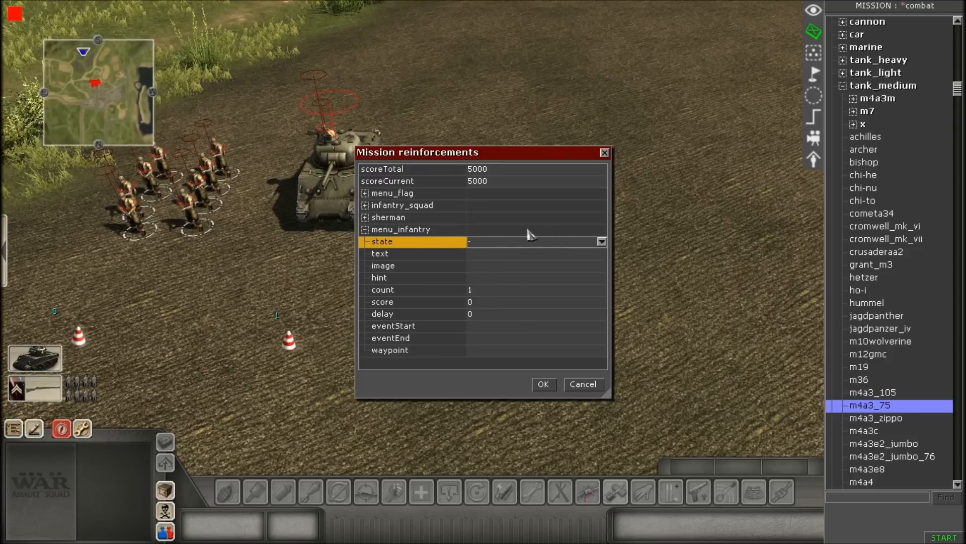
Step: Create a menu_infantry text tag reading "Infantry" and assign it as the text of the menu_infantry entry
click(393, 254)
click(531, 255)
click(593, 255)
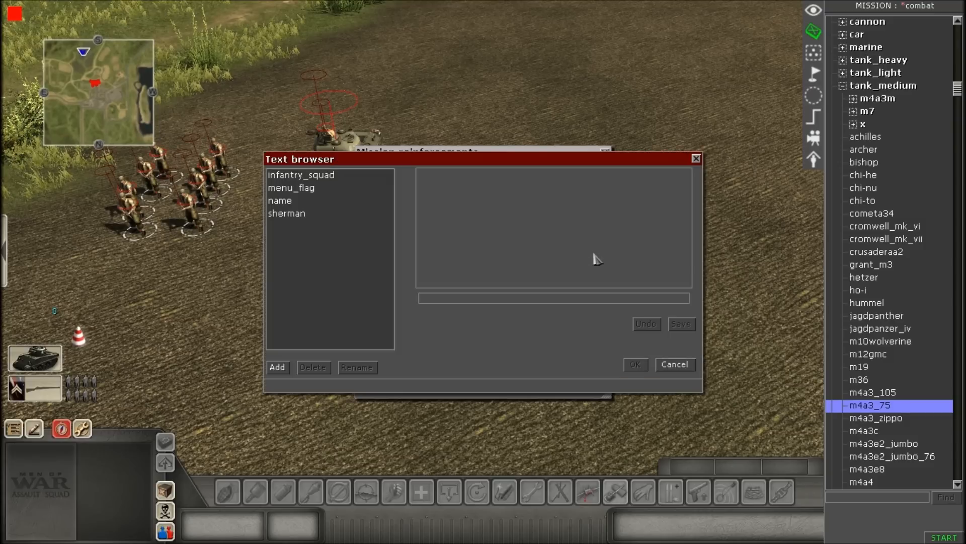
click(280, 367)
text(m)
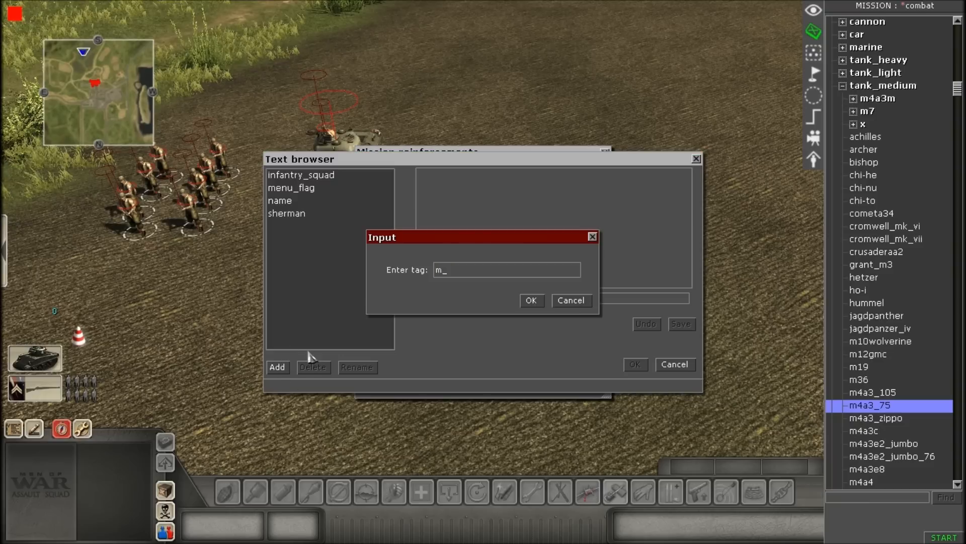
text(enu_ifna)
key(Return)
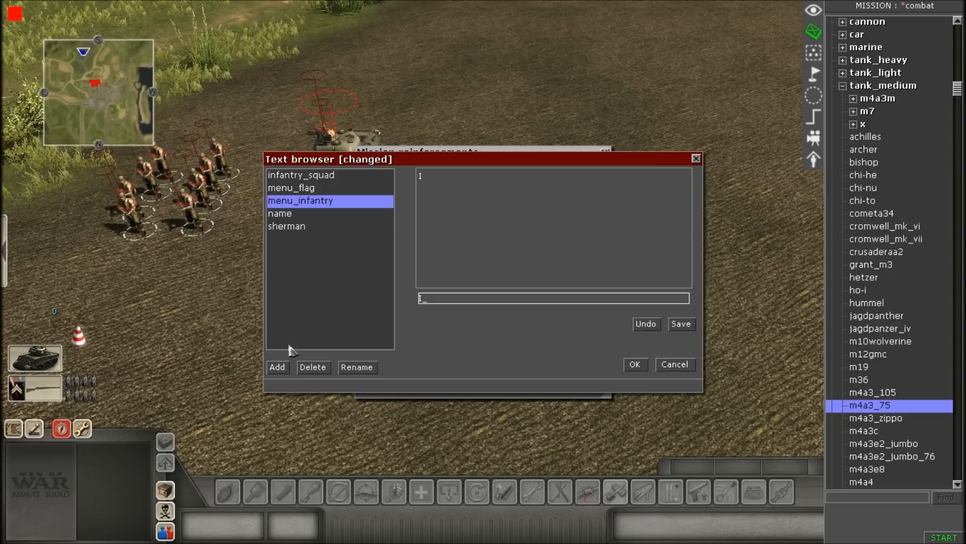
key(Return)
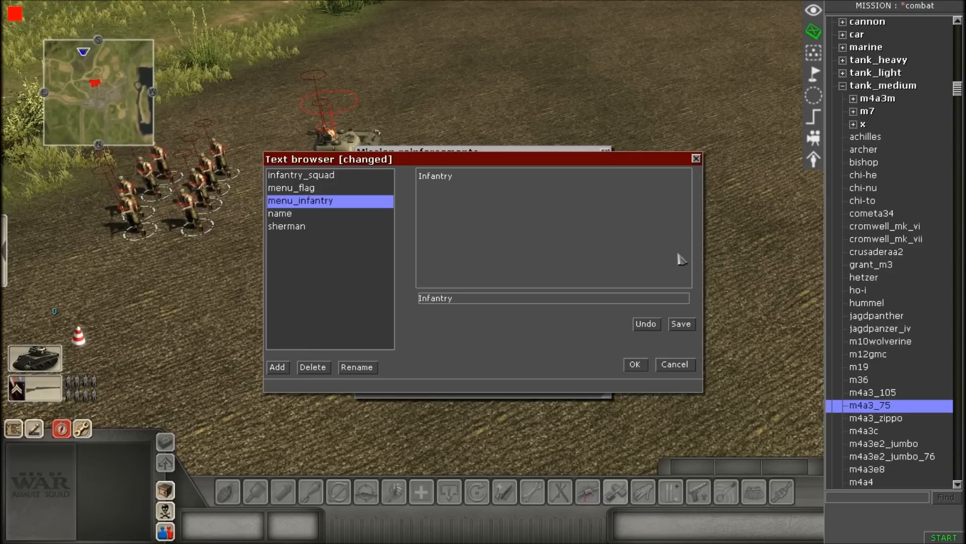
click(681, 324)
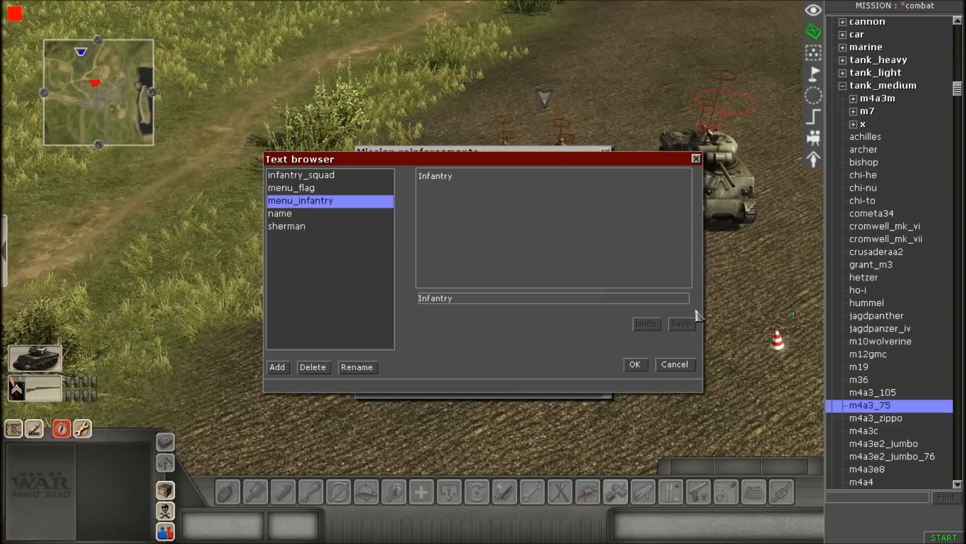
click(634, 363)
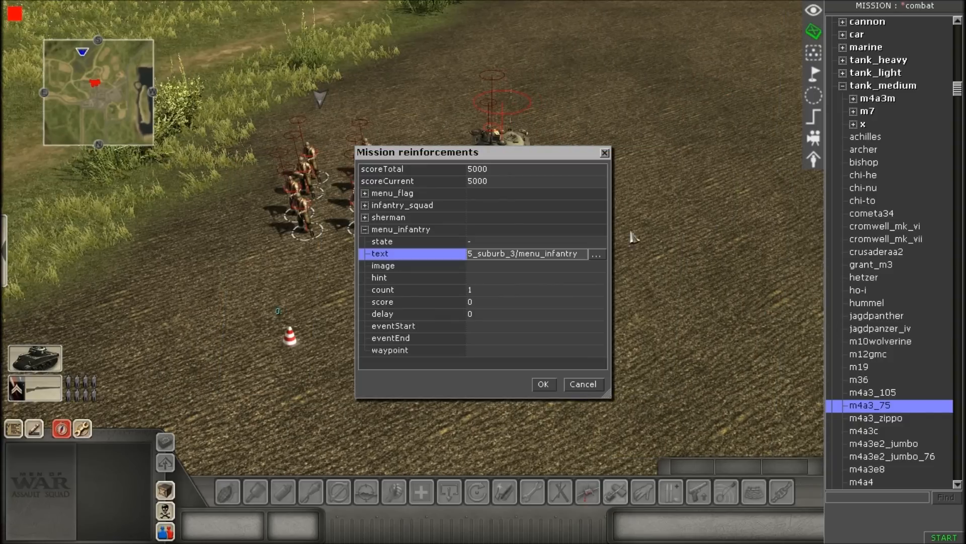
Step: Set the menu_infantry entry's image to menu1(skirmish)
click(482, 266)
click(482, 278)
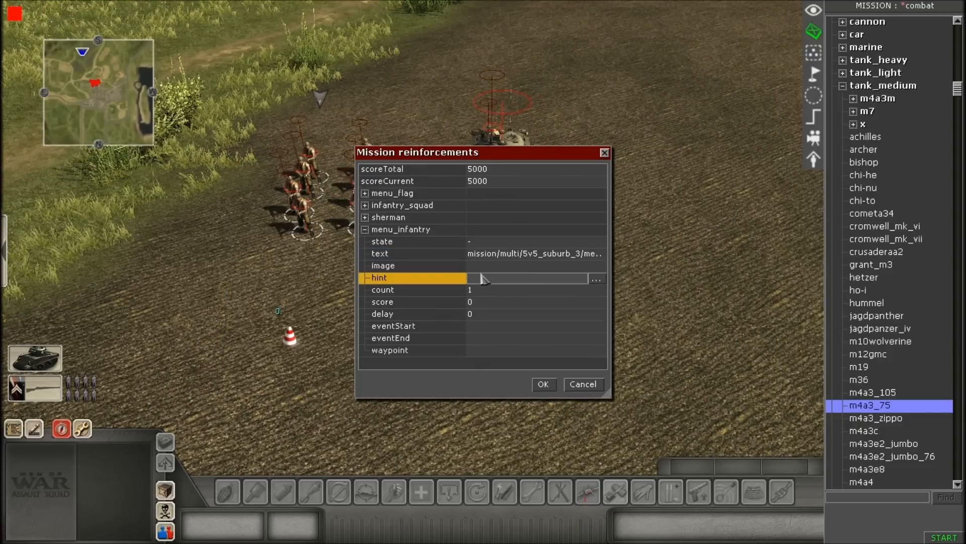
click(483, 266)
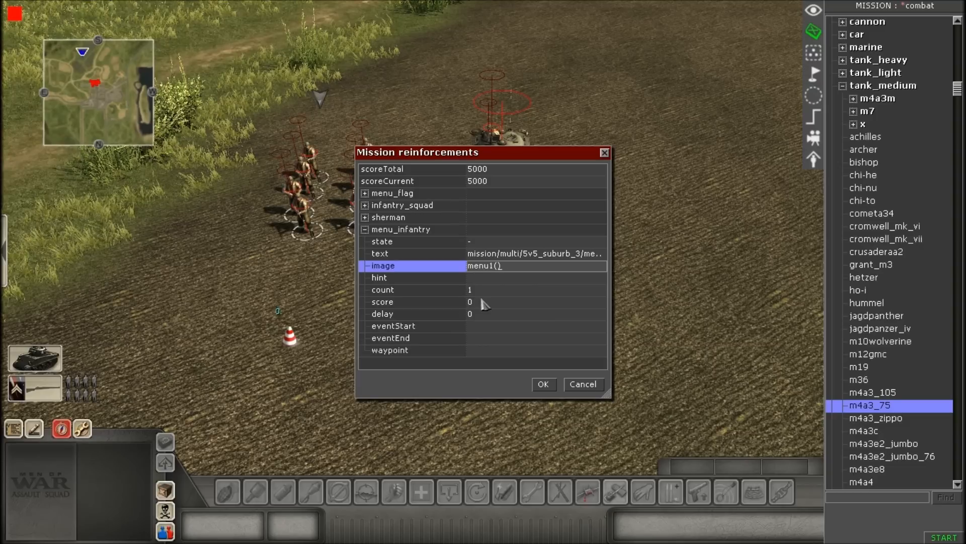
text(skirmish)
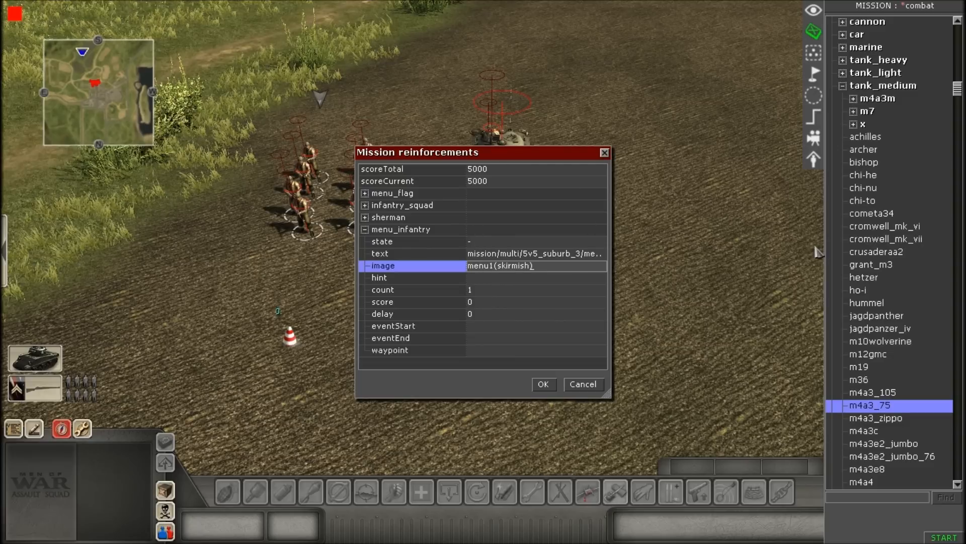
drag(534, 266, 435, 268)
click(534, 265)
Step: Assign the existing menu_infantry text tag as the hint of the menu_infantry entry
click(532, 279)
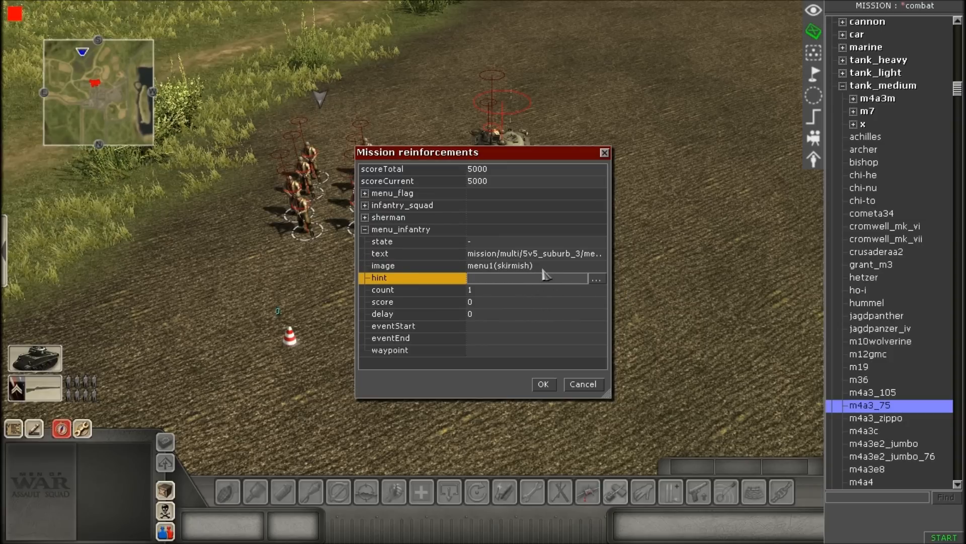
click(596, 280)
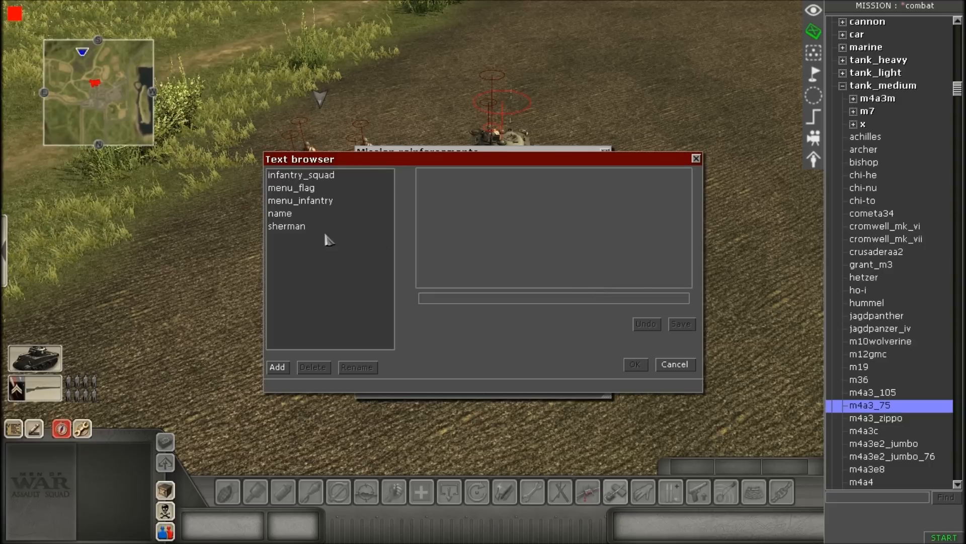
click(311, 204)
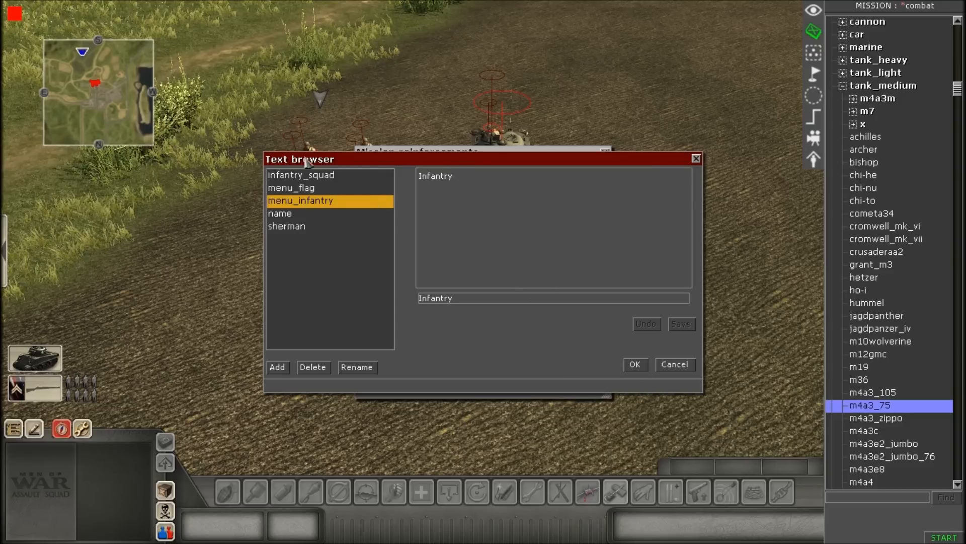
click(634, 364)
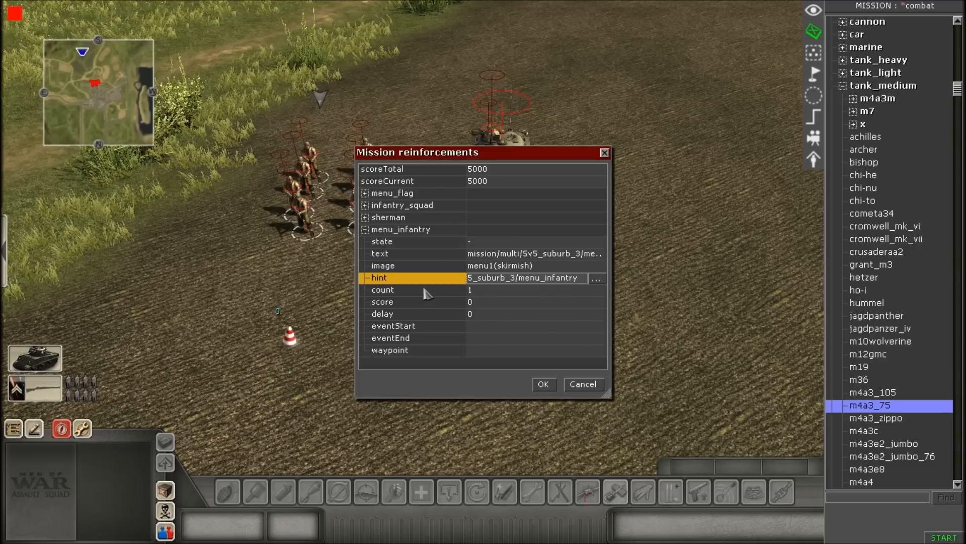
Step: Set the menu_infantry entry's count to -1
click(496, 291)
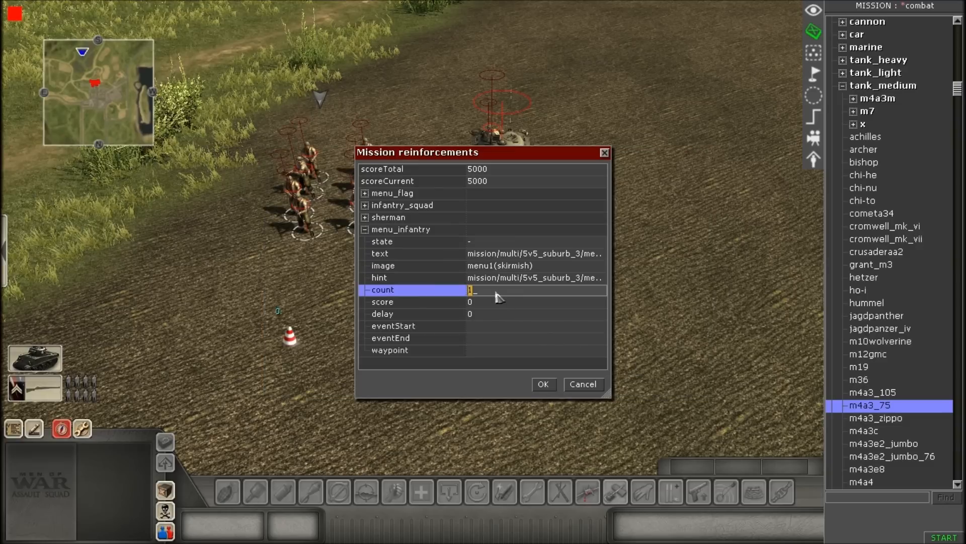
text(-1)
click(485, 308)
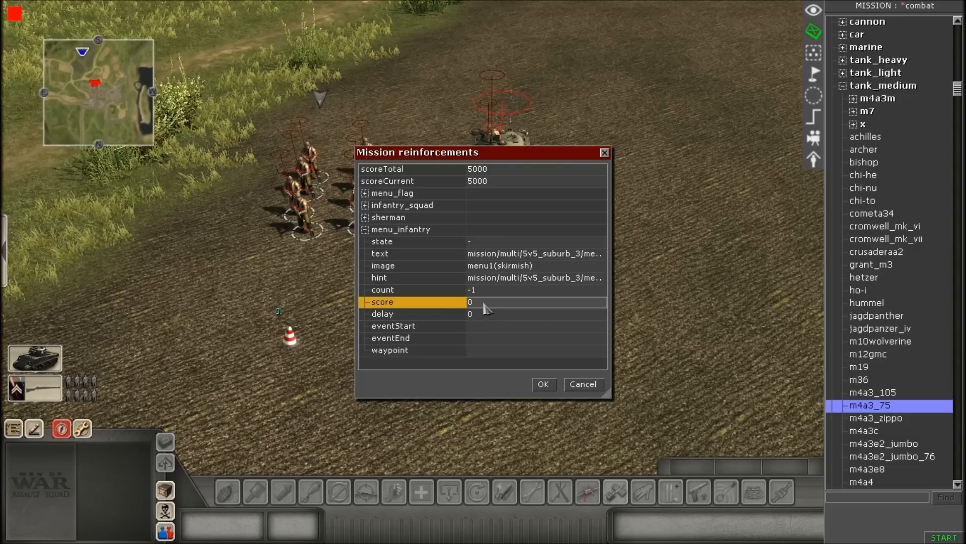
Step: Assign the menu_infantry helper event as the eventStart of the menu_infantry entry
click(474, 328)
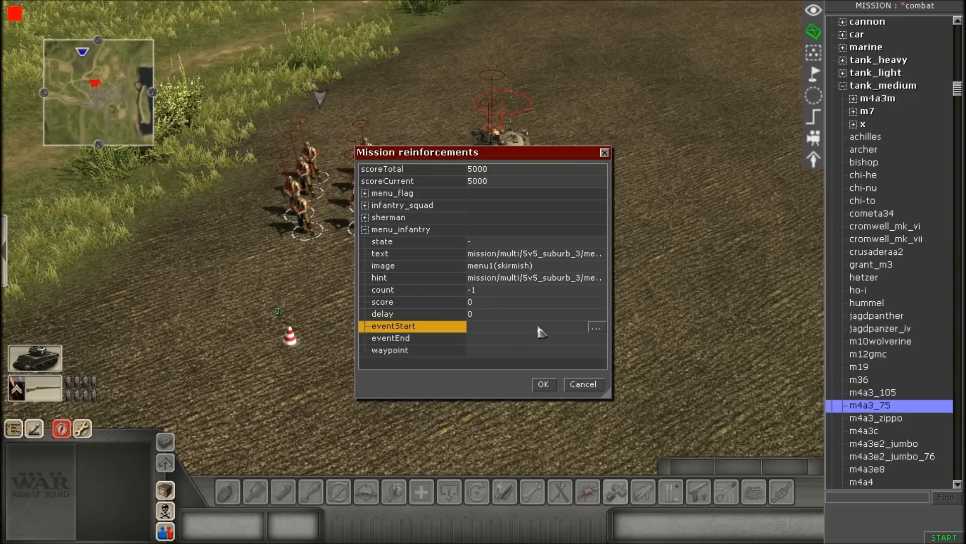
click(596, 327)
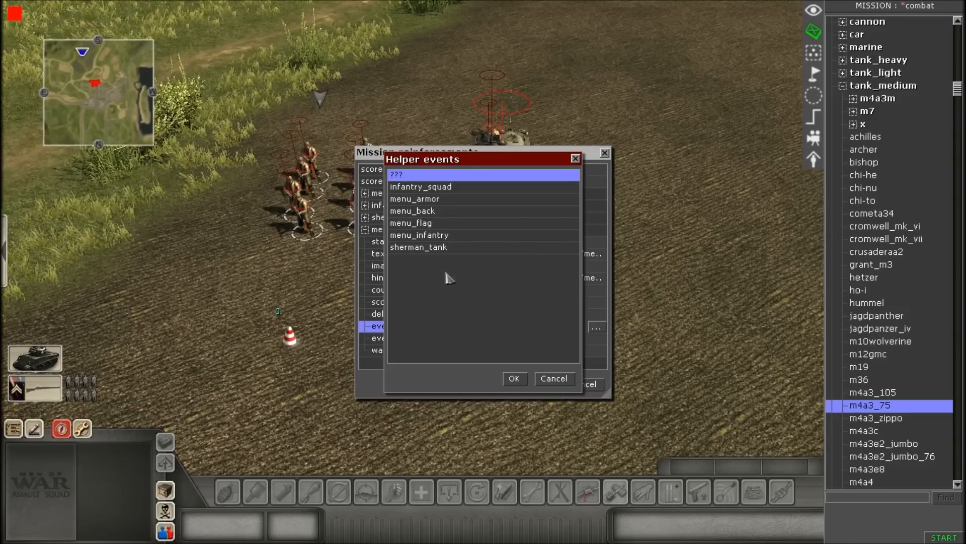
click(427, 236)
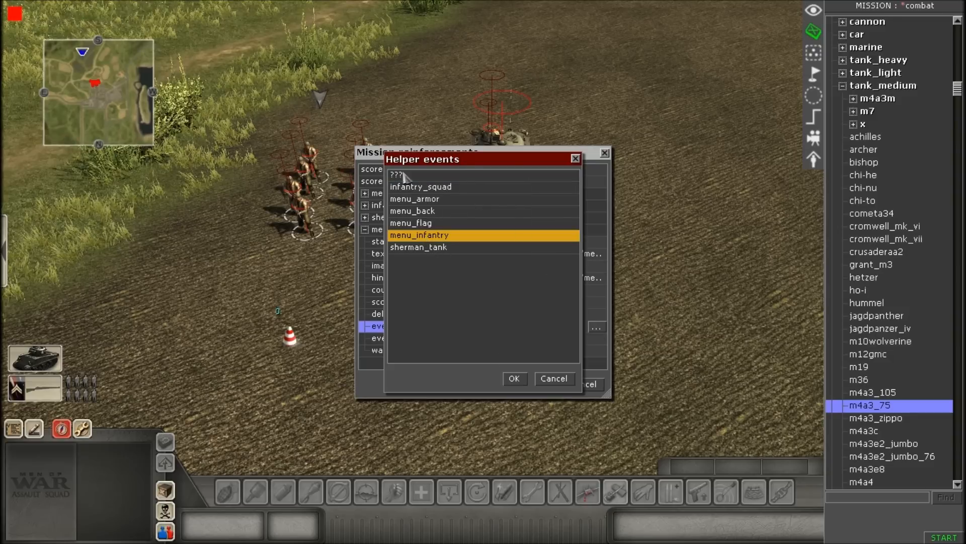
click(514, 378)
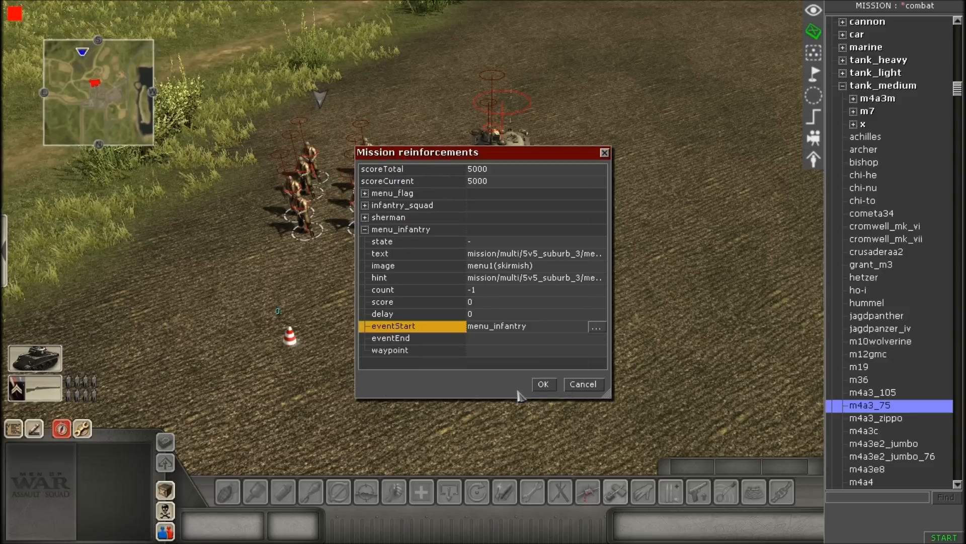
click(499, 351)
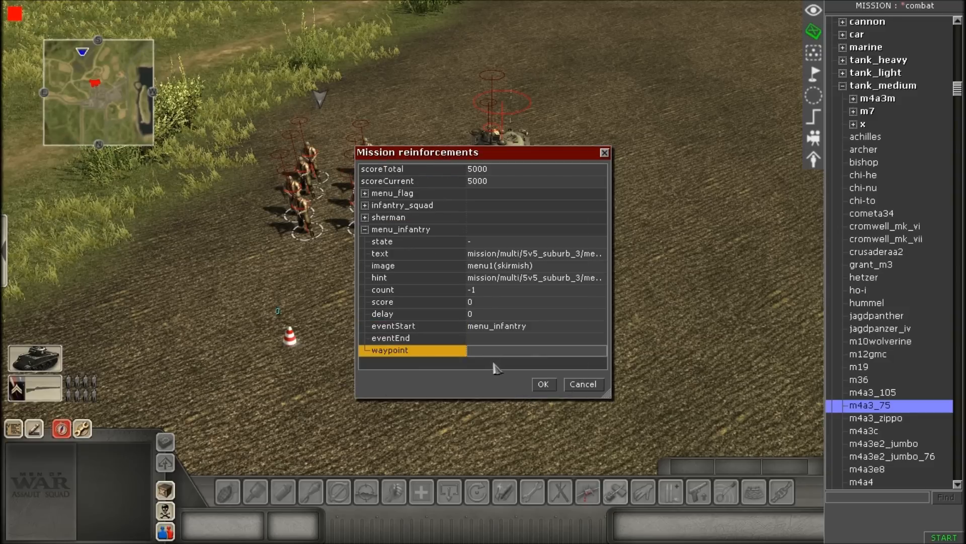
Step: Collapse the menu_infantry entry and add a reinforcement entry named menu_armor
click(365, 229)
right_click(381, 249)
click(390, 252)
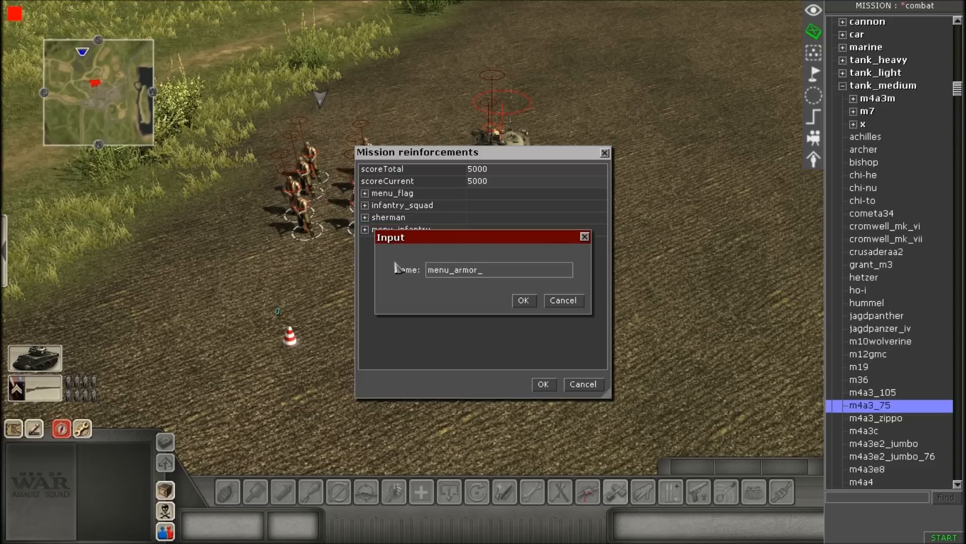
text(menu_armor)
key(Return)
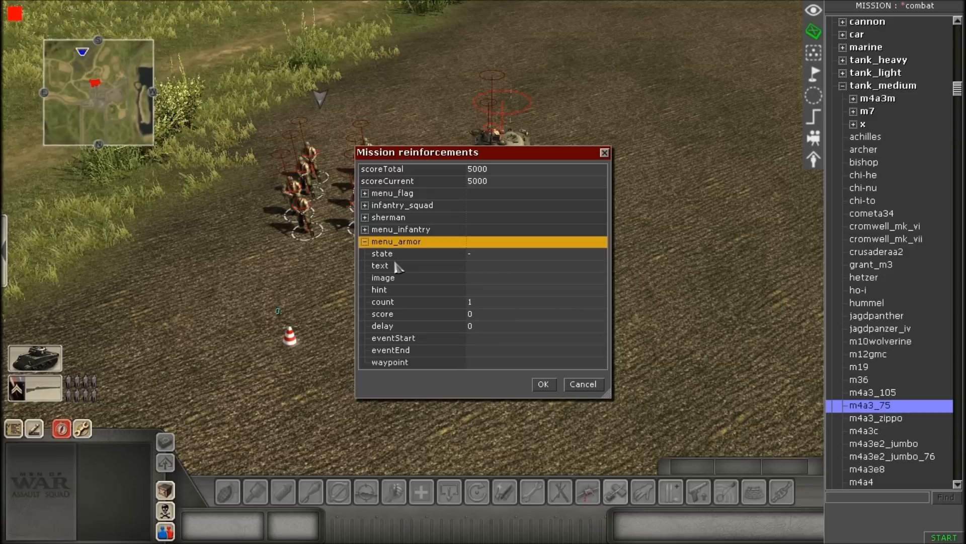
click(506, 254)
Step: Add a text tag named menu_armor from the text property of the menu_armor reinforcement entry
click(499, 266)
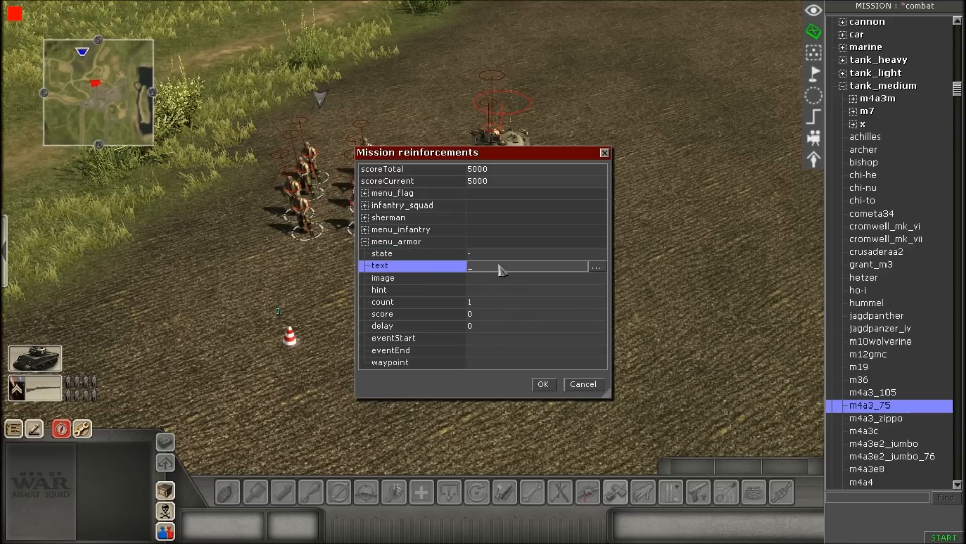
click(596, 267)
click(277, 367)
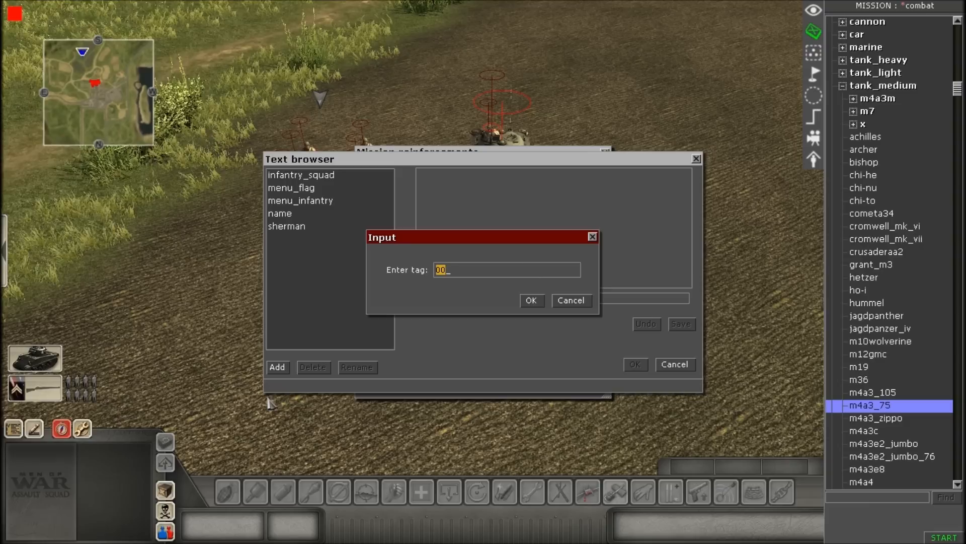
text(menu_armor)
key(Return)
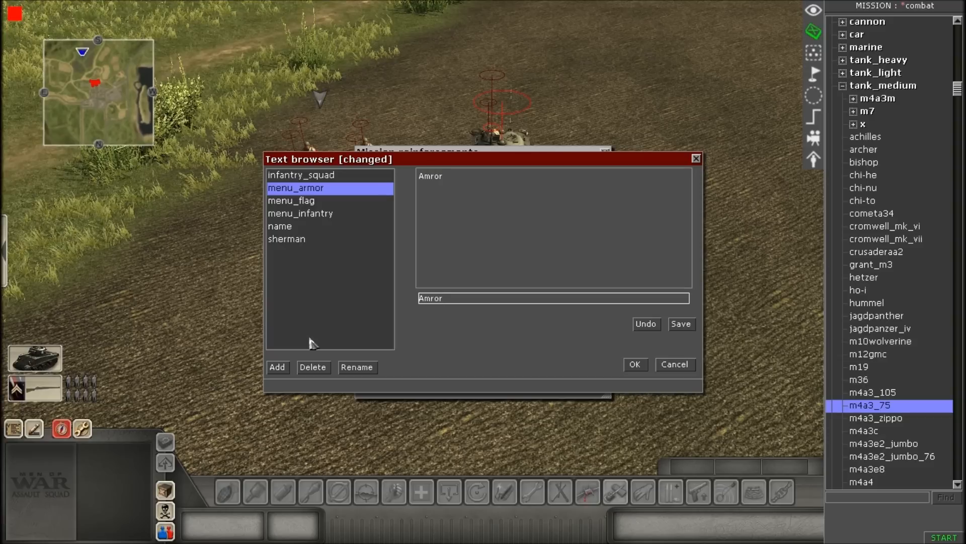
Step: Give the menu_armor tag the text Armor, save it and assign it as the menu_armor entry's text
text(Am)
key(BackSpace)
text(rmor)
key(Return)
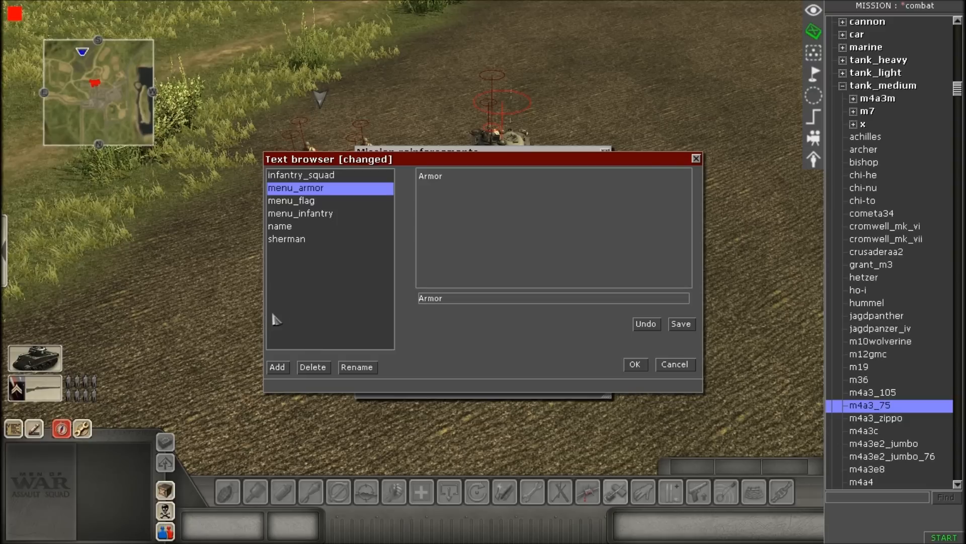
click(687, 325)
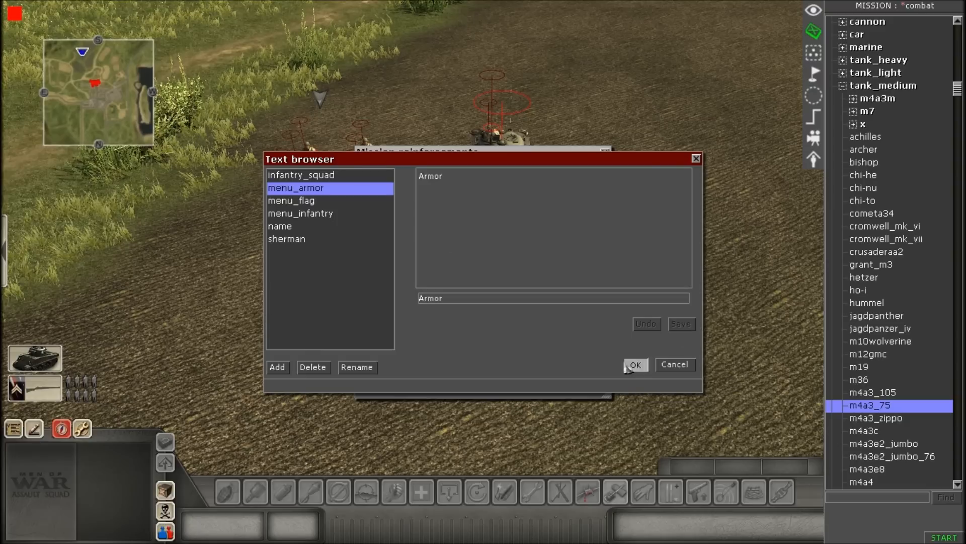
click(629, 364)
Step: Set the image of the menu_armor entry to menu4(skirmish)
click(505, 291)
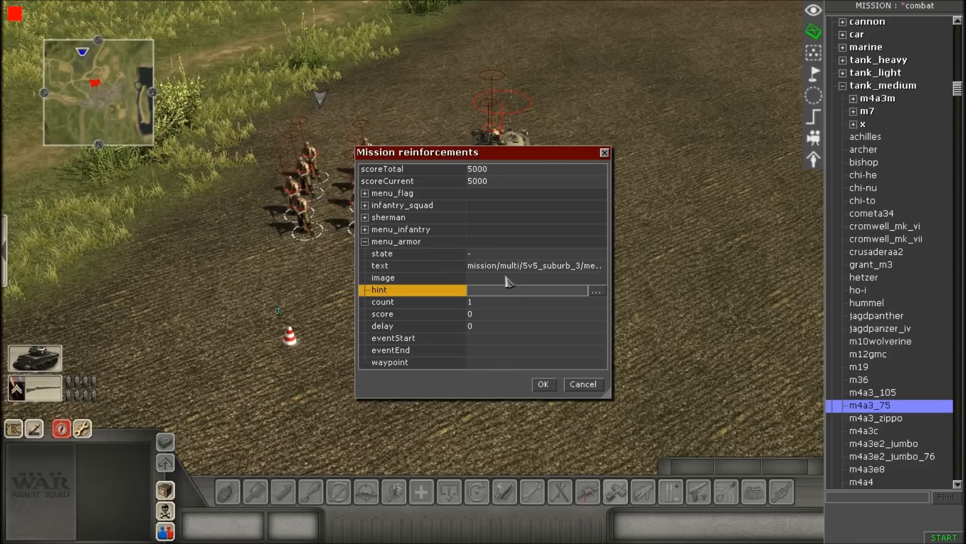
click(506, 278)
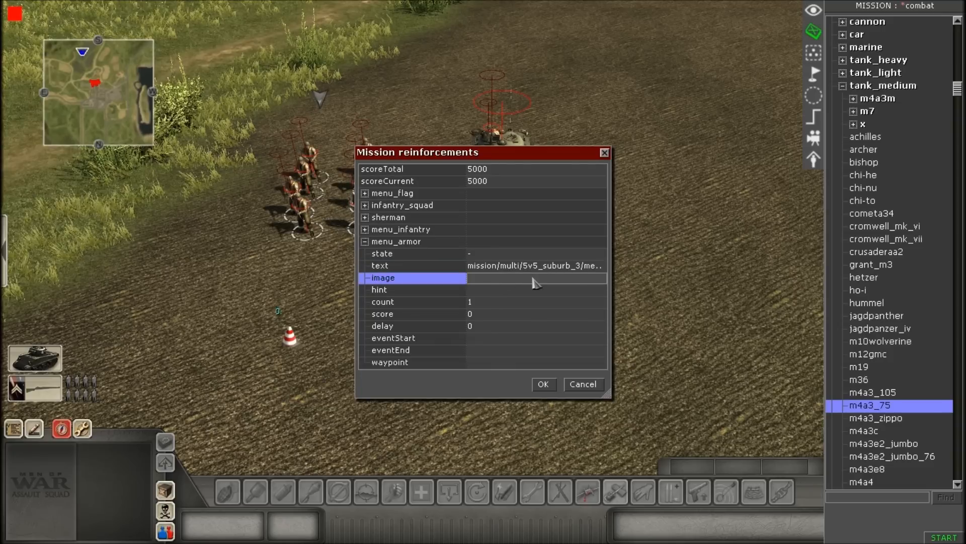
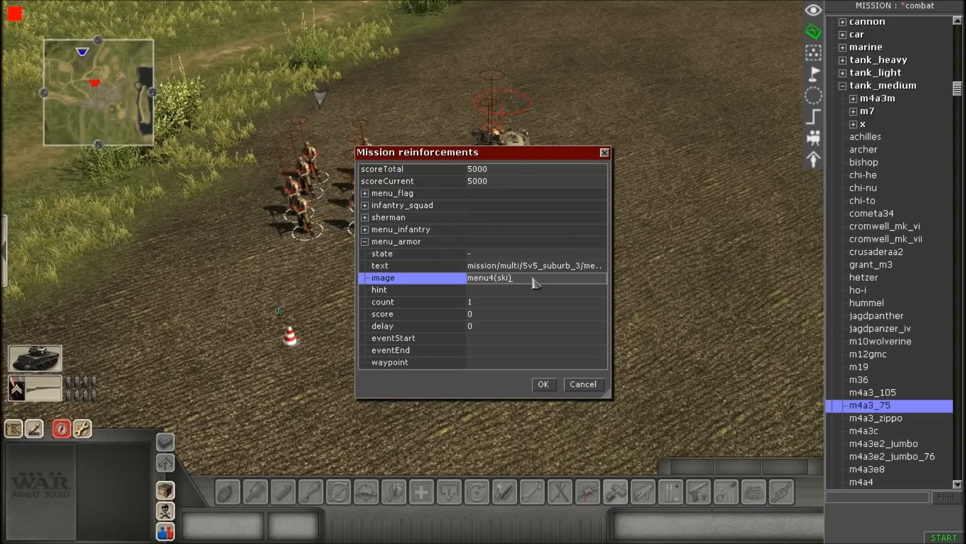
text(mish)
click(506, 292)
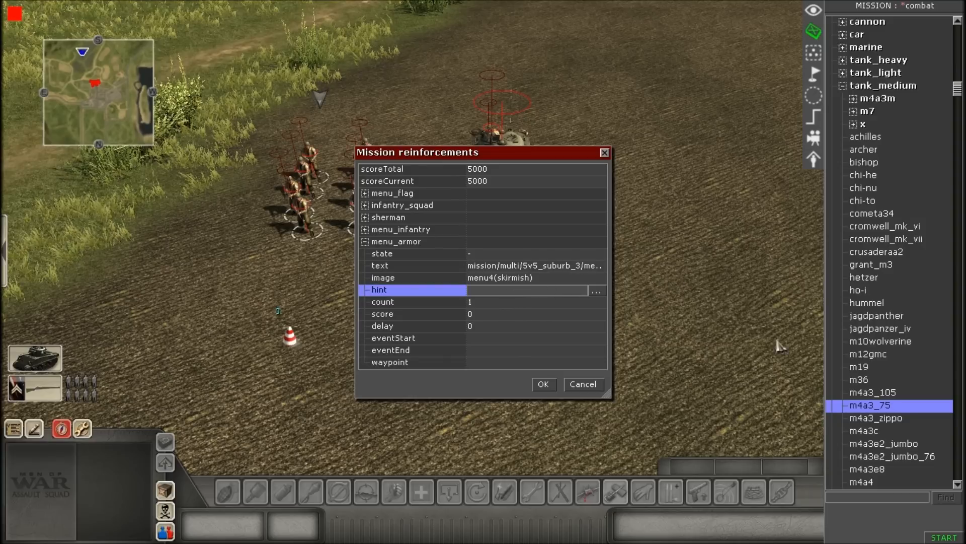
click(504, 282)
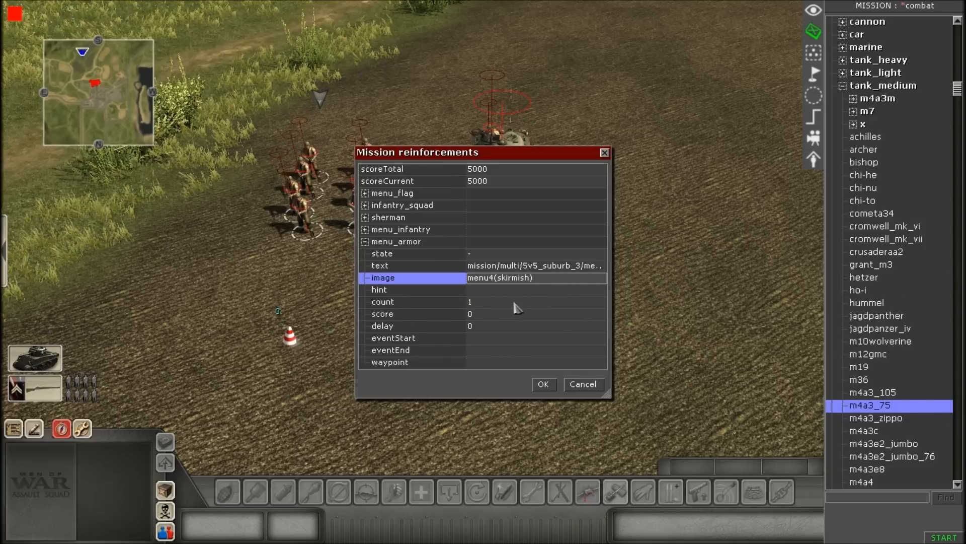
click(513, 294)
click(546, 278)
click(534, 291)
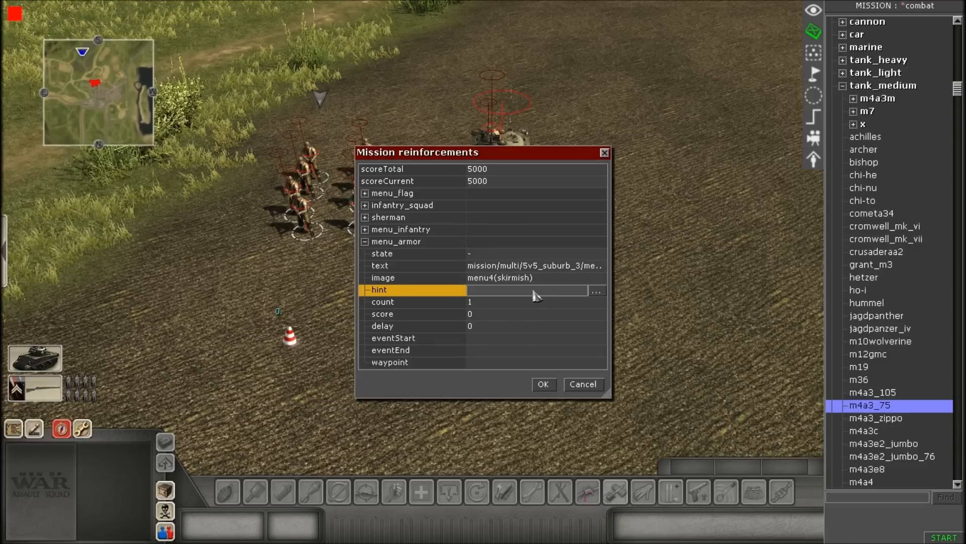
click(514, 283)
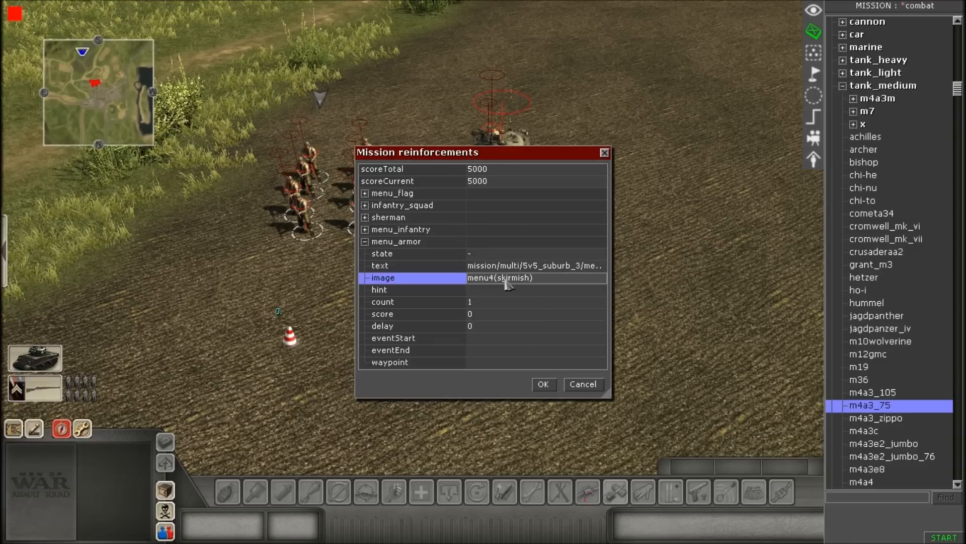
click(507, 291)
click(508, 280)
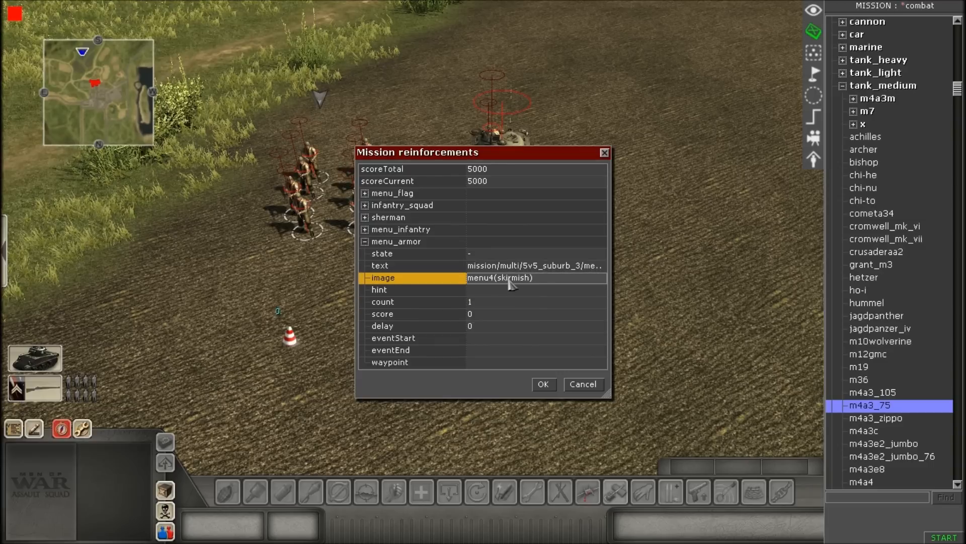
click(507, 292)
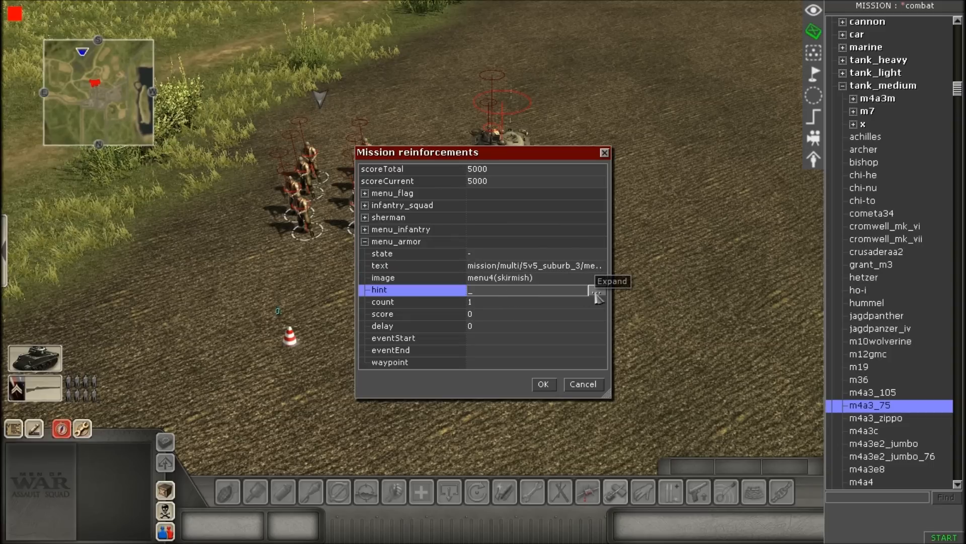
click(554, 279)
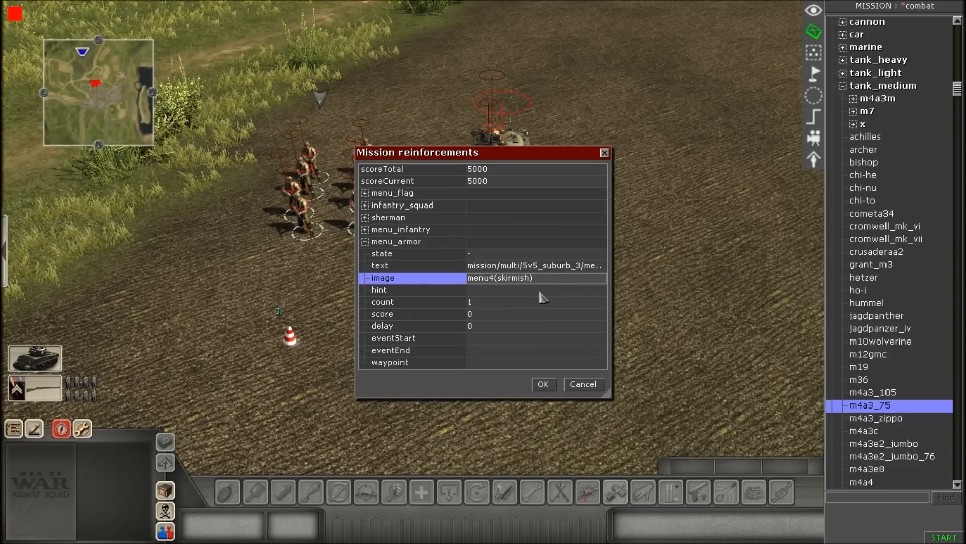
click(541, 291)
click(560, 279)
click(548, 292)
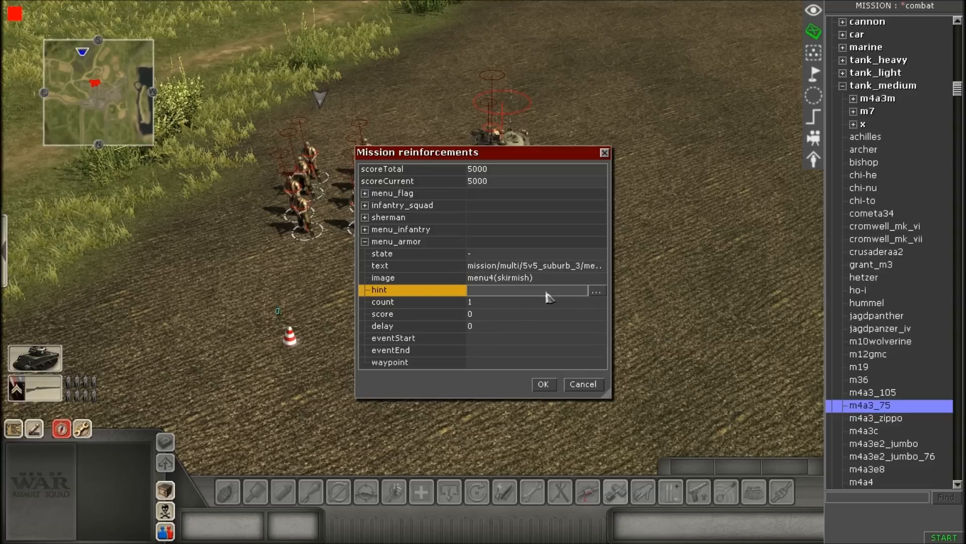
click(543, 283)
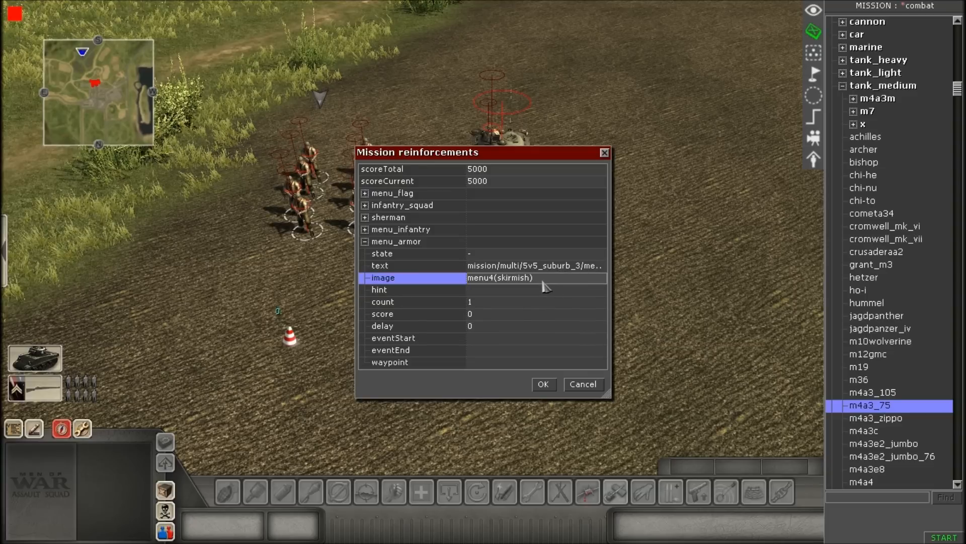
click(532, 292)
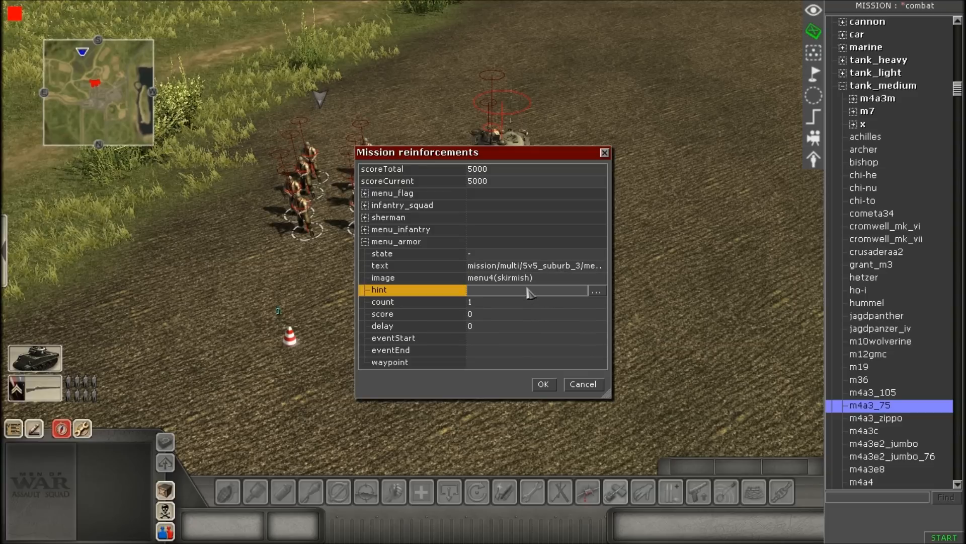
click(550, 280)
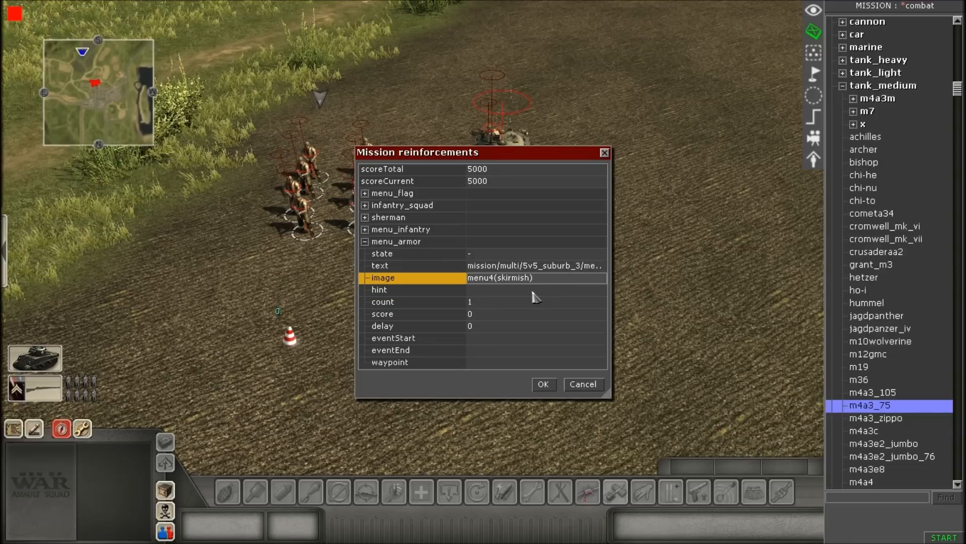
Step: Assign the existing menu_armor text tag as the hint of the menu_armor entry
click(532, 292)
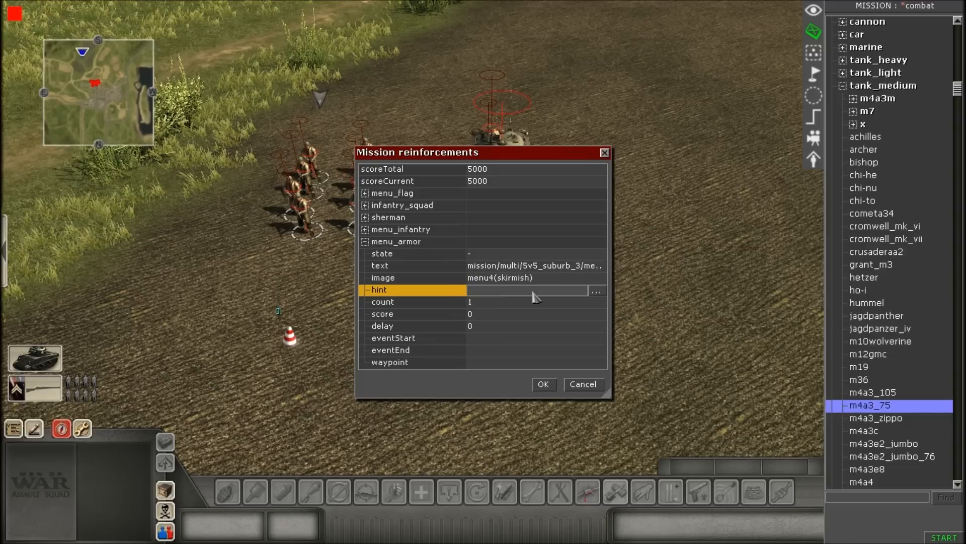
click(596, 291)
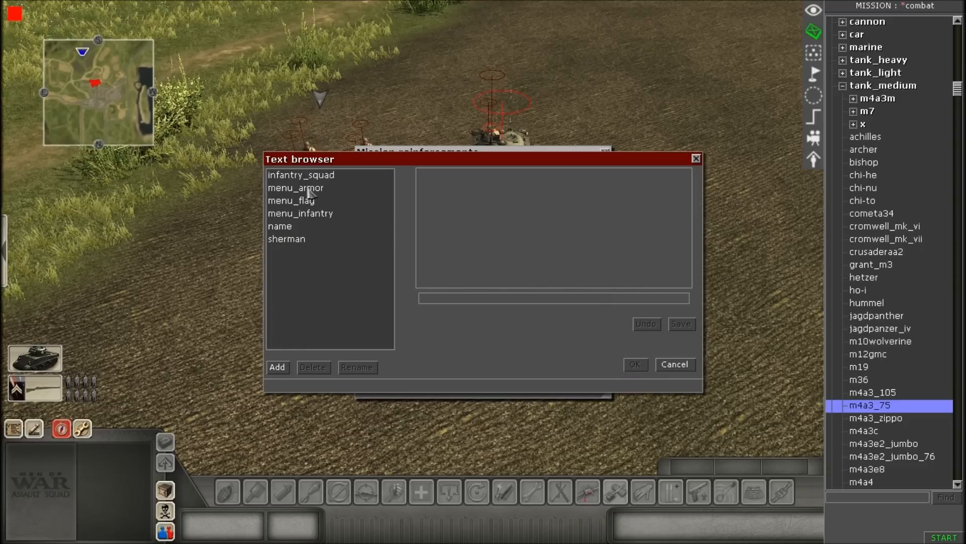
click(285, 190)
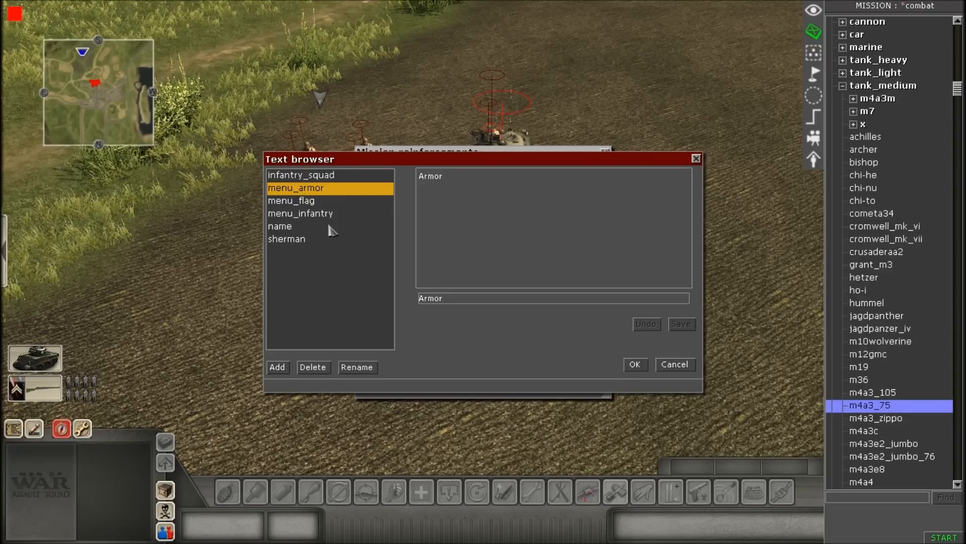
click(634, 364)
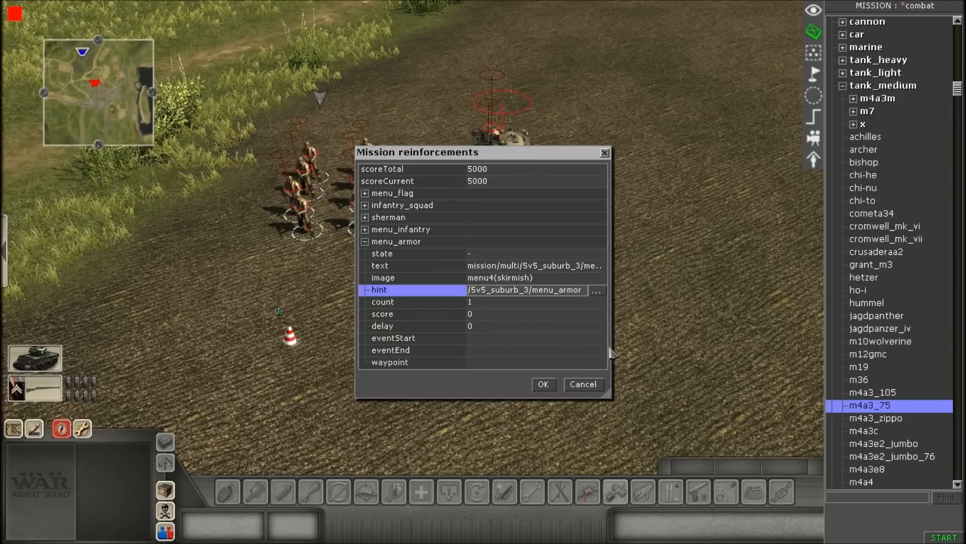
Step: Set the menu_armor entry's count to -1 and assign the menu_armor helper event as its eventStart
click(499, 303)
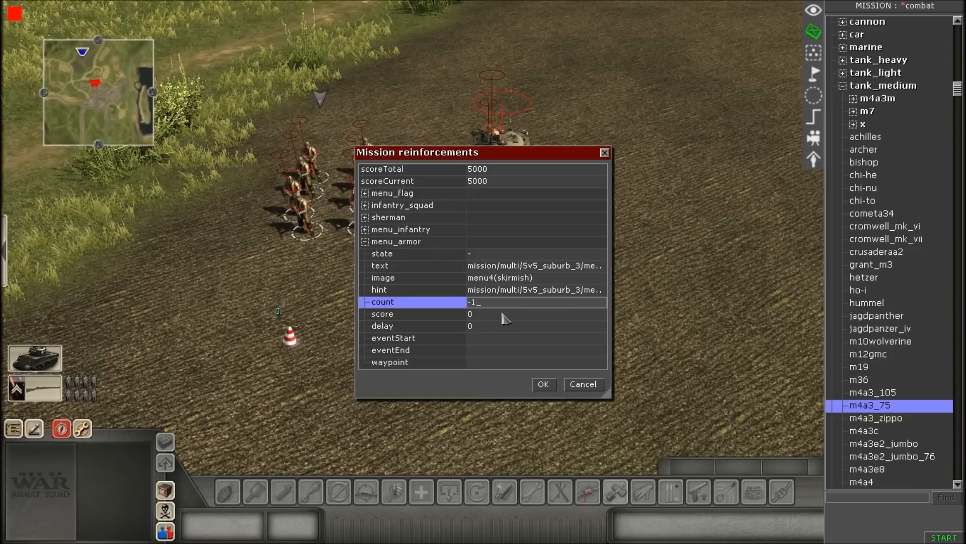
click(491, 317)
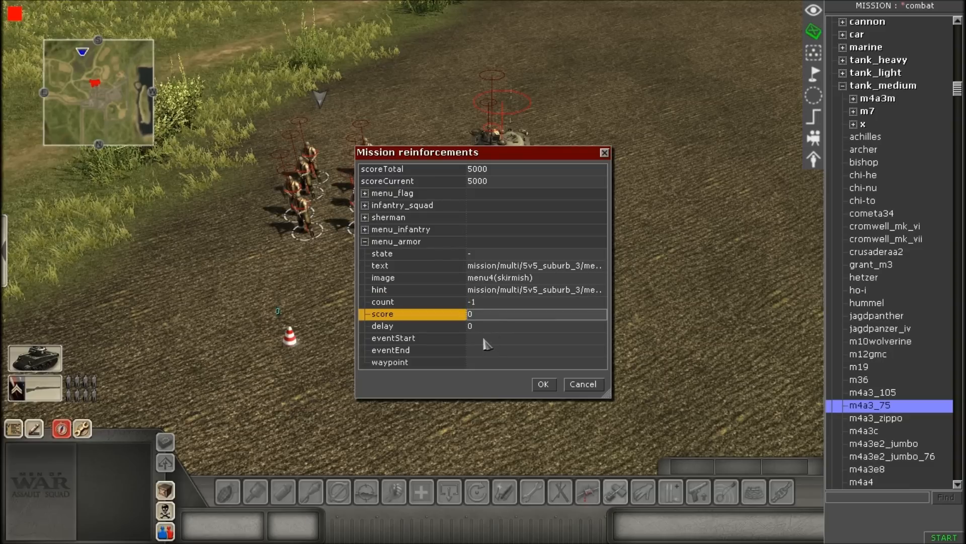
click(548, 340)
click(594, 340)
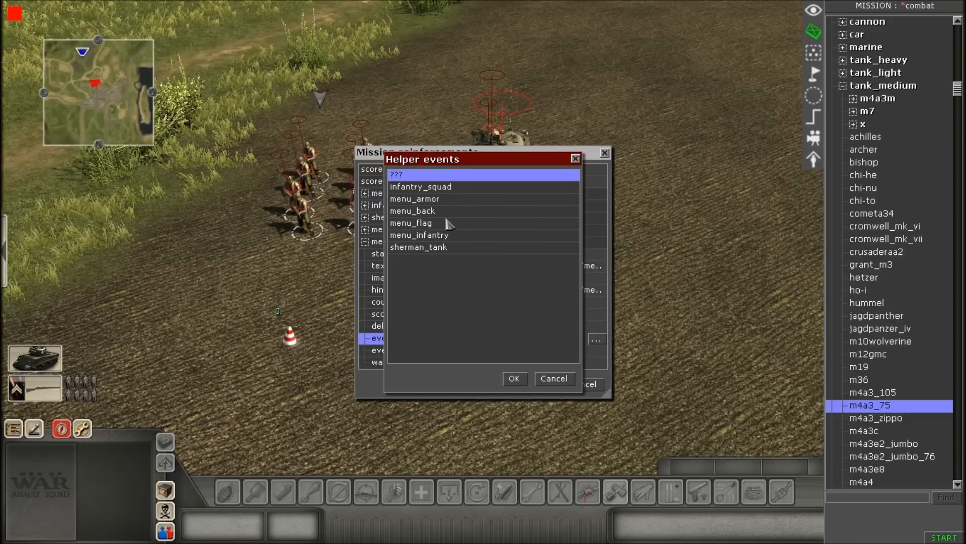
click(426, 200)
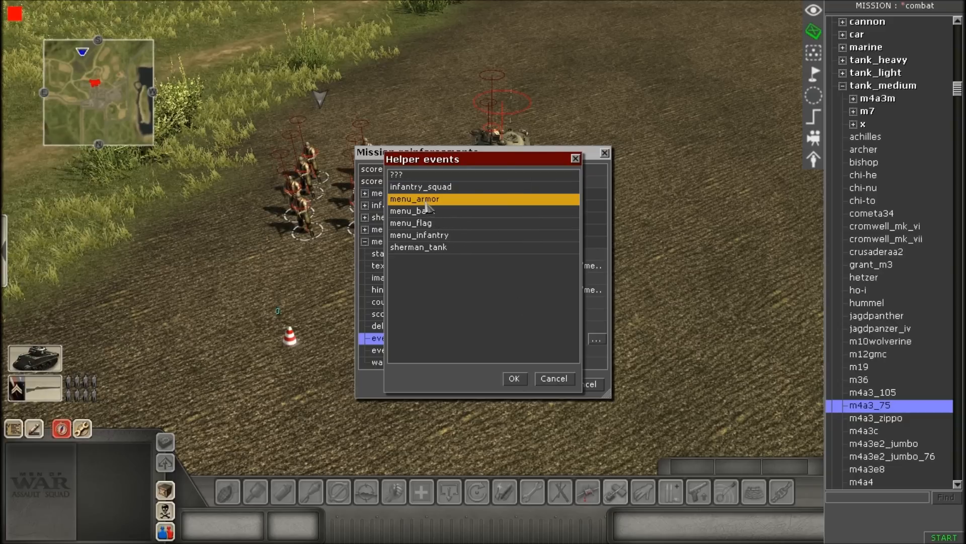
click(514, 379)
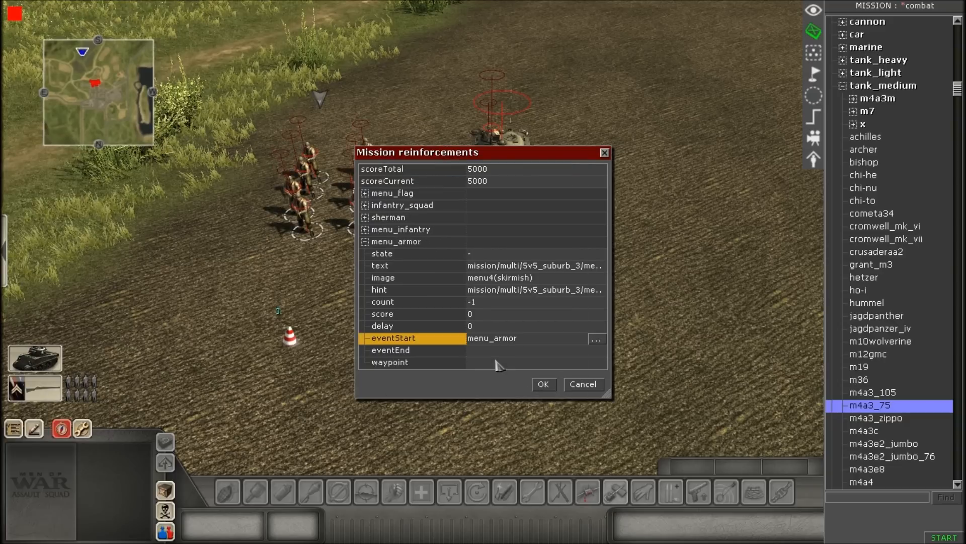
Step: Collapse the menu_armor entry and add a reinforcement entry named menu_back
click(365, 242)
click(365, 230)
click(365, 229)
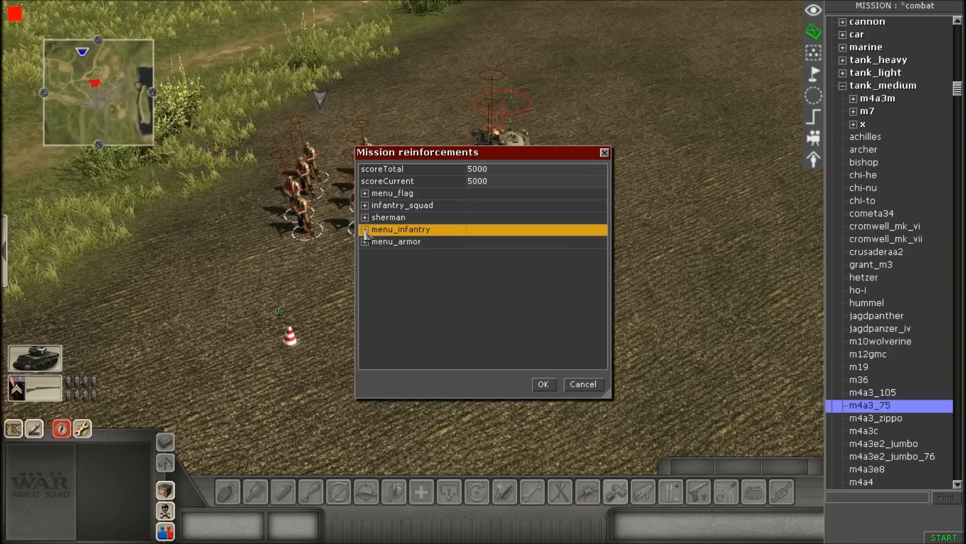
click(364, 242)
click(365, 242)
right_click(397, 270)
click(401, 272)
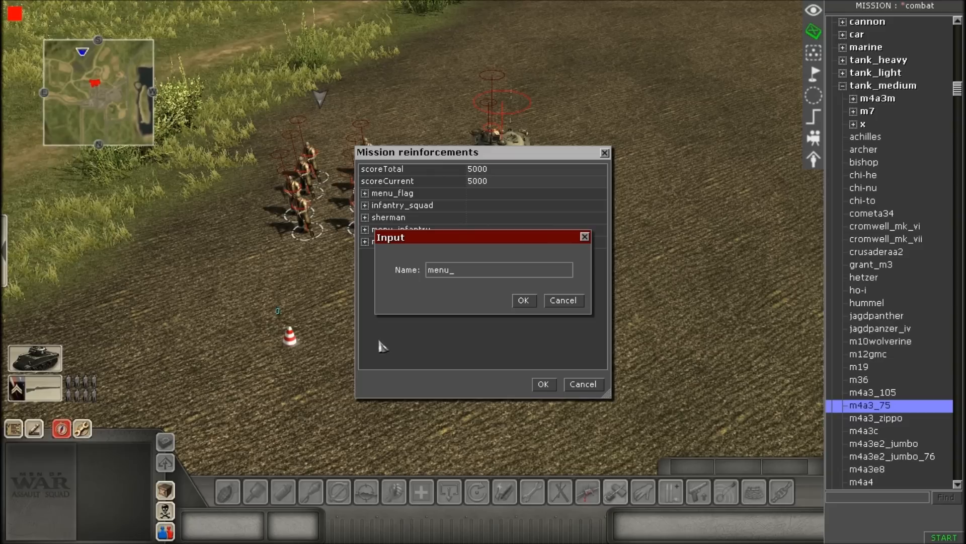
key(Return)
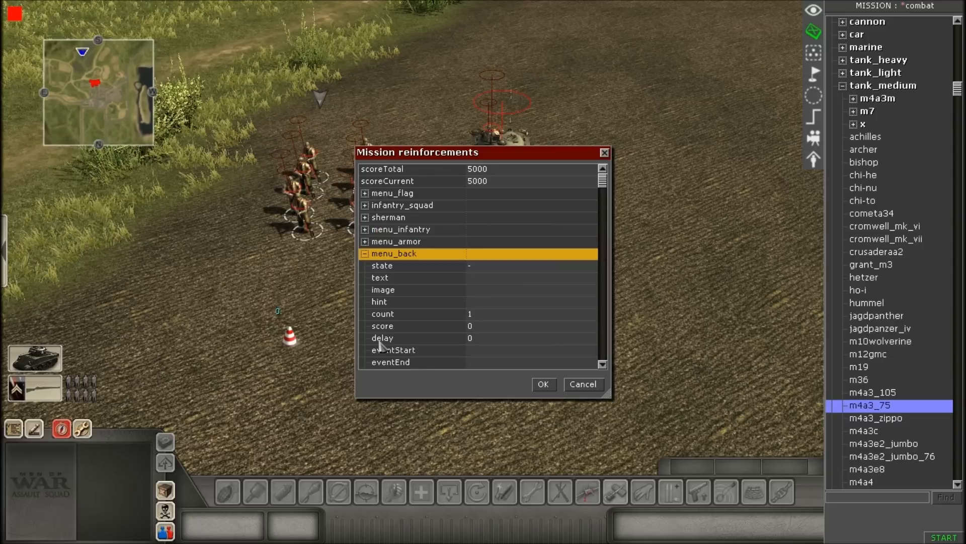
Step: Set the state of the menu_back reinforcement entry to hidden
click(484, 268)
click(483, 268)
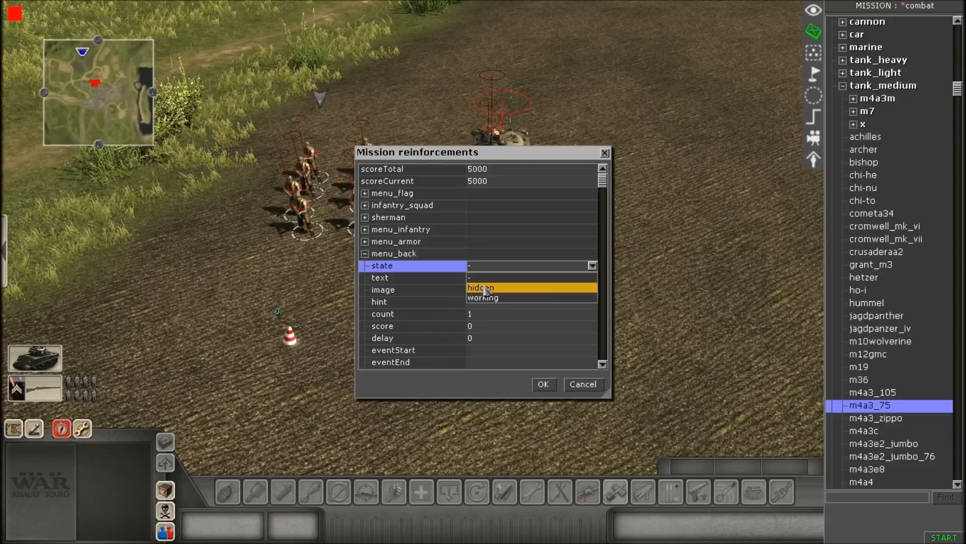
click(485, 290)
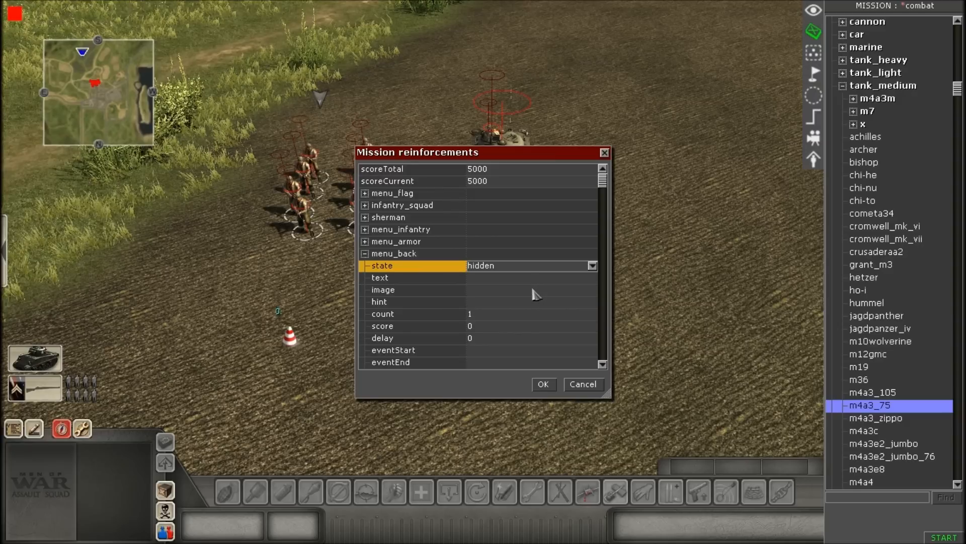
click(511, 279)
click(512, 280)
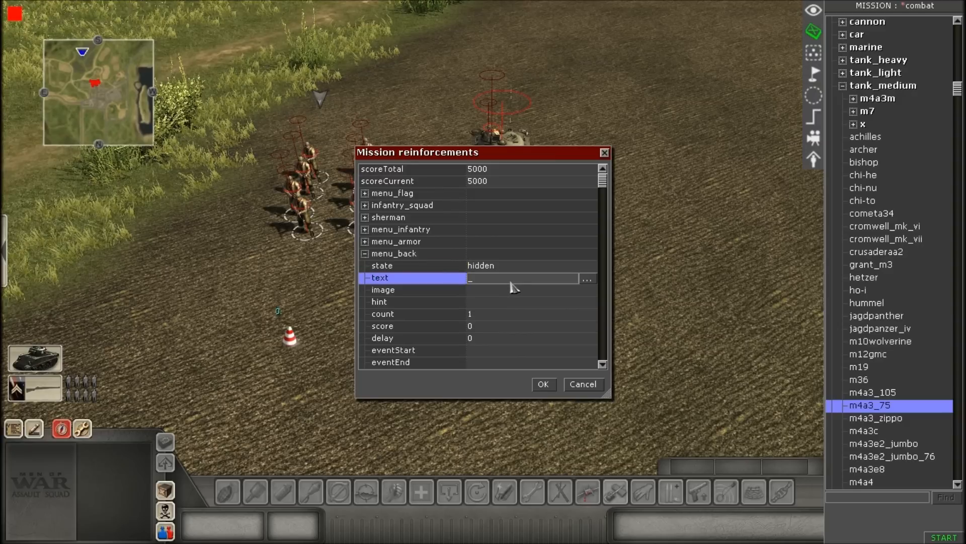
click(502, 268)
click(502, 268)
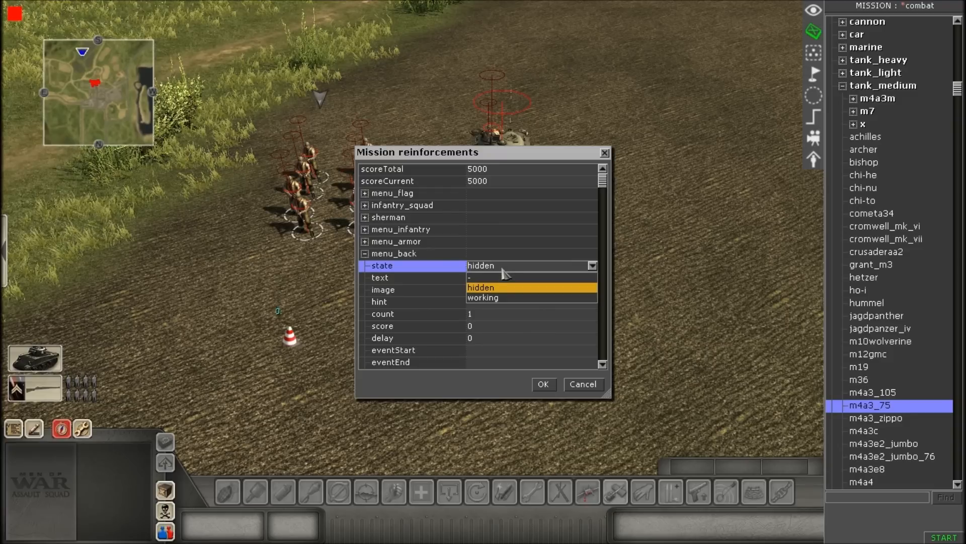
click(500, 286)
Step: Create a text tag named menu_back containing "Back" and assign it as the menu_back entry's text
click(491, 283)
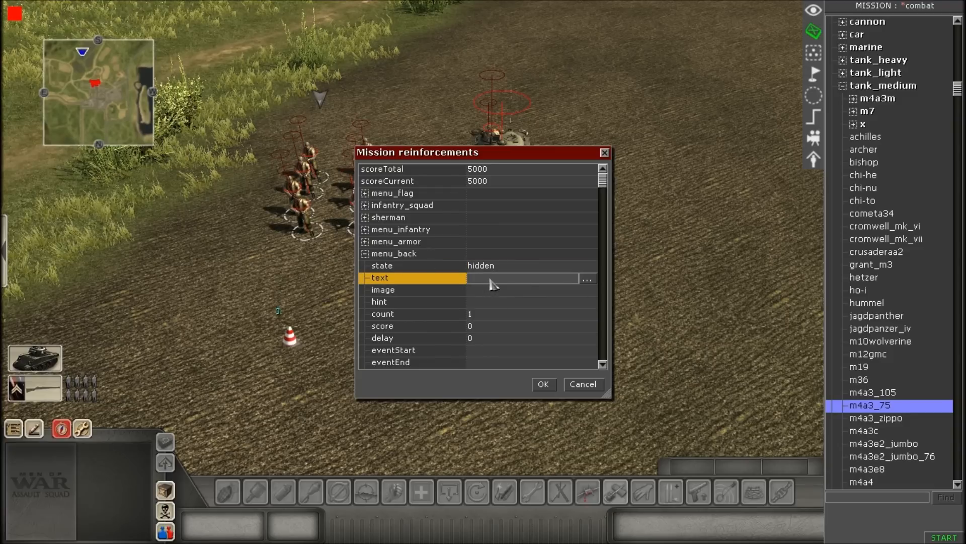
click(587, 278)
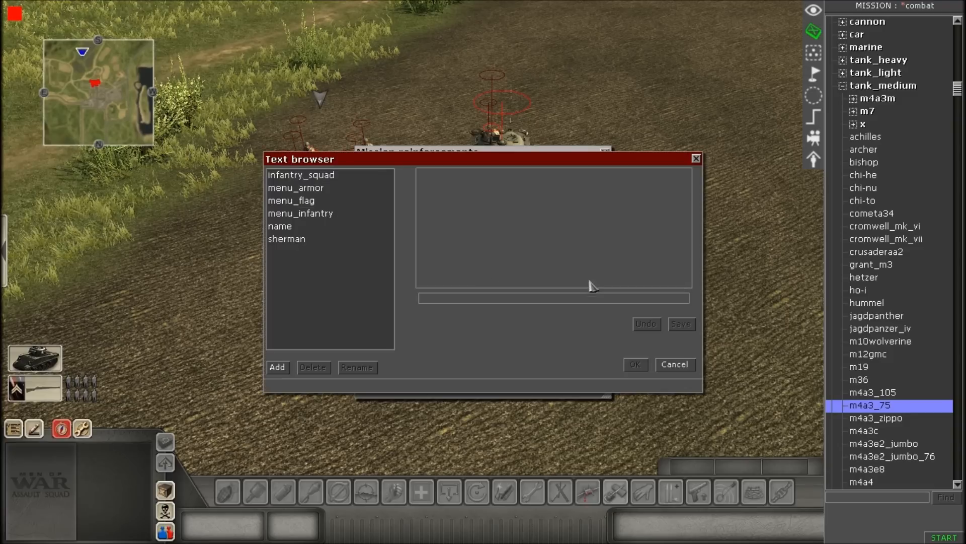
click(279, 367)
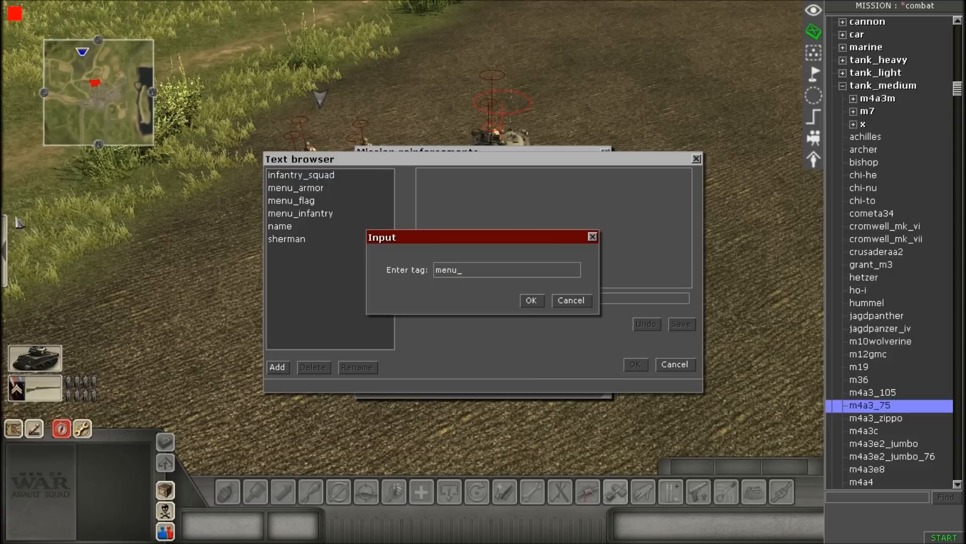
text(menu_back)
key(Return)
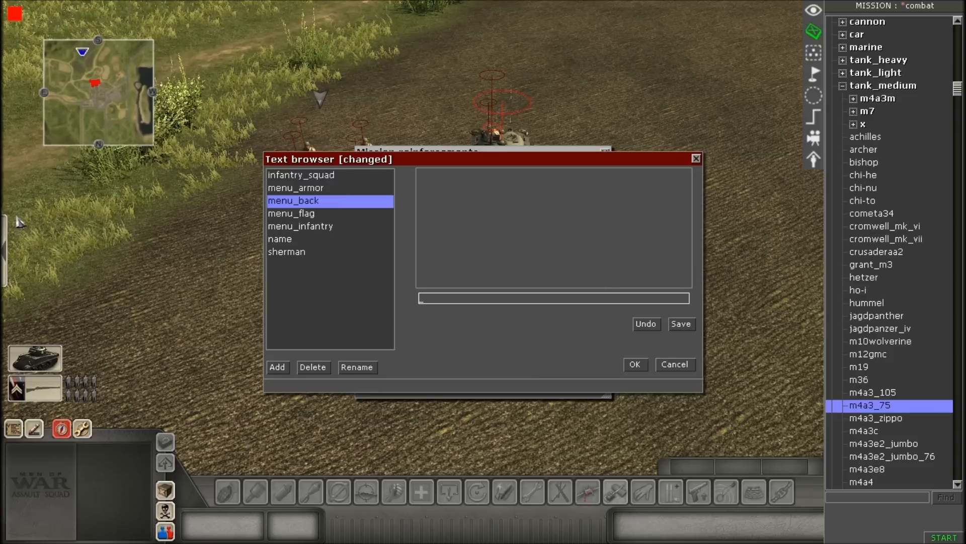
text(Back)
key(Return)
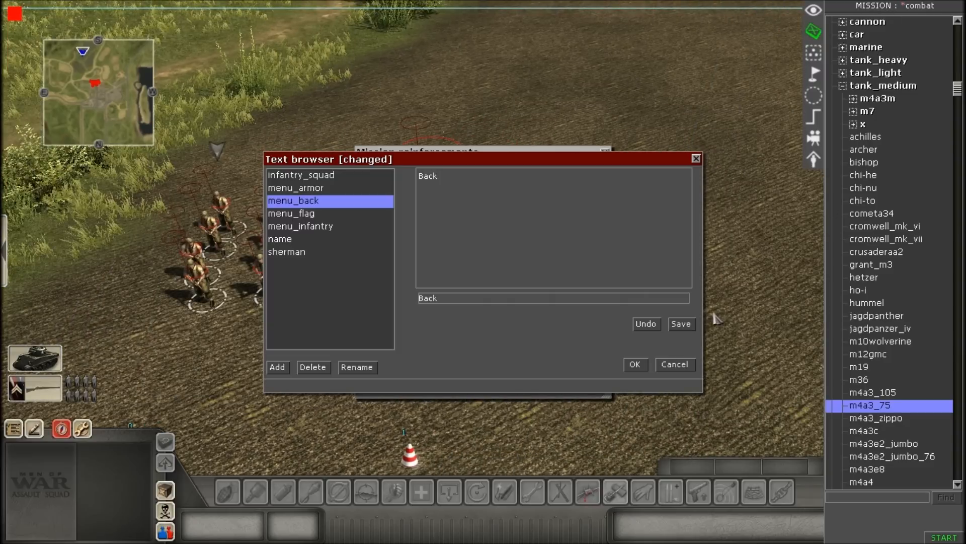
click(682, 324)
click(634, 364)
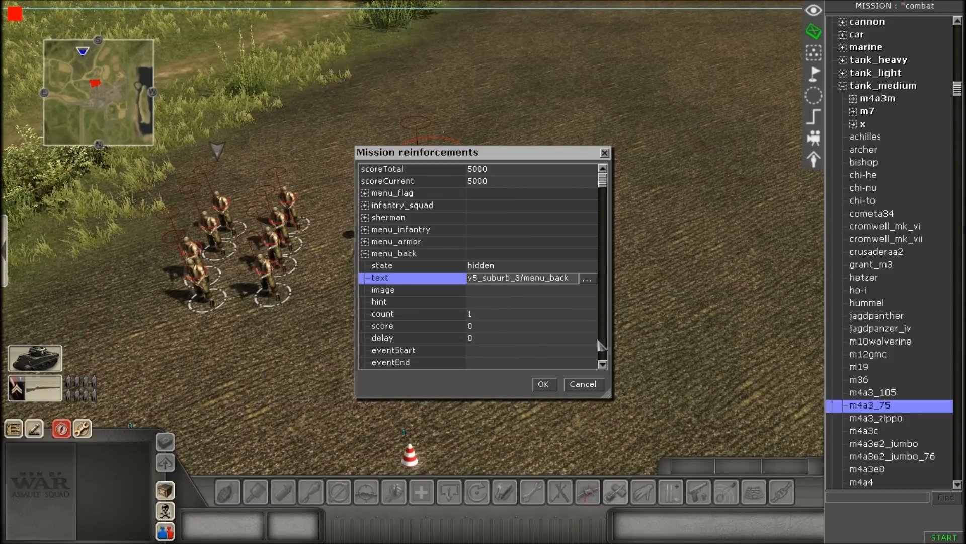
Step: Set the menu_back entry's image to skip and assign the existing menu_back text tag as its hint
click(491, 292)
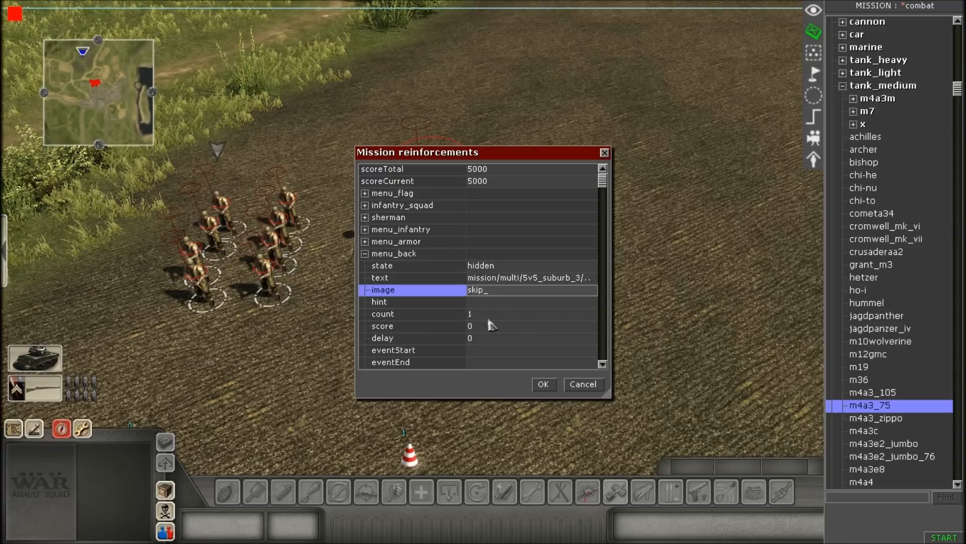
click(500, 277)
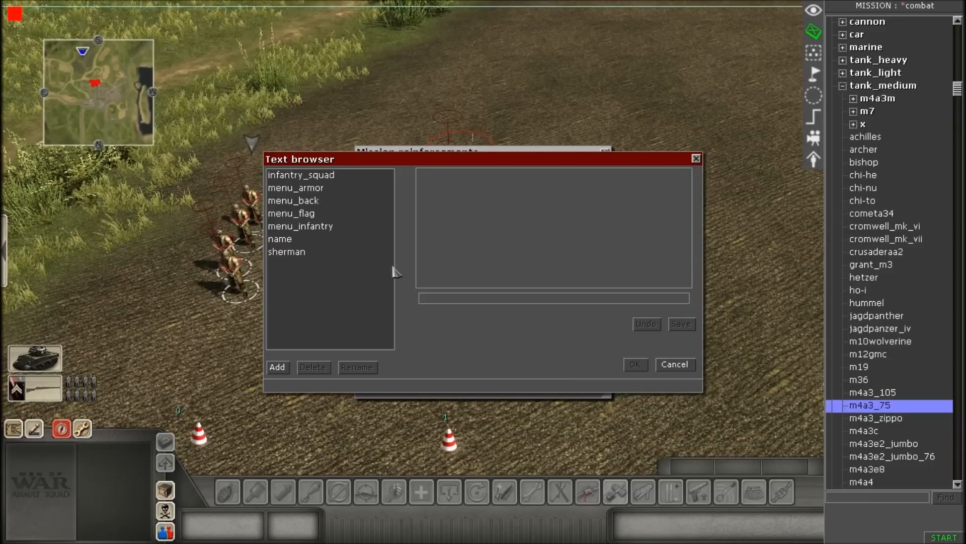
click(322, 201)
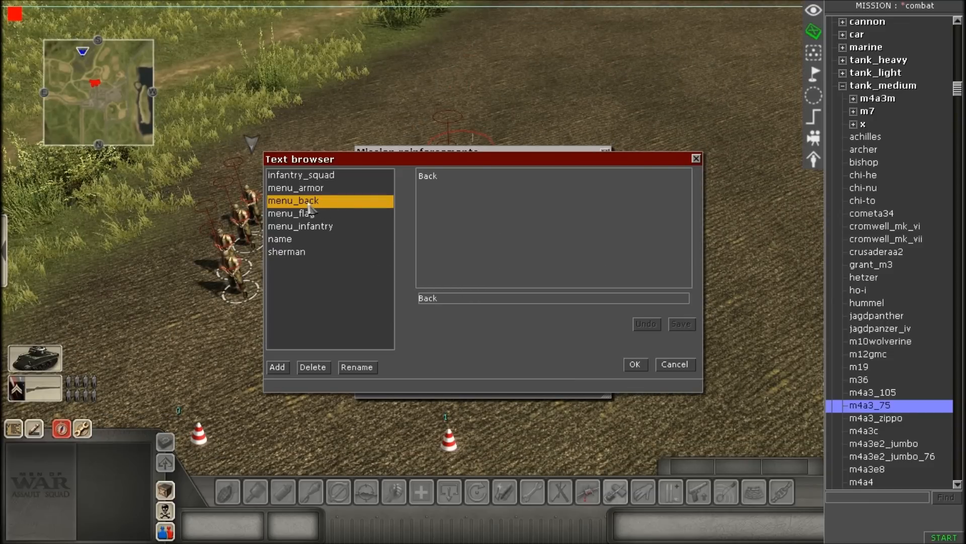
click(634, 363)
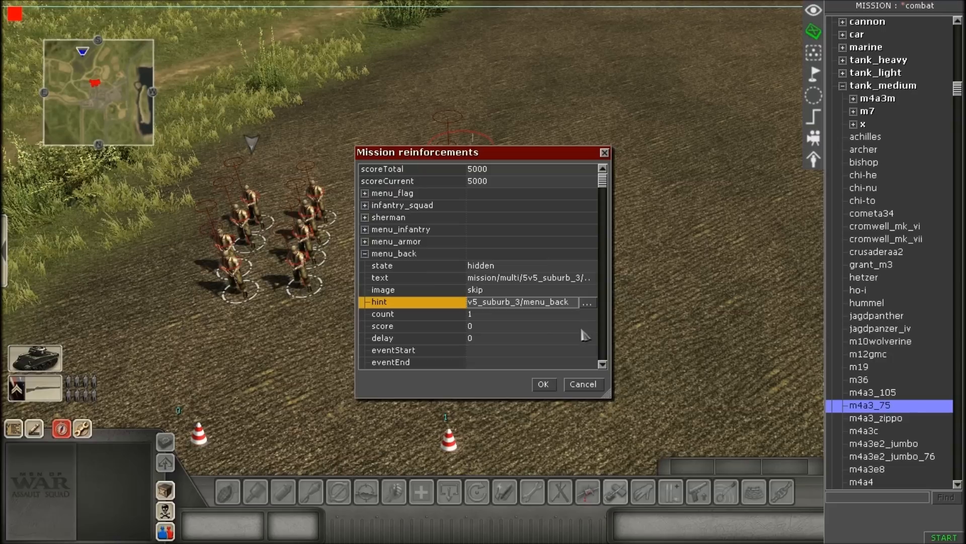
Step: Set the menu_back entry's count to -1 and assign the menu_back helper event as its eventStart
scroll(443, 309, down, 1)
click(489, 304)
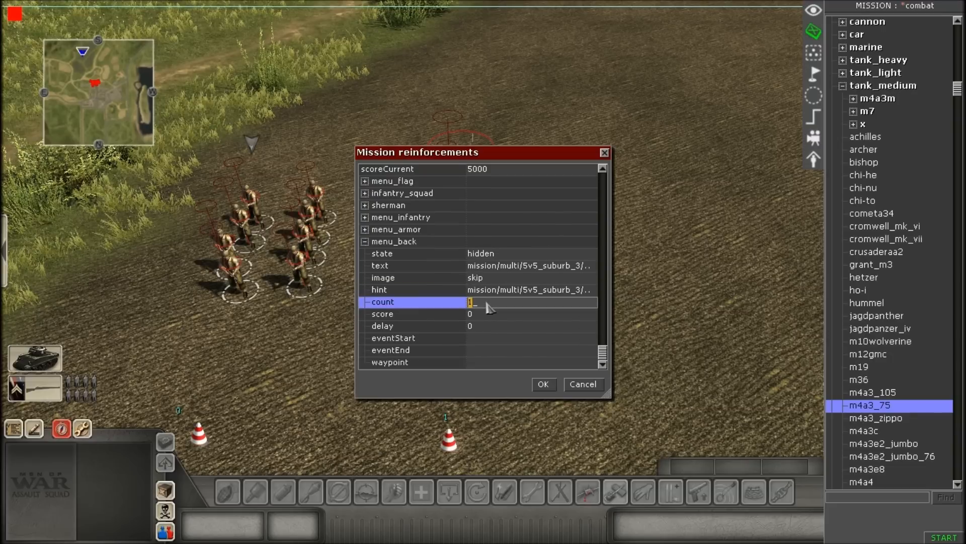
text(-1)
click(491, 313)
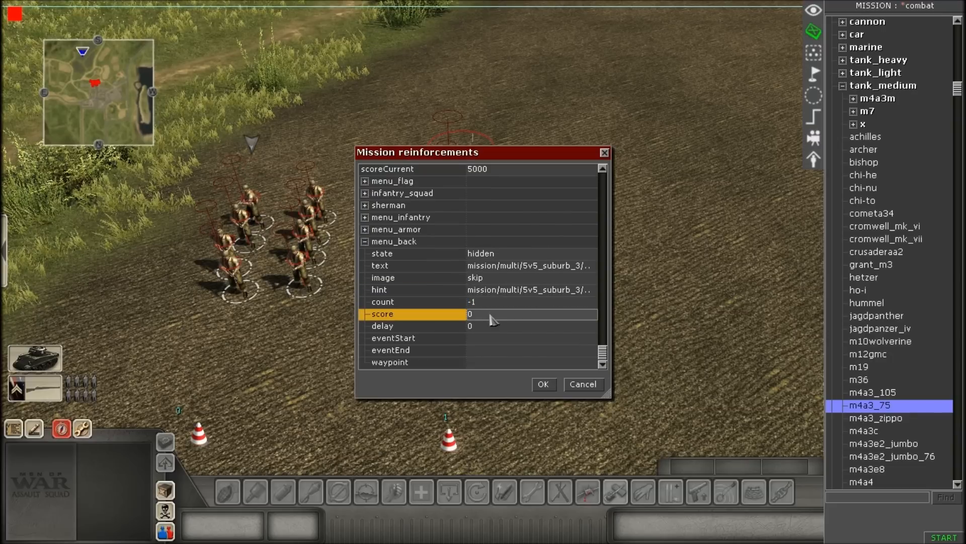
click(495, 341)
click(589, 340)
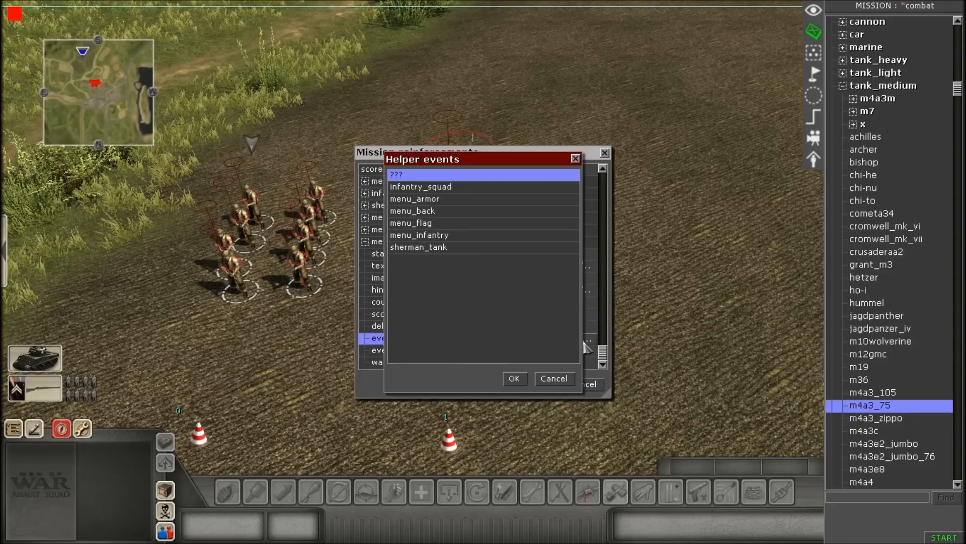
click(443, 210)
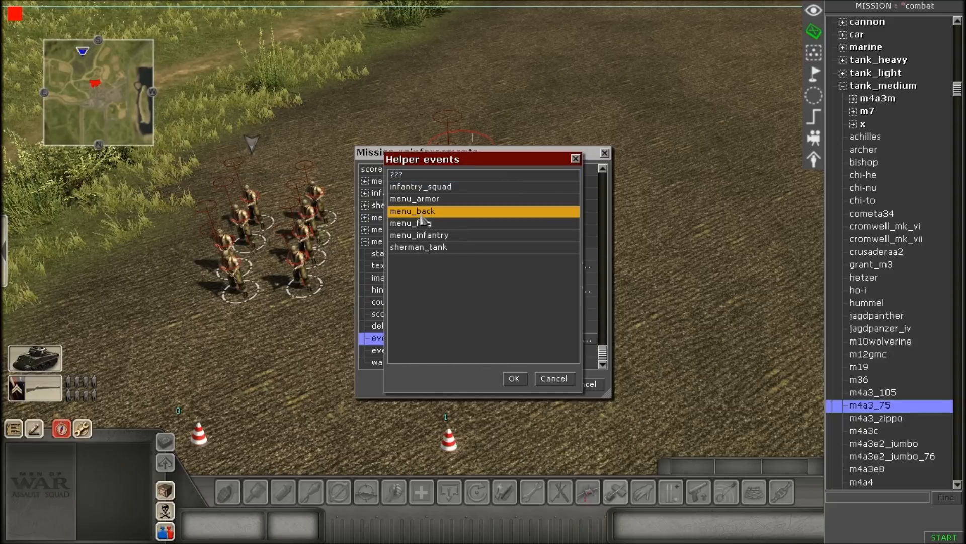
click(514, 378)
Step: Collapse the menu_back entry and accept the mission reinforcements and mission properties
click(365, 241)
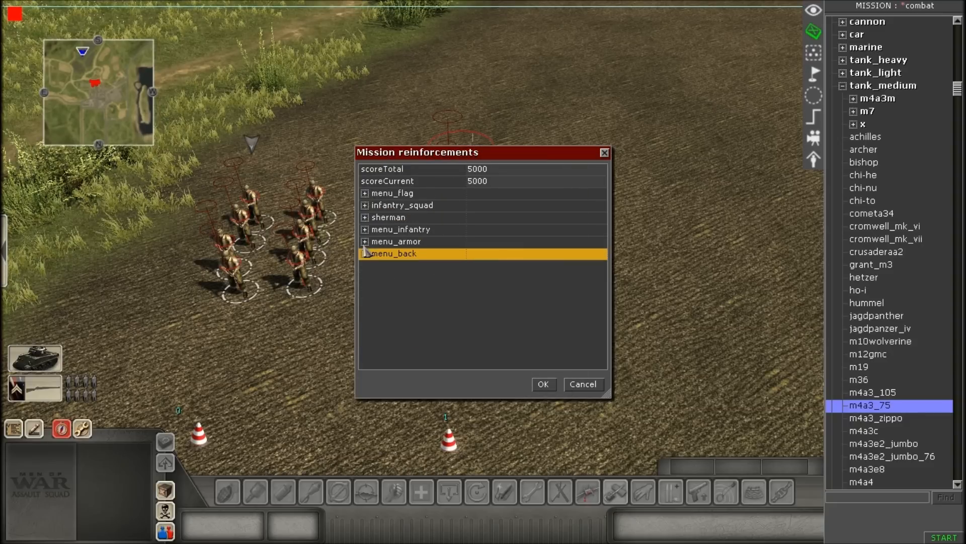
click(543, 384)
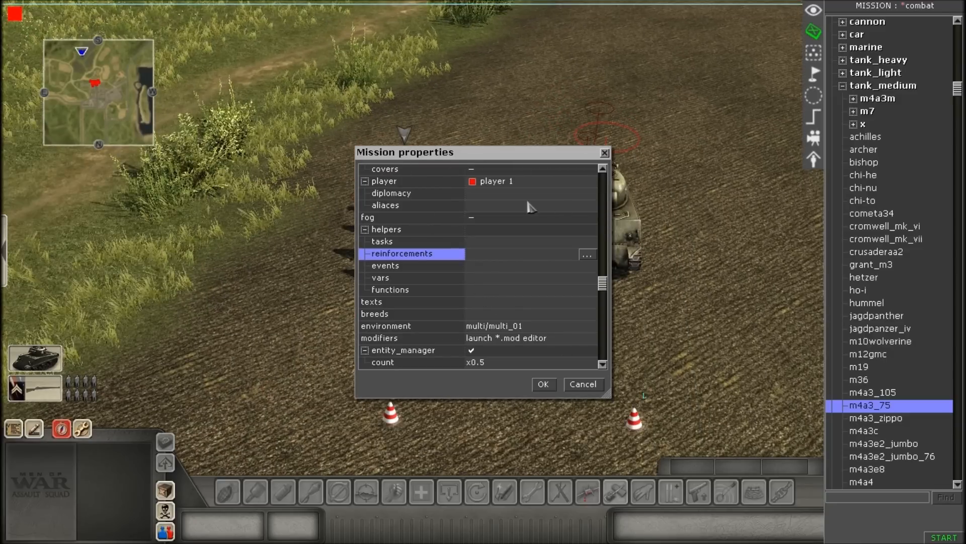
click(544, 384)
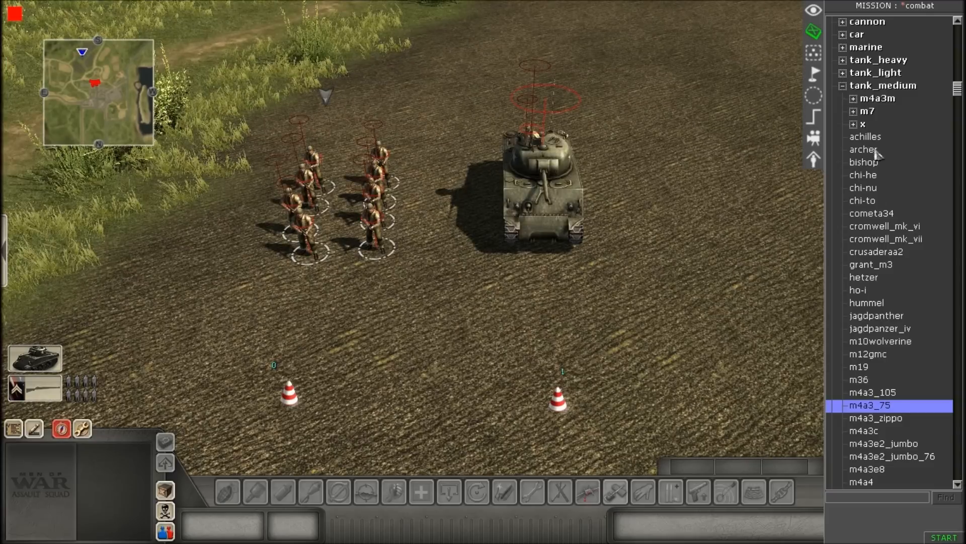
Step: Delete the existing music and environment triggers from the mission
click(816, 119)
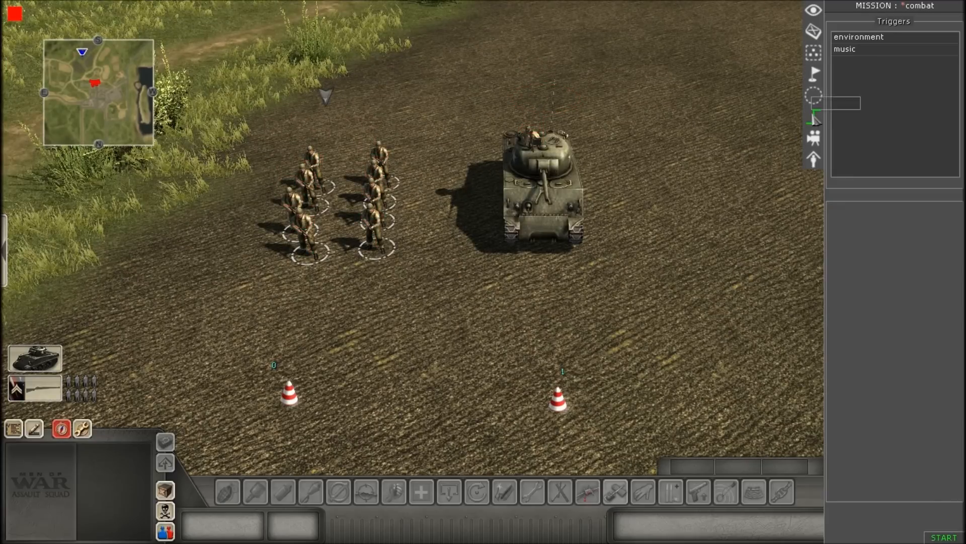
click(856, 50)
key(Delete)
click(455, 292)
key(Delete)
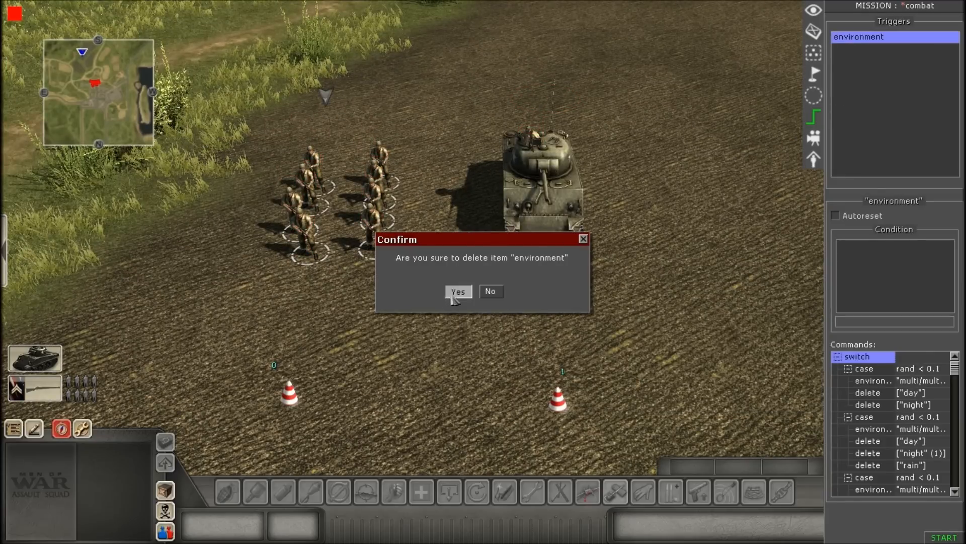
click(456, 292)
Step: Create a trigger named reinforcements/main_menu
right_click(914, 72)
click(916, 77)
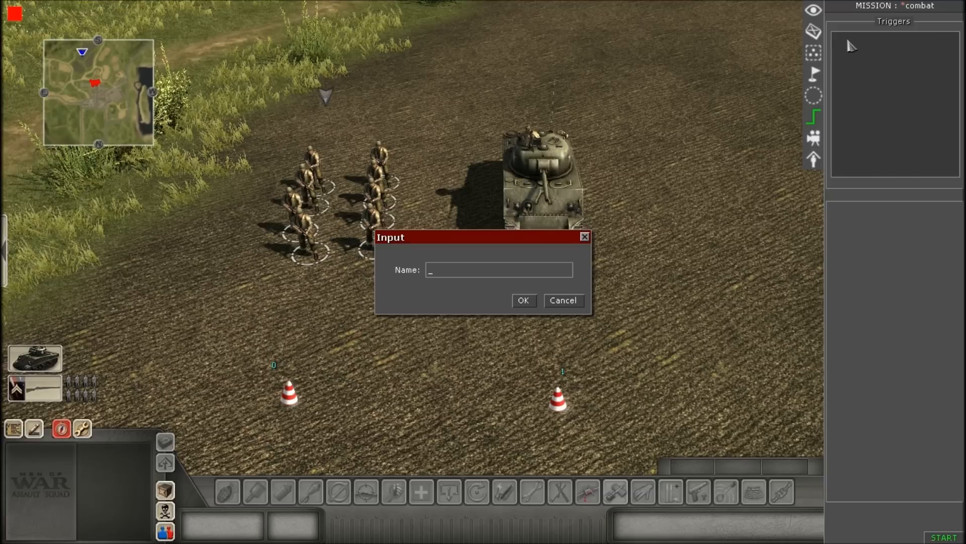
text(reinforcmen)
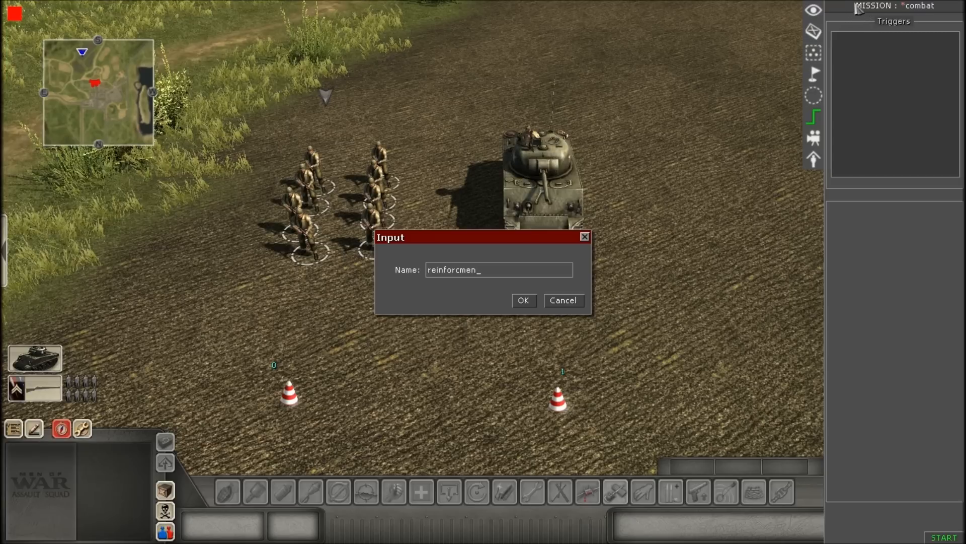
text(tscements/)
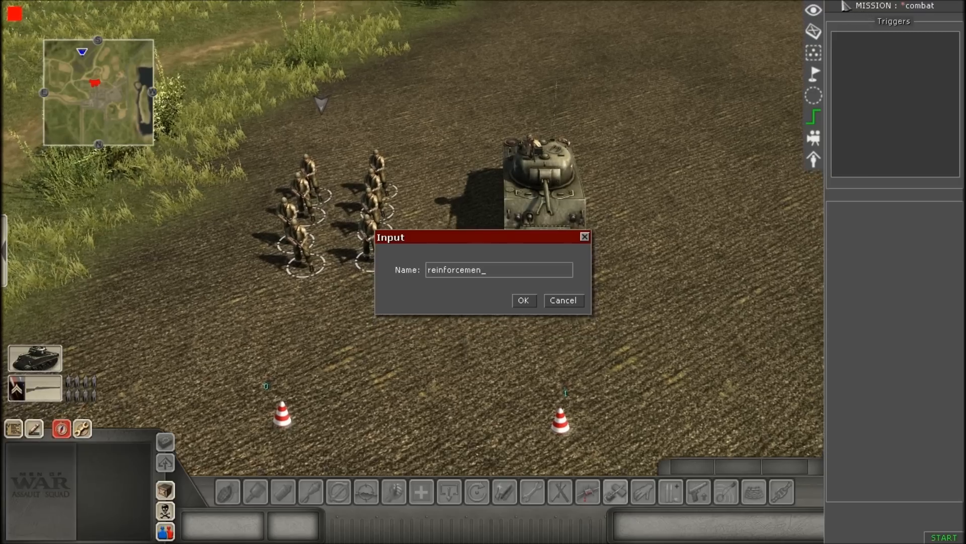
text(menu)
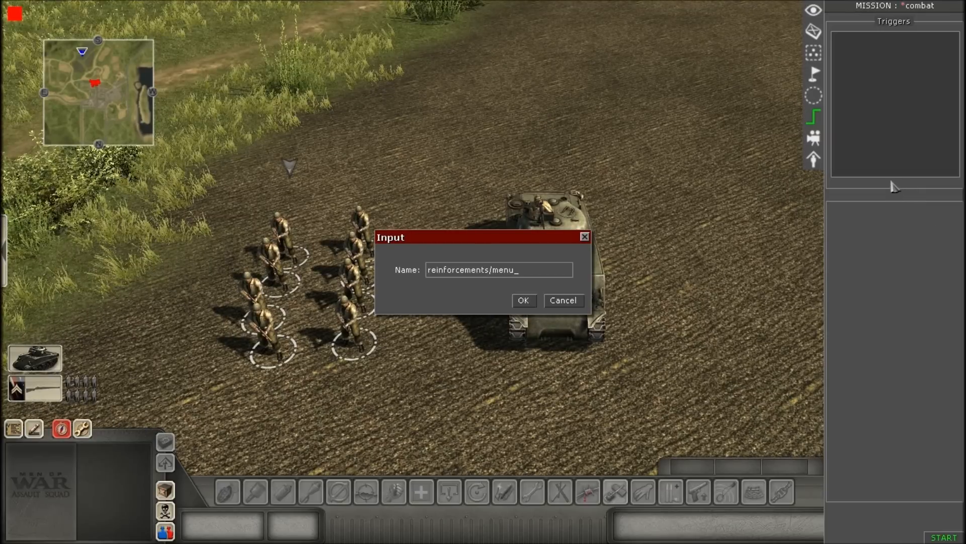
text(_)
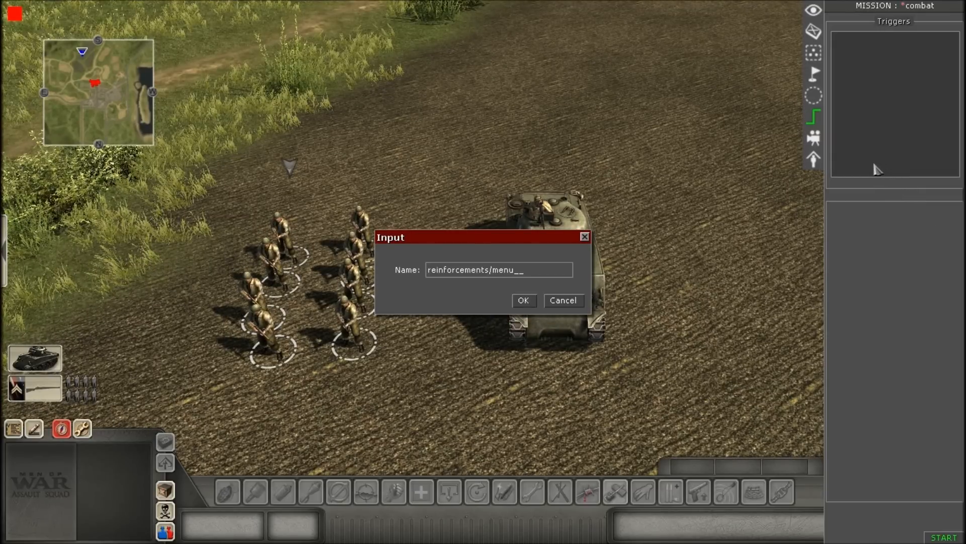
key(BackSpace)
key(BackSpace)
key(BackSpace)
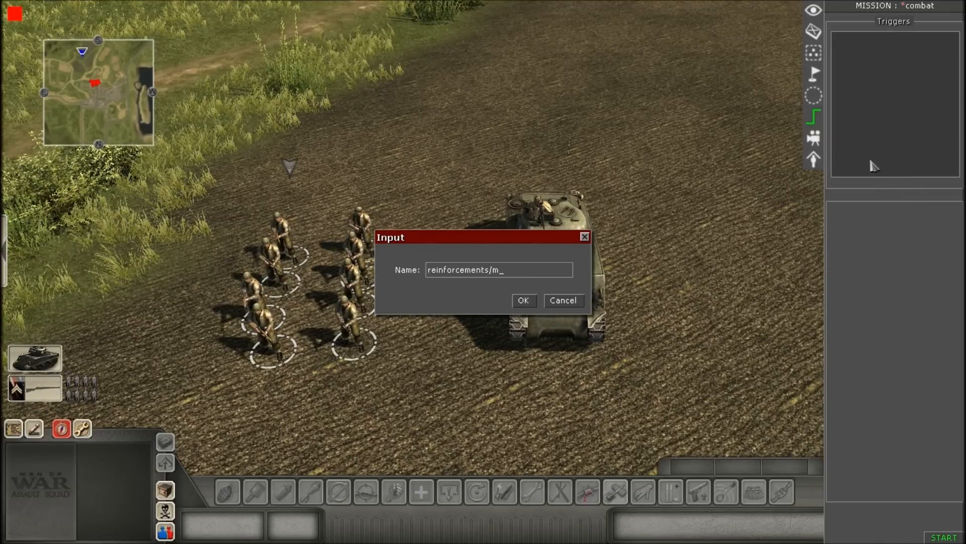
text(ain_menu)
key(Return)
middle_drag(553, 141, 552, 142)
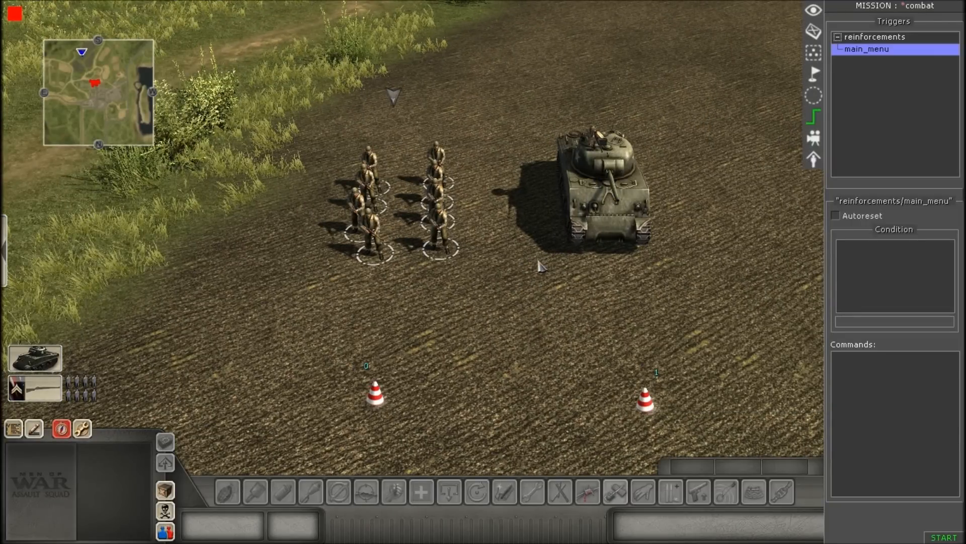
Step: Add an event condition to the main_menu trigger
click(874, 49)
middle_drag(609, 209, 615, 211)
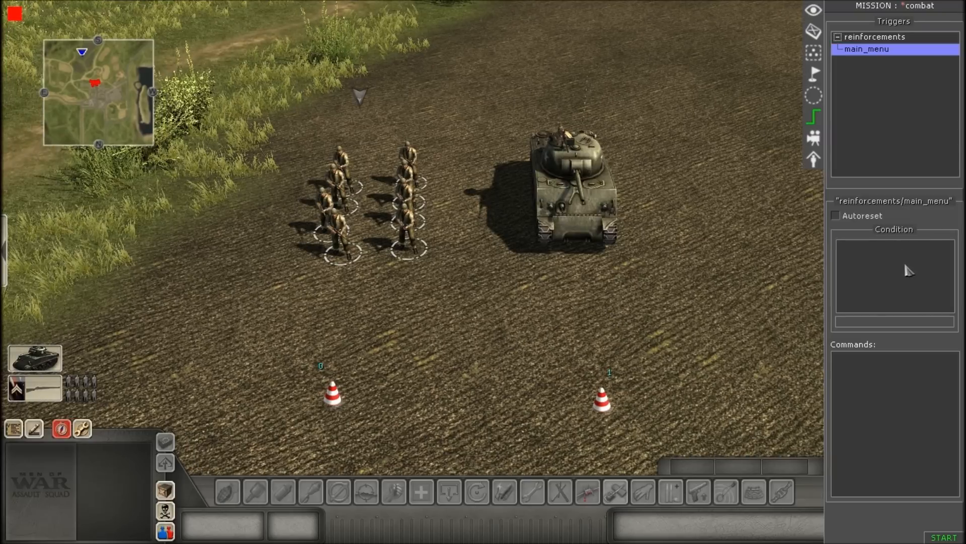
right_click(889, 263)
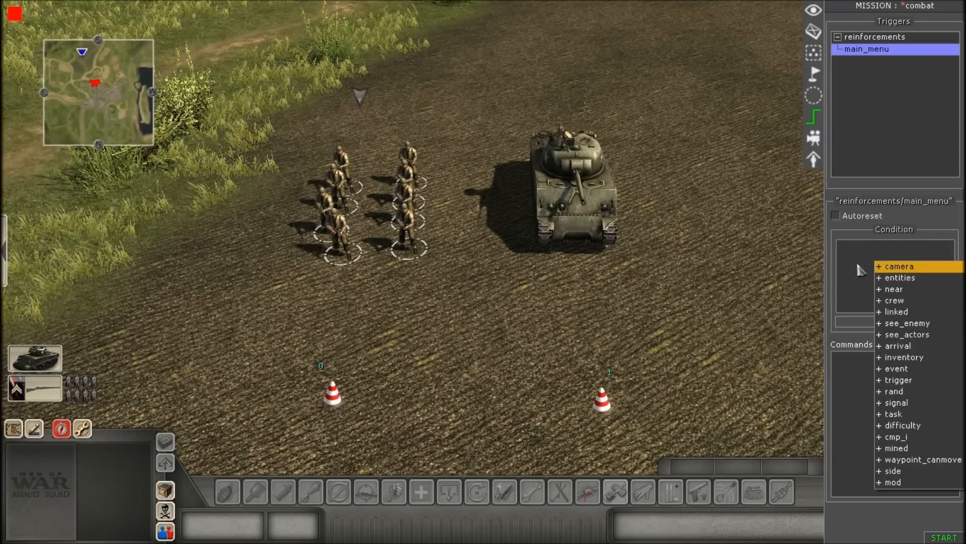
click(897, 368)
Step: Set the main_menu trigger's event condition to the menu_back helper event, keeping the mode at work
double_click(882, 251)
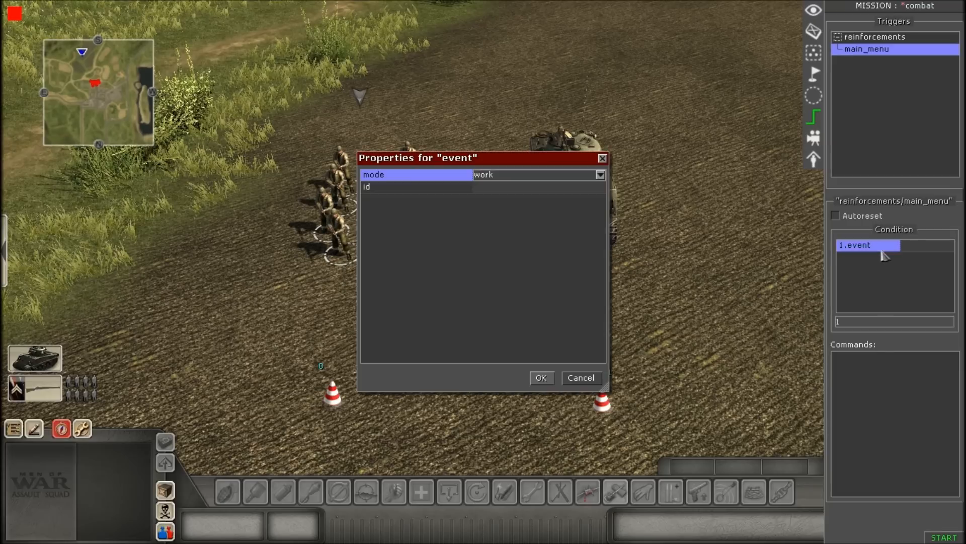
click(525, 188)
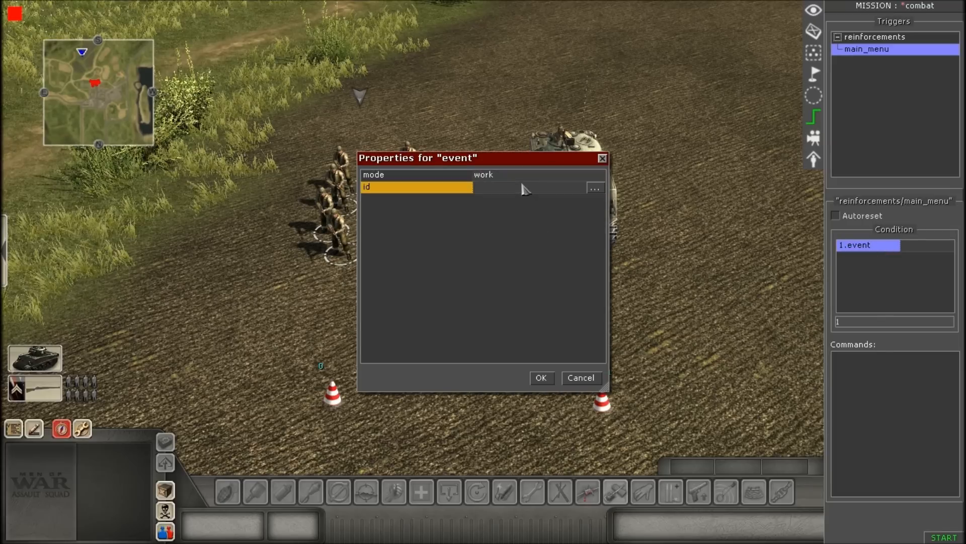
click(595, 188)
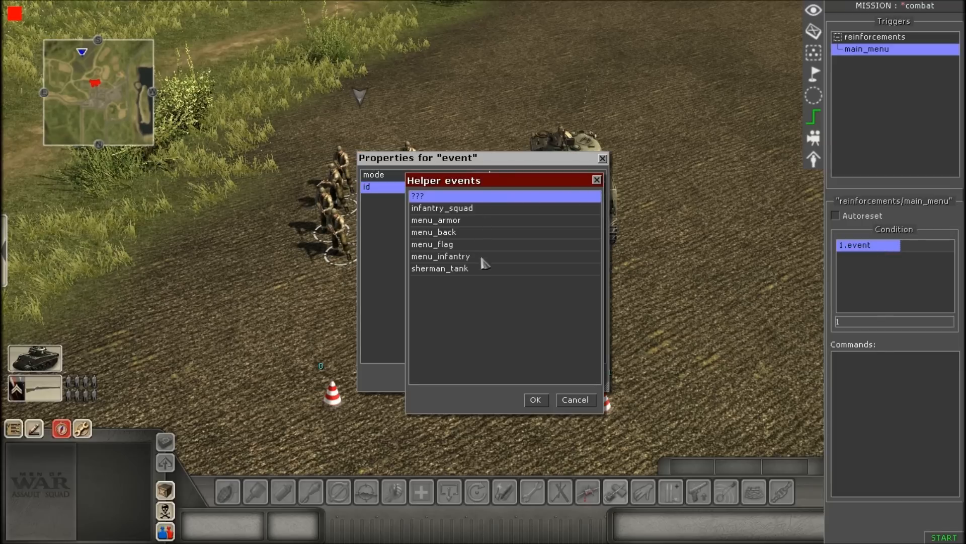
click(464, 233)
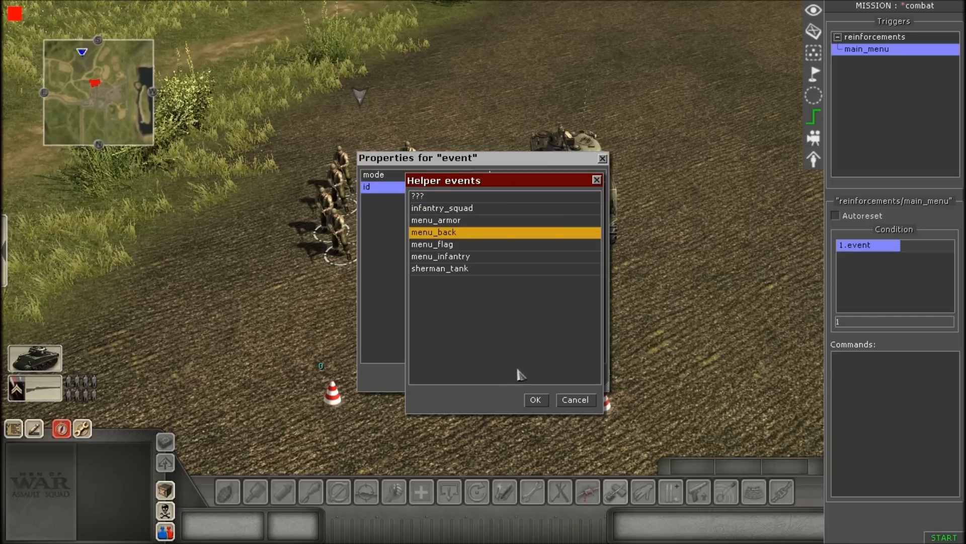
click(576, 400)
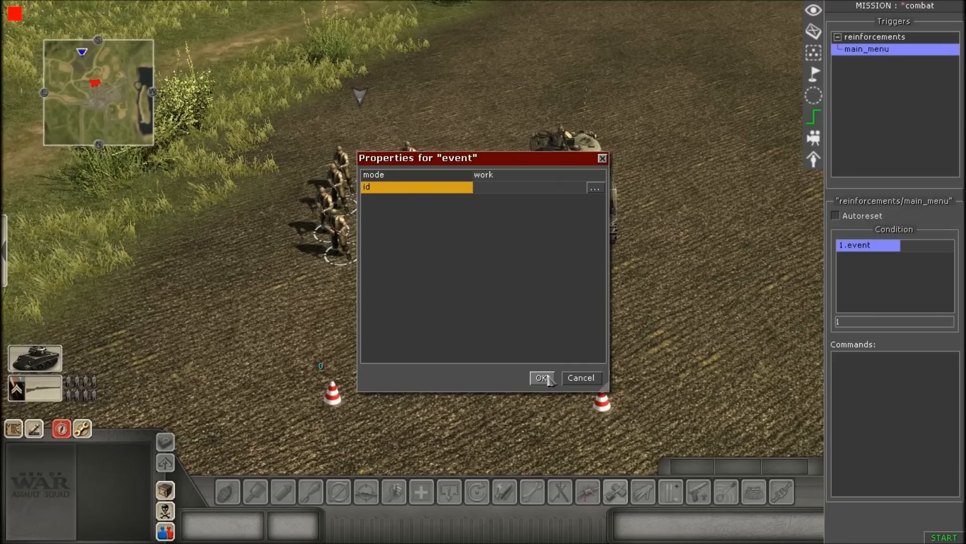
click(595, 188)
click(437, 233)
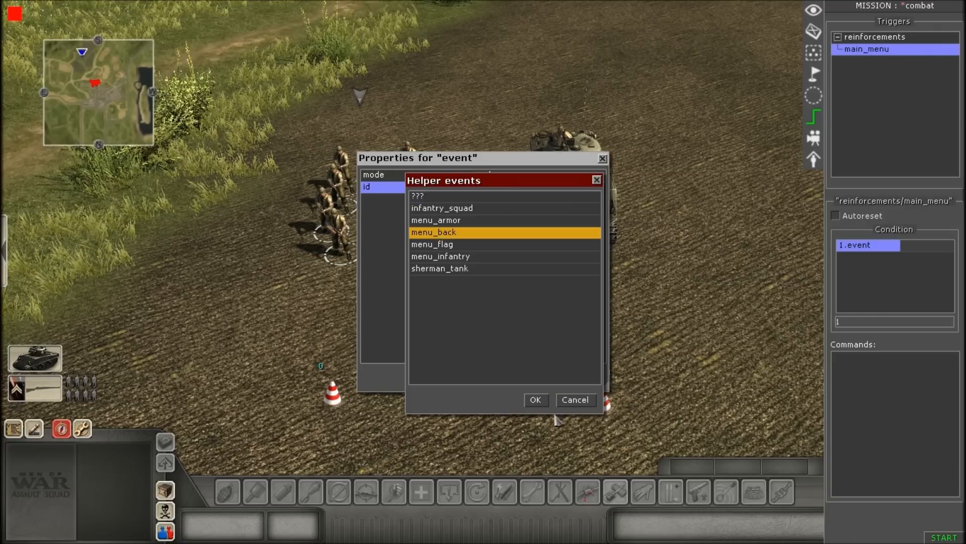
click(548, 398)
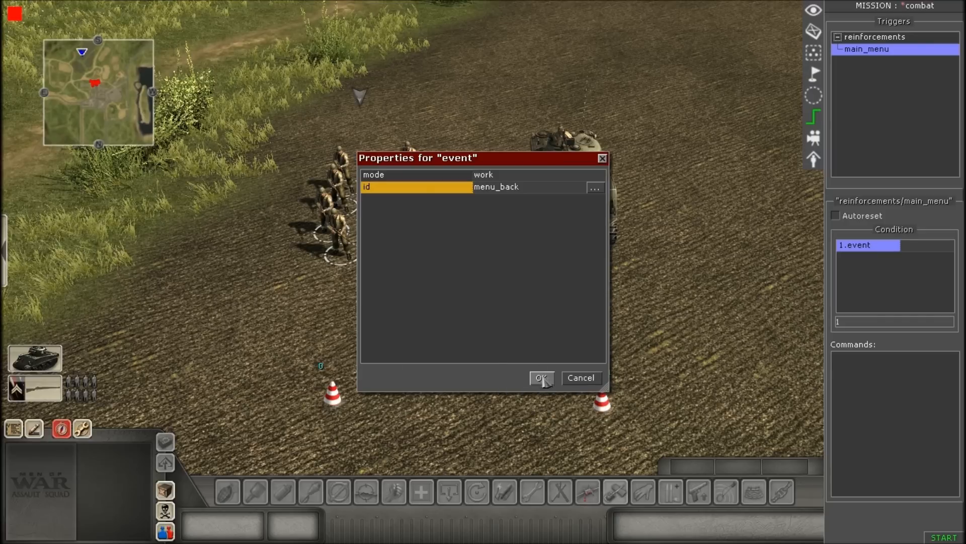
click(541, 378)
Step: Add an event command to the main_menu trigger and assign it the menu_back helper event
right_click(880, 366)
click(867, 367)
right_click(870, 365)
click(884, 372)
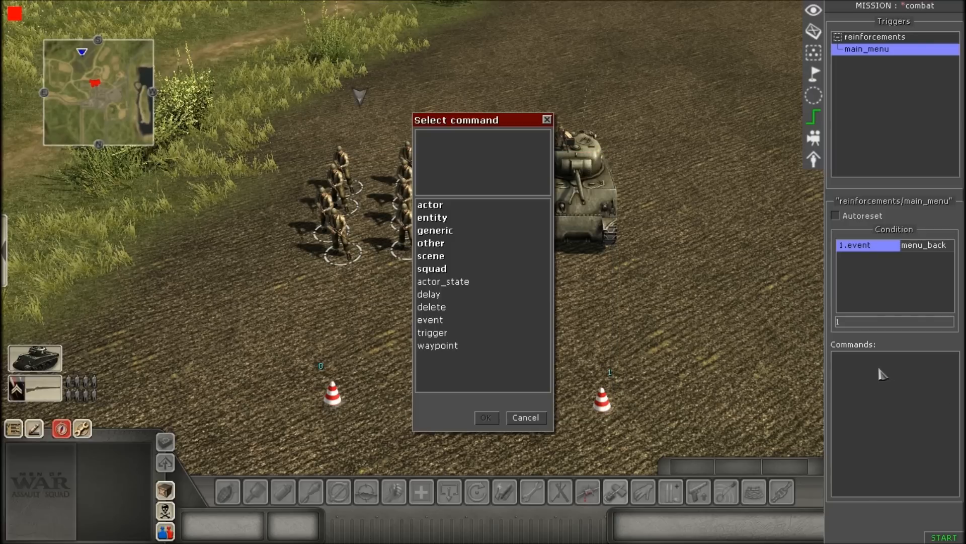
double_click(442, 321)
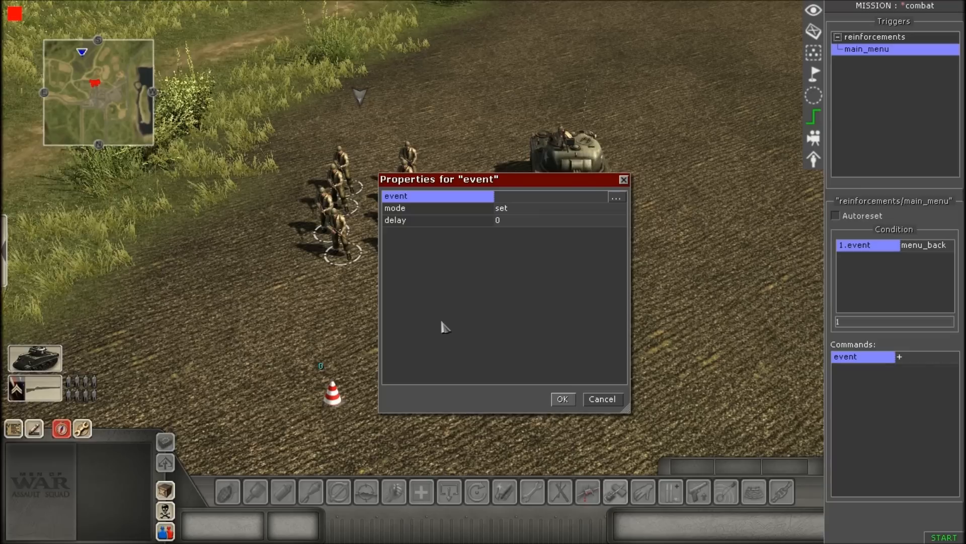
click(615, 198)
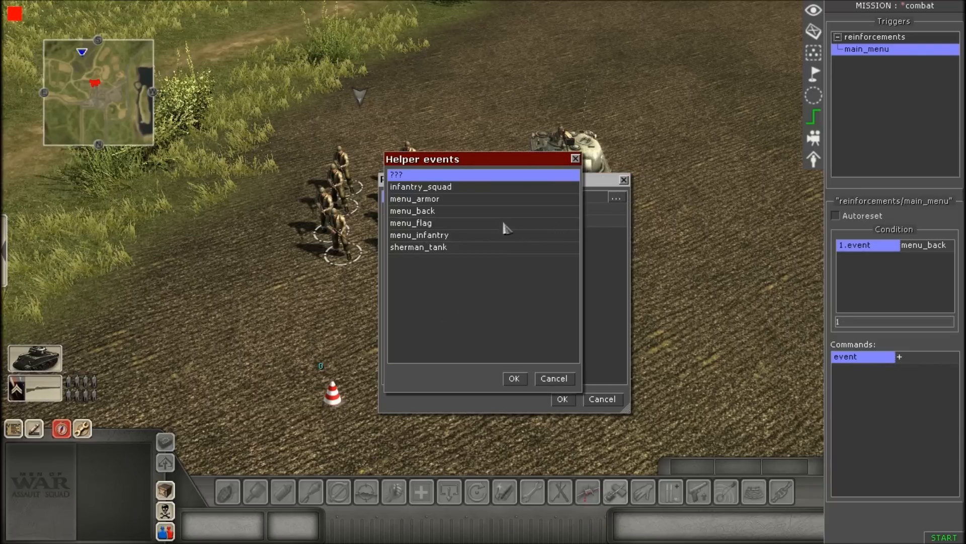
click(436, 212)
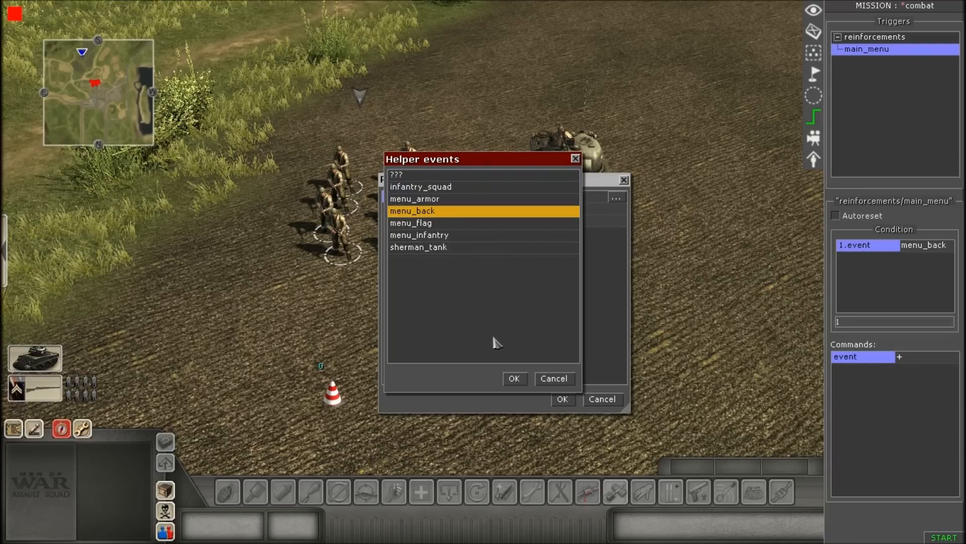
click(514, 379)
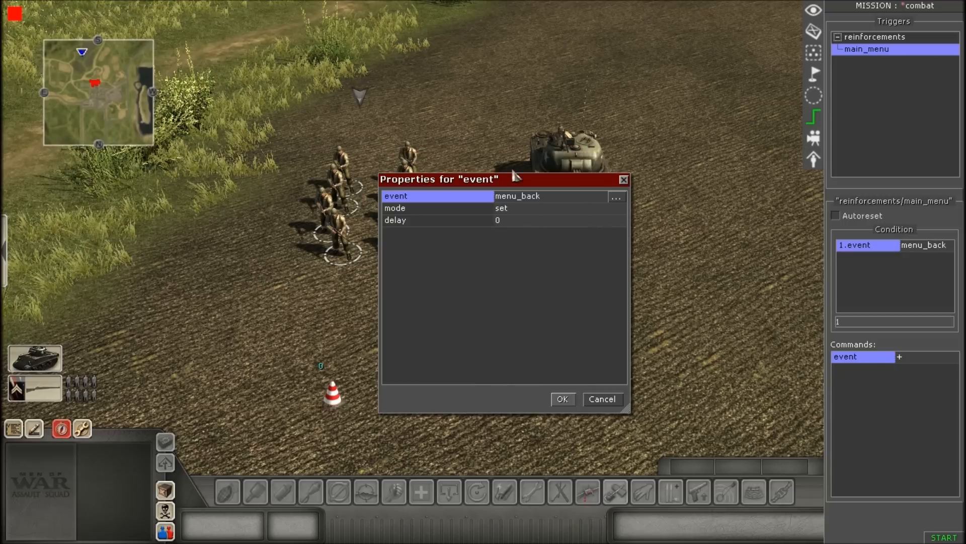
Step: Set the menu_back event command's mode to reset and accept its properties
click(521, 213)
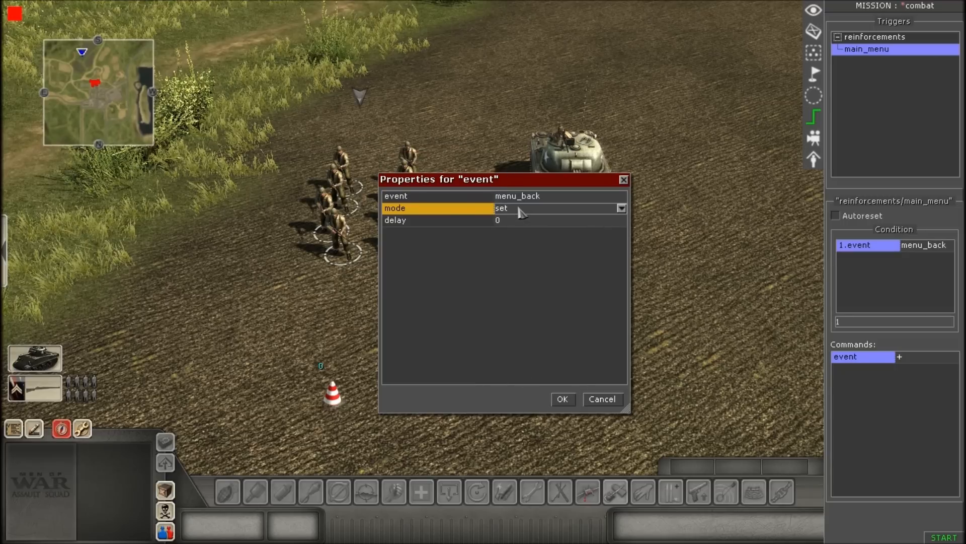
click(521, 212)
click(518, 221)
click(540, 210)
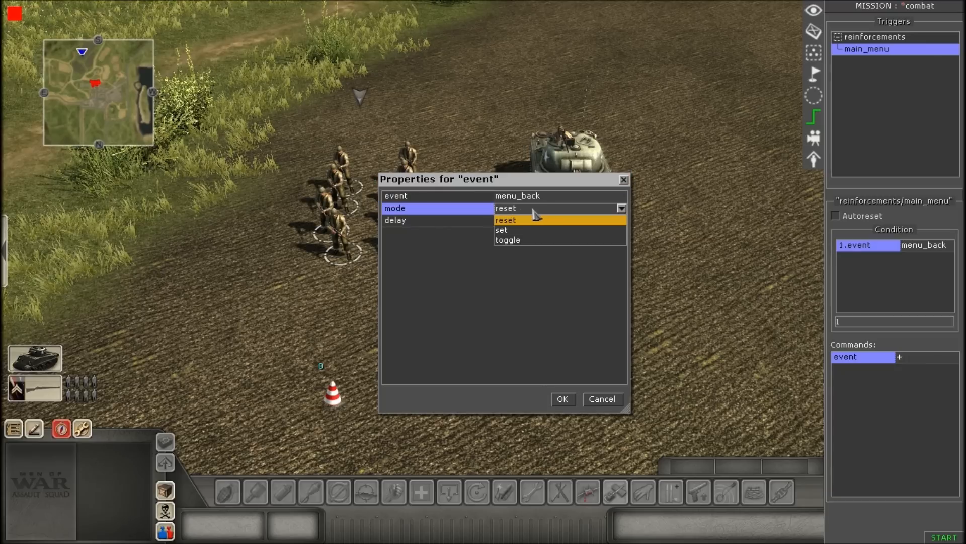
click(515, 223)
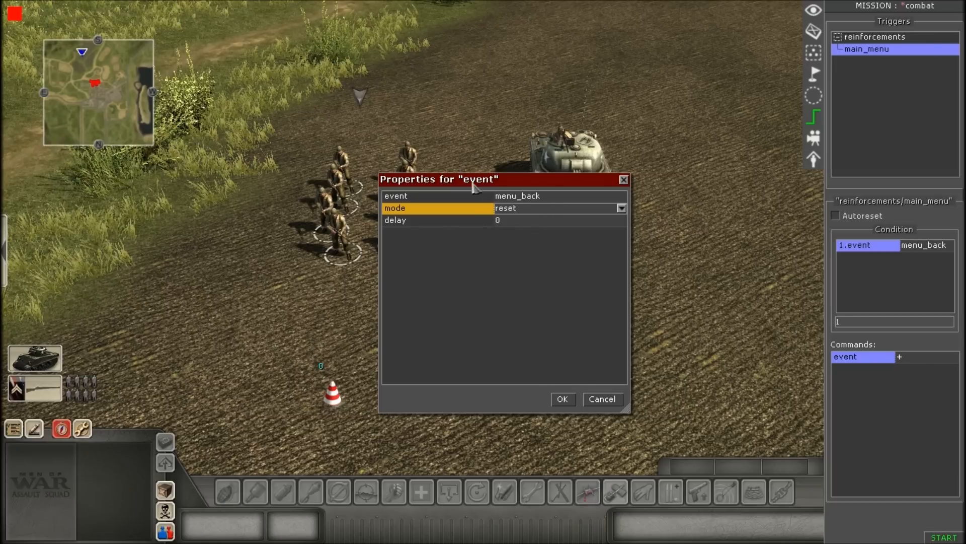
click(518, 210)
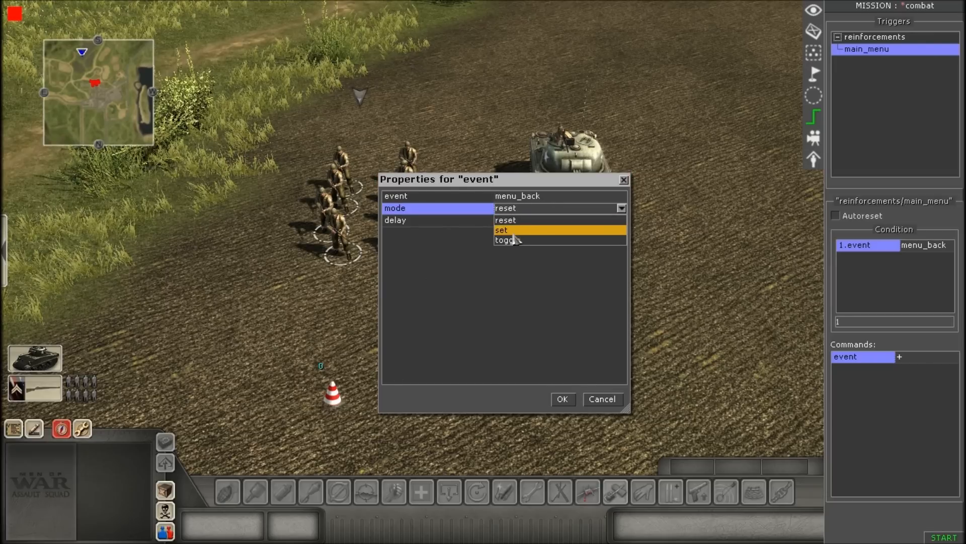
click(515, 233)
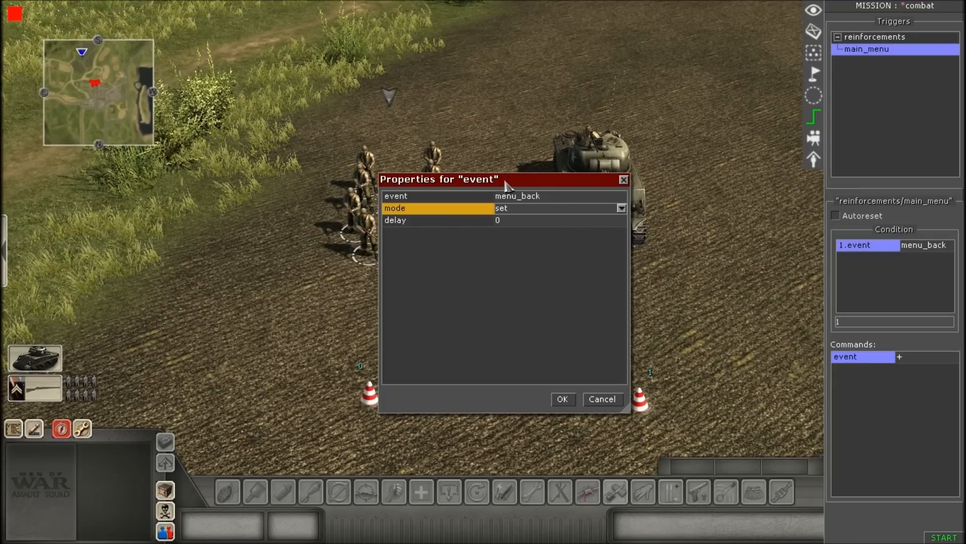
click(516, 214)
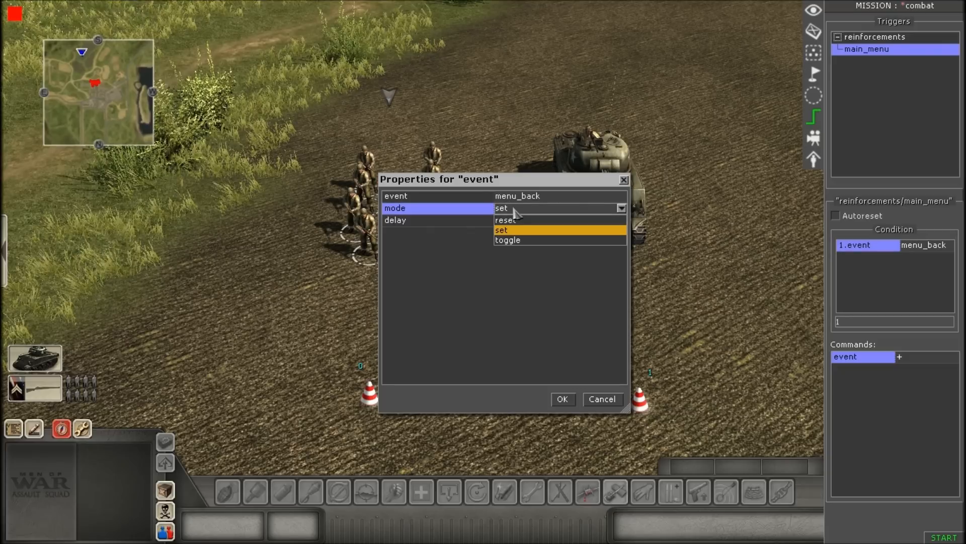
click(515, 220)
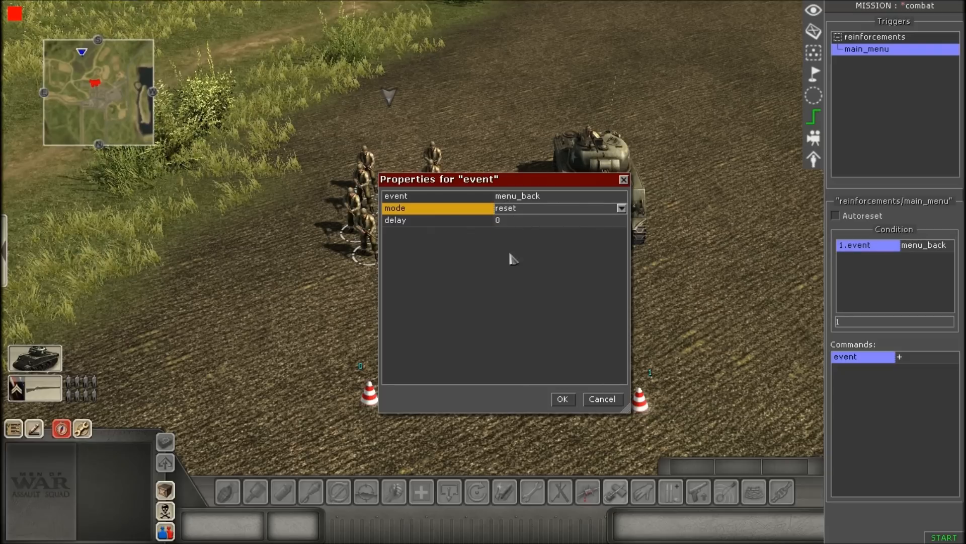
click(570, 400)
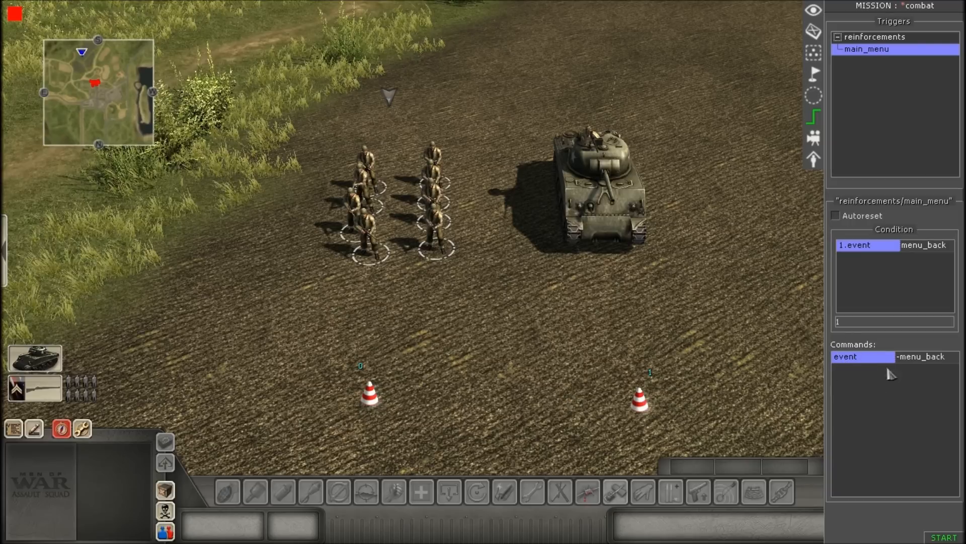
Step: Add a reinforcement command from the other category to the main_menu trigger, after the event command
click(884, 250)
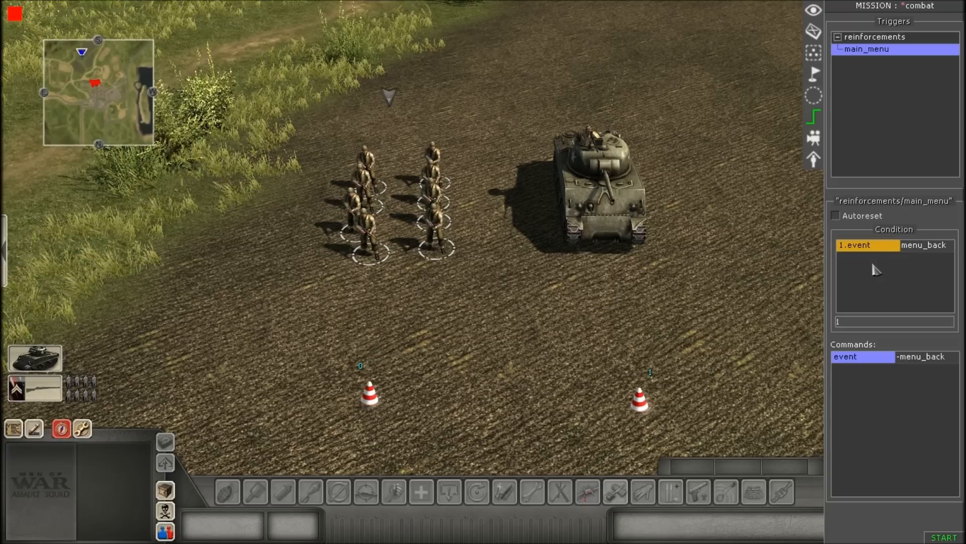
click(868, 356)
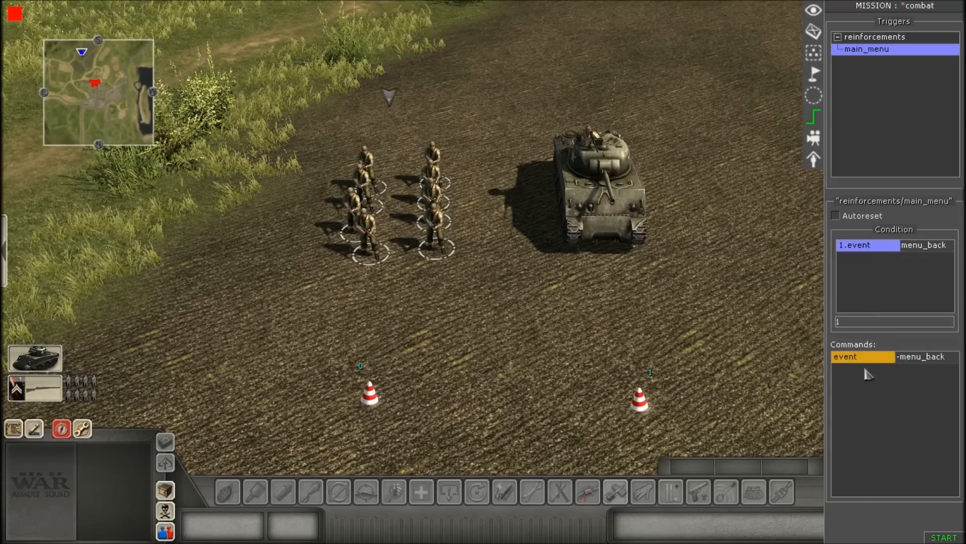
right_click(882, 392)
right_click(880, 377)
click(884, 383)
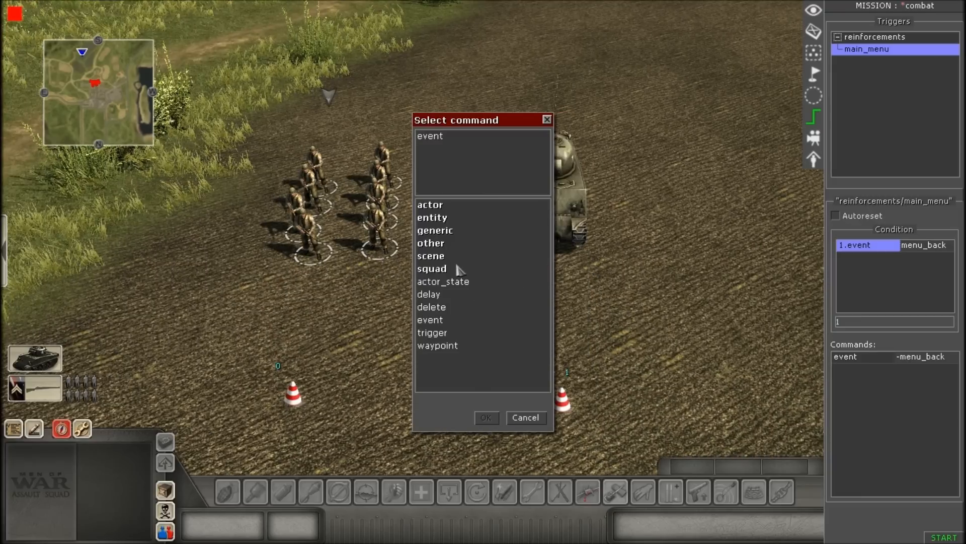
double_click(436, 245)
scroll(442, 254, down, 1)
scroll(446, 267, up, 1)
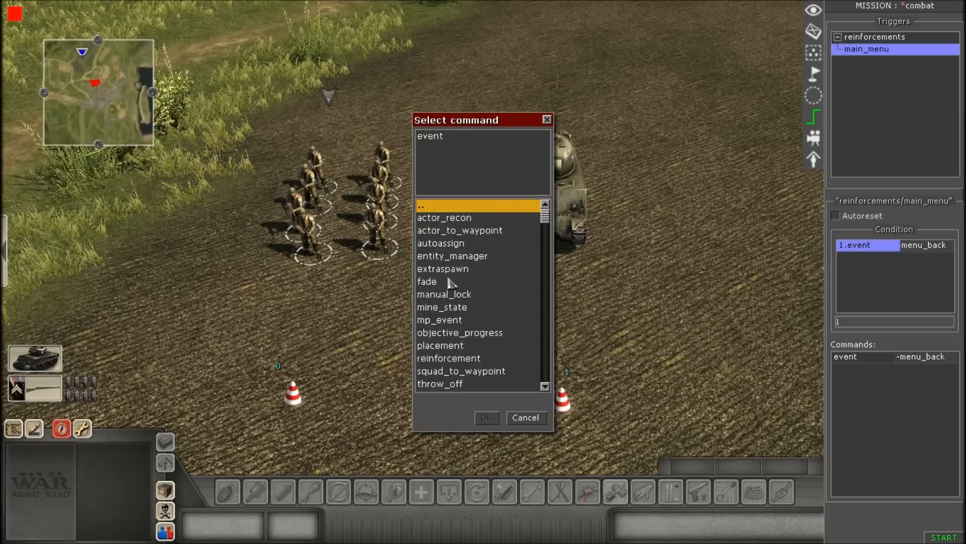
double_click(445, 357)
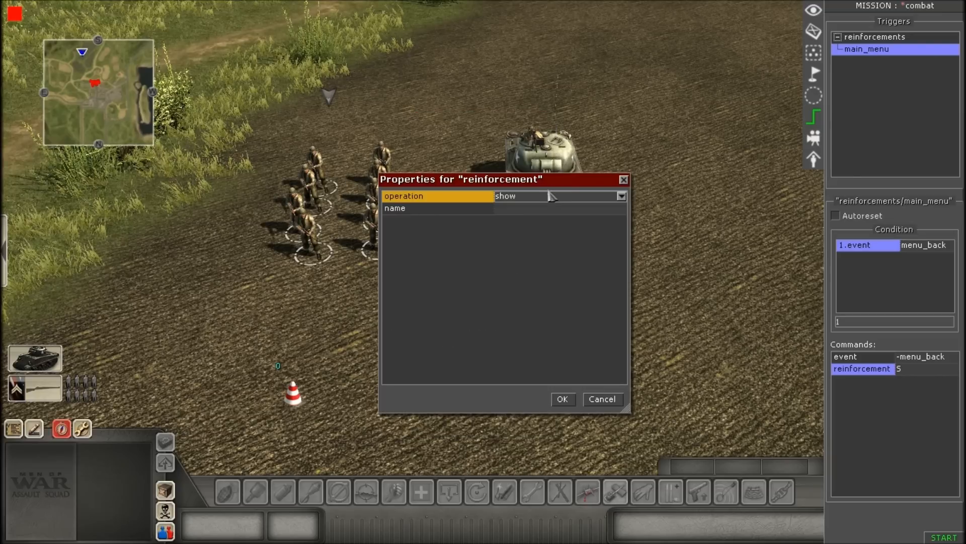
Step: Configure the reinforcement command with the show operation and the name menu_flag, and accept its properties
click(533, 197)
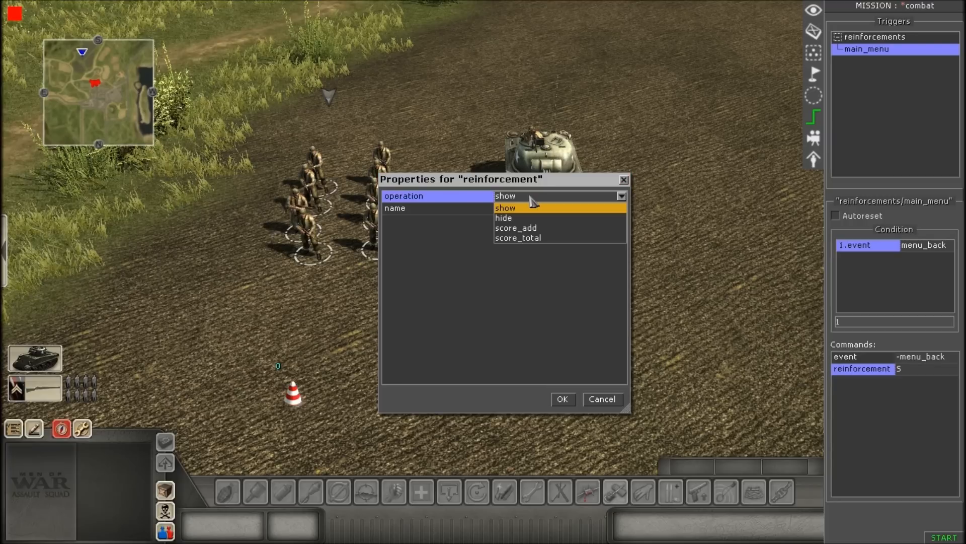
click(532, 208)
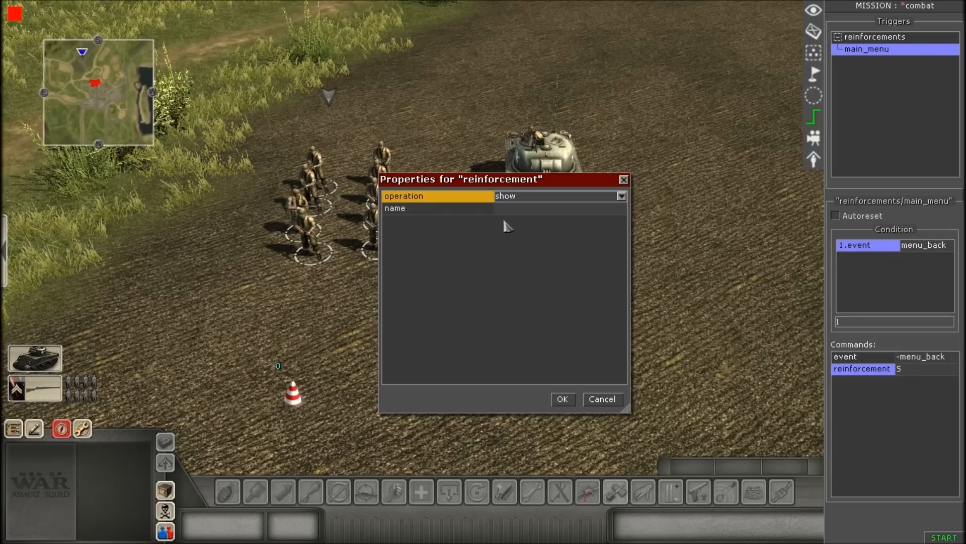
click(533, 197)
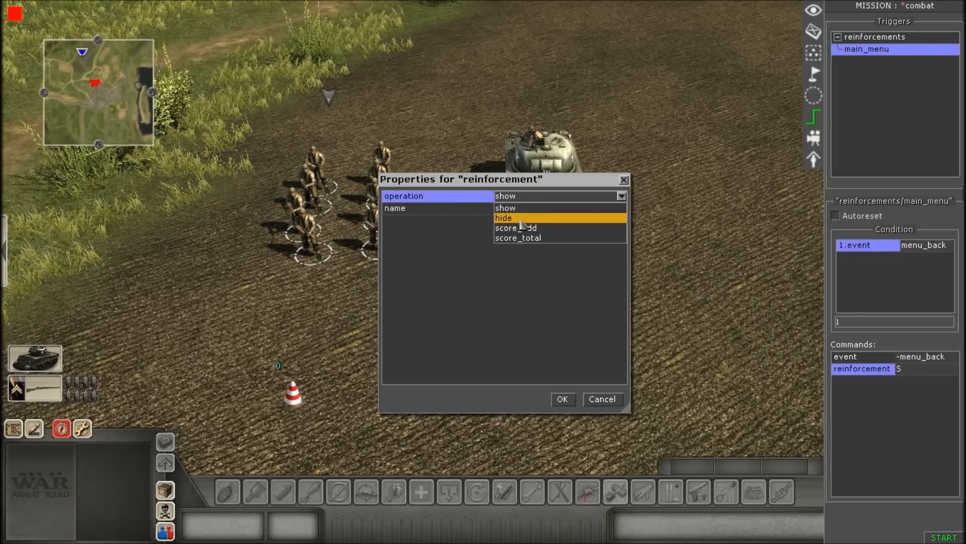
click(520, 209)
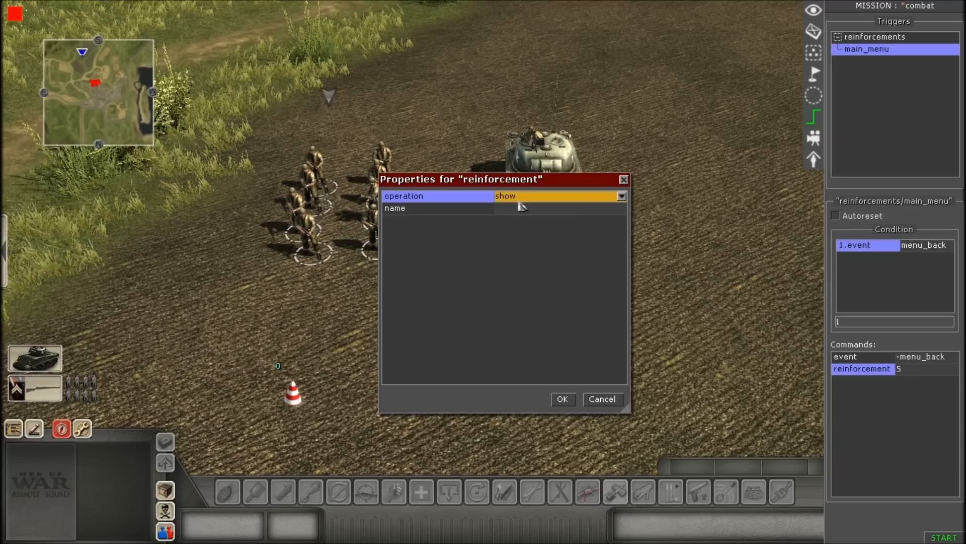
click(523, 211)
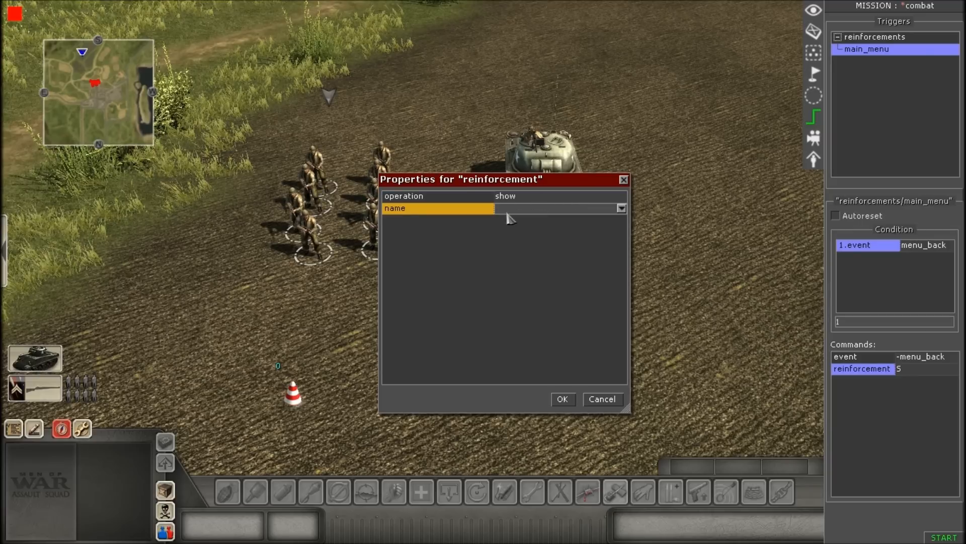
click(516, 208)
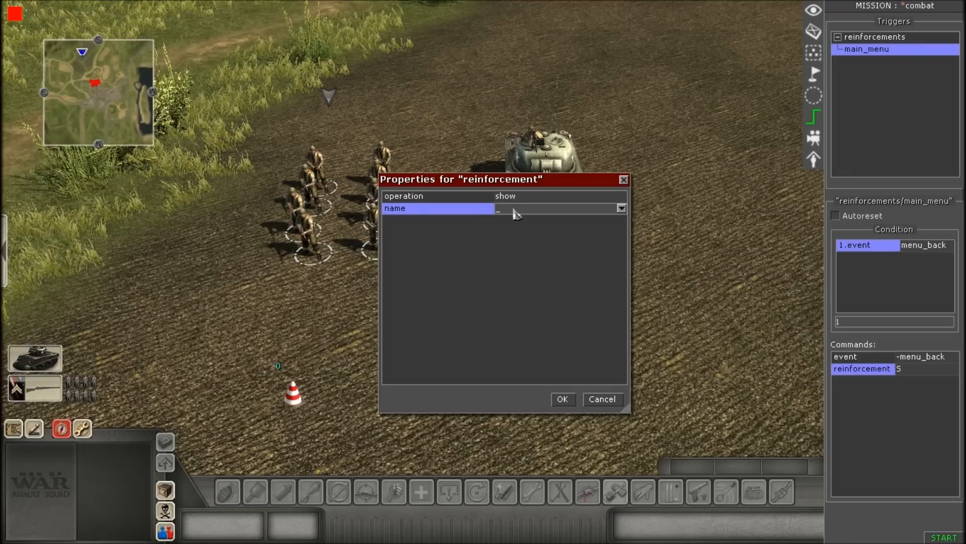
click(622, 208)
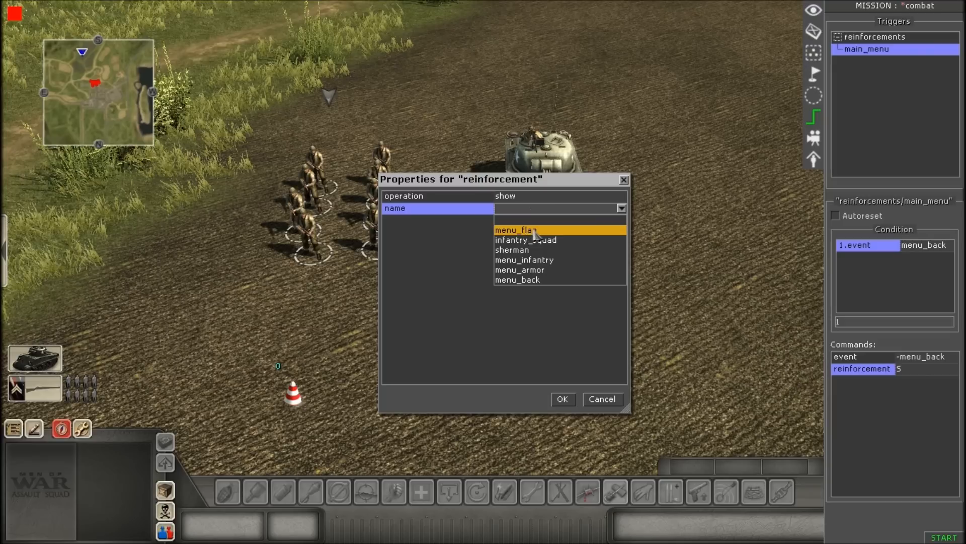
click(536, 229)
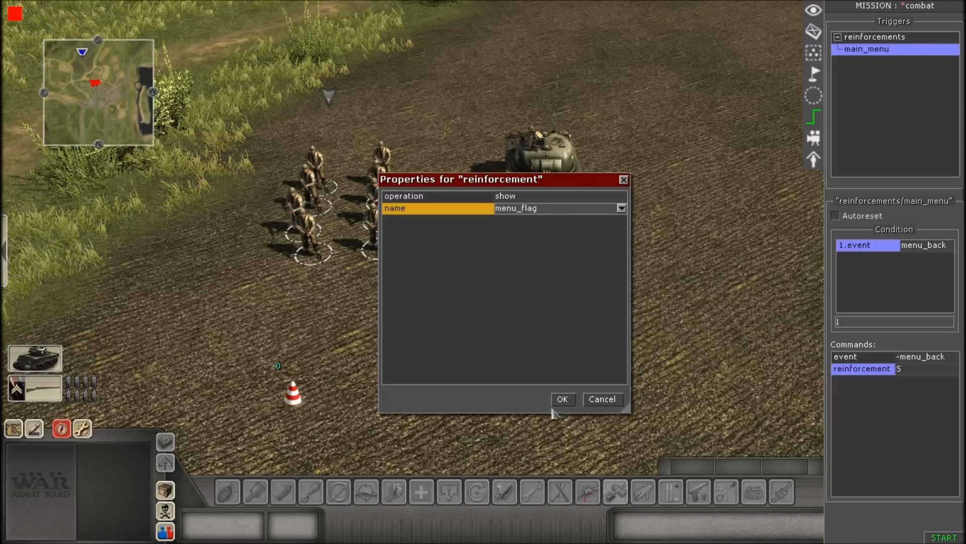
click(563, 399)
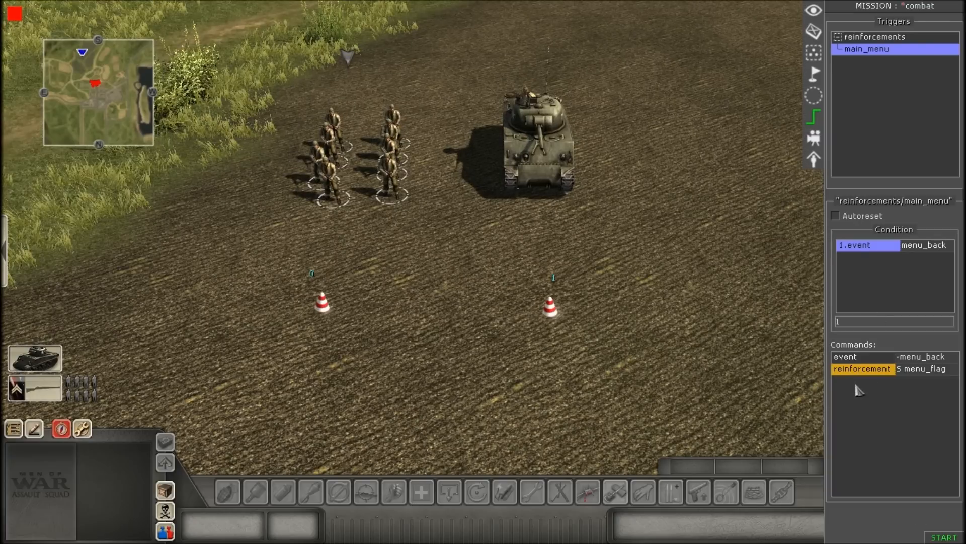
Step: Make three copies of the reinforcement command that shows menu_flag in the main_menu trigger
right_click(854, 371)
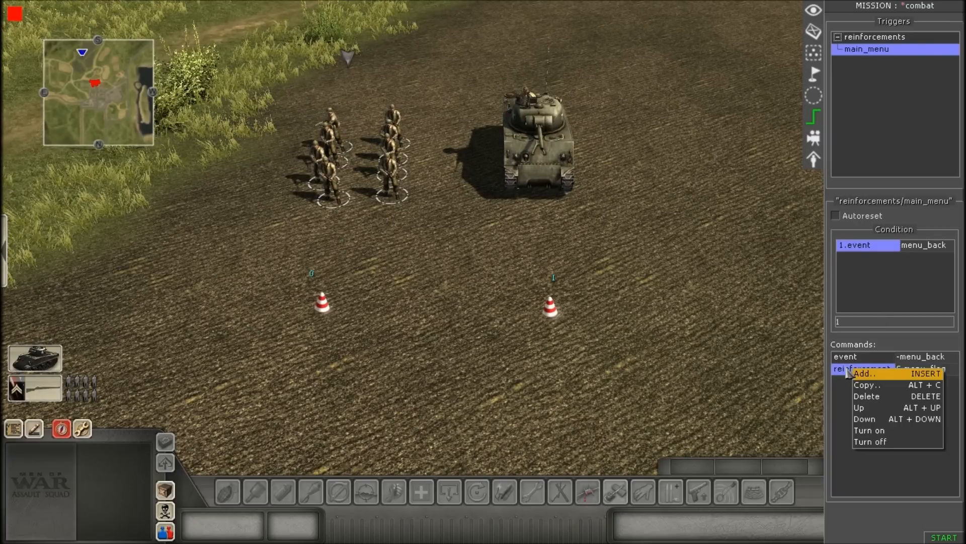
click(849, 374)
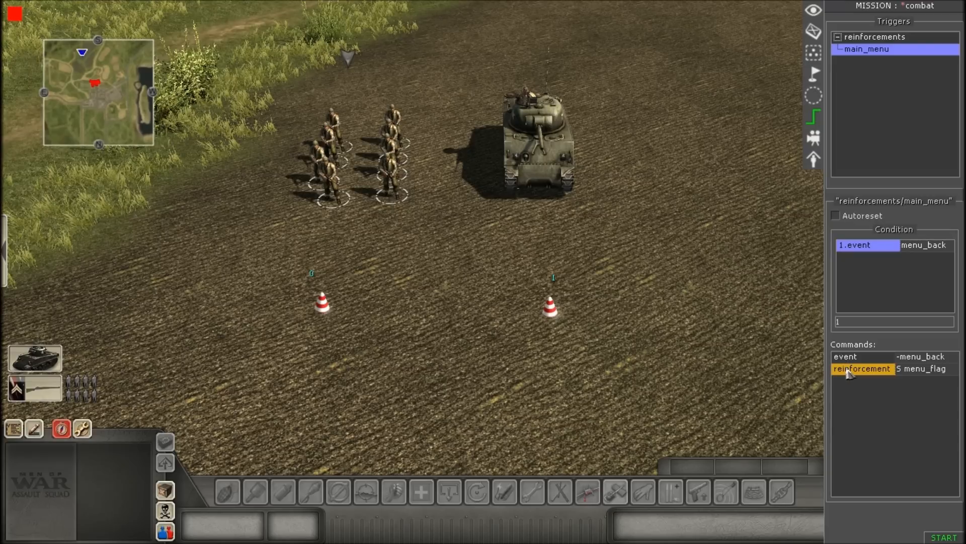
key(ctrl+v)
key(ctrl+v)
key(ctrl+v)
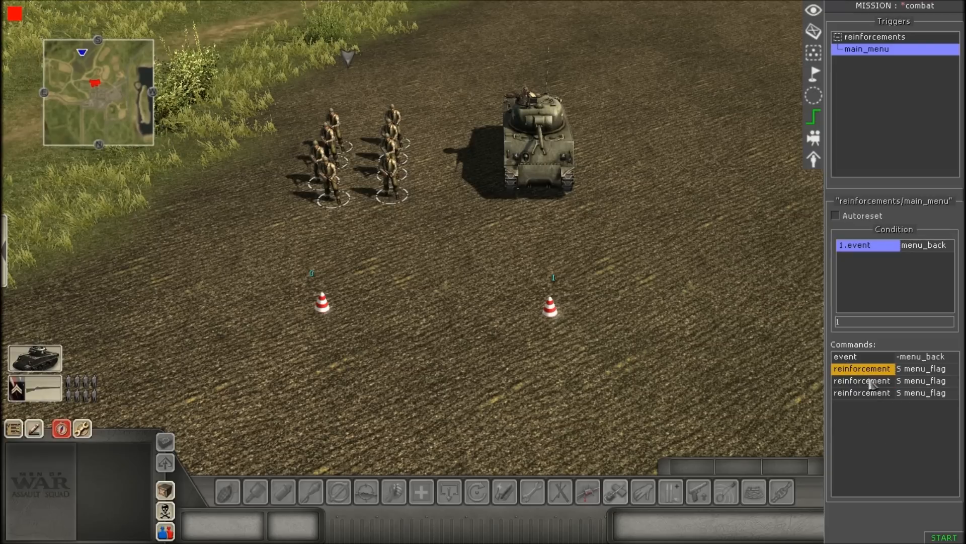
Step: Set the second reinforcement command in the main_menu trigger to show menu_infantry
click(871, 382)
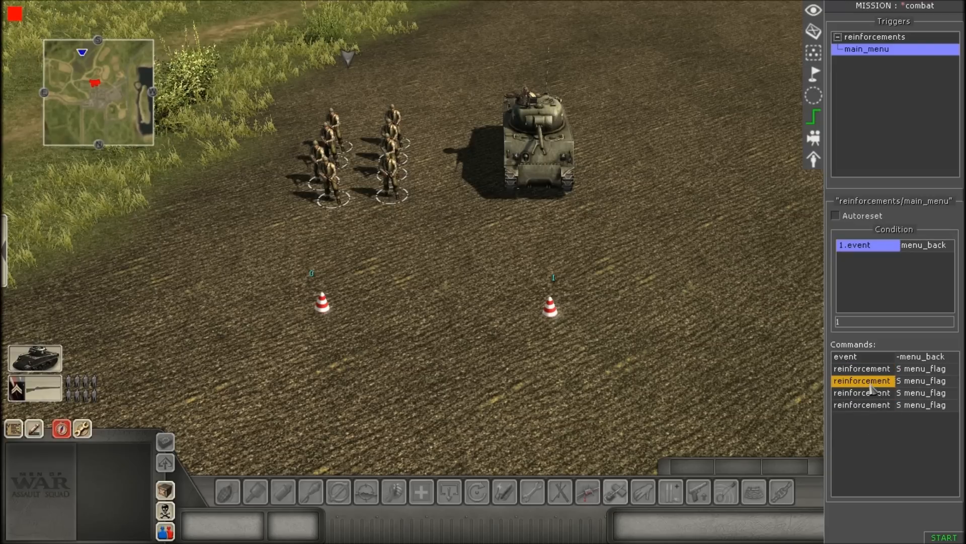
double_click(872, 386)
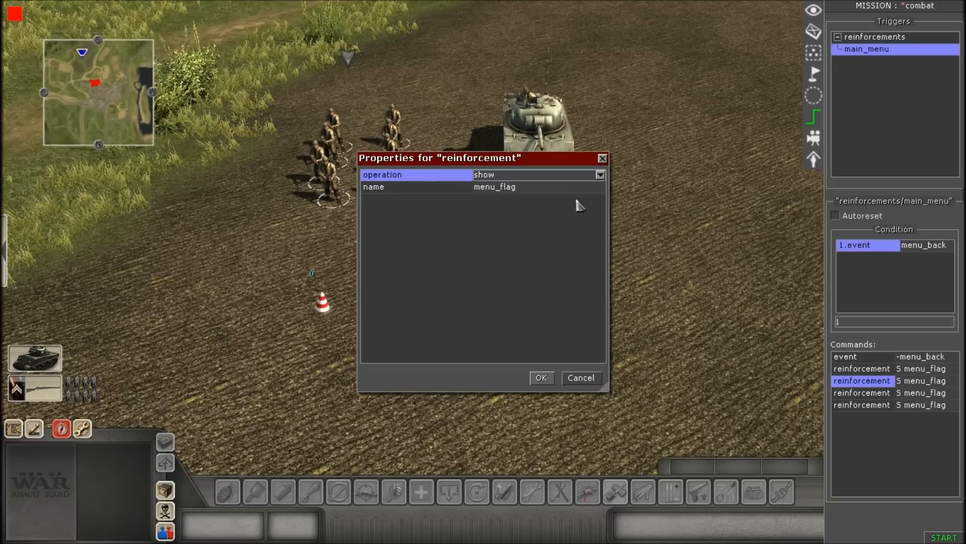
click(520, 187)
click(599, 187)
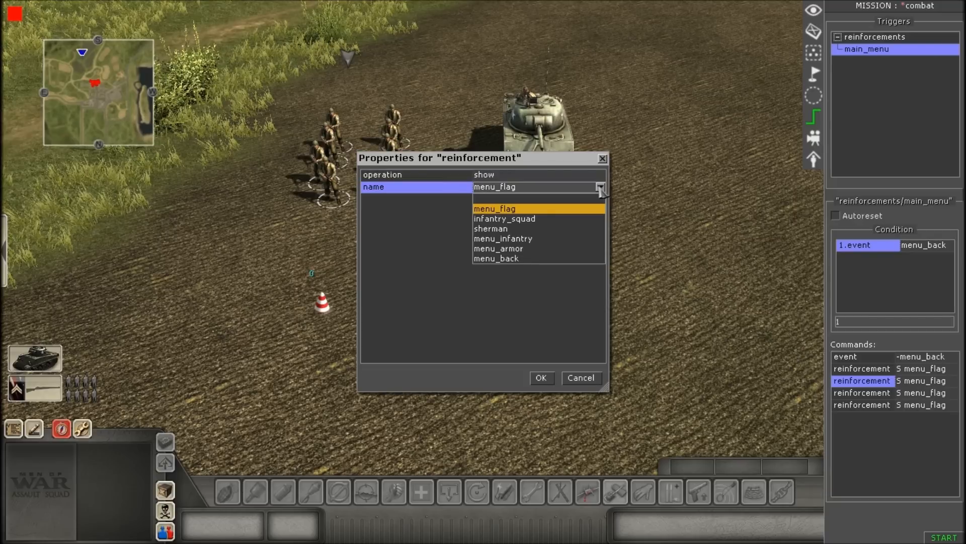
click(534, 240)
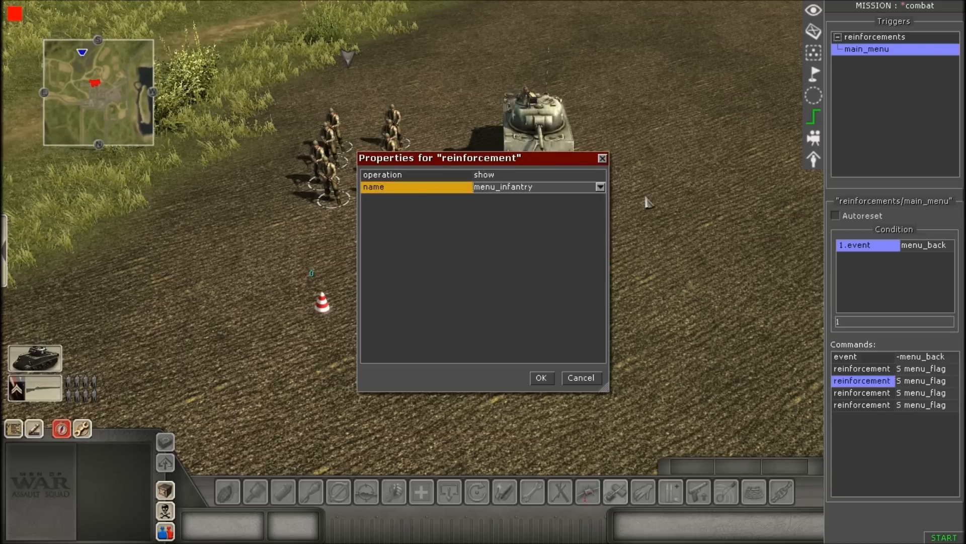
click(541, 378)
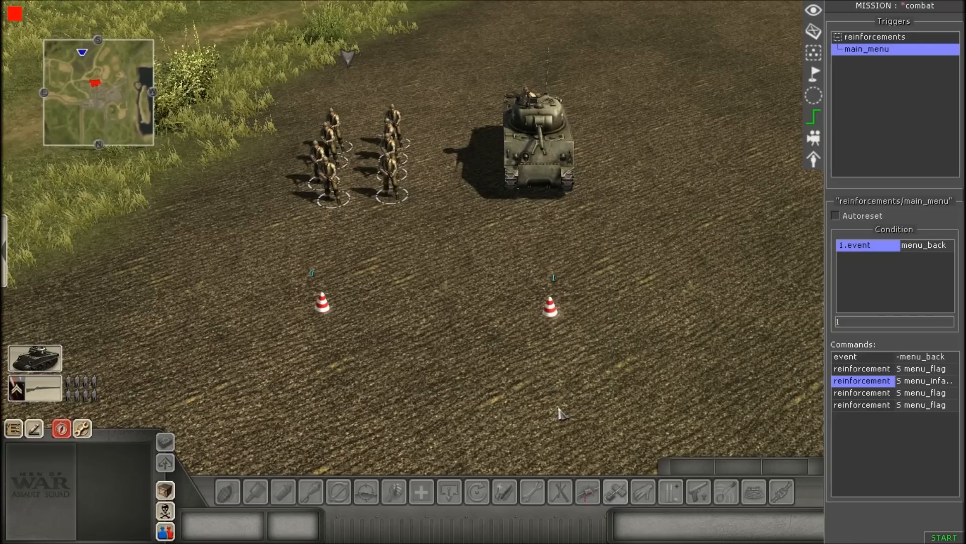
Step: Set the third reinforcement command in the main_menu trigger to show menu_armor
double_click(862, 392)
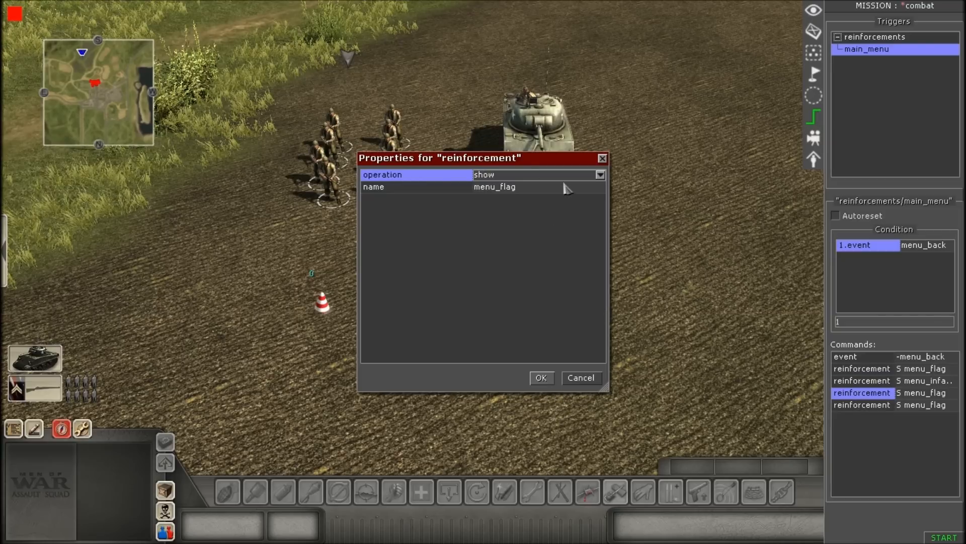
click(599, 188)
click(600, 187)
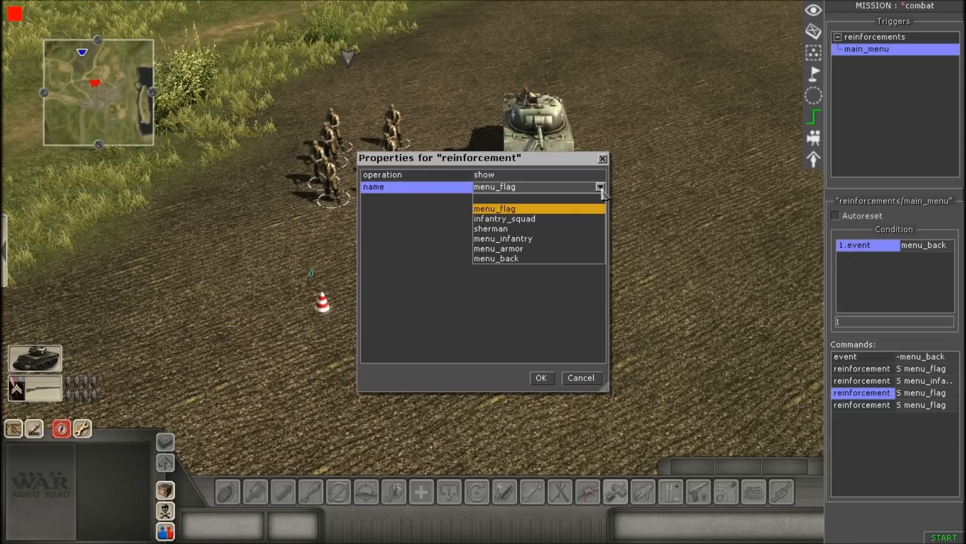
click(504, 250)
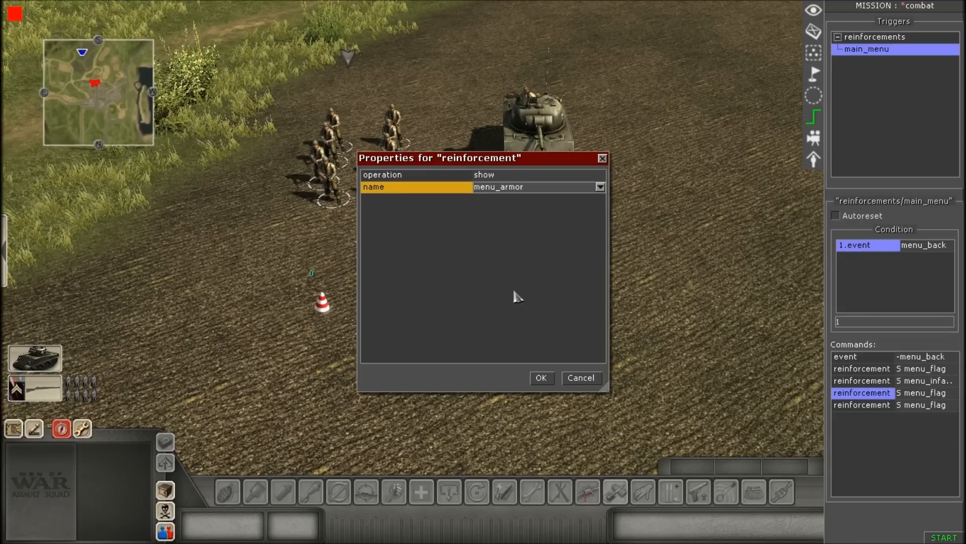
click(541, 378)
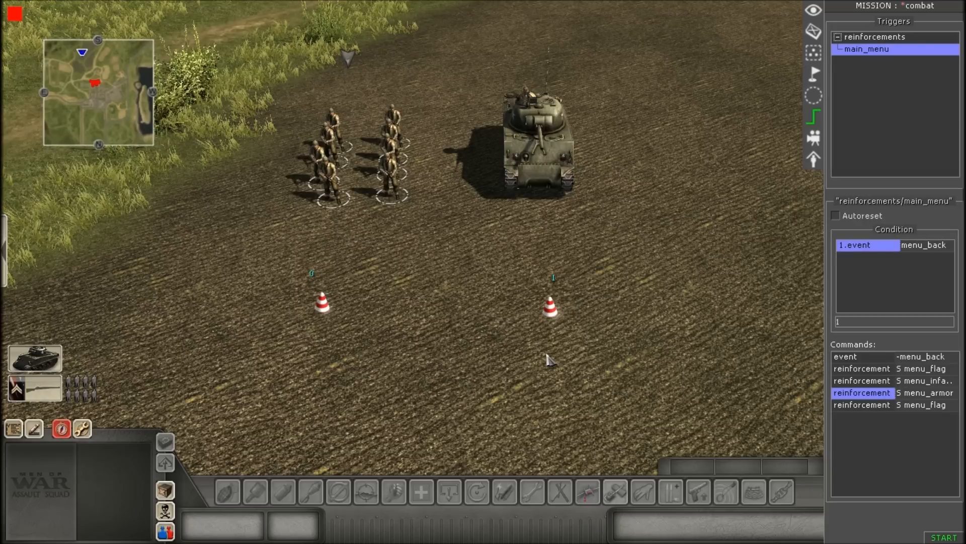
Step: Add three more copies of the last menu_flag reinforcement command to the trigger's command list
click(850, 406)
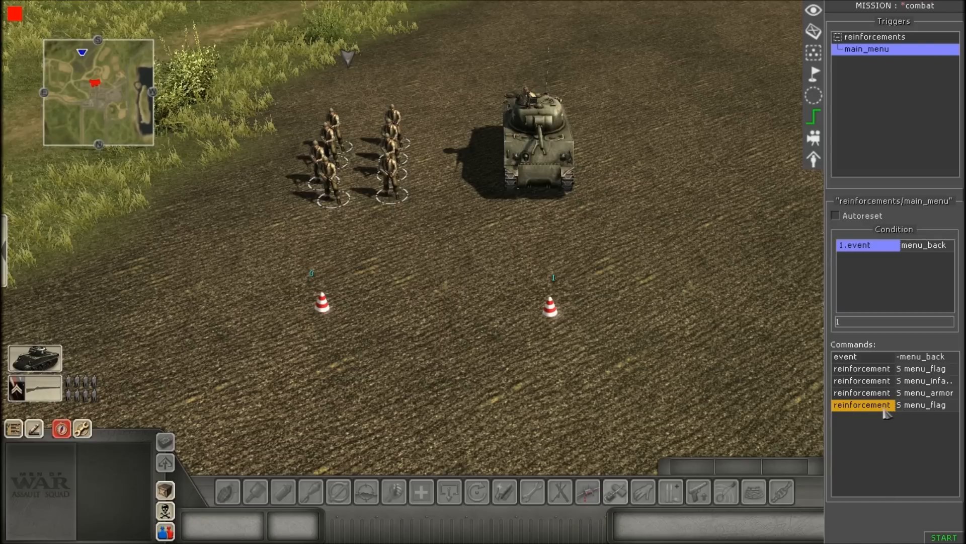
key(ctrl+v)
key(ctrl+v)
key(ctrl+v)
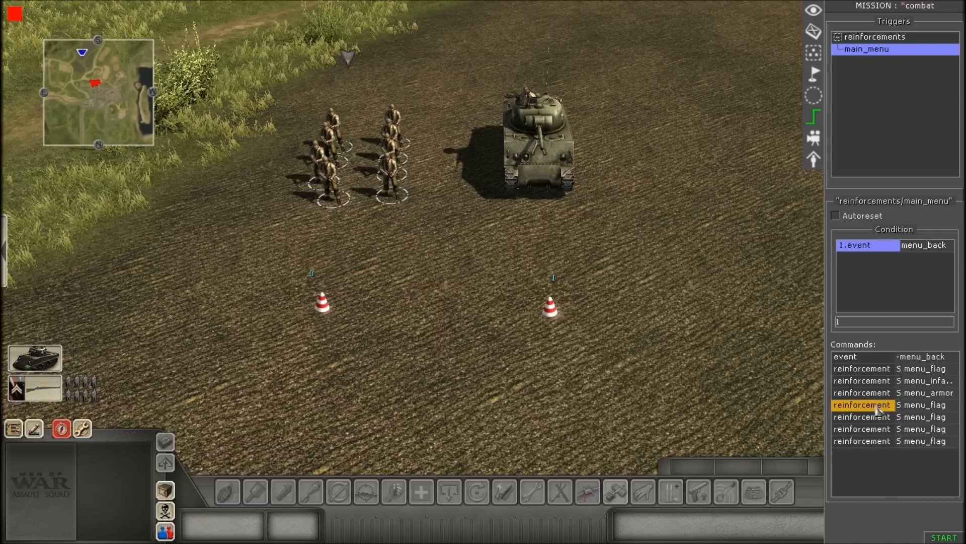
Step: Change the fourth reinforcement command to the hide operation with infantry_squad as its name
double_click(876, 408)
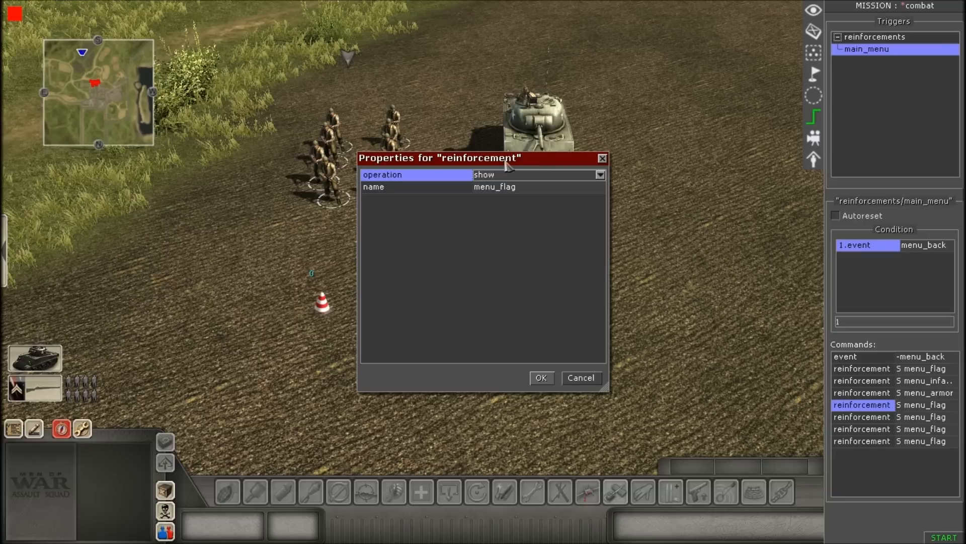
click(508, 180)
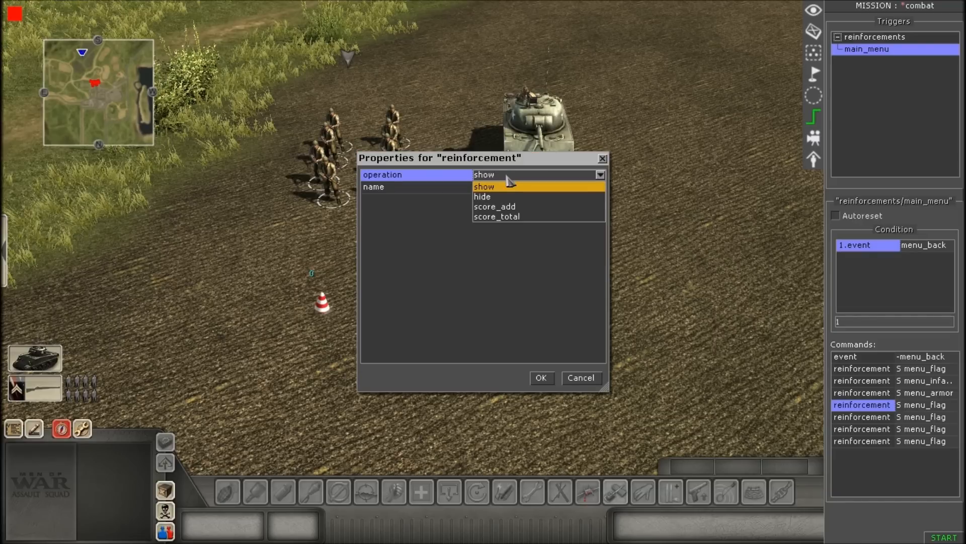
click(491, 197)
click(524, 189)
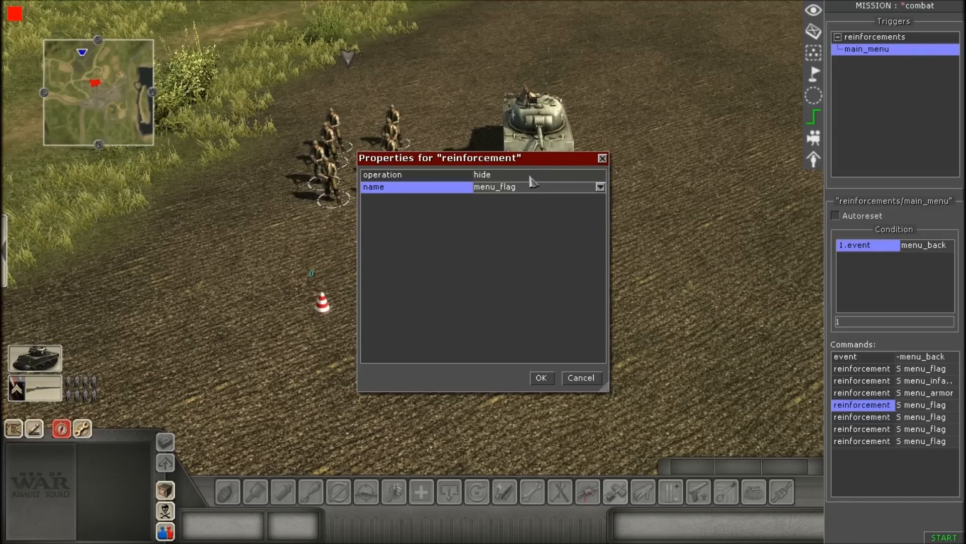
click(530, 176)
click(530, 177)
click(530, 178)
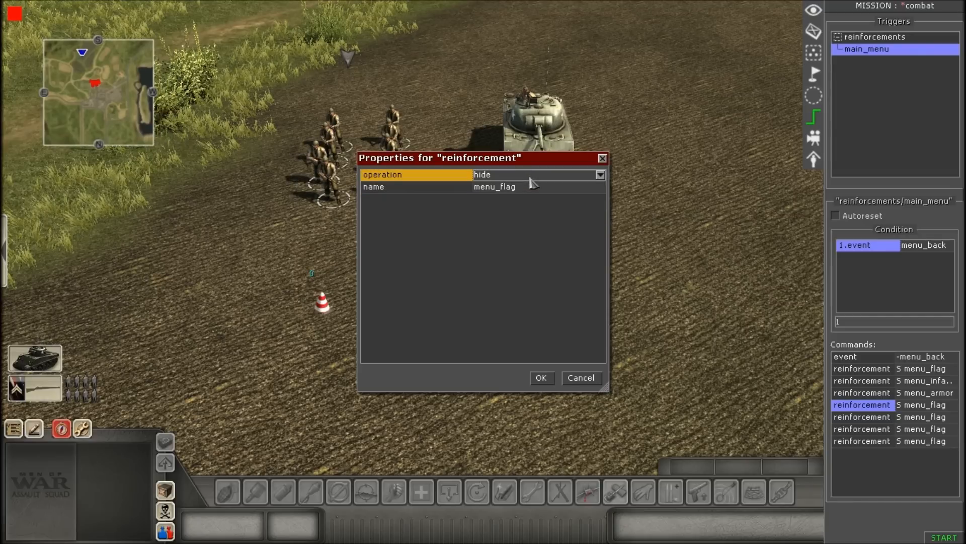
click(530, 177)
click(516, 197)
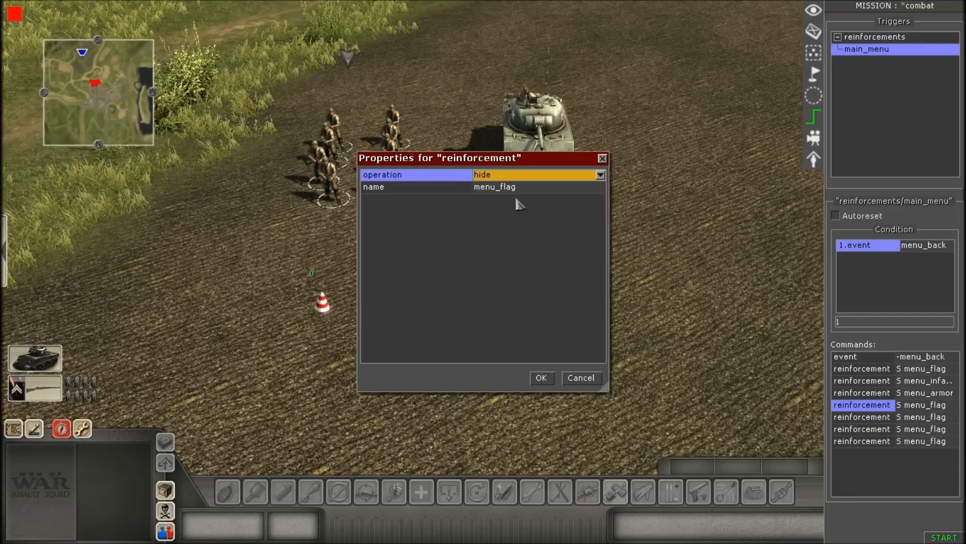
click(527, 189)
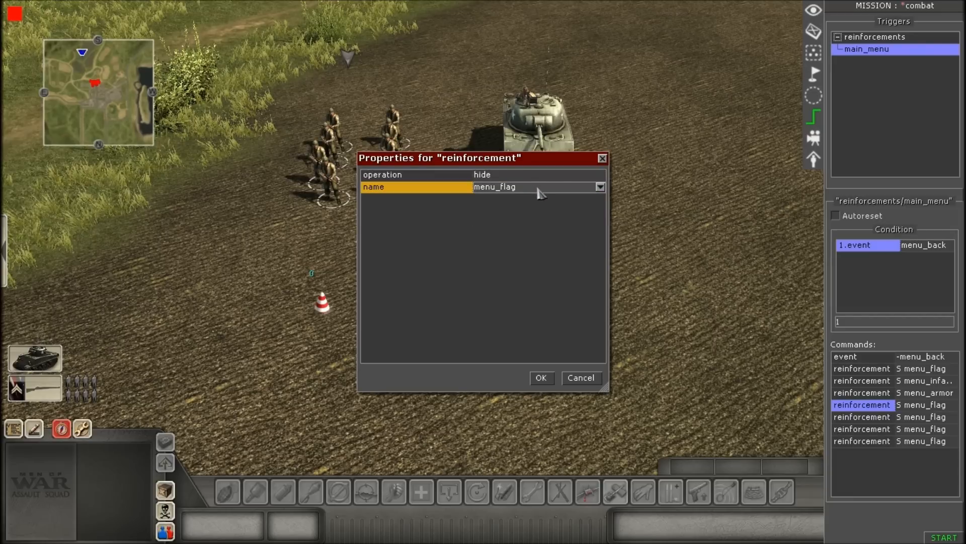
click(600, 188)
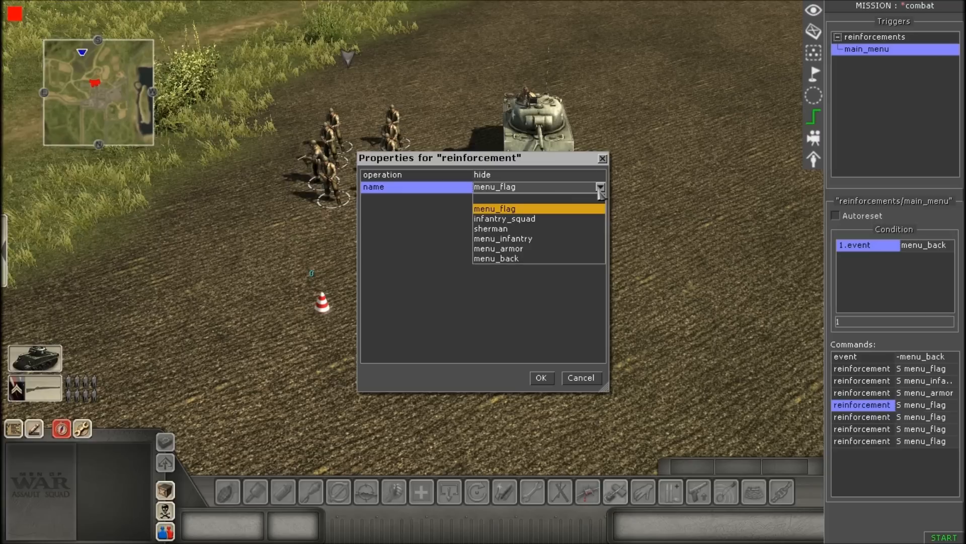
click(524, 219)
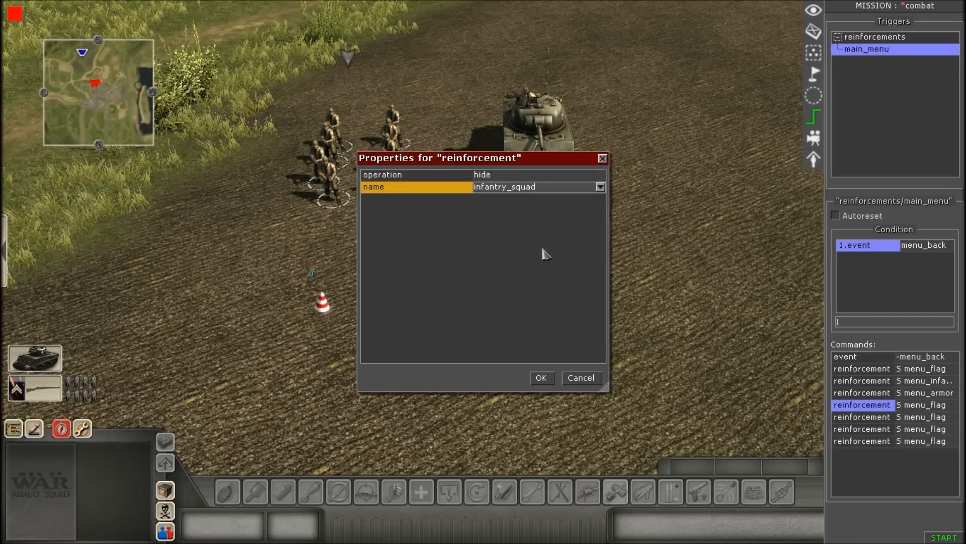
click(540, 378)
Step: Change the fifth reinforcement command to the hide operation with sherman as its name
double_click(844, 418)
click(527, 179)
click(506, 175)
click(504, 197)
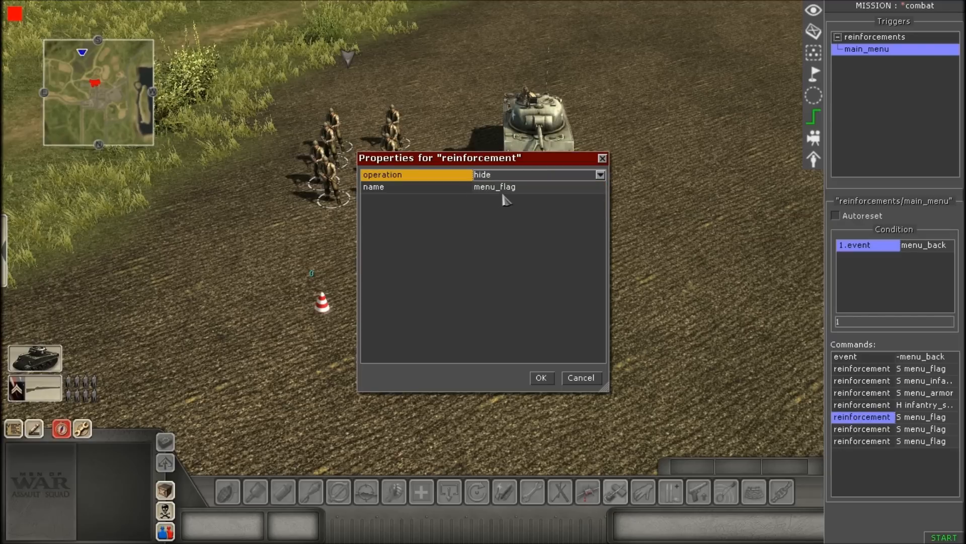
click(514, 187)
click(601, 187)
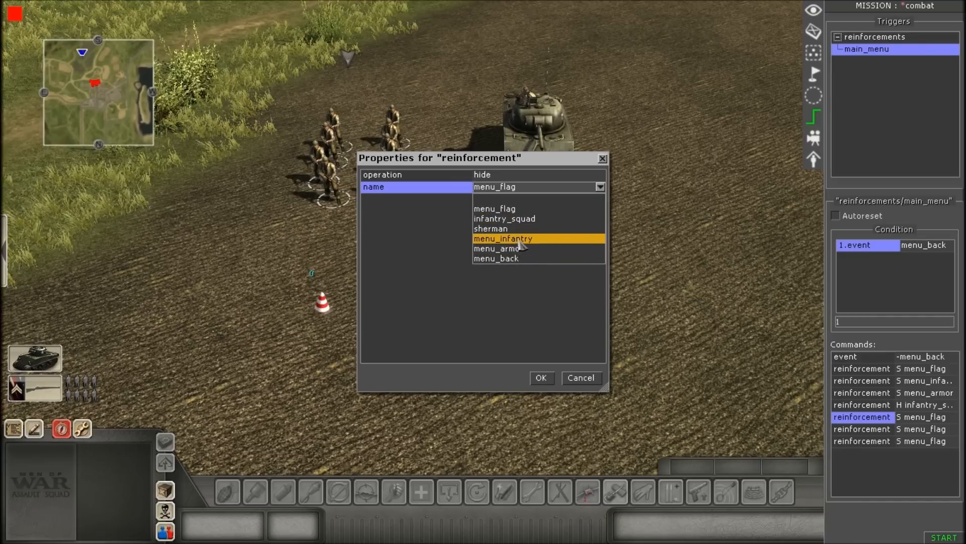
click(504, 229)
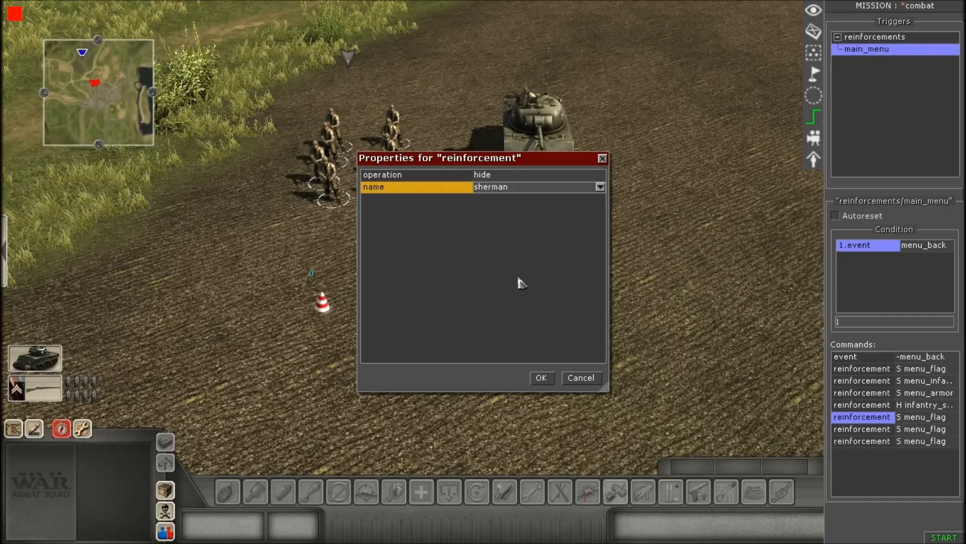
click(542, 377)
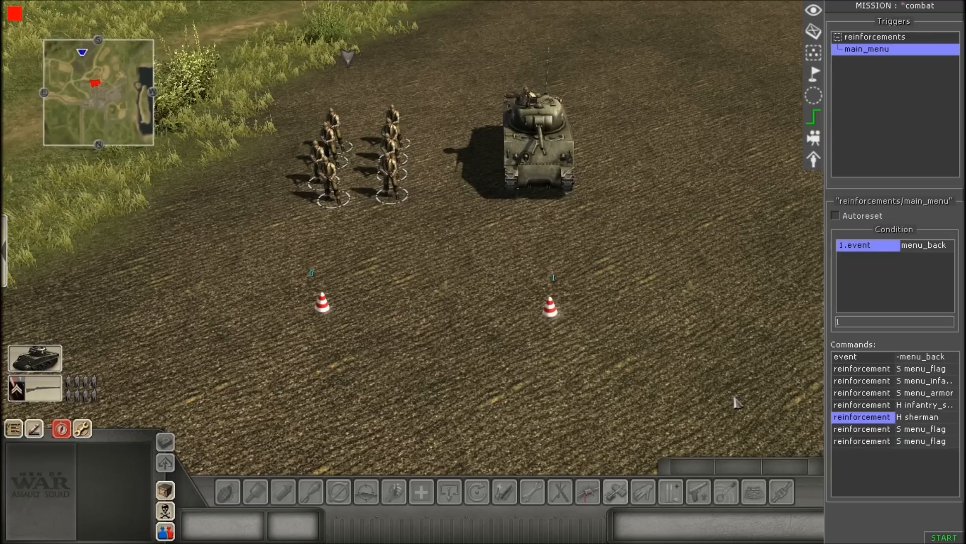
Step: Change the sixth reinforcement command to the hide operation with menu_back as its name
double_click(874, 430)
click(585, 188)
click(599, 174)
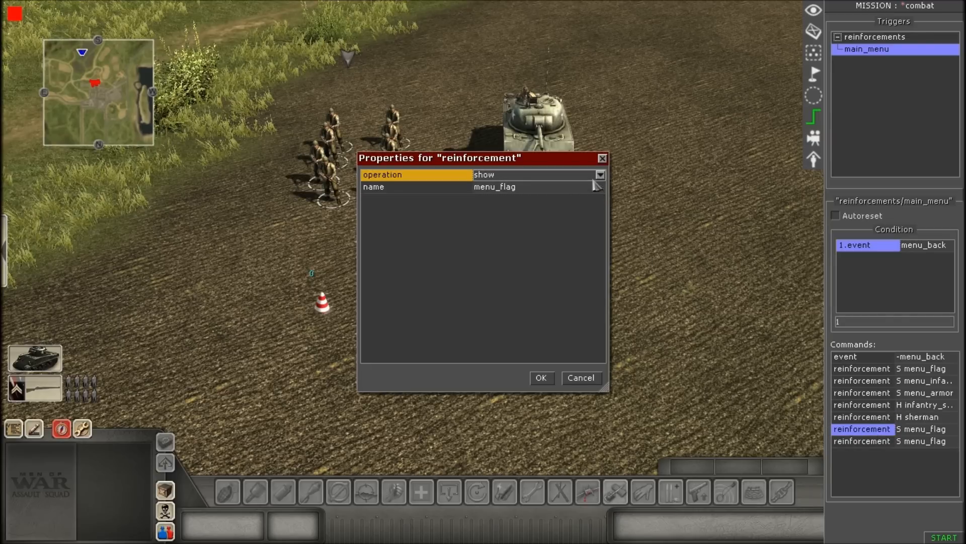
click(600, 175)
click(503, 195)
click(600, 187)
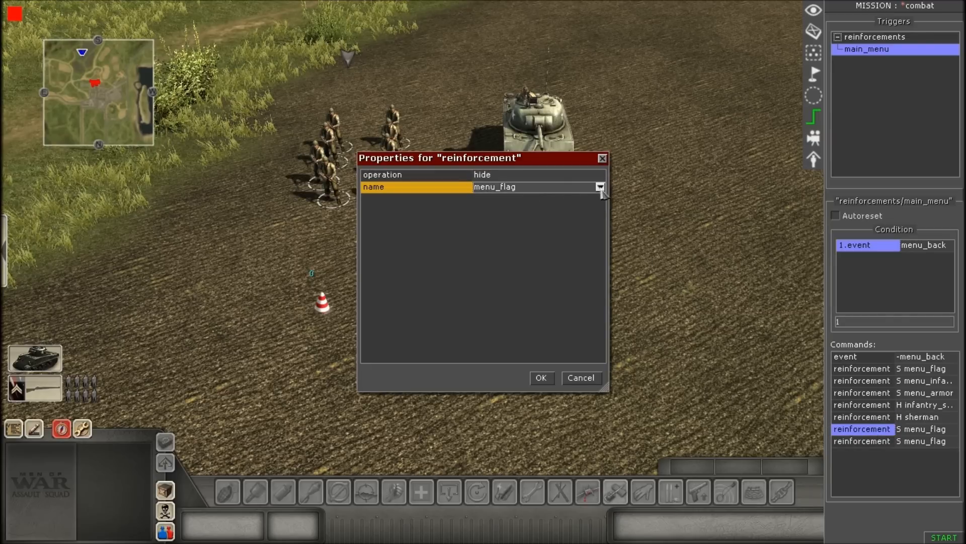
click(600, 188)
click(500, 259)
click(540, 378)
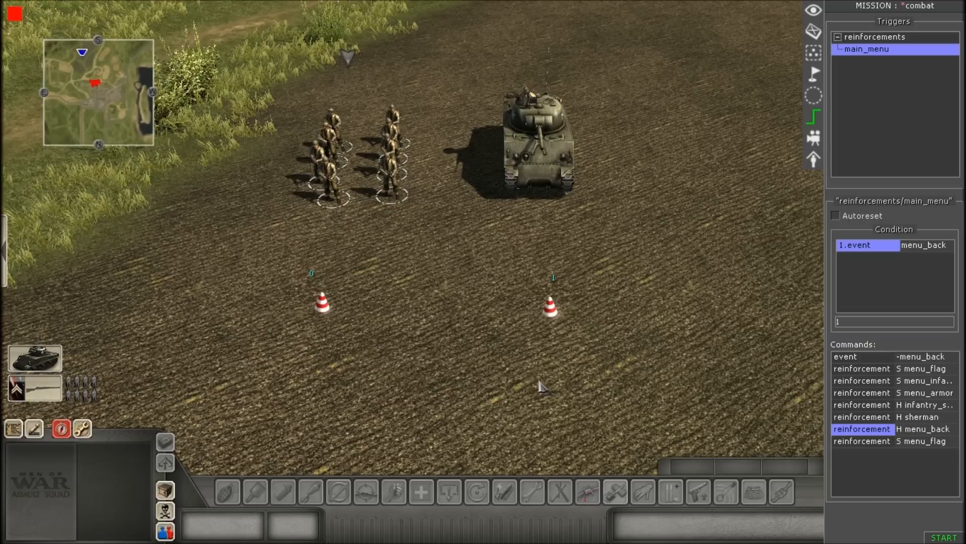
Step: Delete the surplus menu_flag reinforcement command at the end of the main_menu trigger's command list
click(858, 443)
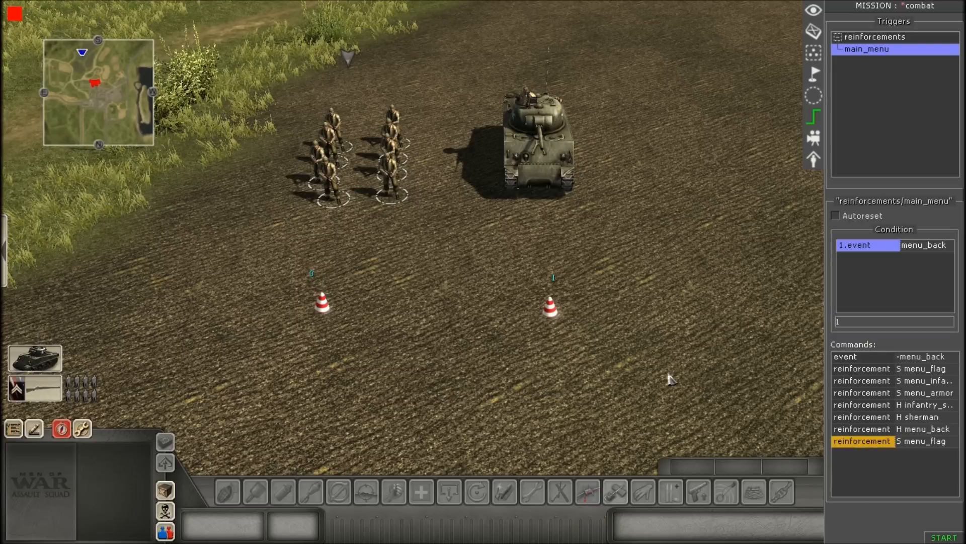
key(Delete)
click(459, 291)
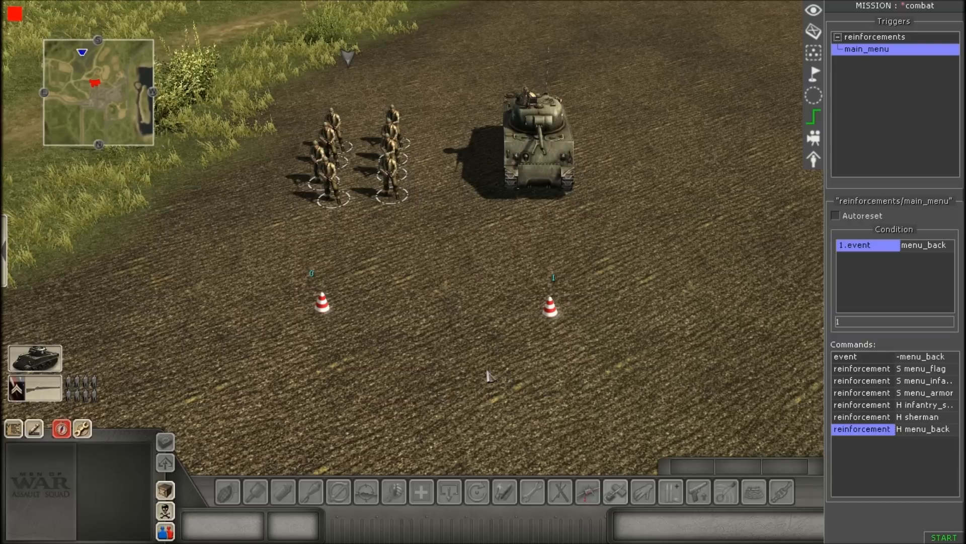
Step: Run the mission from the editor to test the reinforcement menu with its Infantry and Armor entries
scroll(488, 375, down, 3)
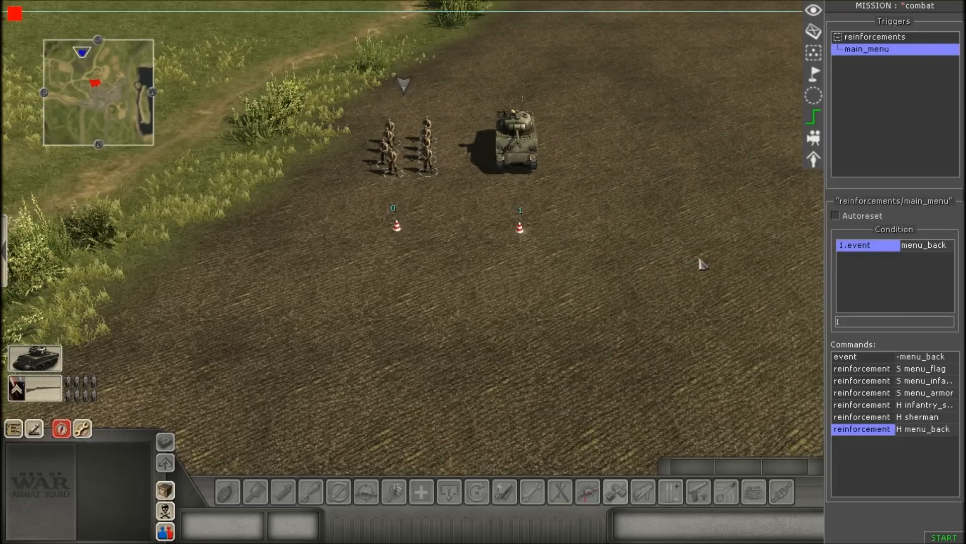
scroll(442, 248, up, 1)
scroll(492, 317, down, 1)
scroll(490, 401, up, 1)
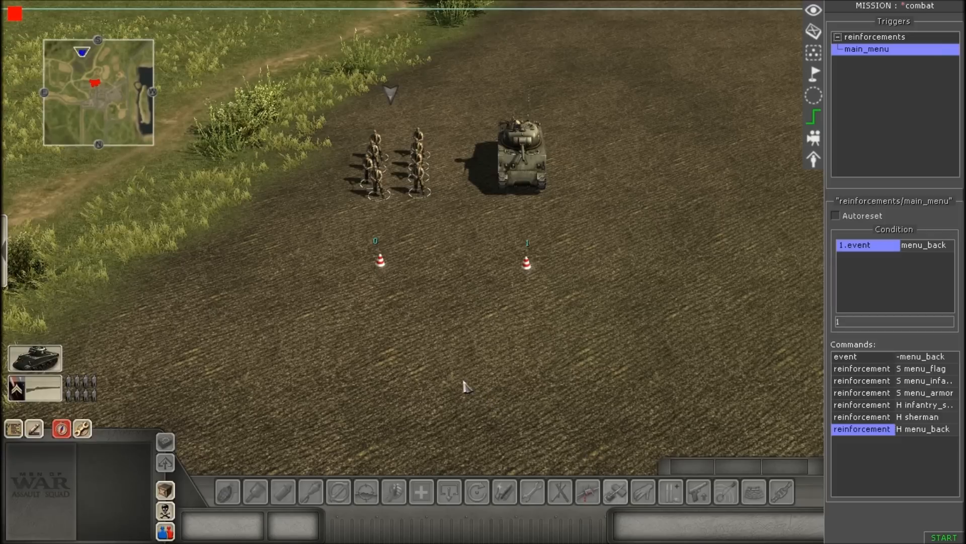
mouse_move(451, 357)
middle_down()
mouse_move(449, 375)
mouse_move(453, 356)
middle_up()
key(F1)
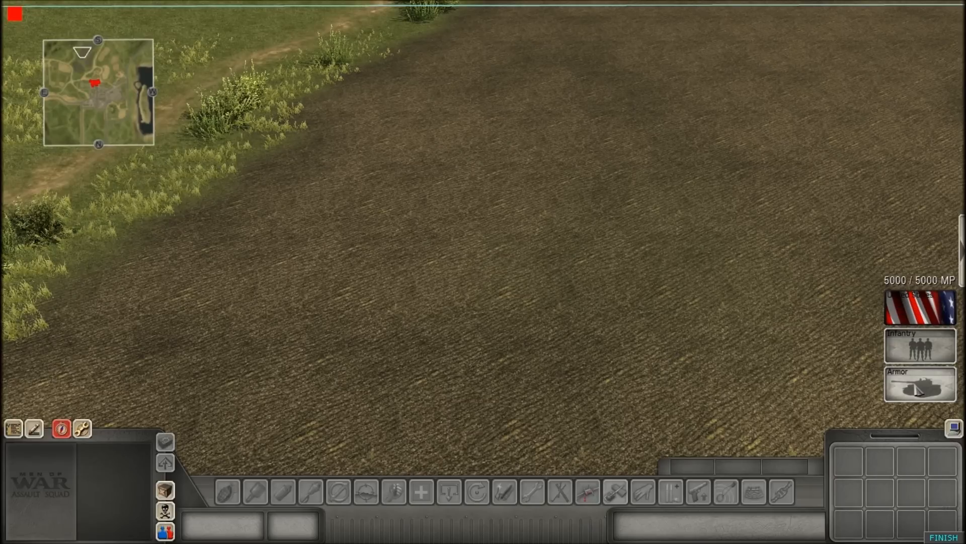
scroll(809, 368, up, 2)
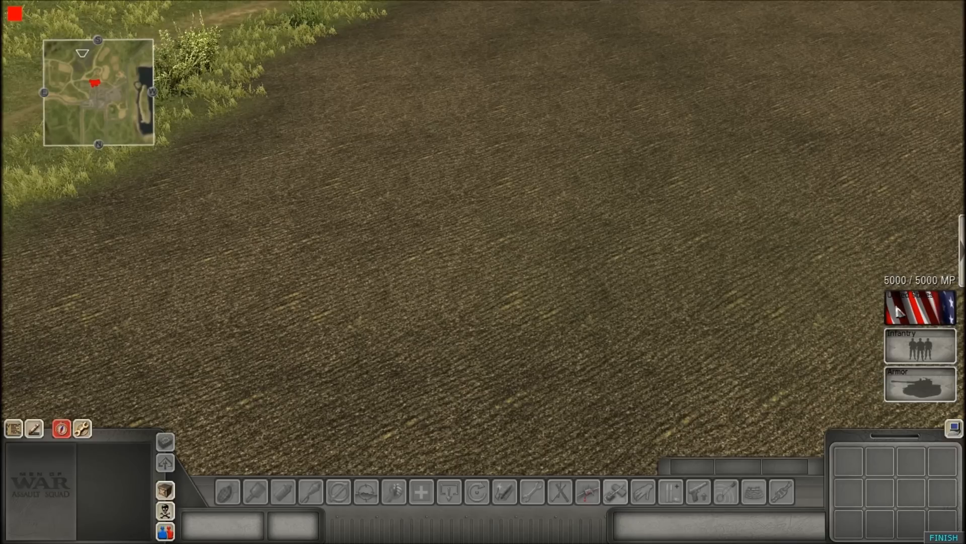
Step: Collapse and reopen the reinforcement menu in the running mission and finish the test run
click(962, 248)
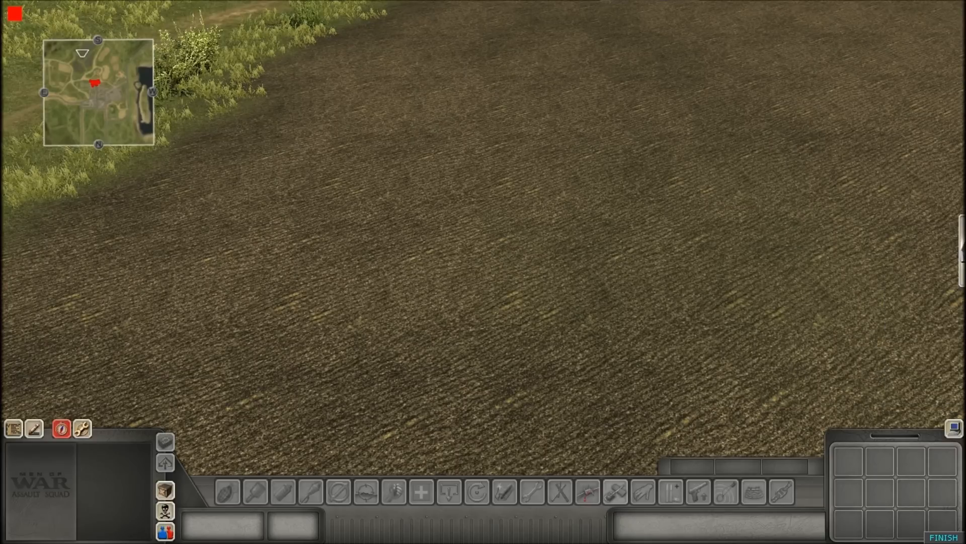
click(962, 252)
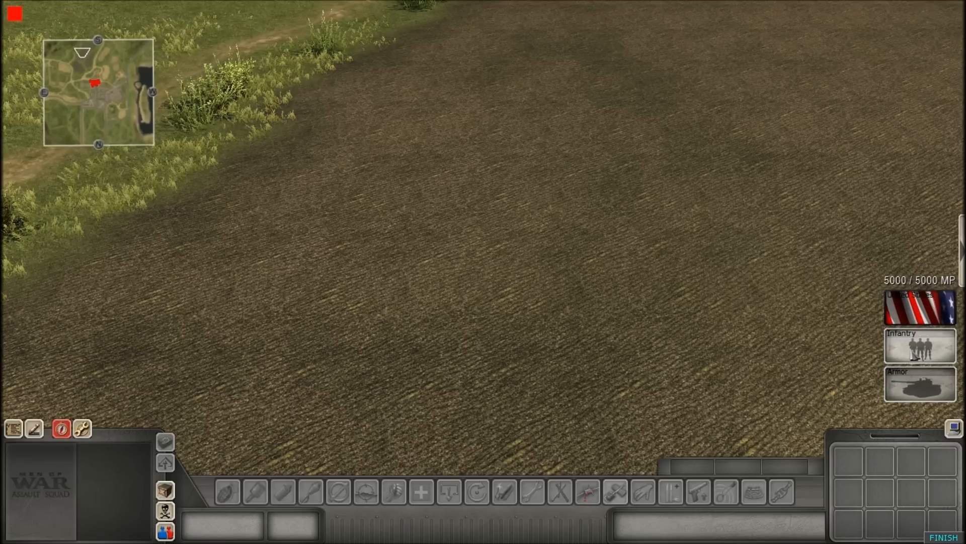
key(Up)
key(Down)
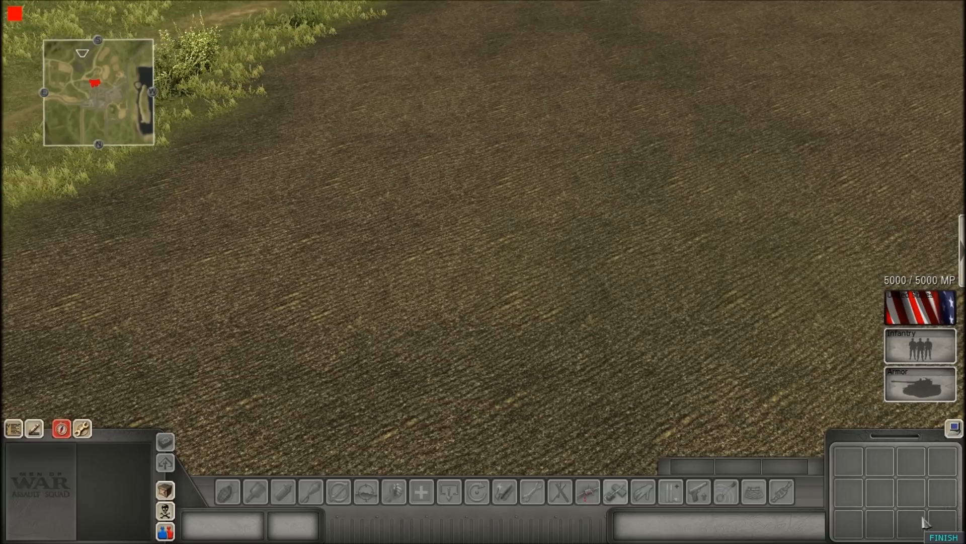
click(936, 536)
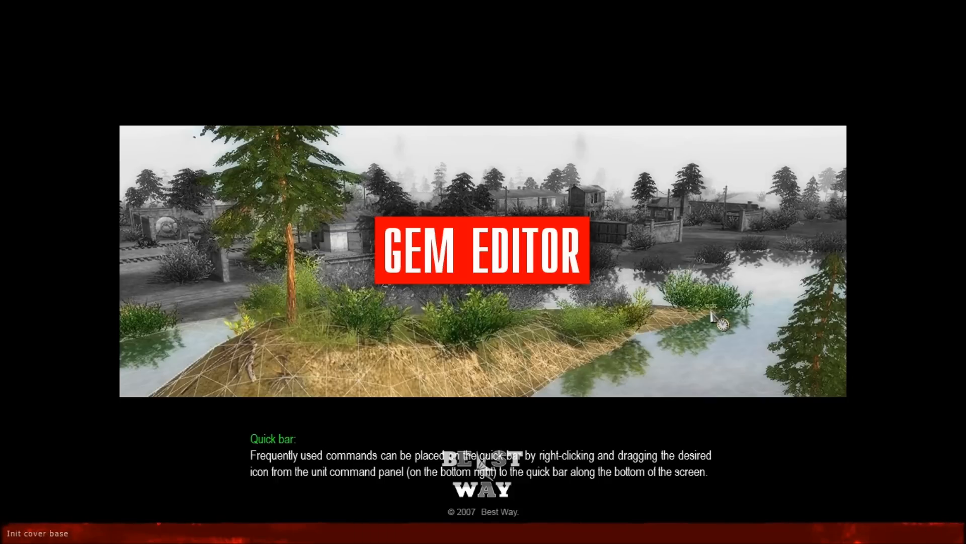
Step: Create a new mission trigger named reinforcements/menu_infantry_show alongside the main_menu trigger
scroll(460, 237, up, 10)
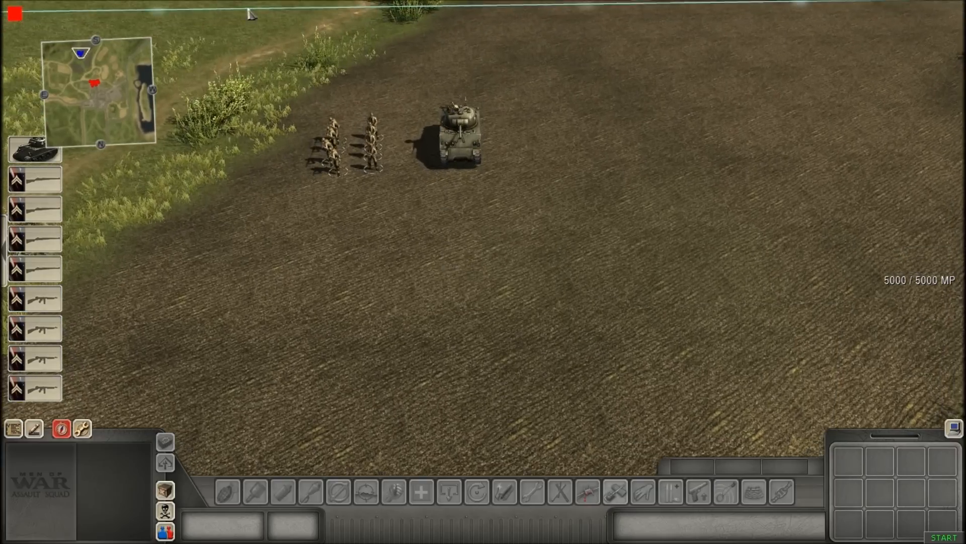
scroll(440, 281, up, 5)
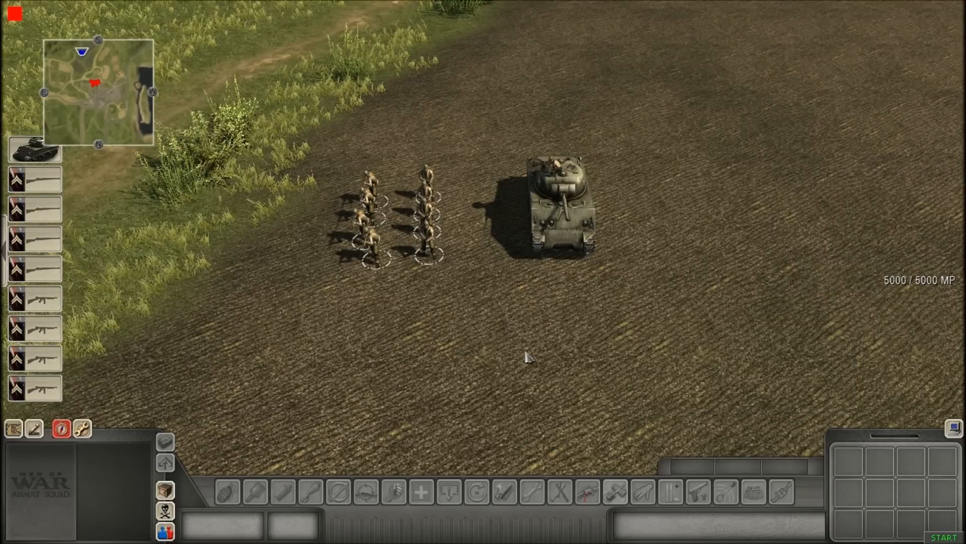
key(F3)
click(838, 38)
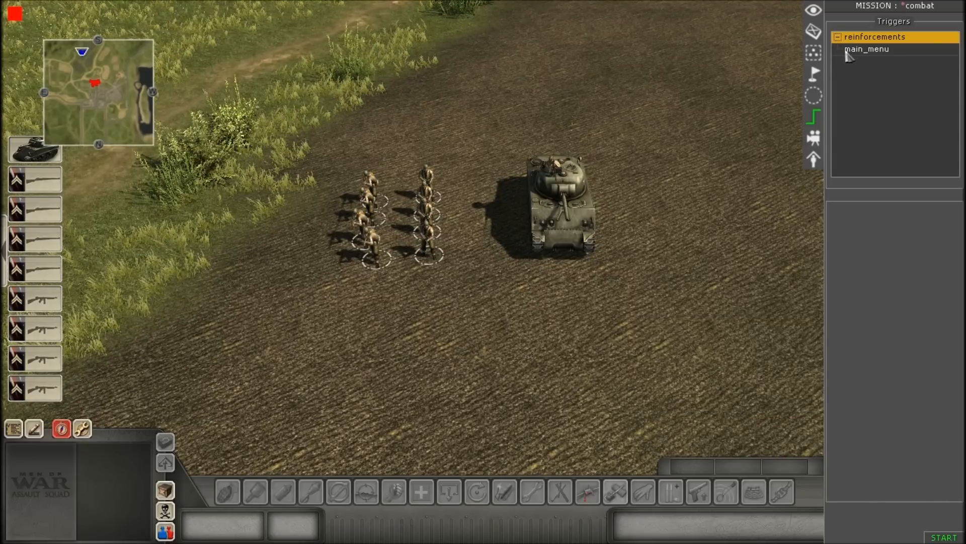
click(849, 50)
right_click(857, 55)
click(874, 59)
click(556, 276)
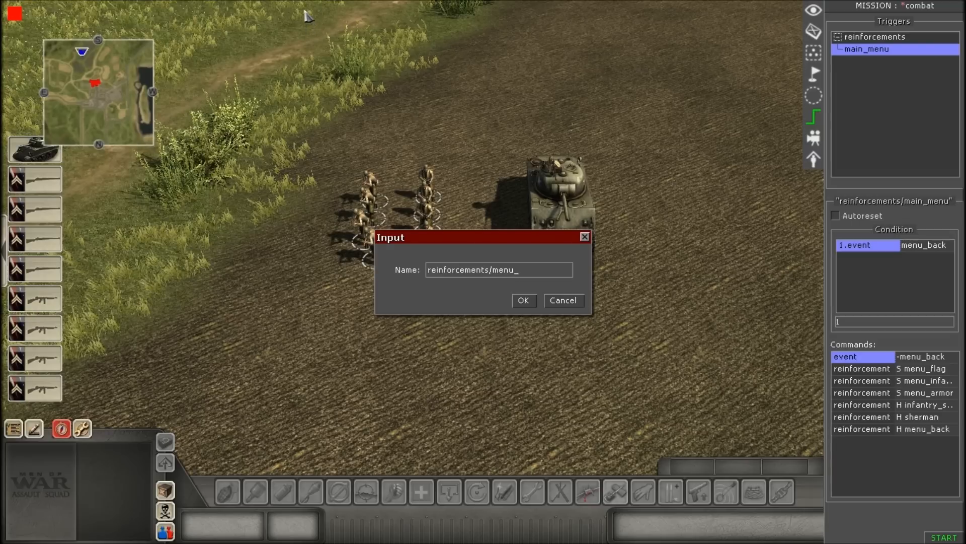
text(infantry_show_)
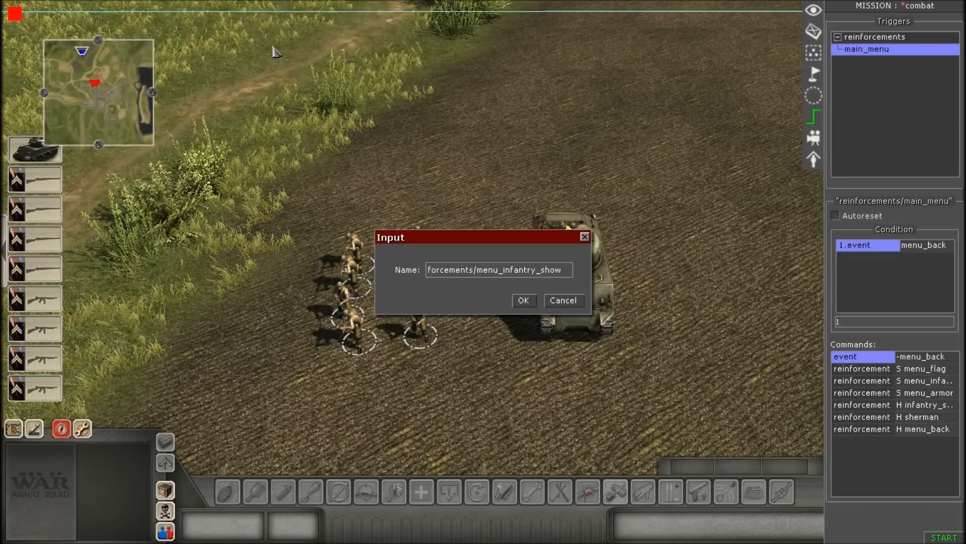
key(Return)
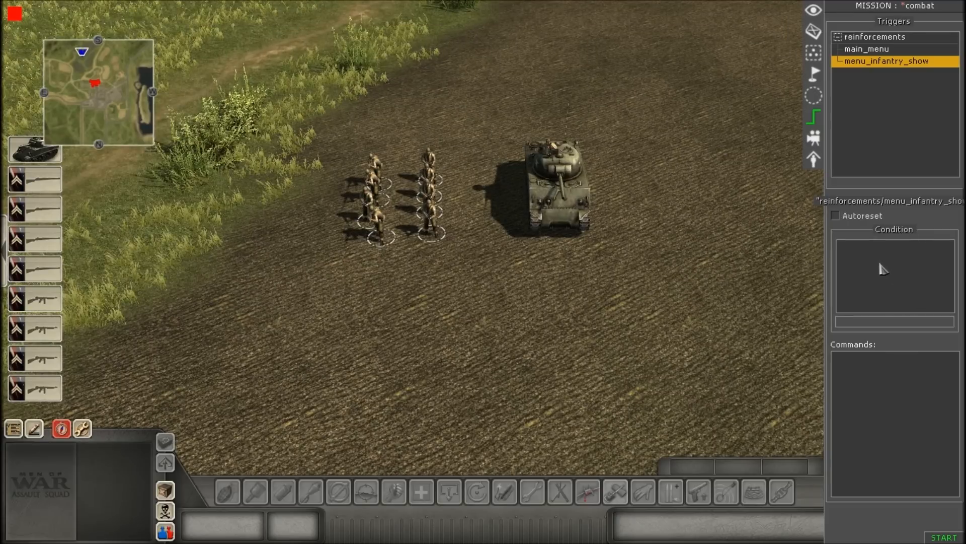
Step: Add an event condition to the menu_infantry_show trigger with menu_infantry as its id
right_click(879, 265)
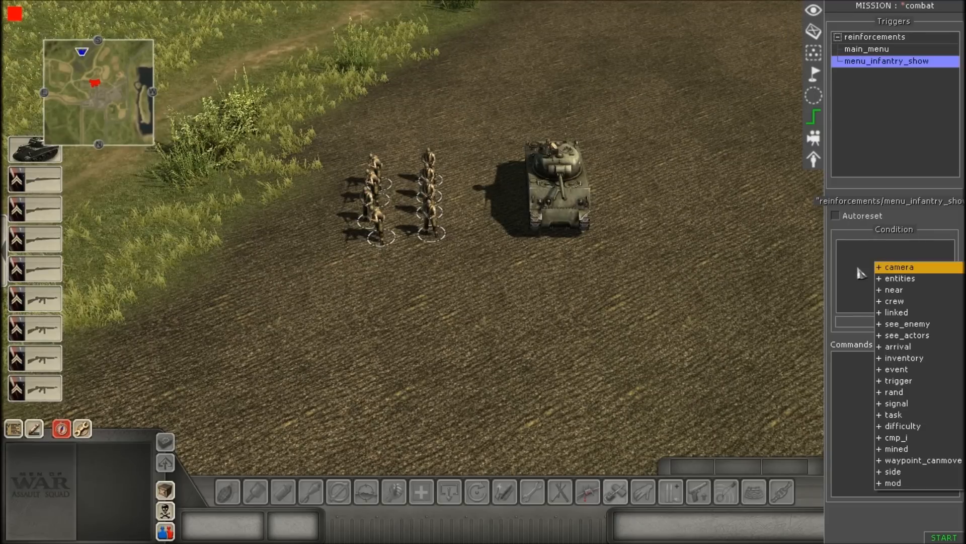
click(862, 268)
right_click(899, 268)
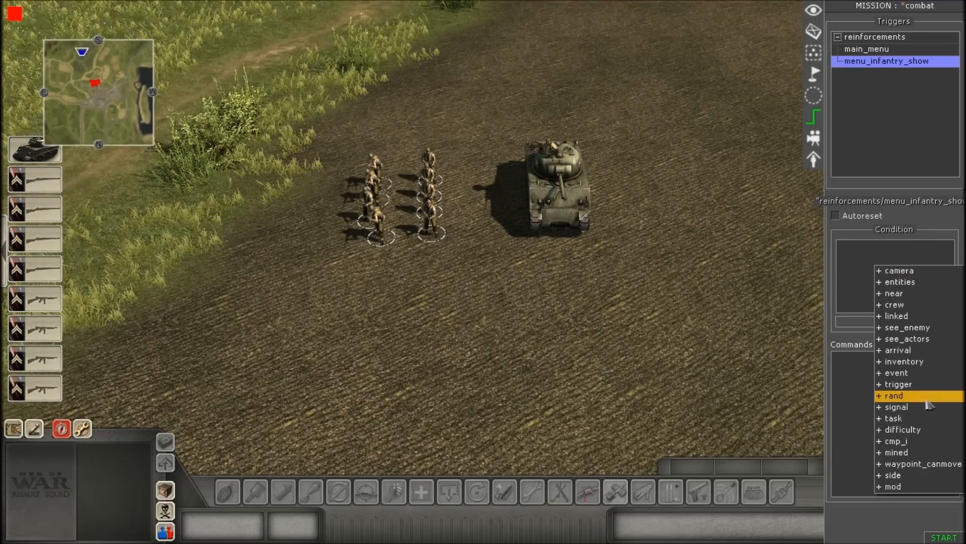
click(897, 374)
double_click(856, 246)
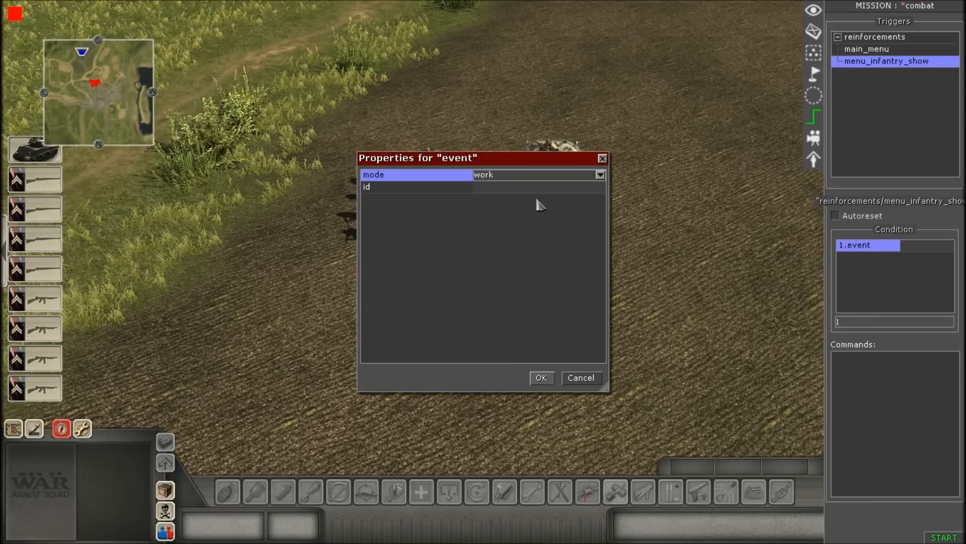
click(564, 189)
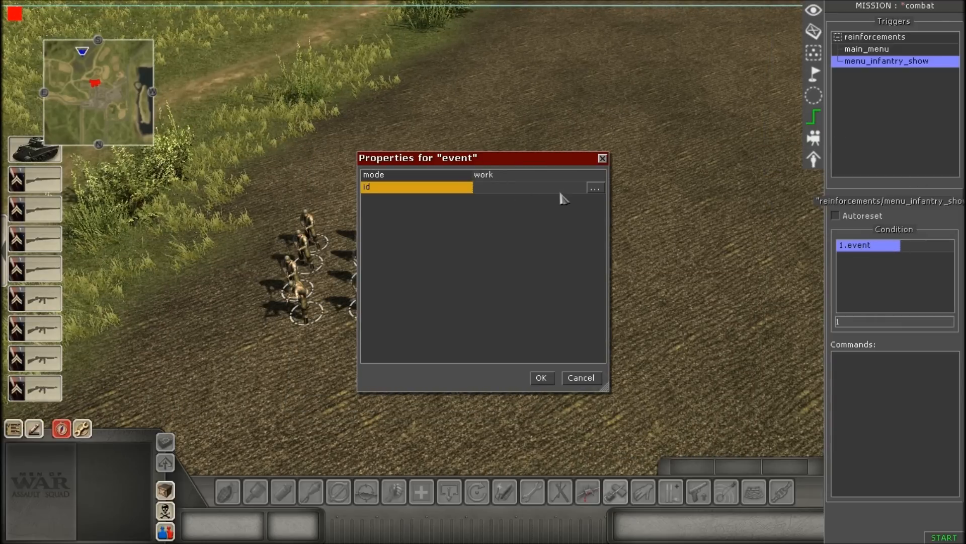
click(594, 188)
click(470, 257)
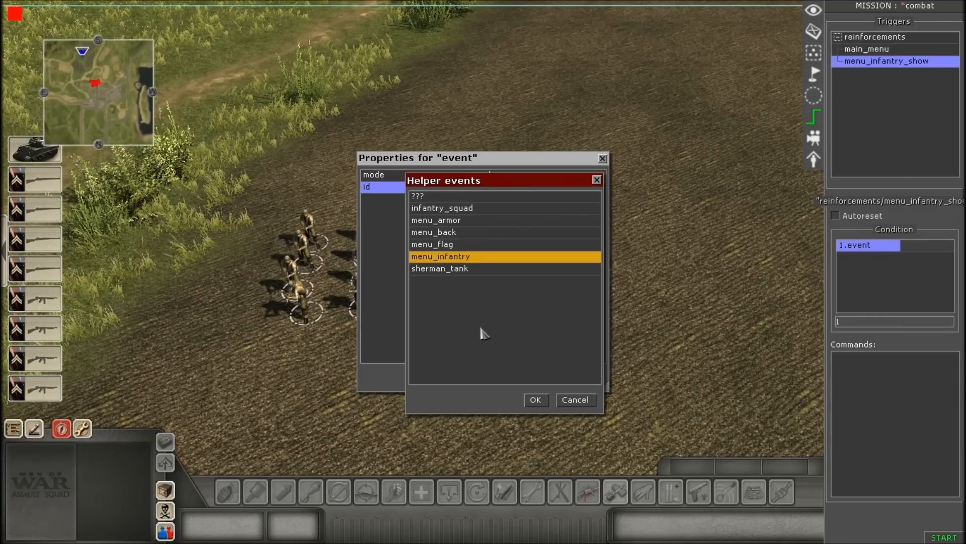
click(535, 400)
click(537, 379)
Step: Add an event command to the menu_infantry_show trigger that resets the menu_infantry event
right_click(882, 366)
click(891, 371)
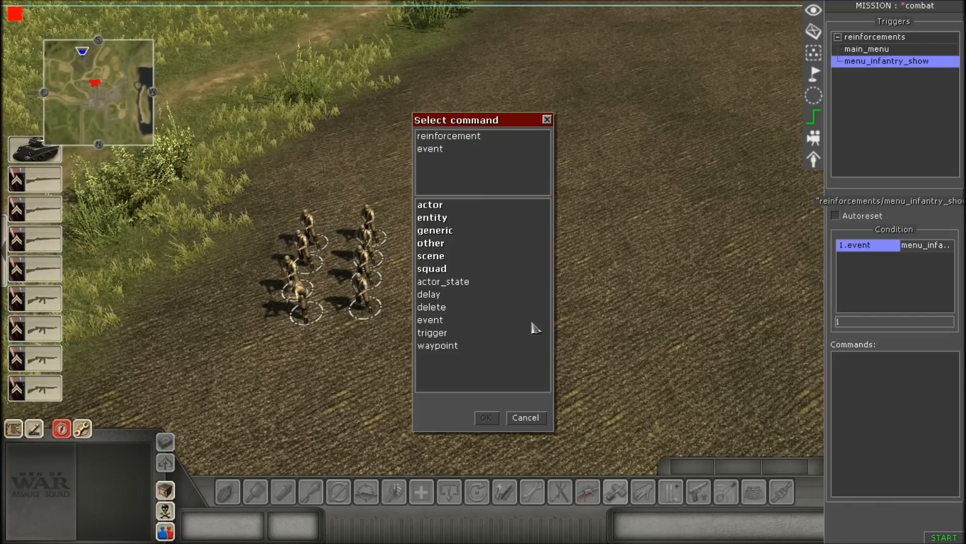
double_click(439, 321)
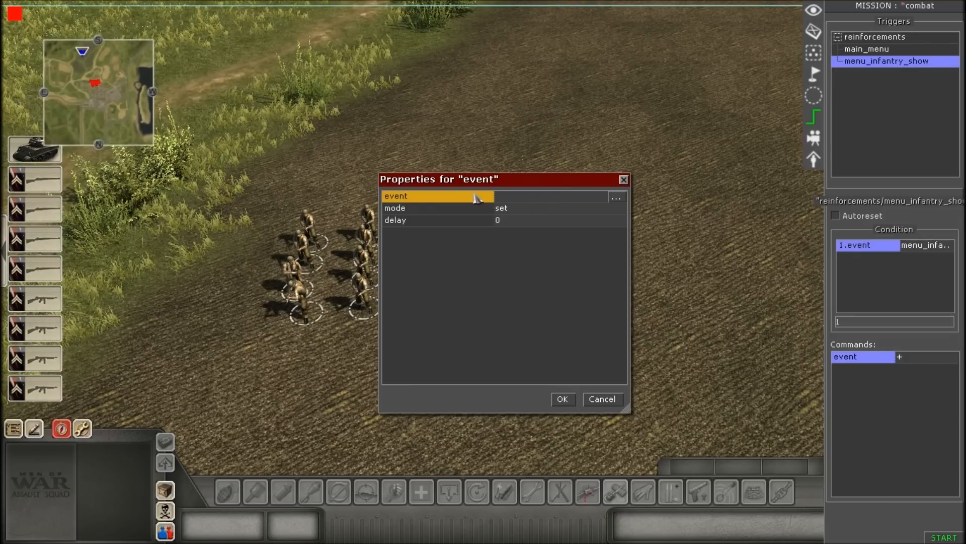
click(616, 197)
click(443, 235)
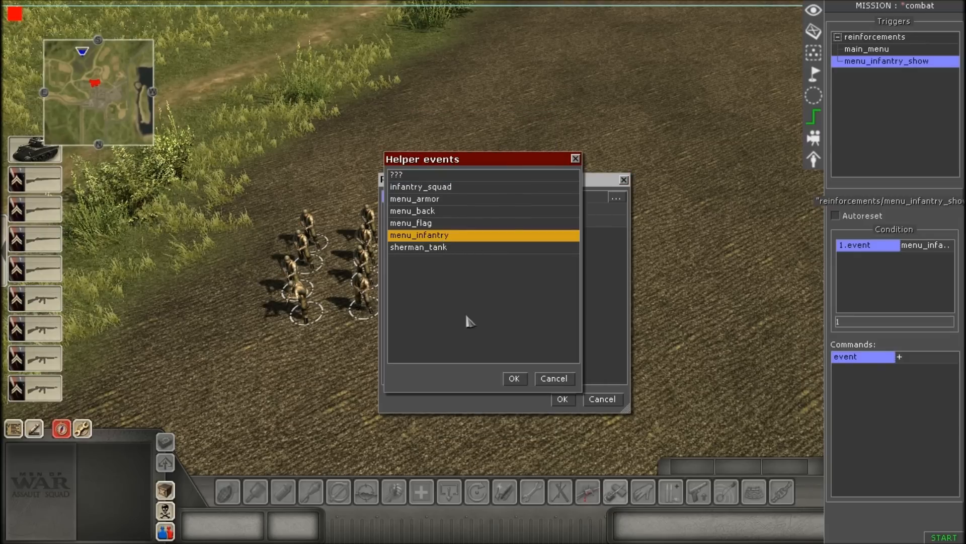
click(514, 379)
click(529, 209)
click(529, 208)
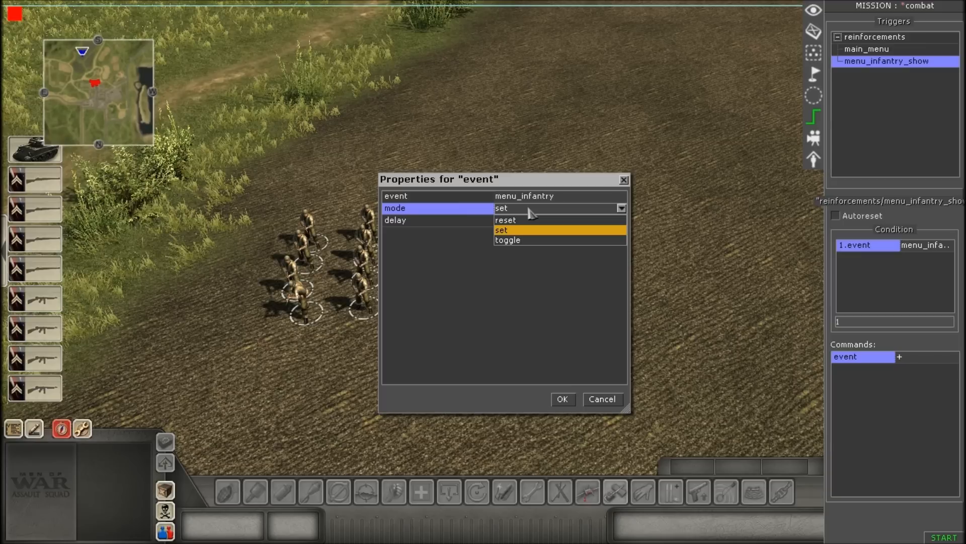
click(521, 221)
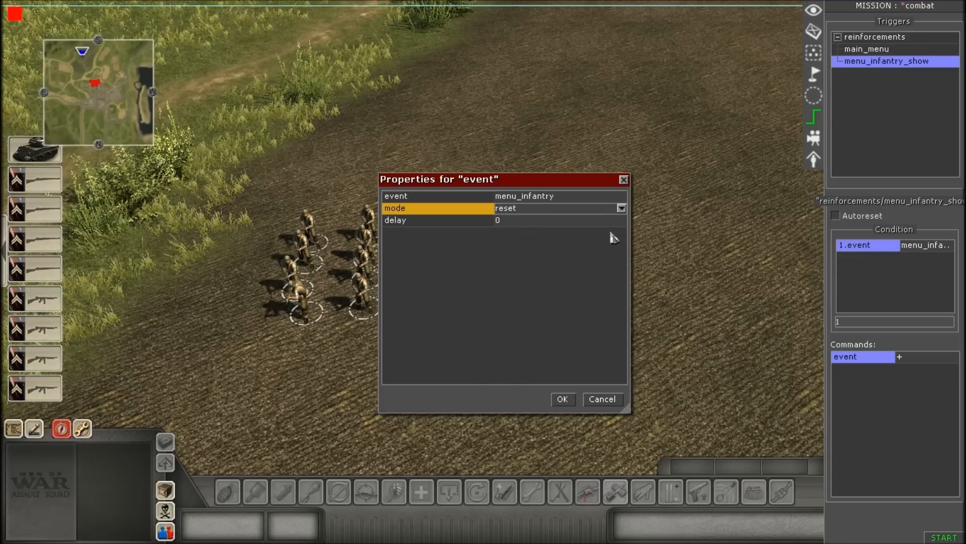
click(559, 399)
Step: Add a reinforcement command to the menu_infantry_show trigger with the show operation and infantry_squad as its name
drag(508, 384, 638, 440)
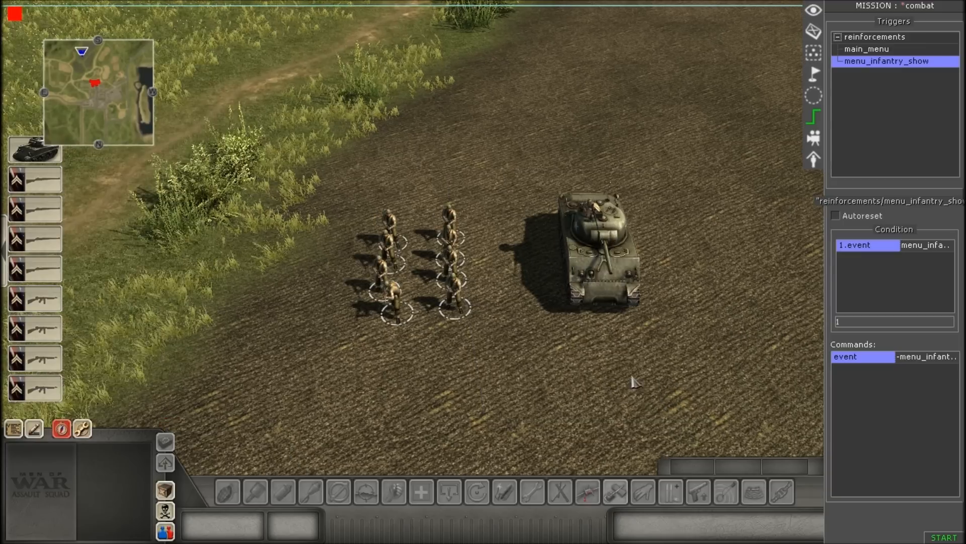
scroll(681, 385, down, 4)
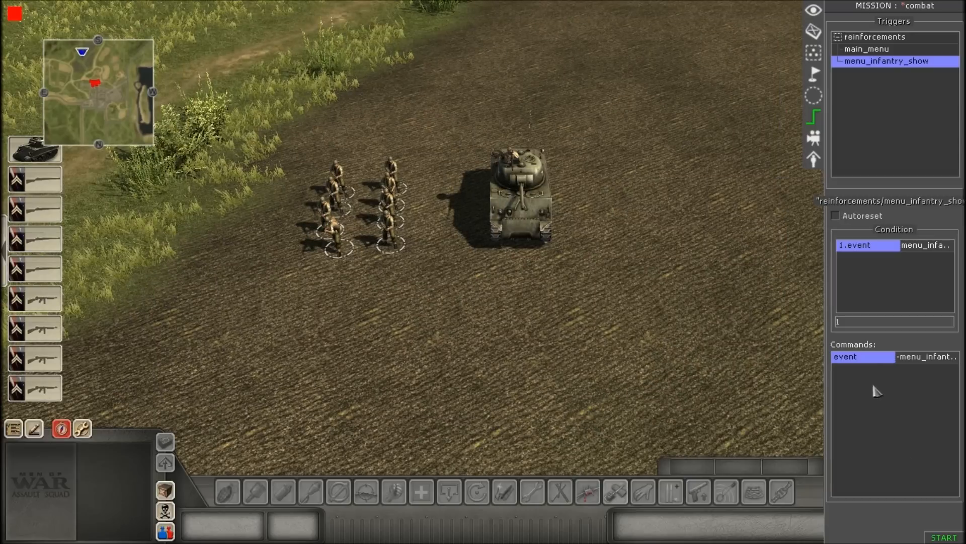
right_click(875, 388)
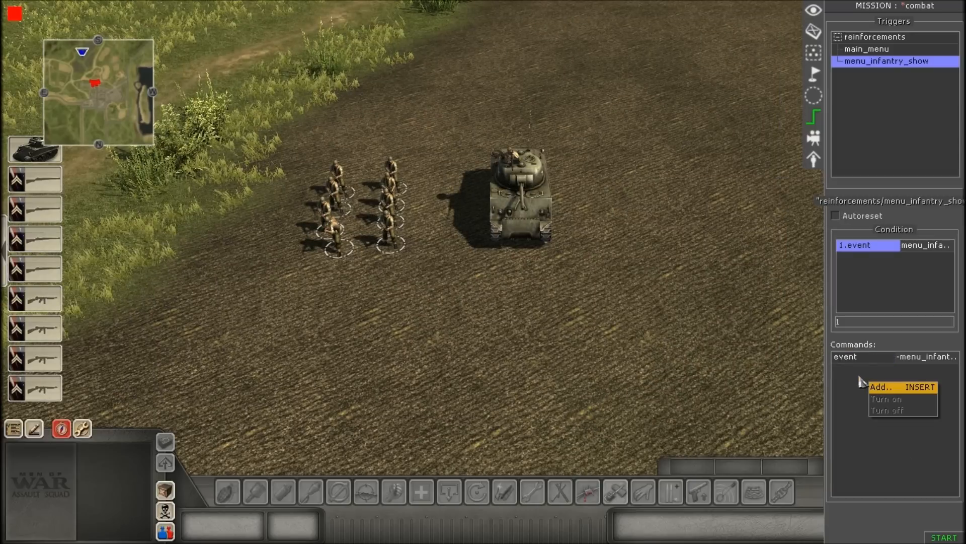
click(881, 387)
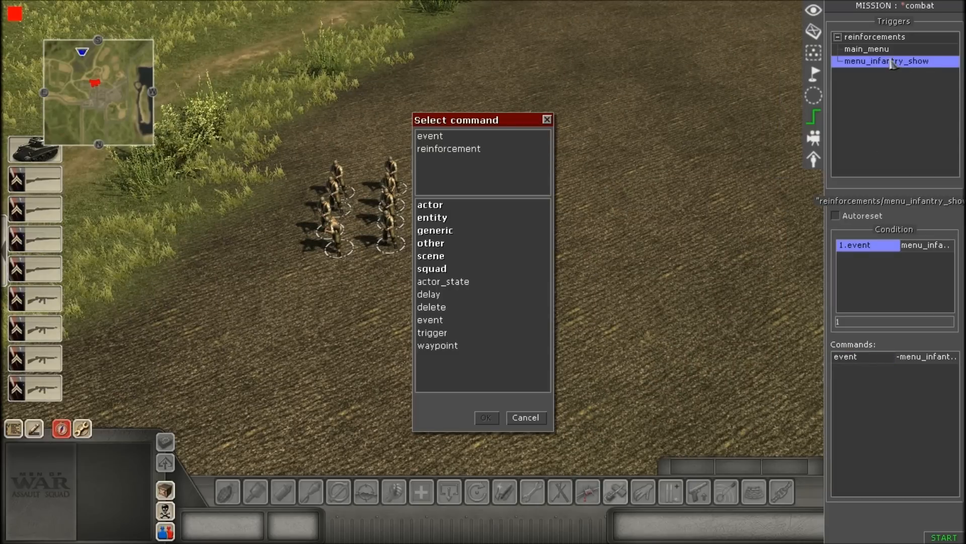
double_click(453, 150)
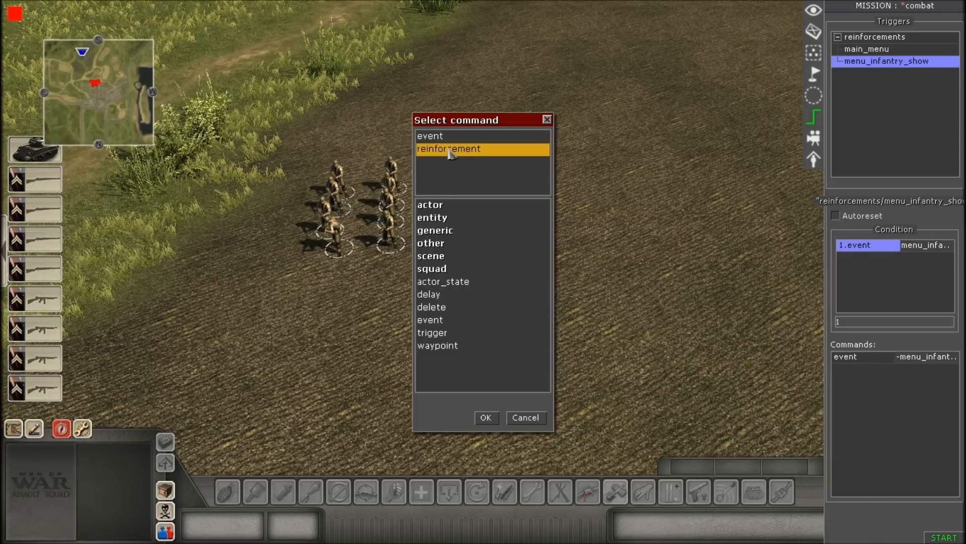
click(528, 200)
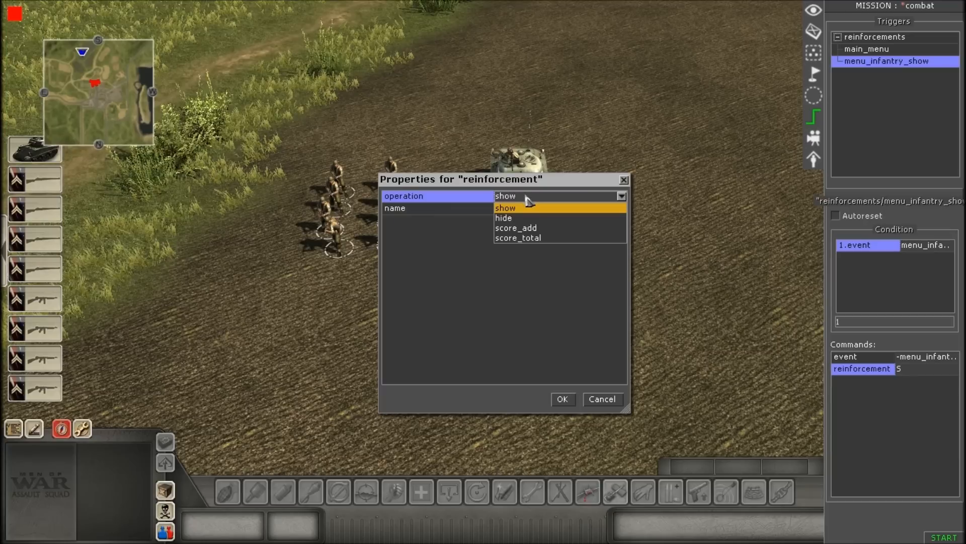
click(526, 208)
click(523, 209)
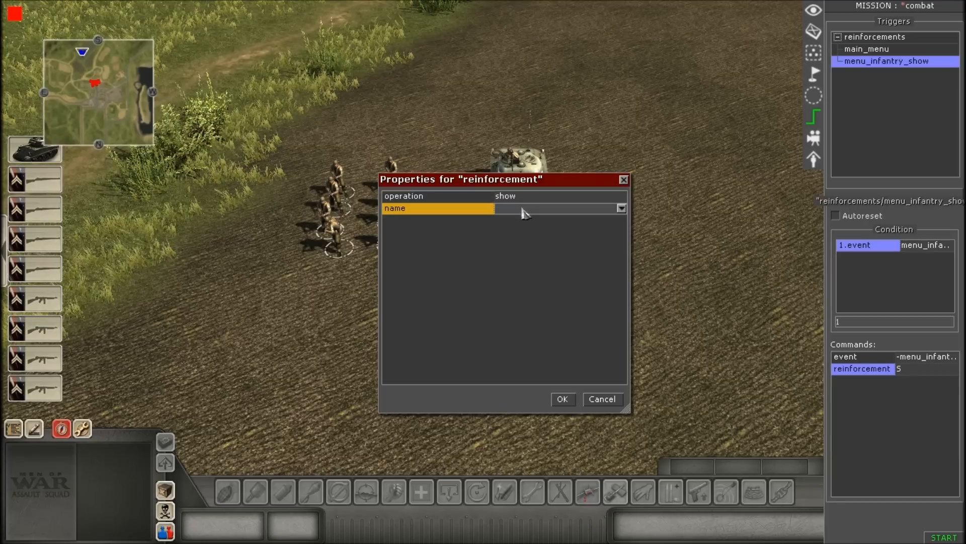
click(622, 208)
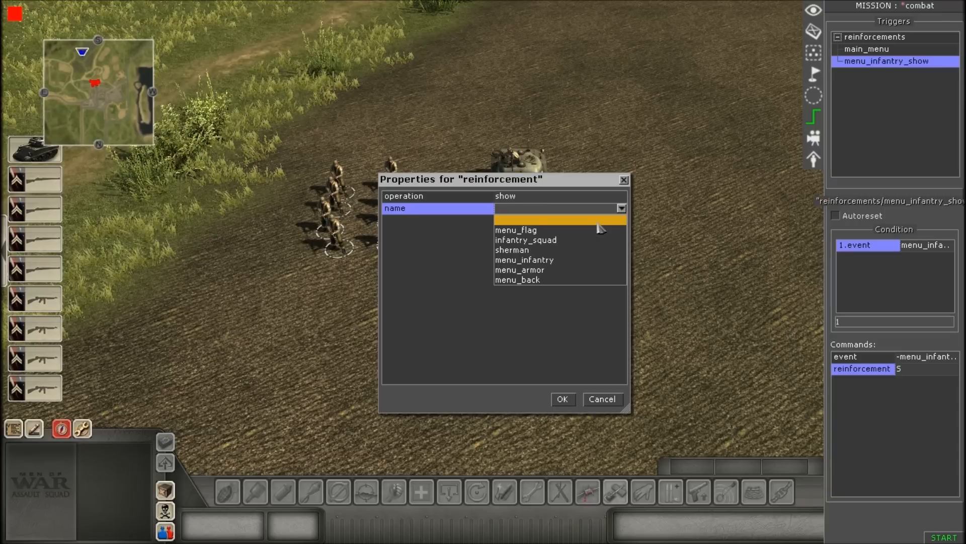
click(543, 241)
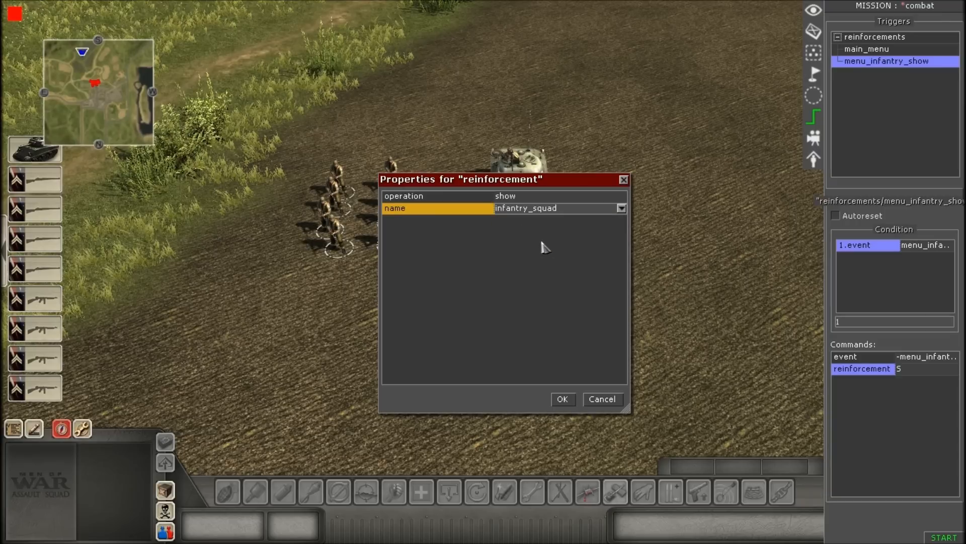
click(562, 398)
Step: Duplicate the infantry_squad reinforcement command and change the copy's name to menu_back, keeping the show operation
click(872, 371)
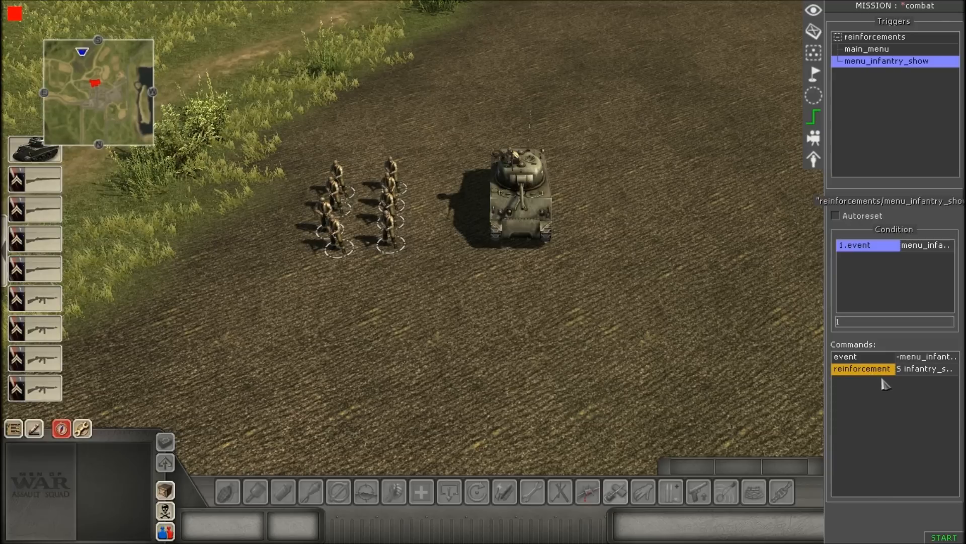
key(ctrl+c)
key(ctrl+v)
double_click(881, 381)
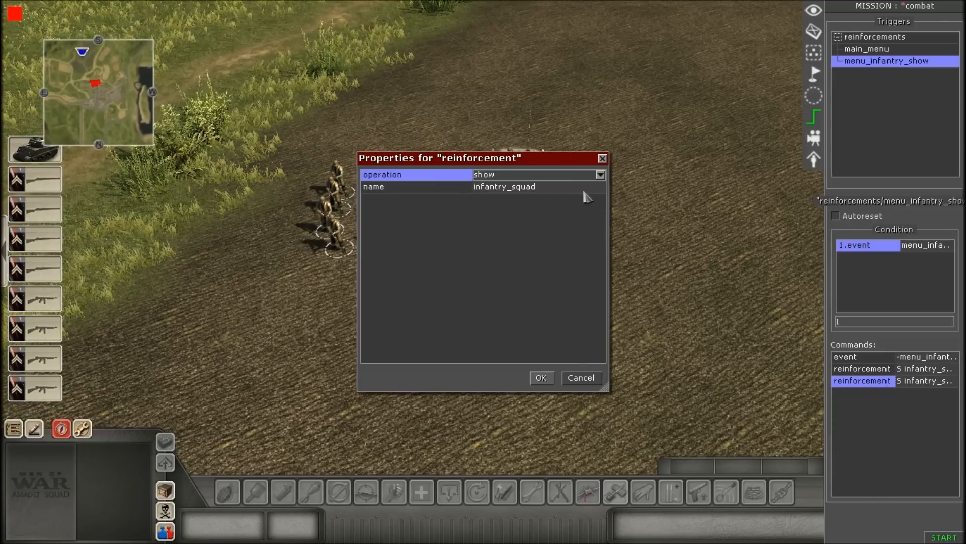
click(599, 187)
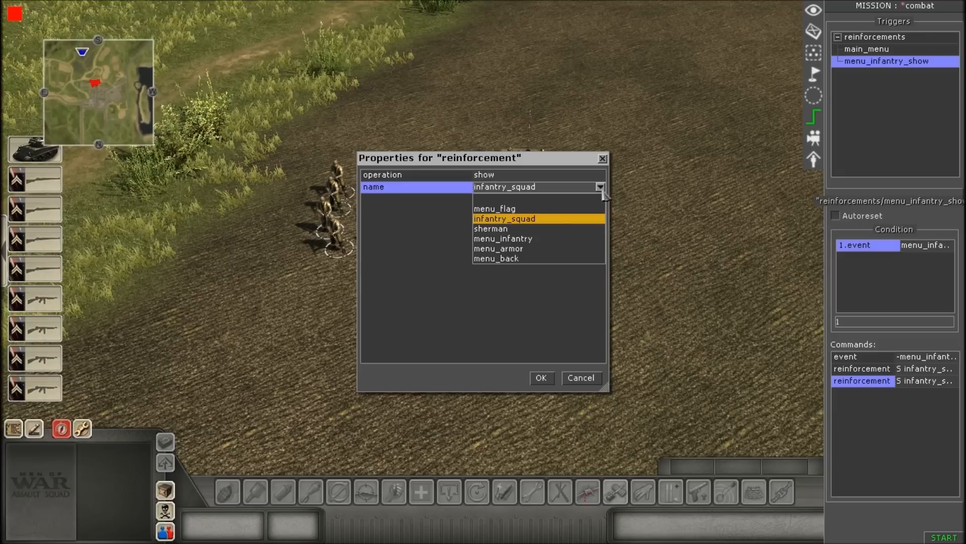
click(517, 258)
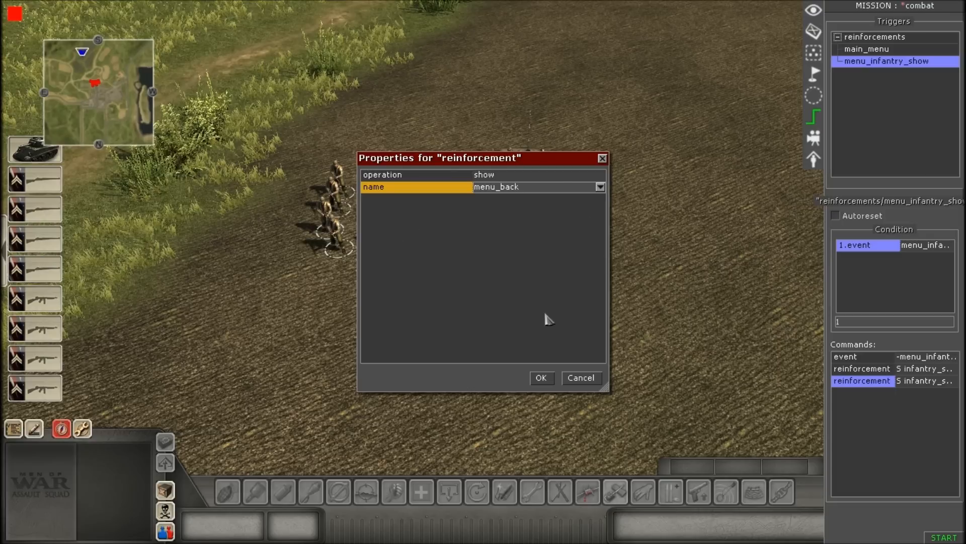
click(527, 191)
text(_)
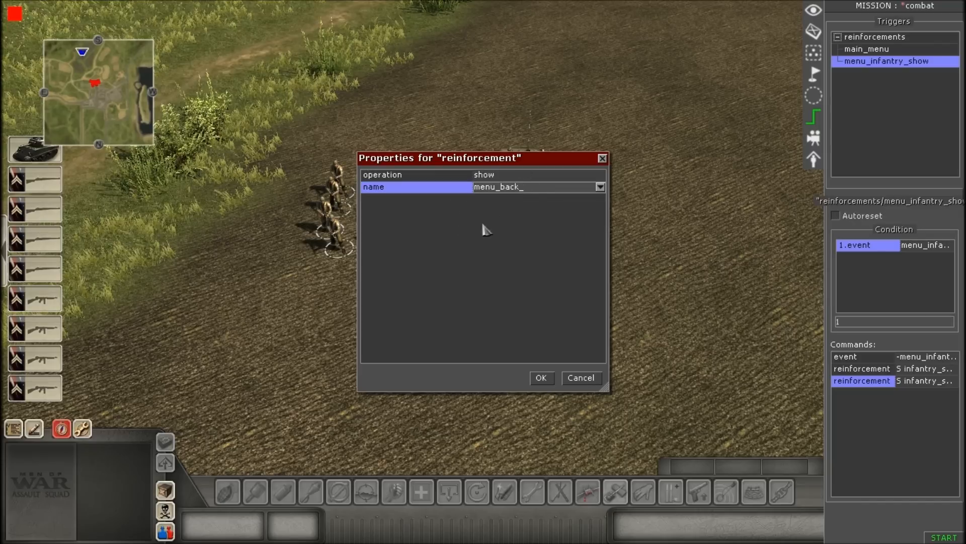
click(540, 379)
Step: Add two more copies of the menu_back reinforcement command to the menu_infantry_show trigger's command list
click(860, 381)
key(ctrl+v)
key(ctrl+v)
key(ctrl+v)
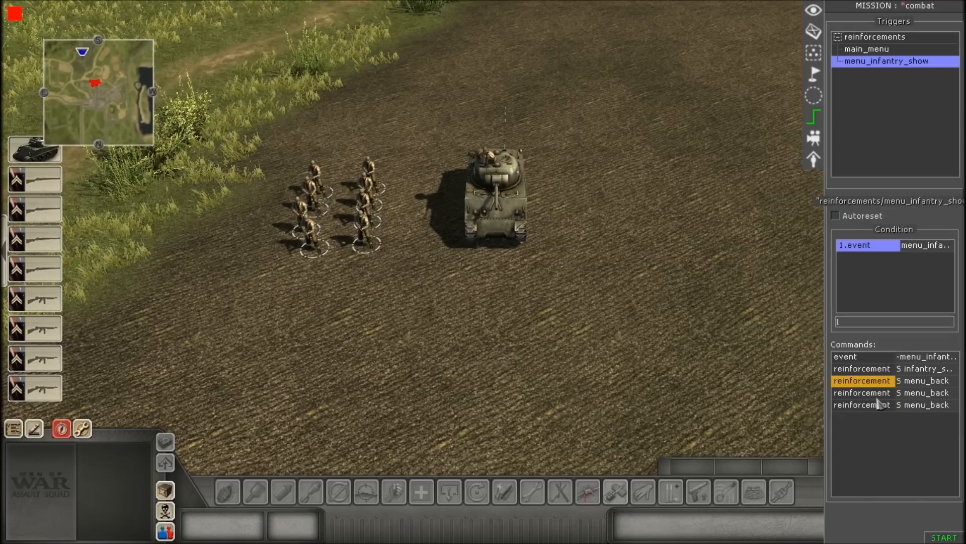
Step: Change the first extra menu_back copy in the menu_infantry_show commands to the hide operation with menu_flag as its name
double_click(872, 394)
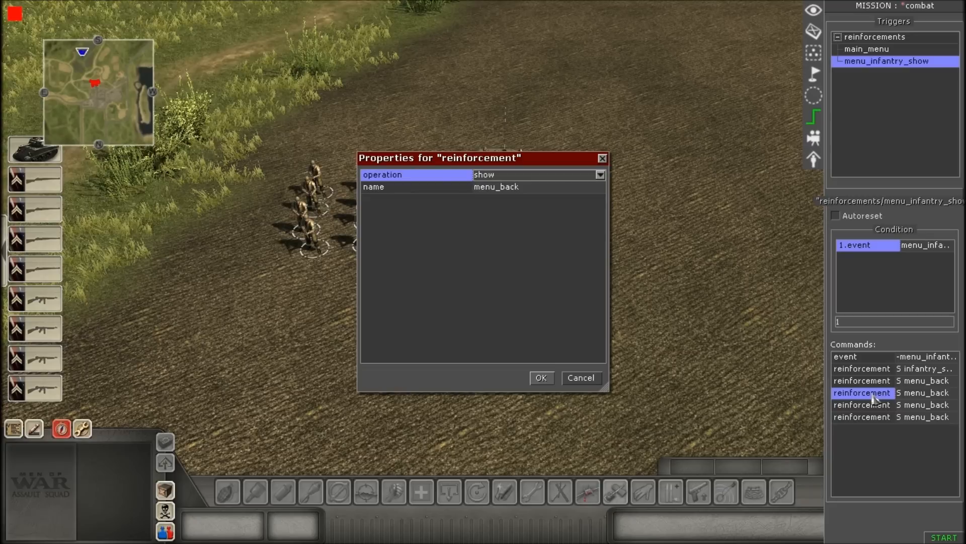
click(521, 176)
click(501, 197)
click(540, 189)
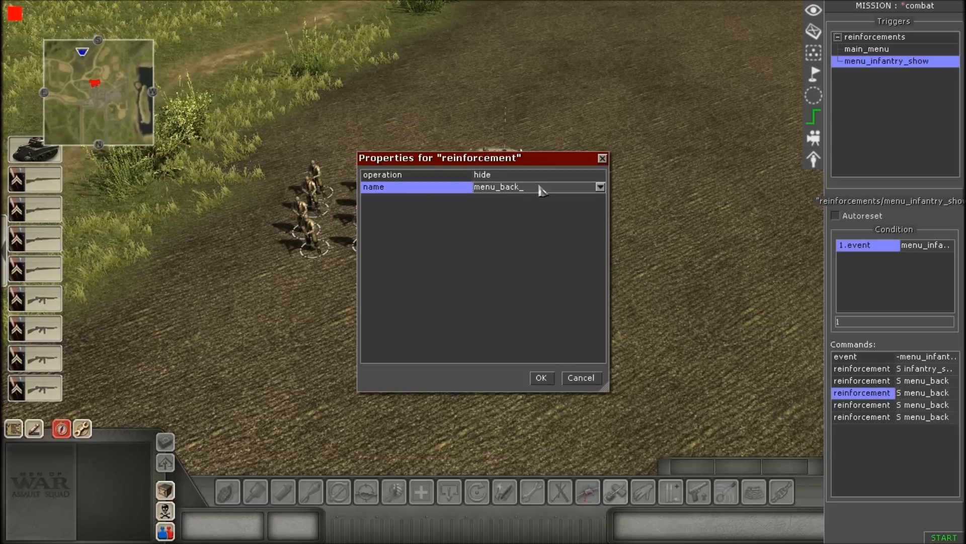
click(600, 187)
click(509, 208)
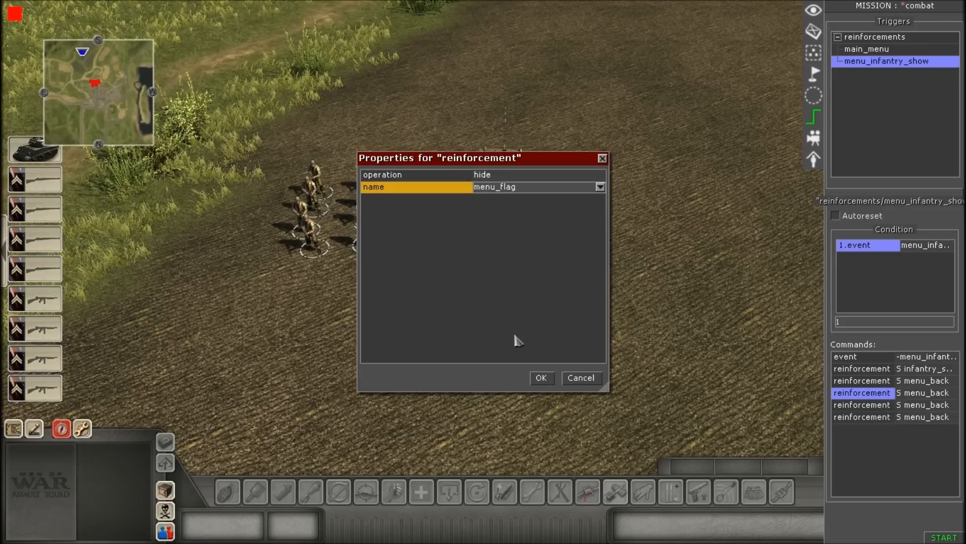
click(542, 381)
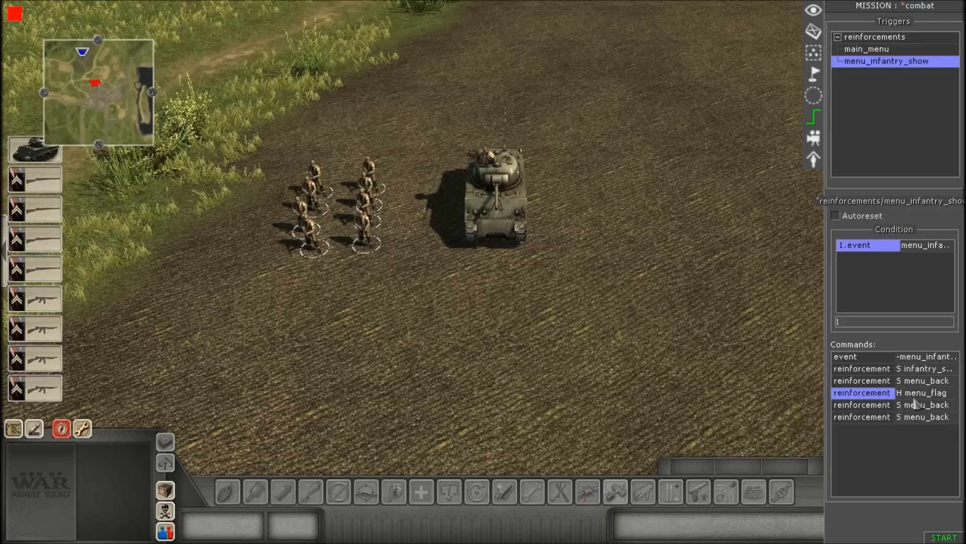
Step: Change the next extra menu_back copy to the hide operation with menu_infantry as its name
click(878, 395)
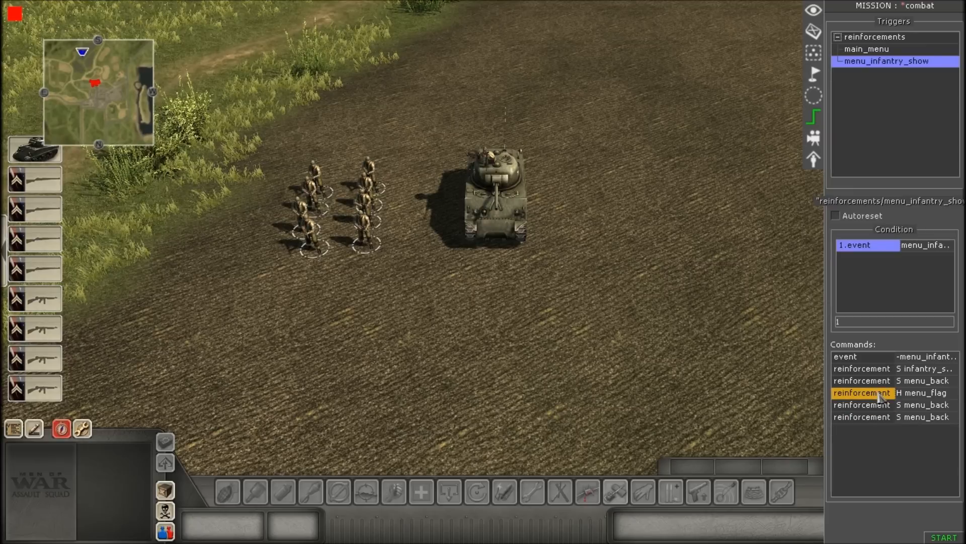
double_click(875, 406)
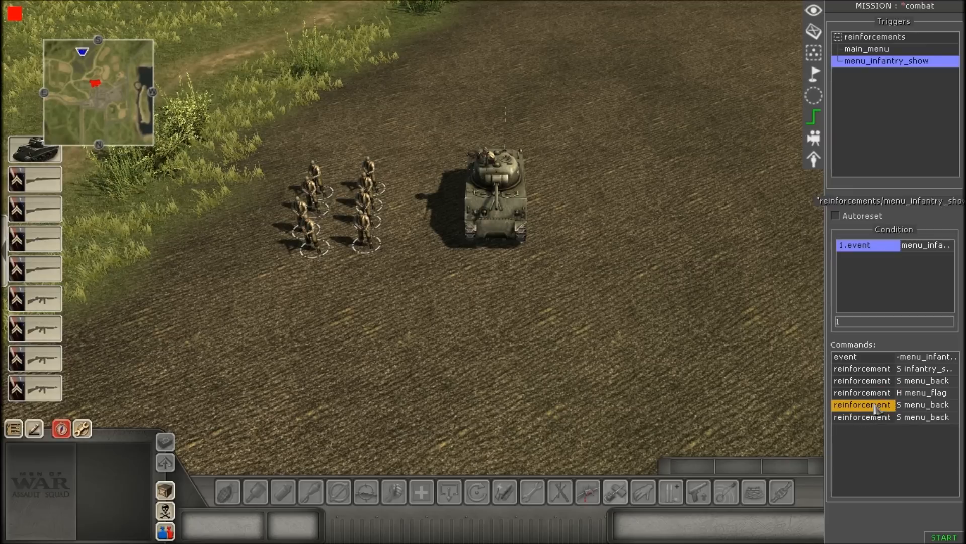
click(506, 176)
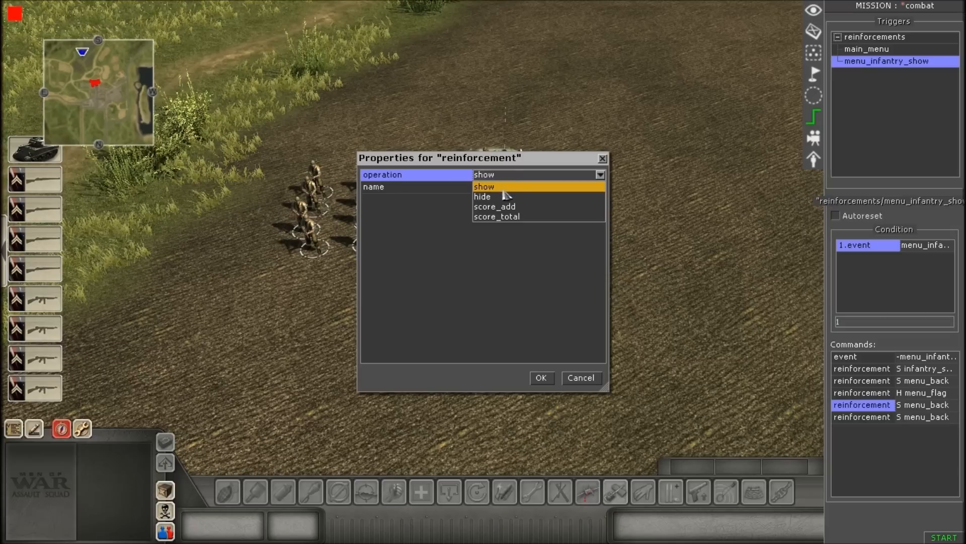
click(503, 197)
click(552, 188)
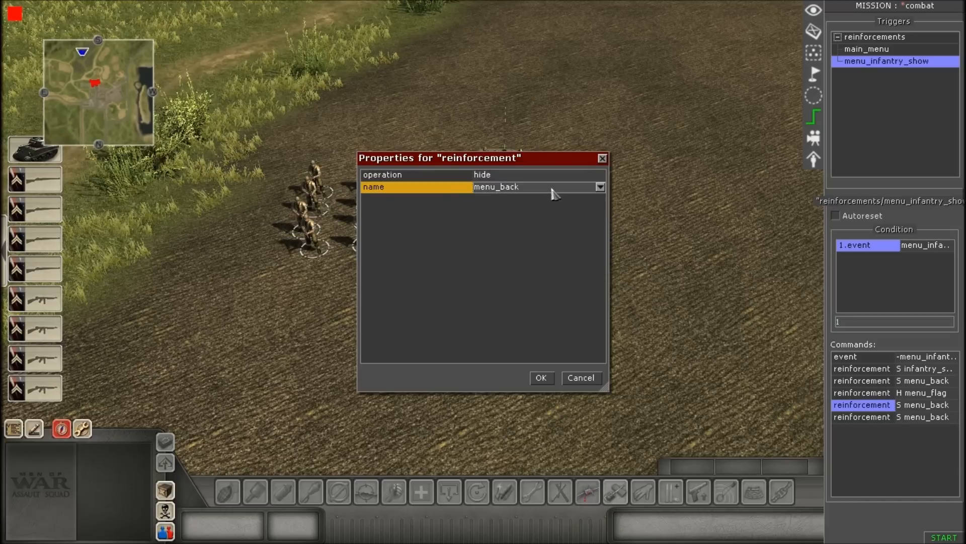
click(601, 188)
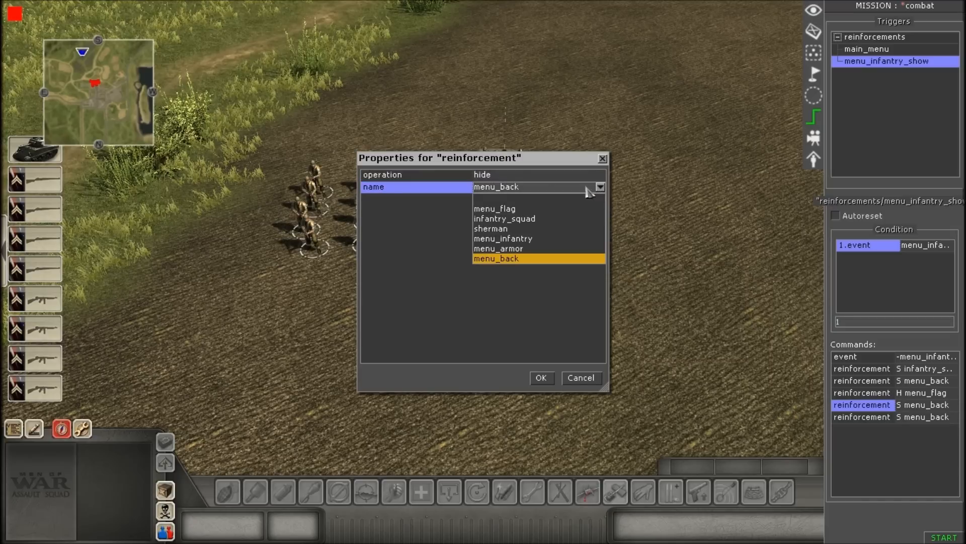
click(527, 240)
click(541, 377)
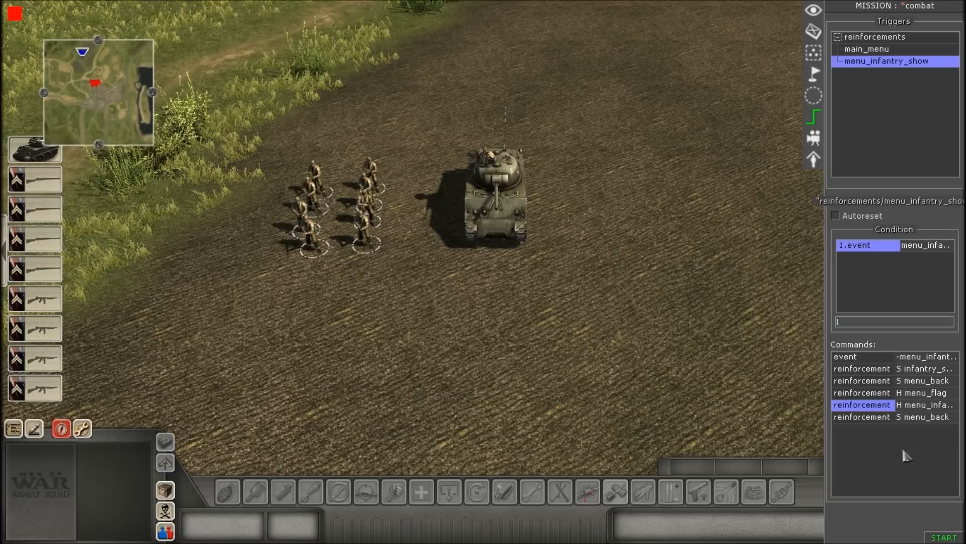
Step: Change the last menu_back copy in the command list to the hide operation with menu_armor as its name
click(879, 419)
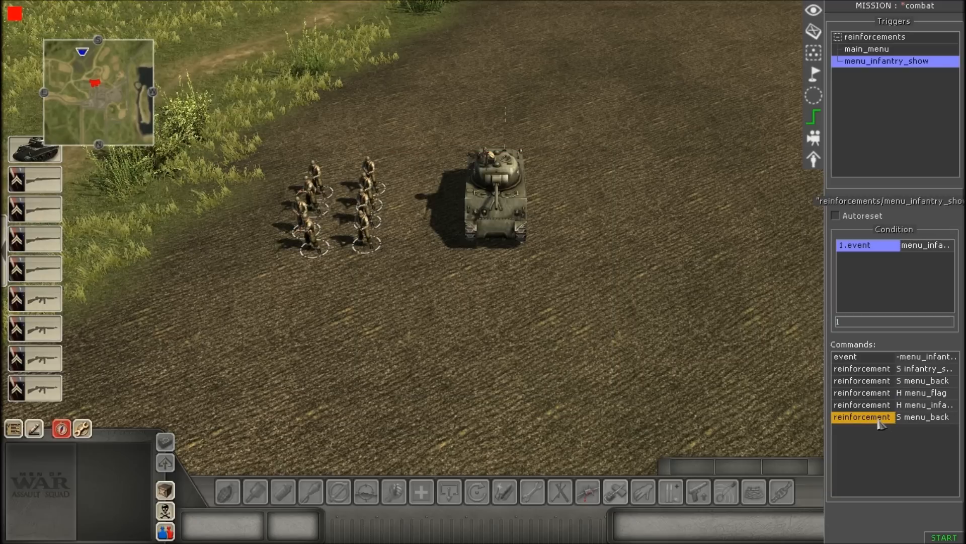
double_click(879, 420)
click(499, 175)
click(549, 198)
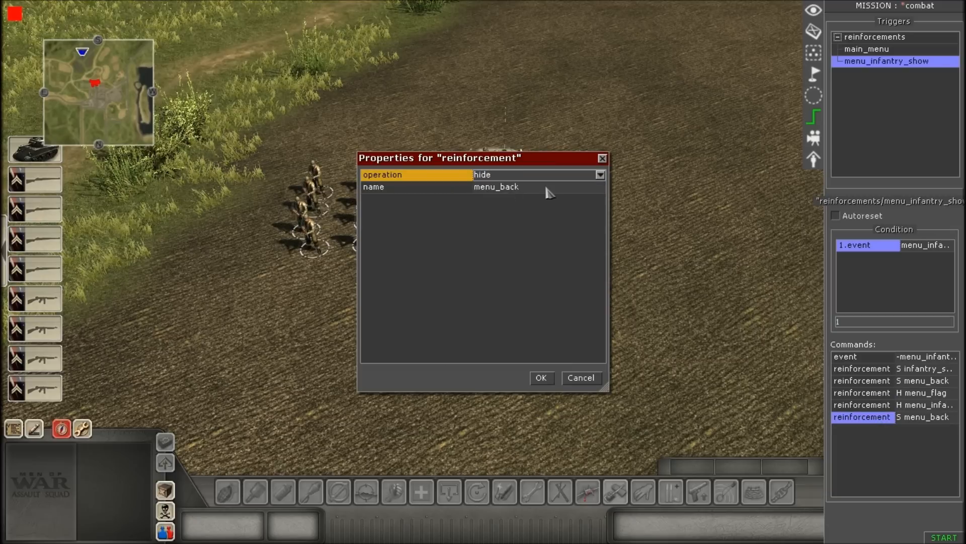
click(547, 187)
click(600, 187)
click(522, 250)
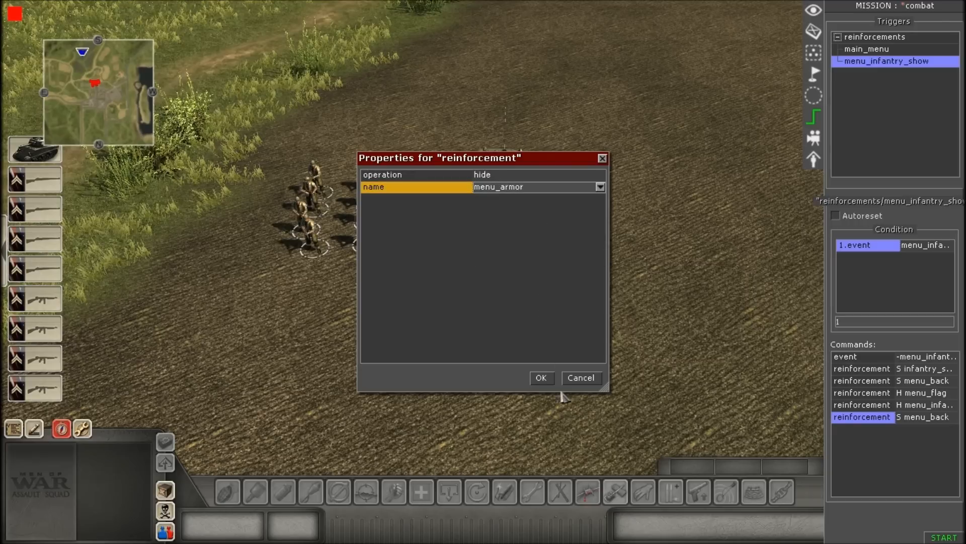
click(541, 378)
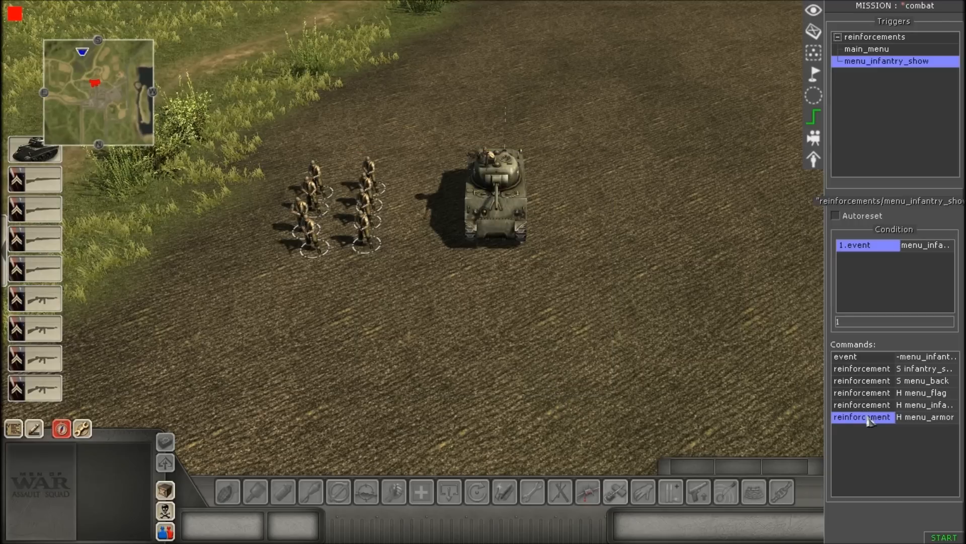
scroll(110, 324, up, 4)
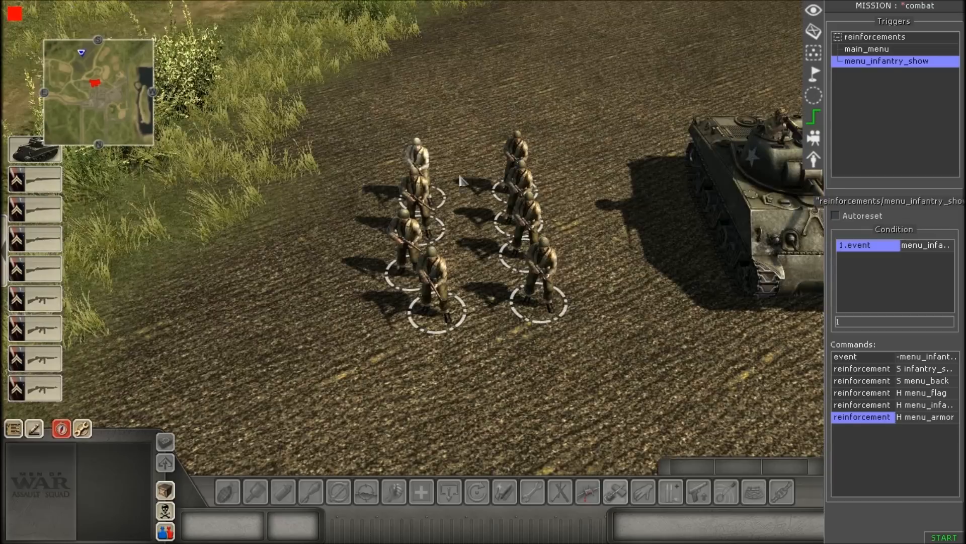
scroll(932, 295, down, 4)
scroll(957, 401, up, 2)
scroll(427, 279, up, 4)
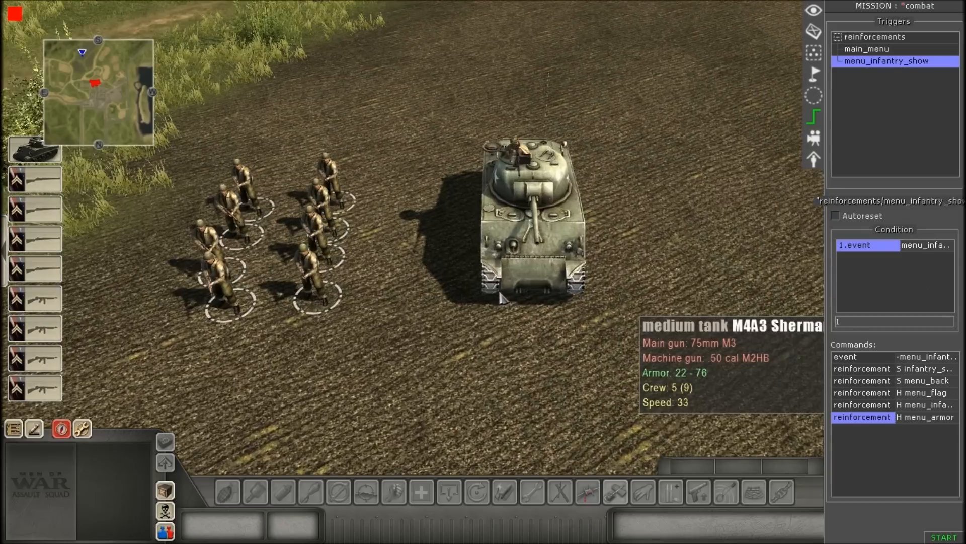
scroll(427, 279, down, 3)
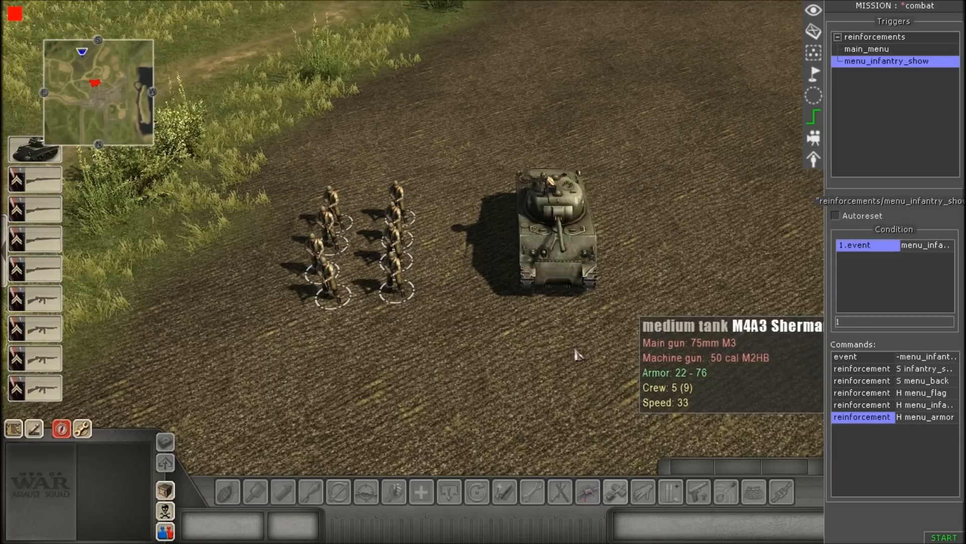
key(Down)
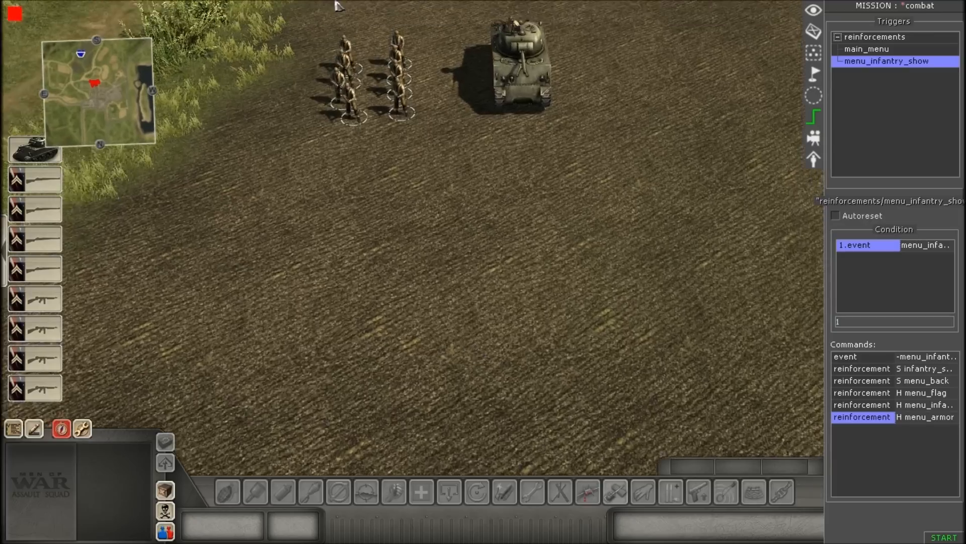
scroll(457, 217, up, 1)
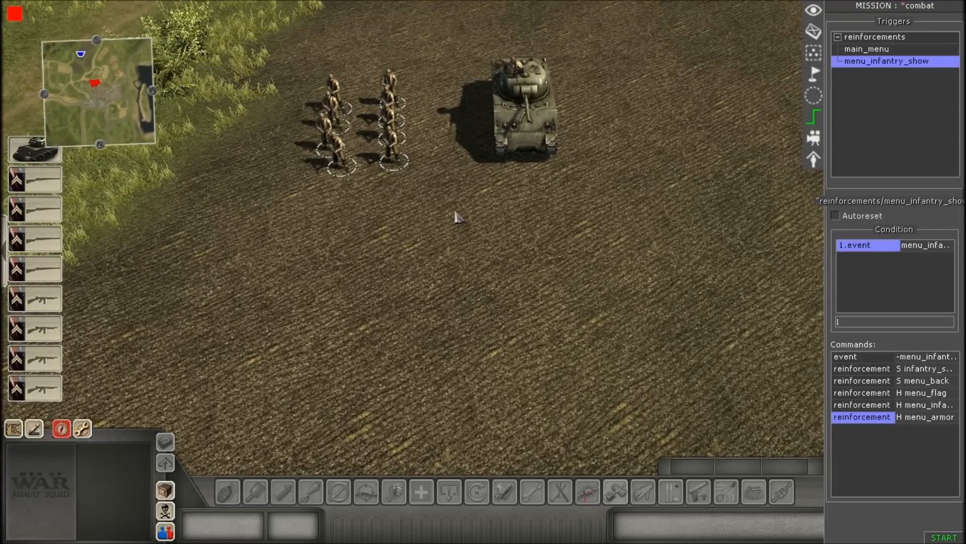
mouse_move(449, 200)
middle_down()
mouse_move(413, 258)
mouse_move(409, 236)
mouse_move(399, 247)
middle_up()
drag(399, 247, 421, 268)
middle_drag(420, 268, 449, 193)
Step: Leave the trigger editor, start a test run of the mission and choose Infantry in the reinforcement menu
key(F1)
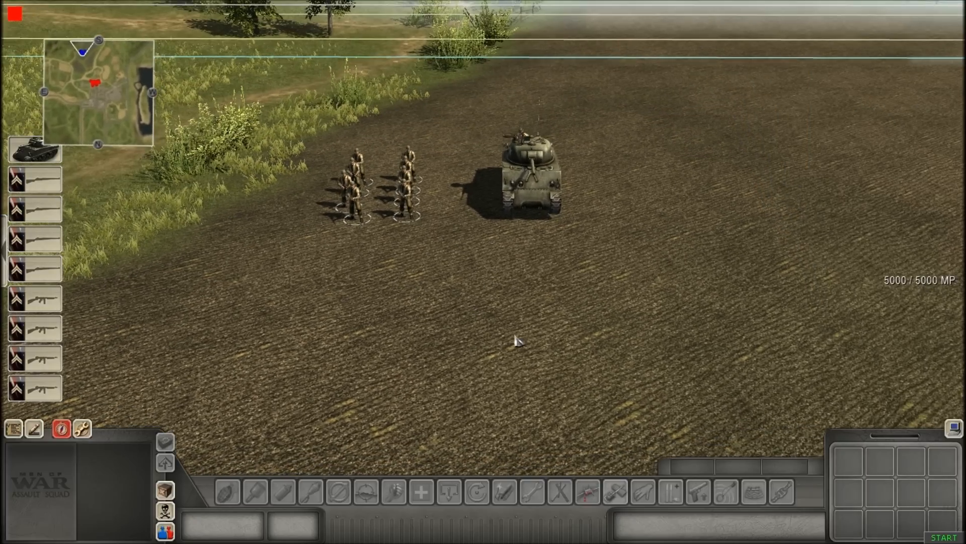
click(945, 537)
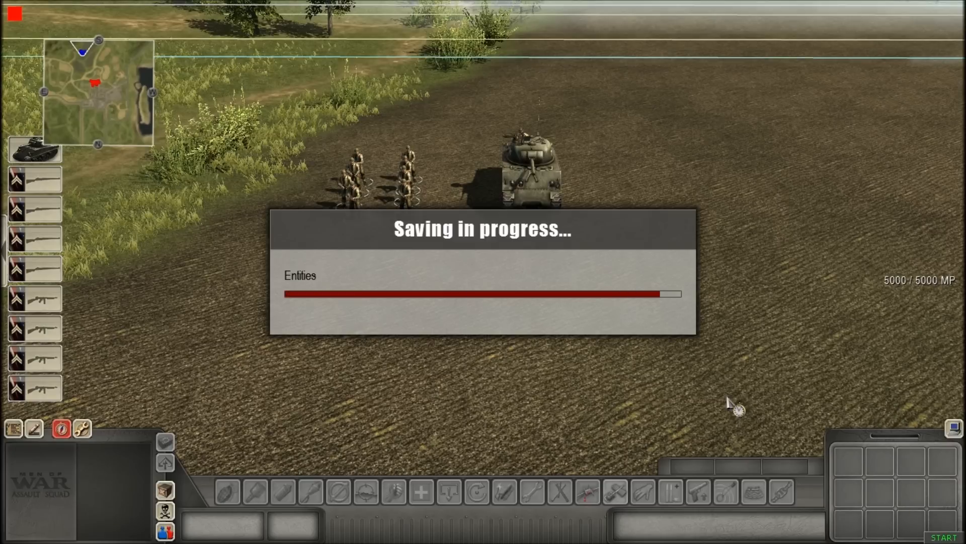
middle_drag(543, 224, 649, 282)
click(920, 346)
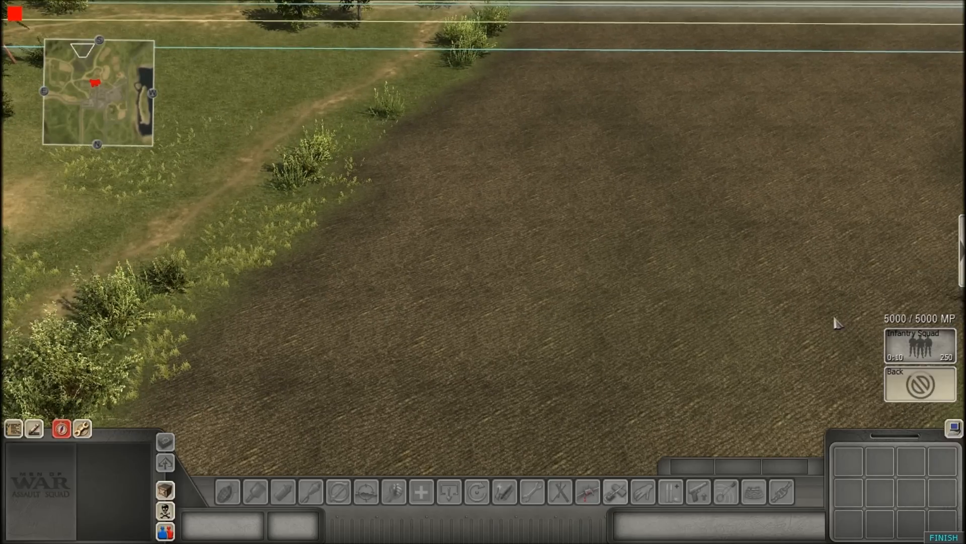
Step: Call in an Infantry Squad from the infantry submenu and place it on the ploughed field
scroll(783, 313, up, 3)
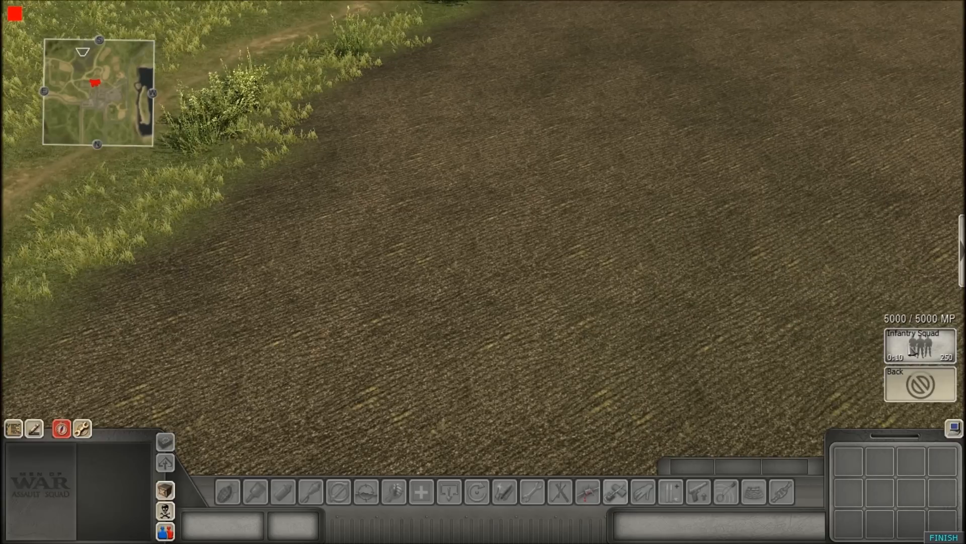
click(920, 347)
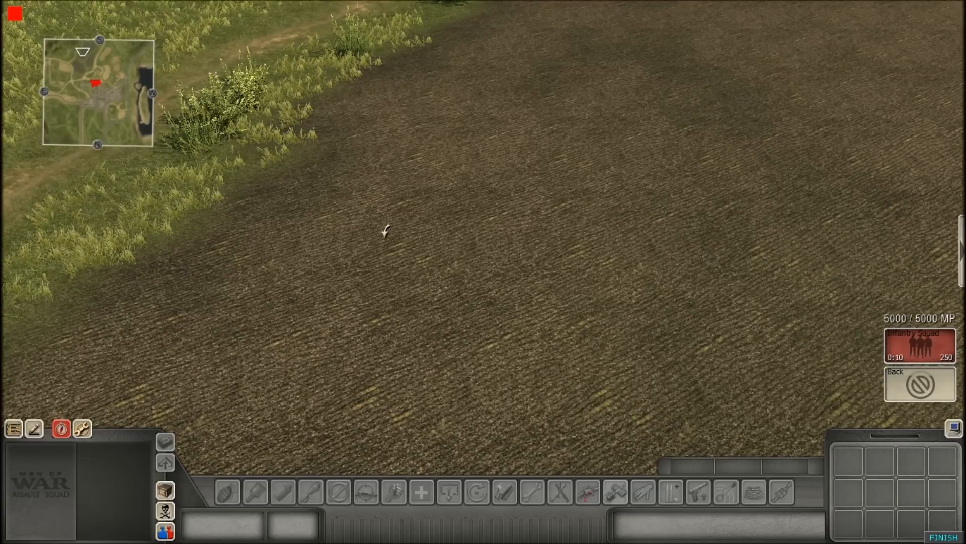
click(482, 306)
middle_drag(744, 312, 725, 302)
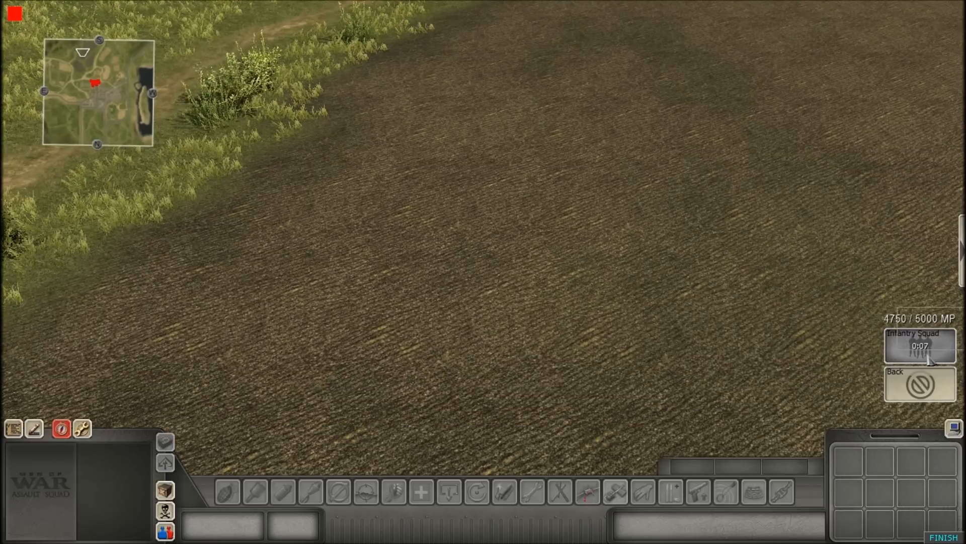
scroll(666, 290, up, 2)
scroll(843, 334, down, 3)
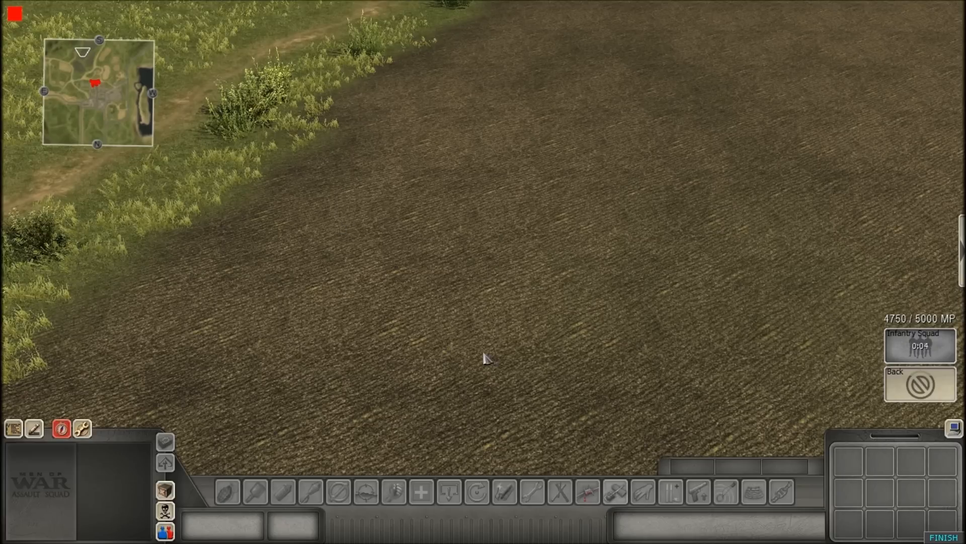
drag(376, 205, 640, 406)
scroll(619, 380, down, 3)
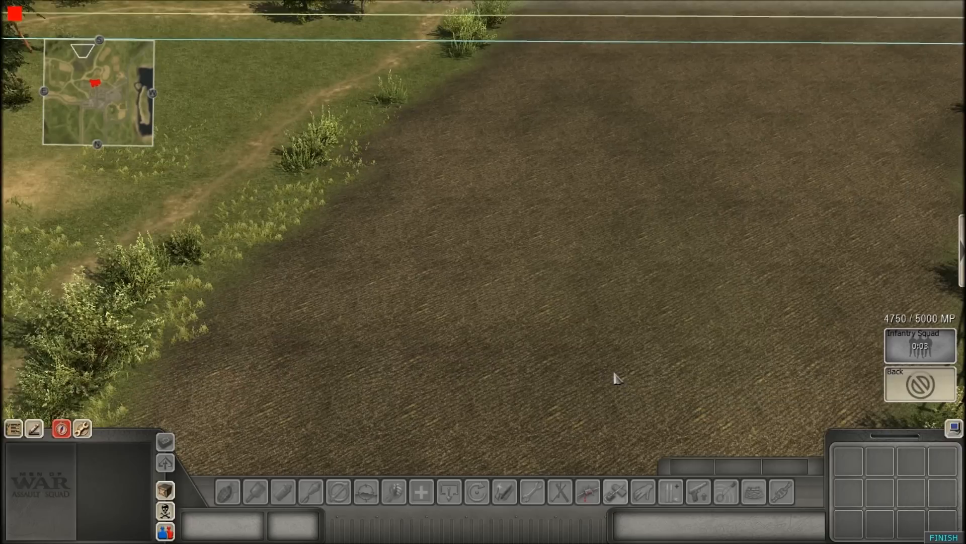
scroll(614, 373, up, 3)
scroll(624, 379, up, 3)
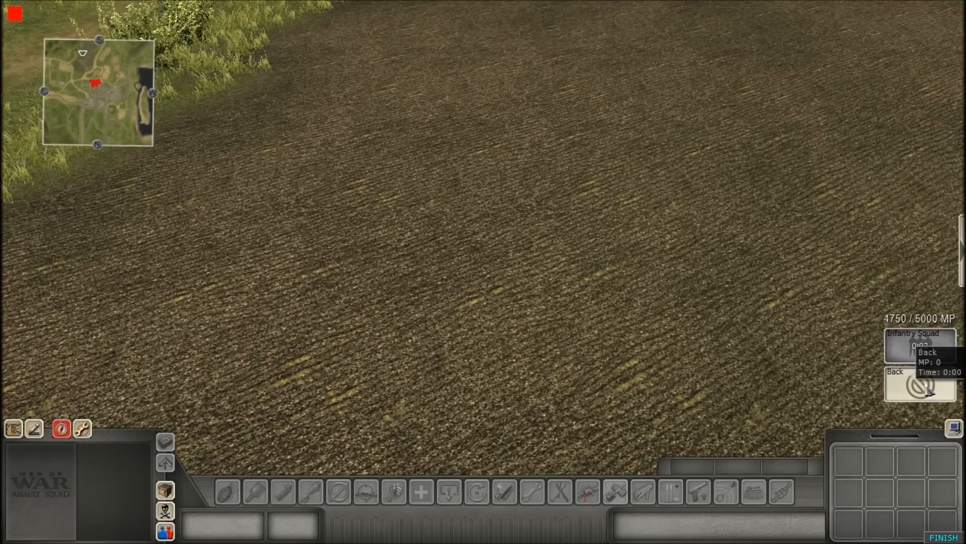
Step: Return to the main reinforcement menu through the Back entry and finish the mission test run
right_click(699, 362)
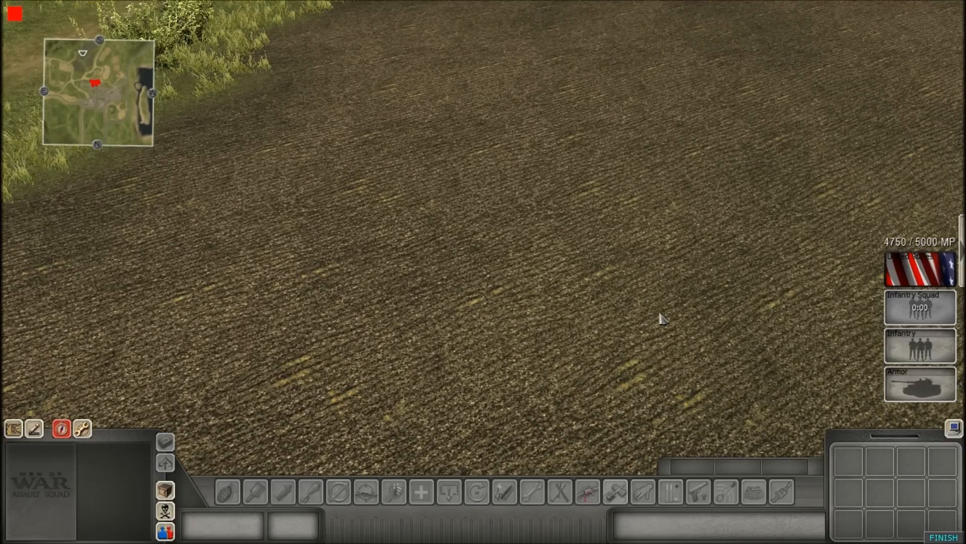
scroll(664, 318, down, 5)
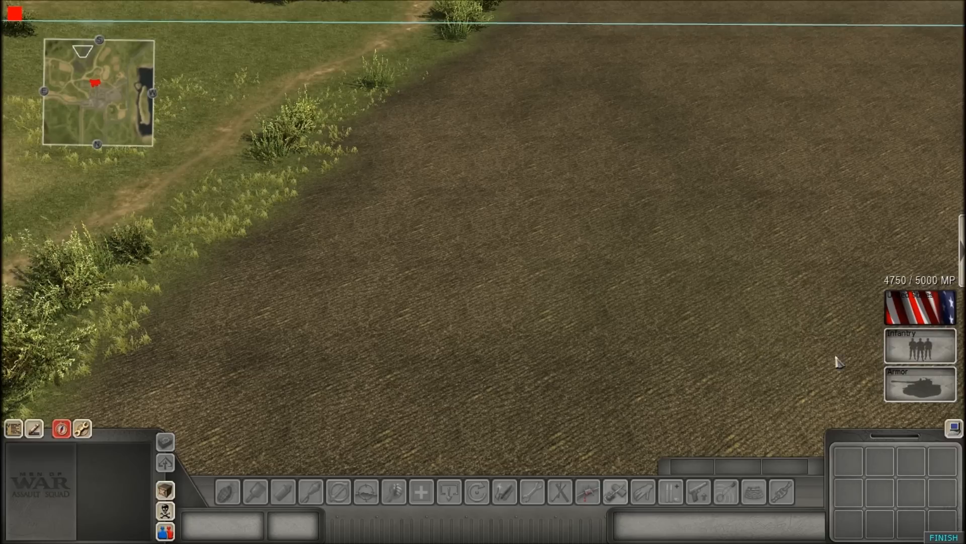
scroll(826, 351, up, 3)
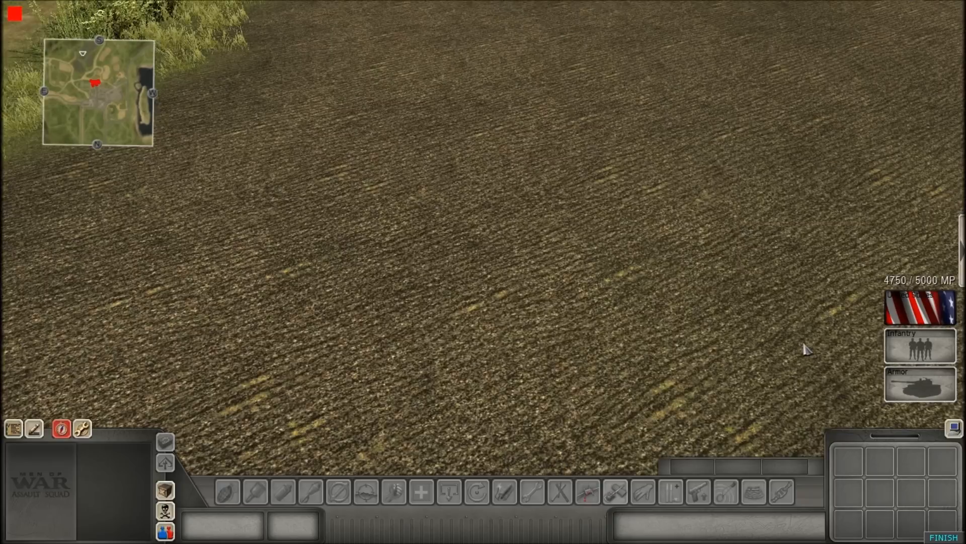
scroll(841, 341, down, 2)
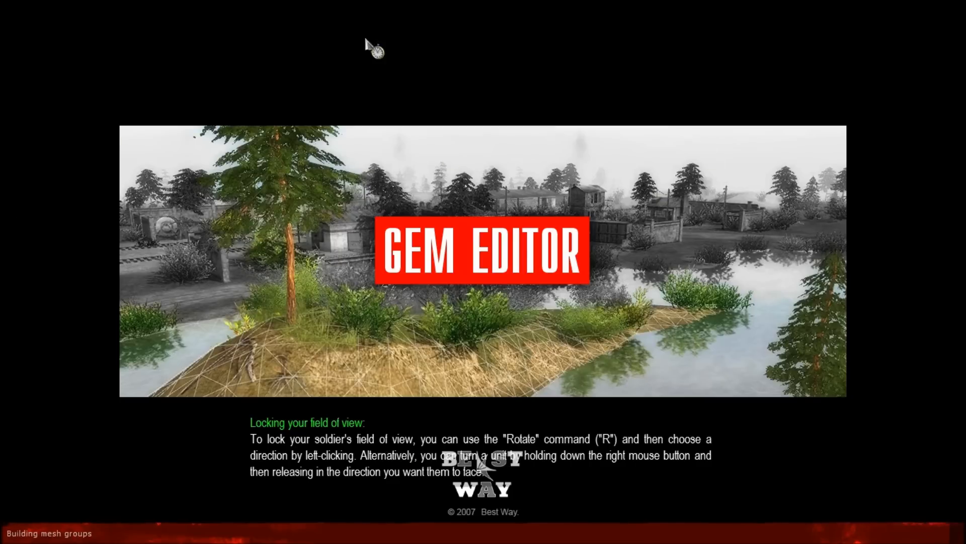
Step: Reopen the mission trigger editor and expand the reinforcements trigger group
scroll(334, 322, up, 5)
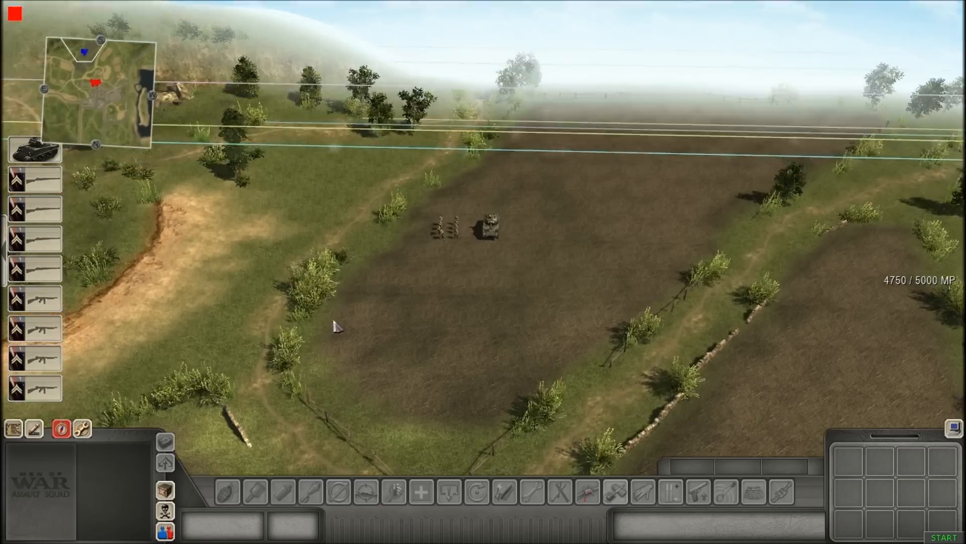
scroll(351, 235, up, 3)
key(F3)
scroll(403, 300, down, 3)
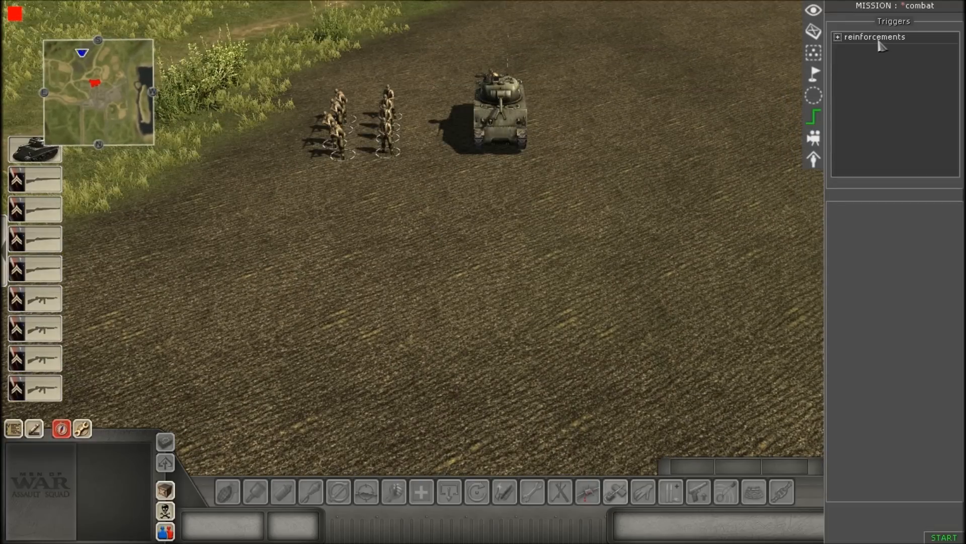
click(839, 37)
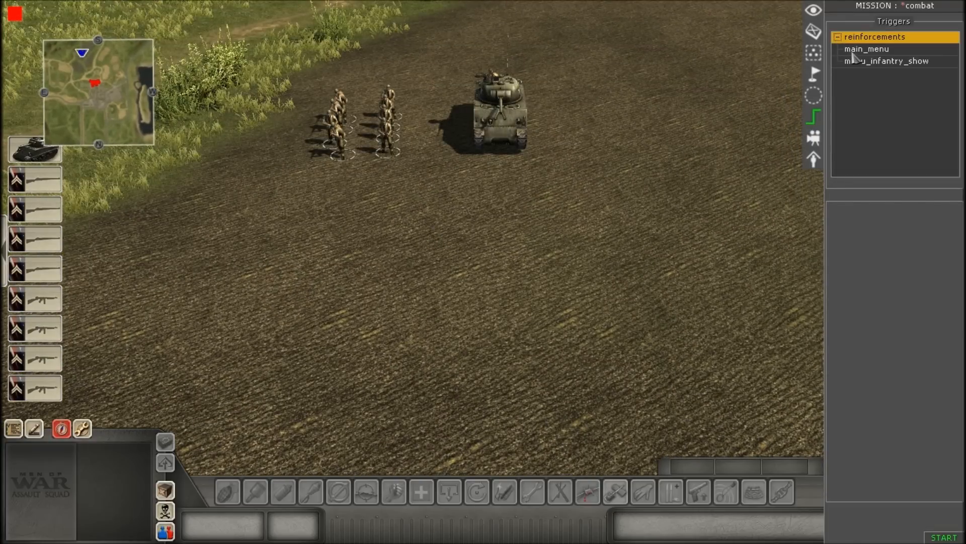
Step: Add a trigger command to the main_menu trigger that targets reinforcements/main_menu itself with the state left off
click(853, 53)
right_click(876, 457)
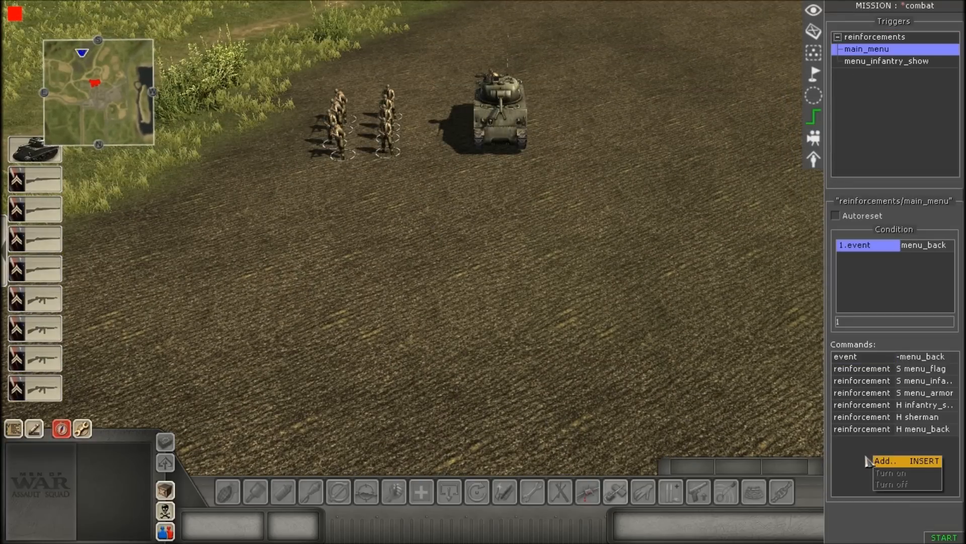
click(866, 456)
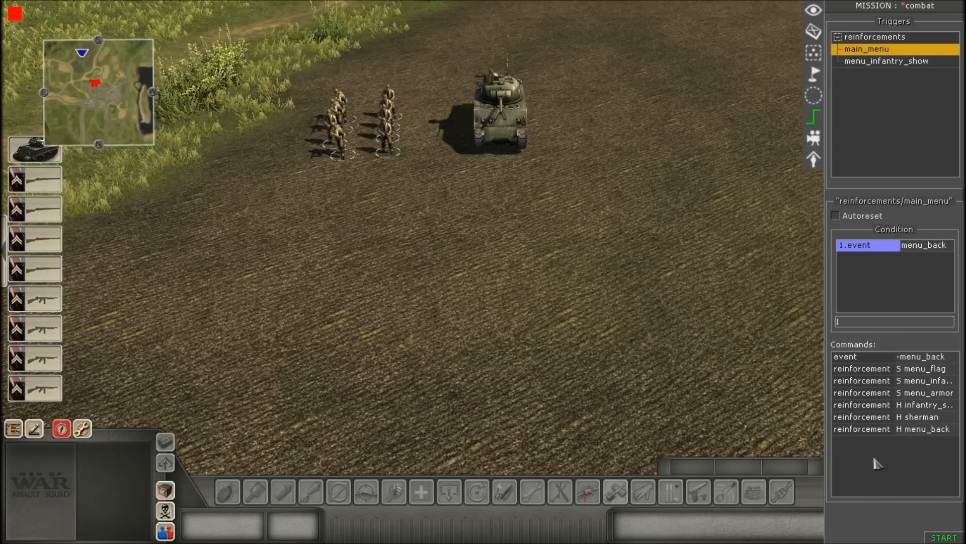
right_click(875, 463)
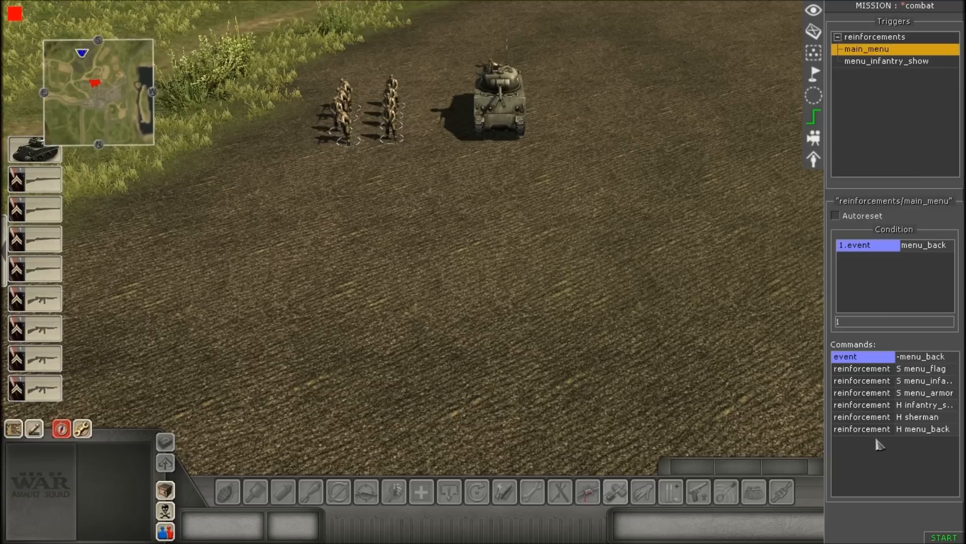
right_click(878, 446)
click(895, 452)
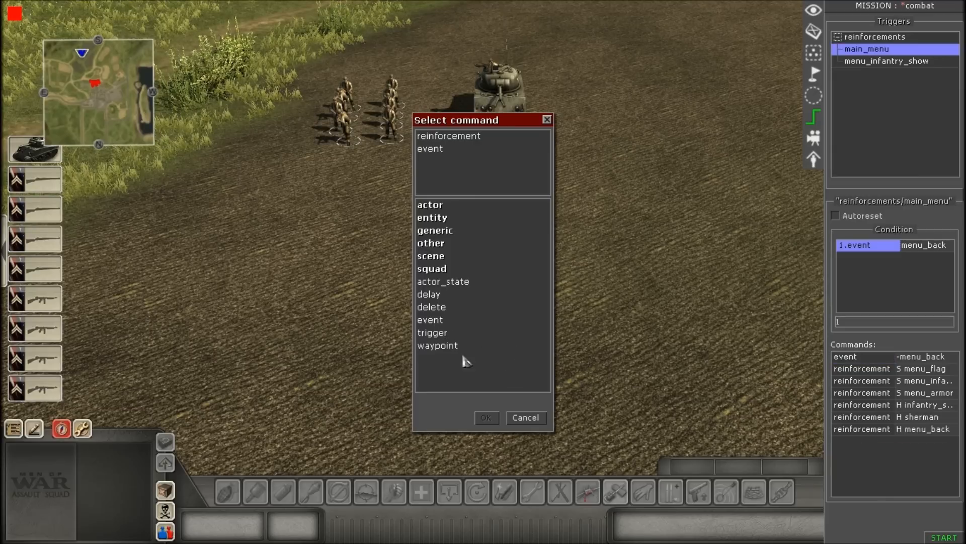
double_click(442, 334)
click(616, 199)
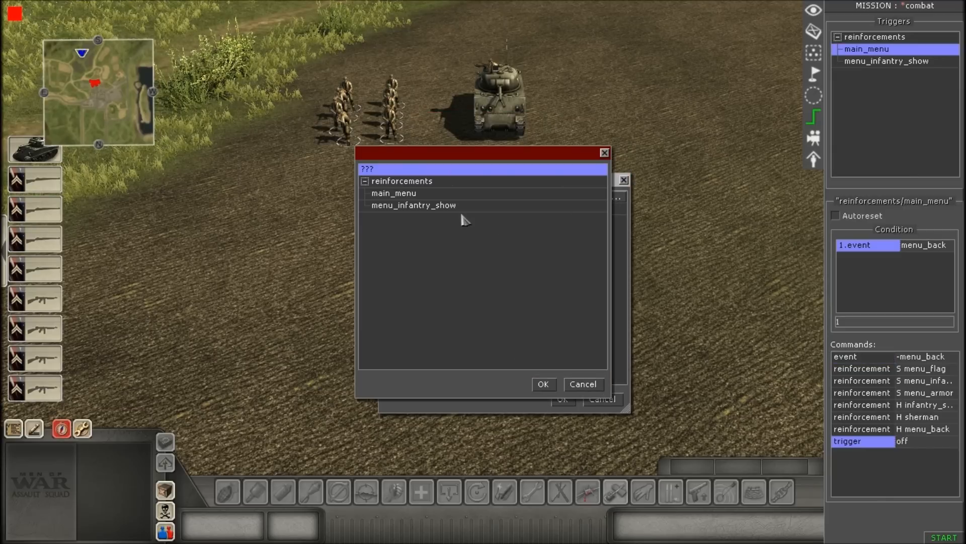
click(413, 195)
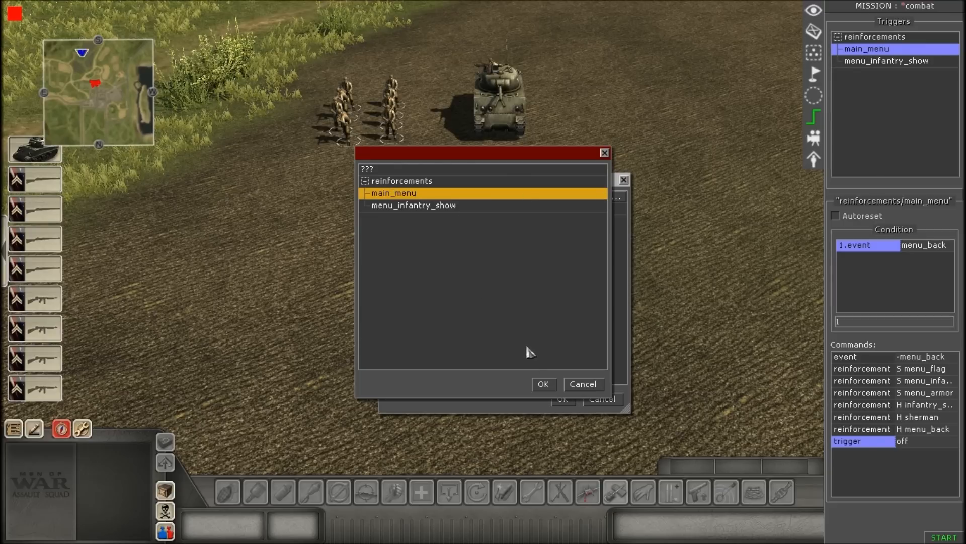
click(543, 384)
click(562, 399)
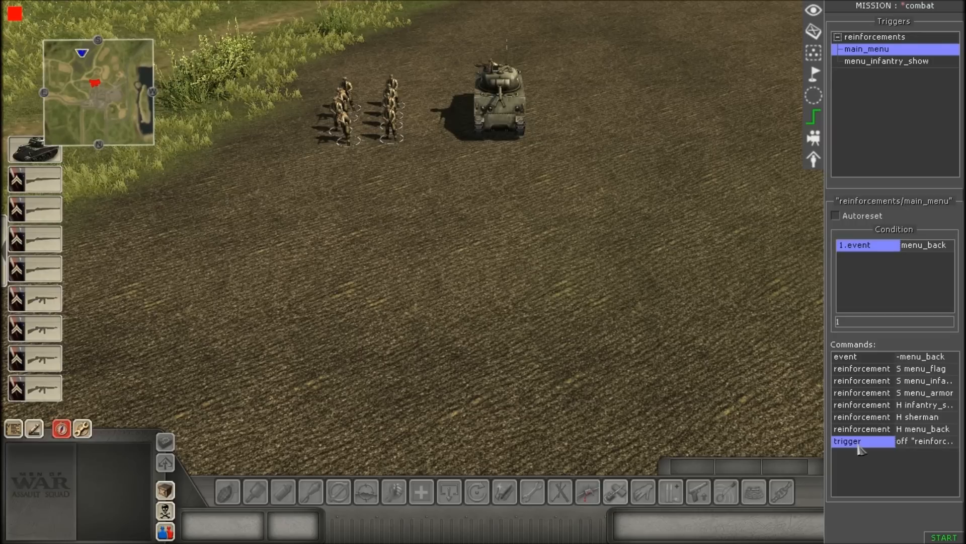
Step: Add a trigger command to the menu_infantry_show trigger that targets menu_infantry_show itself with the state left off
click(876, 62)
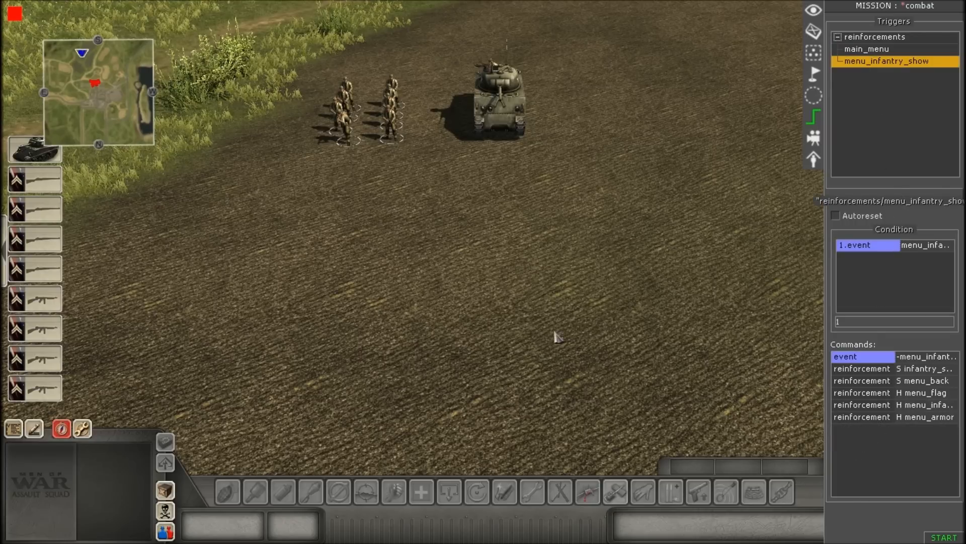
scroll(556, 336, up, 2)
click(874, 447)
right_click(874, 443)
click(895, 453)
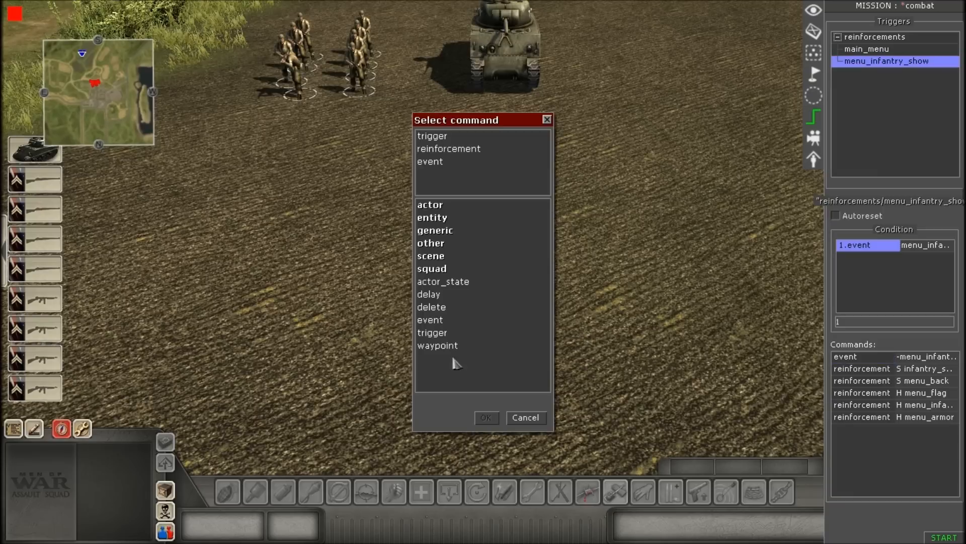
double_click(438, 334)
click(616, 195)
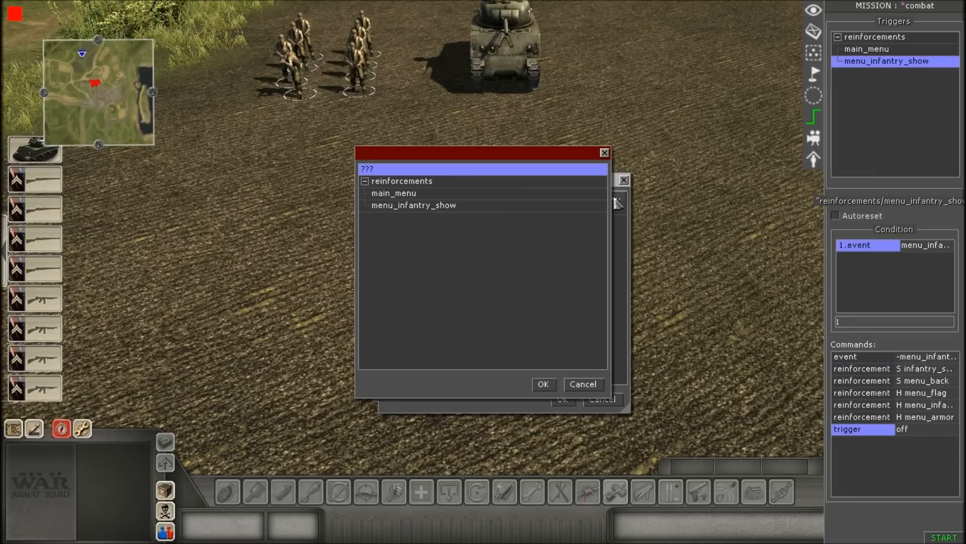
click(445, 206)
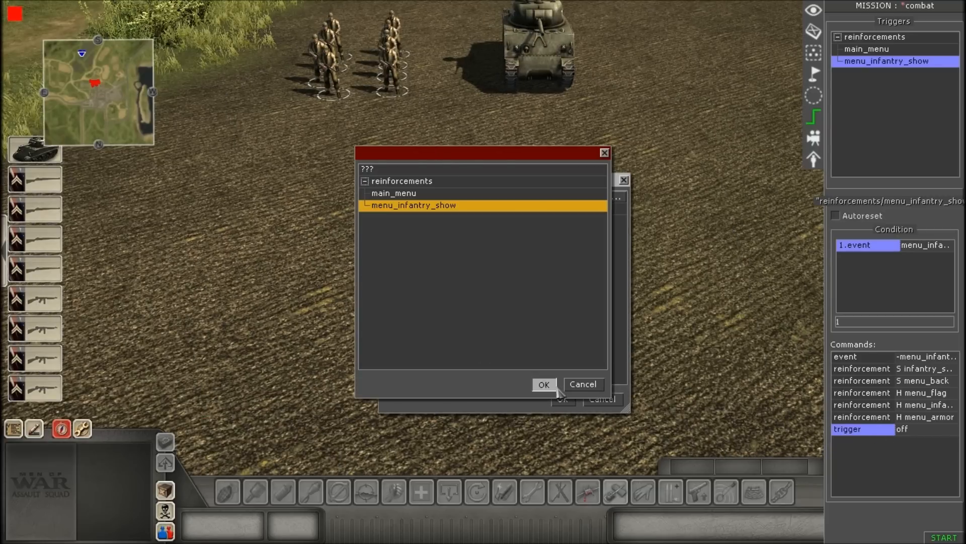
click(543, 384)
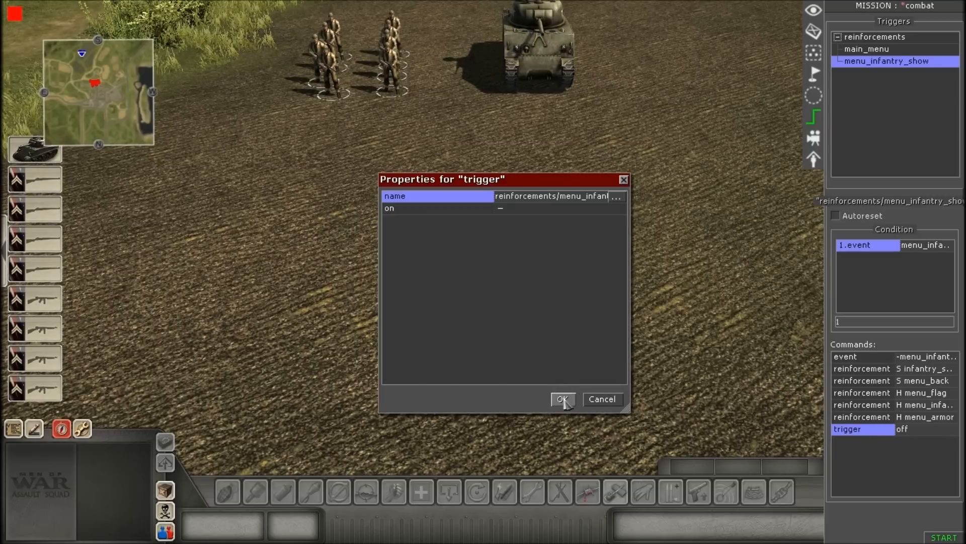
click(562, 398)
Step: Leave the trigger editor, start a mission test run and choose Infantry in the reinforcement menu
key(Up)
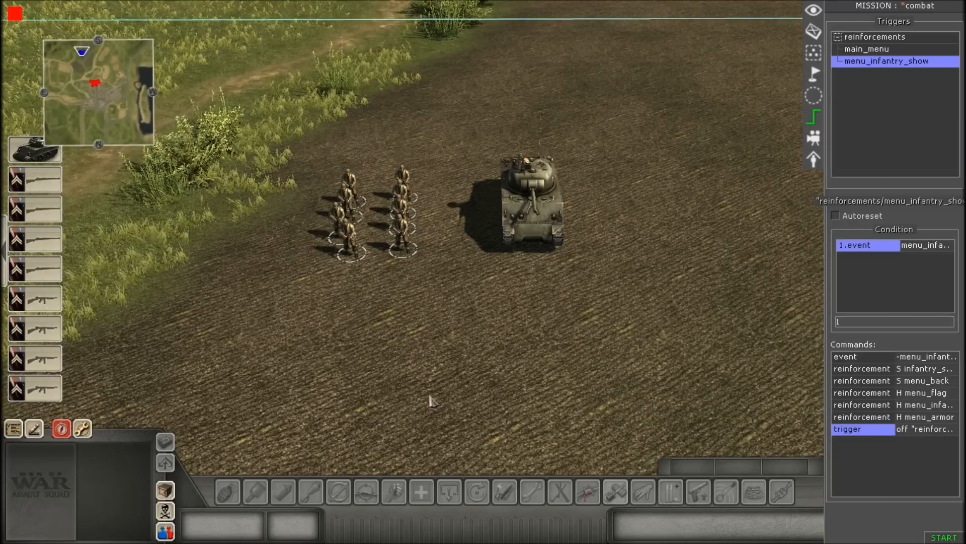
scroll(425, 390, down, 2)
key(F1)
click(937, 536)
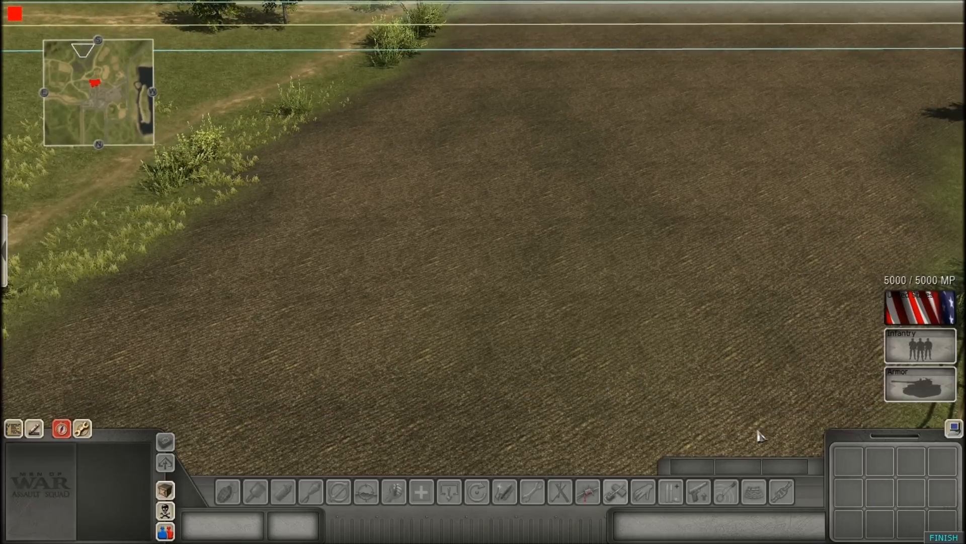
scroll(732, 395, up, 2)
click(920, 347)
scroll(686, 319, up, 1)
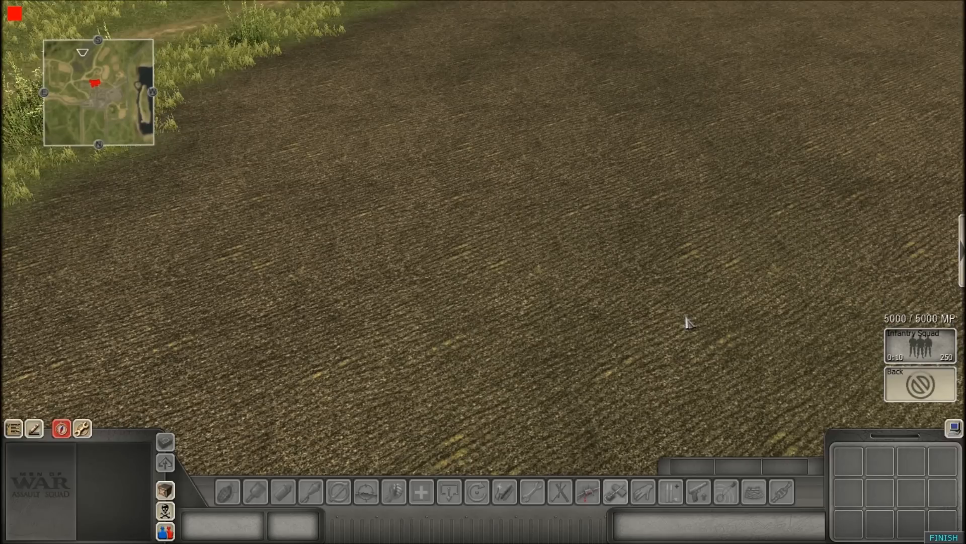
Step: Test switching repeatedly between the main and infantry reinforcement menus using the Back and Infantry entries
click(924, 401)
click(920, 346)
click(915, 402)
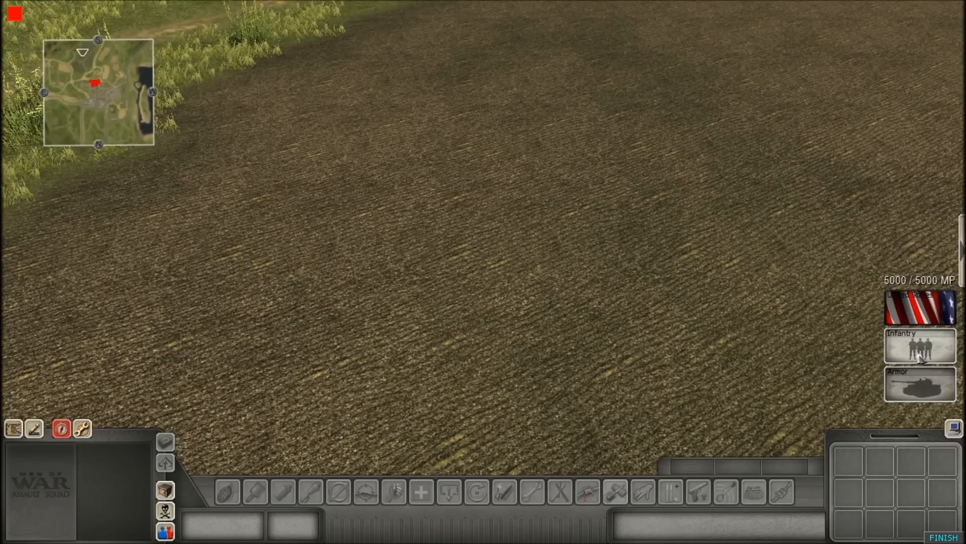
click(913, 358)
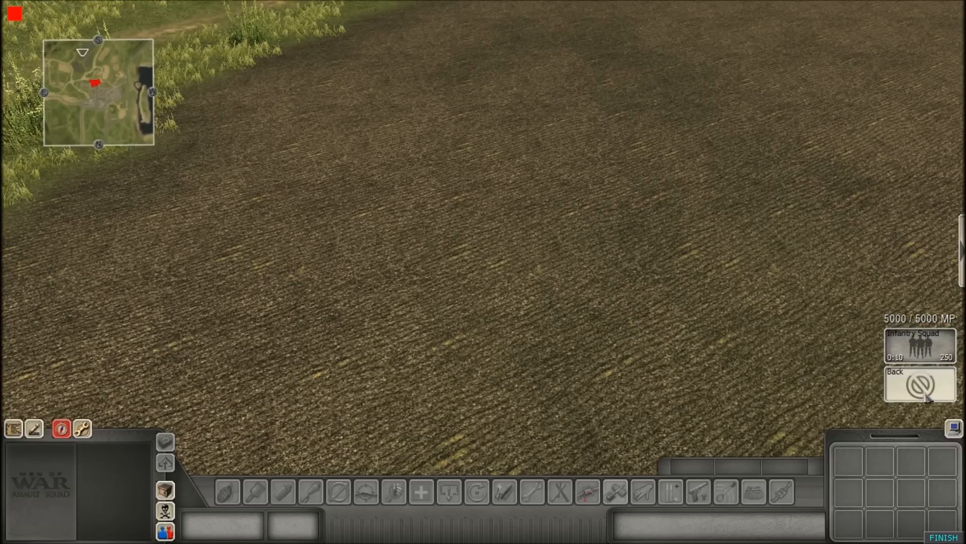
right_click(734, 395)
click(926, 343)
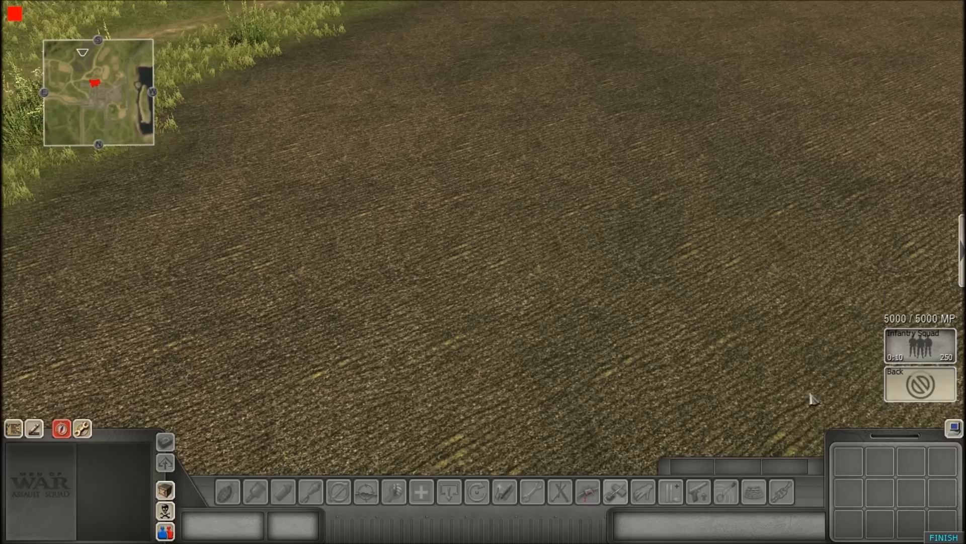
click(928, 349)
right_click(749, 383)
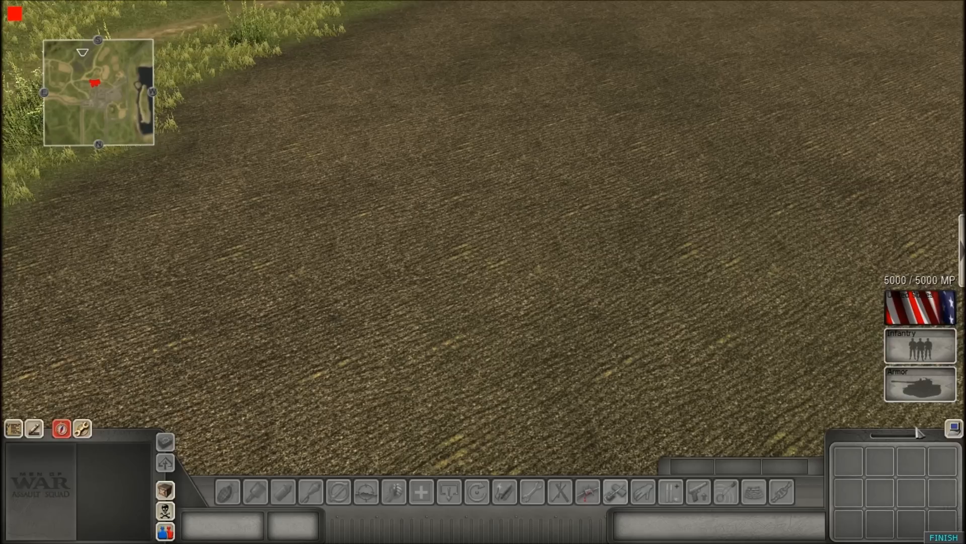
click(920, 395)
click(912, 398)
click(901, 358)
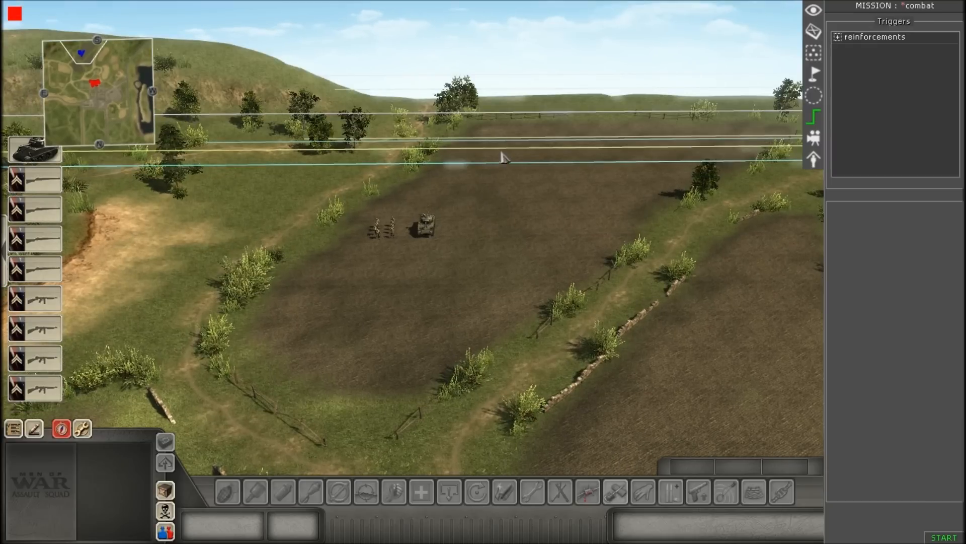
Step: Expand the reinforcements trigger group and add a new trigger named menu_armor_show to it
scroll(554, 347, up, 6)
scroll(541, 333, down, 5)
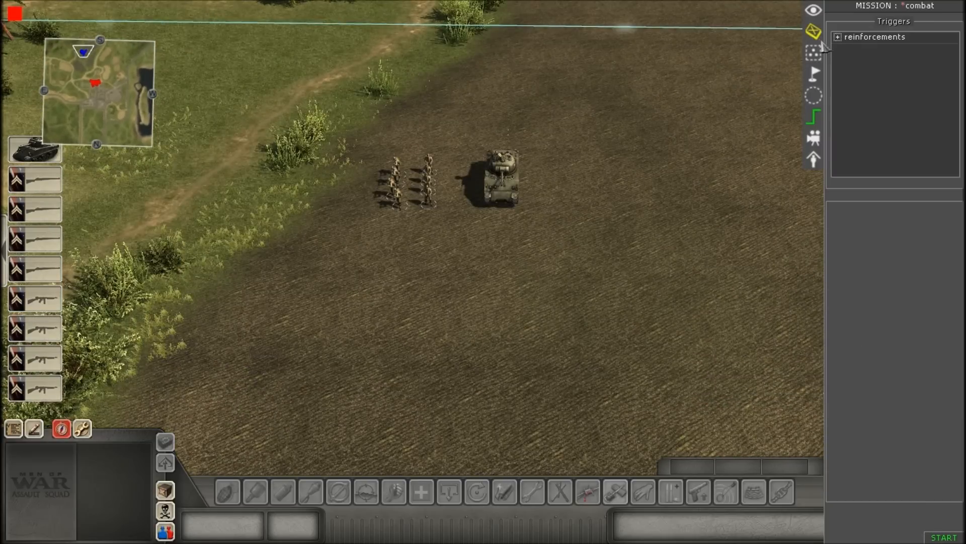
click(838, 37)
click(863, 62)
right_click(862, 65)
click(865, 69)
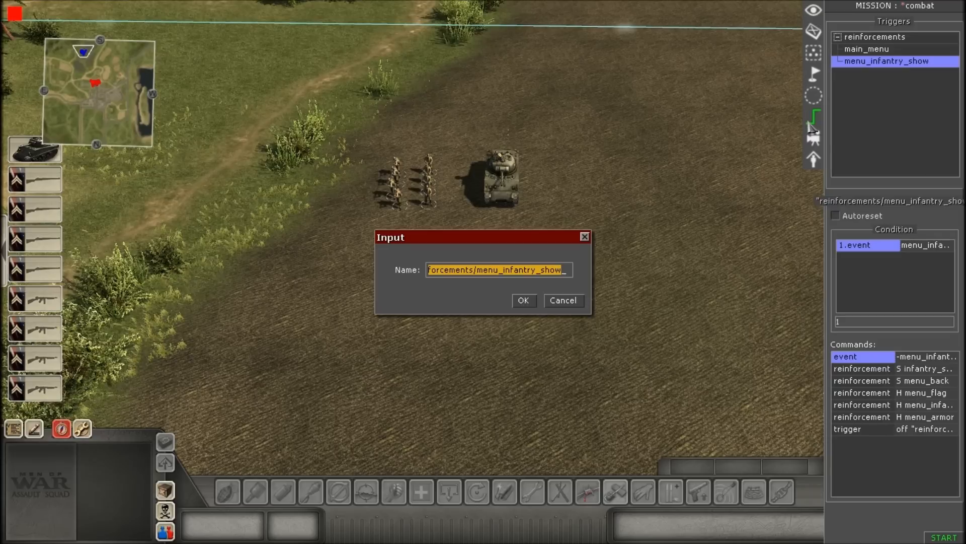
key(End)
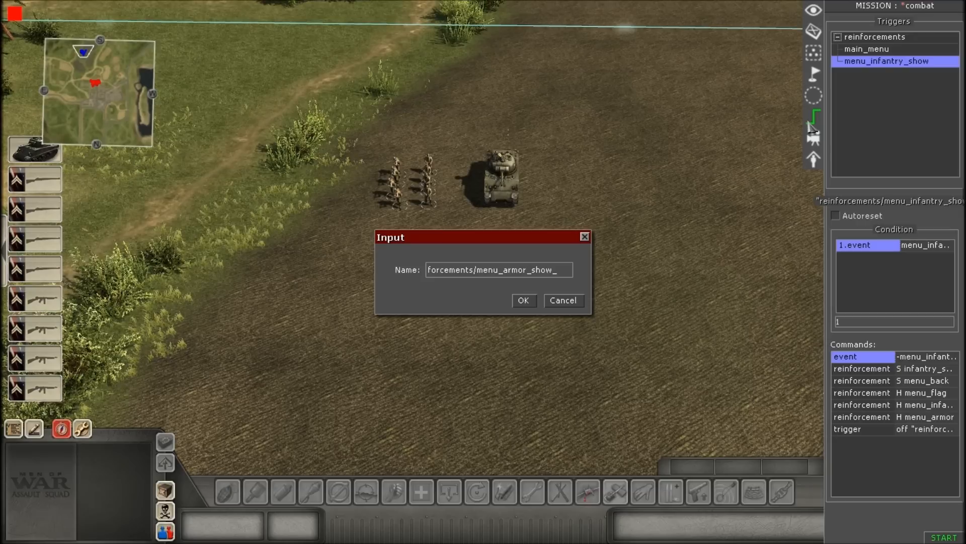
key(Return)
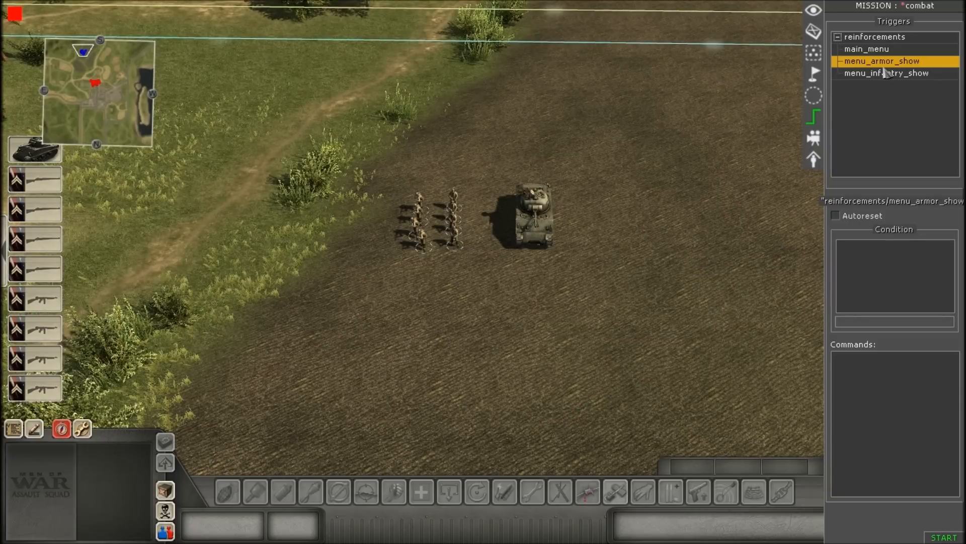
Step: Give the menu_armor_show trigger an event condition in work mode with the id menu_armor
click(886, 73)
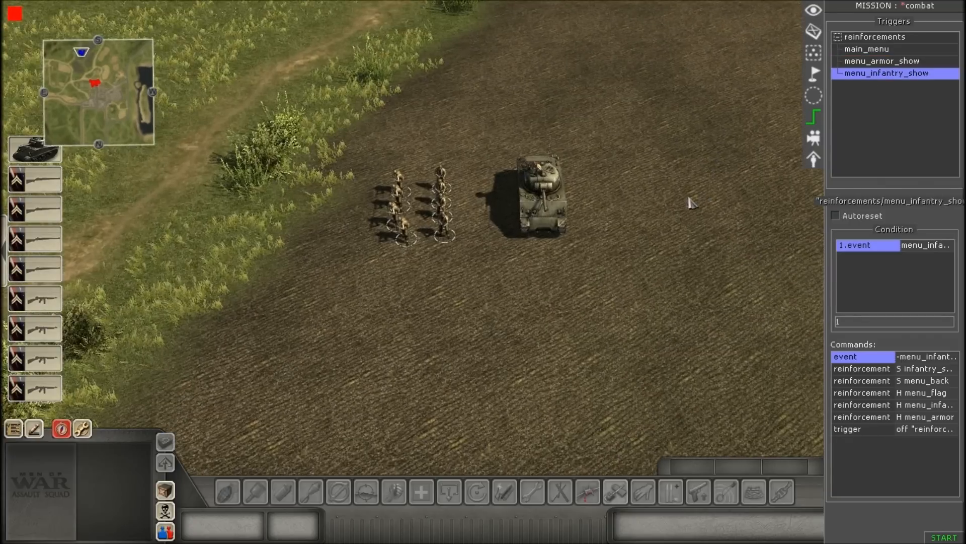
click(883, 61)
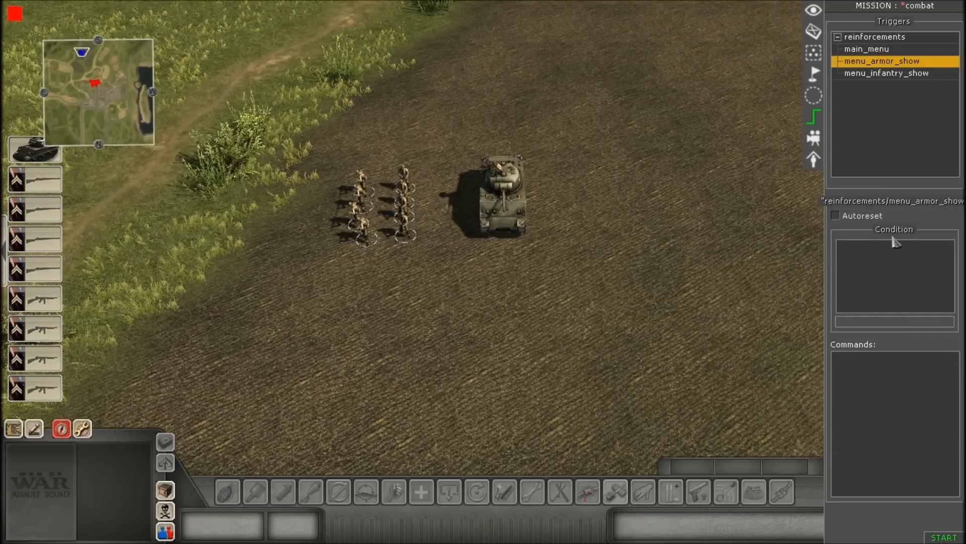
right_click(878, 264)
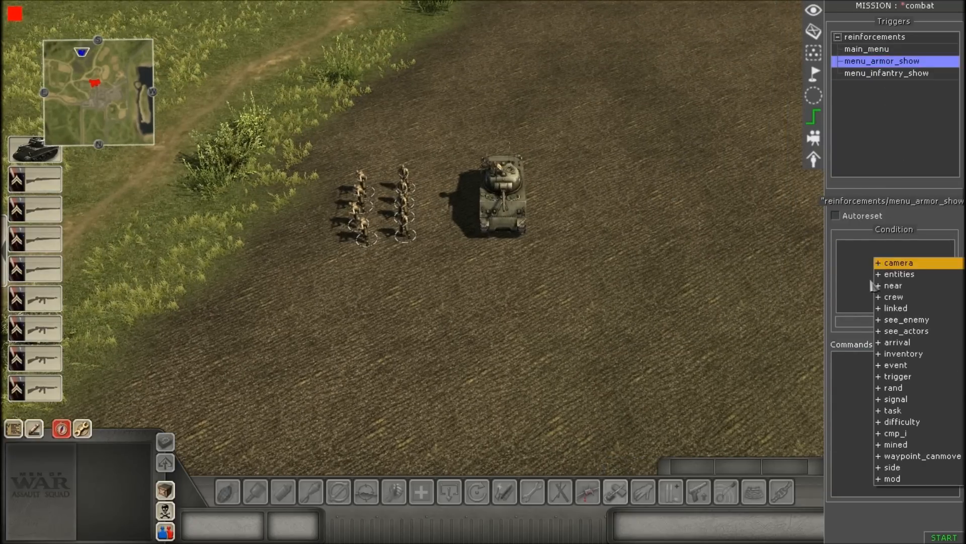
click(904, 374)
double_click(877, 256)
click(568, 191)
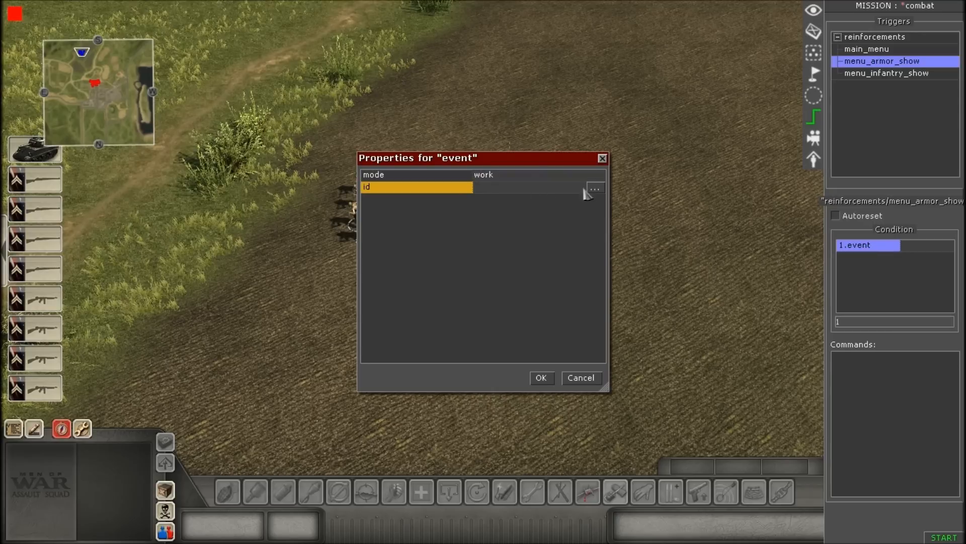
click(600, 190)
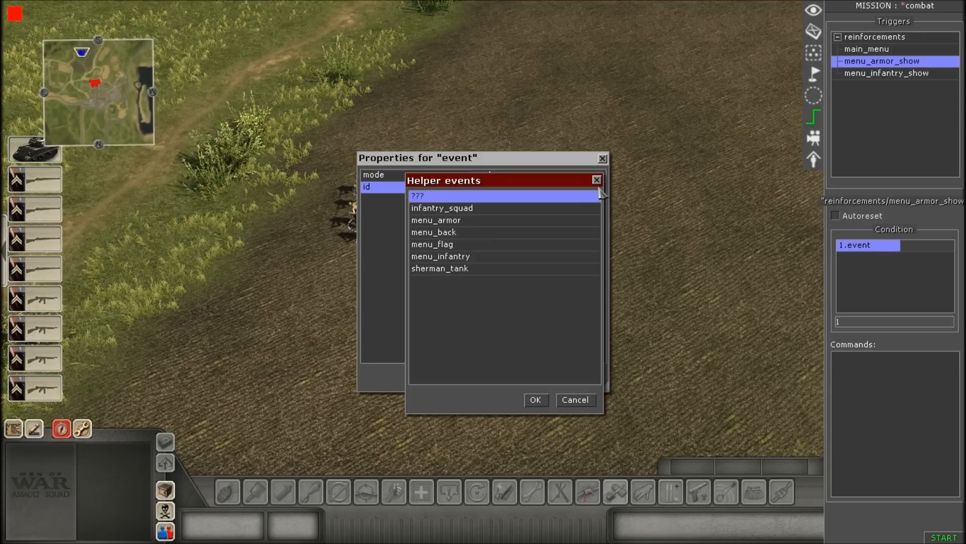
click(459, 234)
click(455, 222)
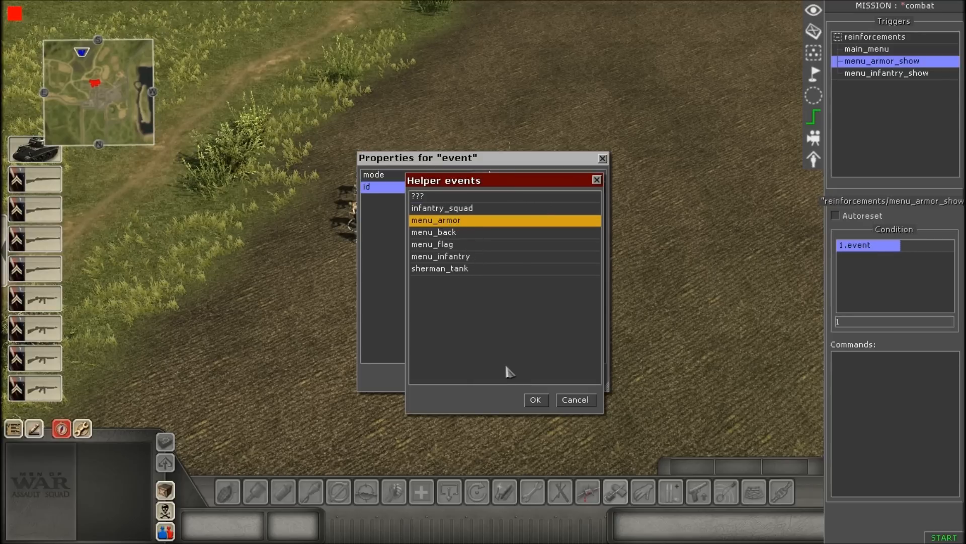
click(535, 400)
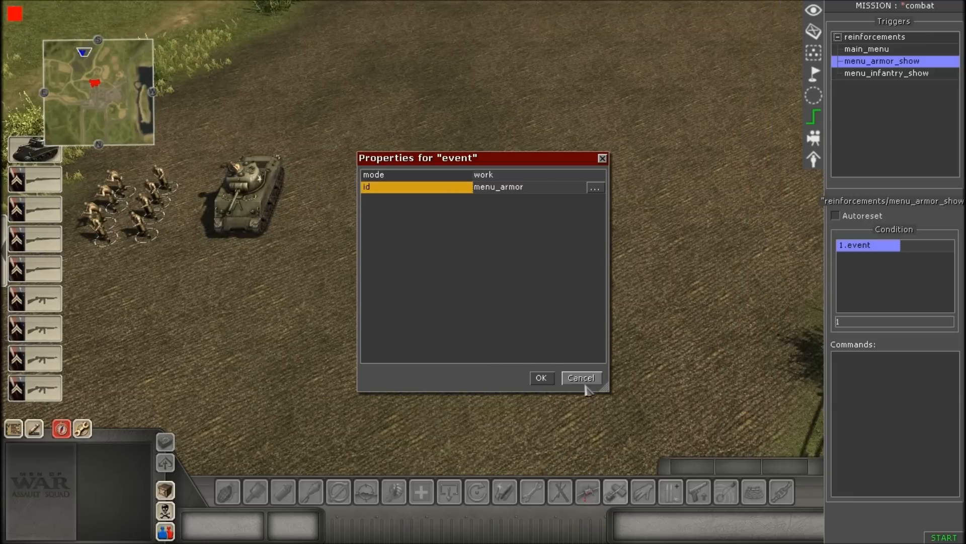
click(540, 378)
Step: Add an event command to the menu_armor_show trigger that resets the menu_armor event with a delay of 0
right_click(885, 380)
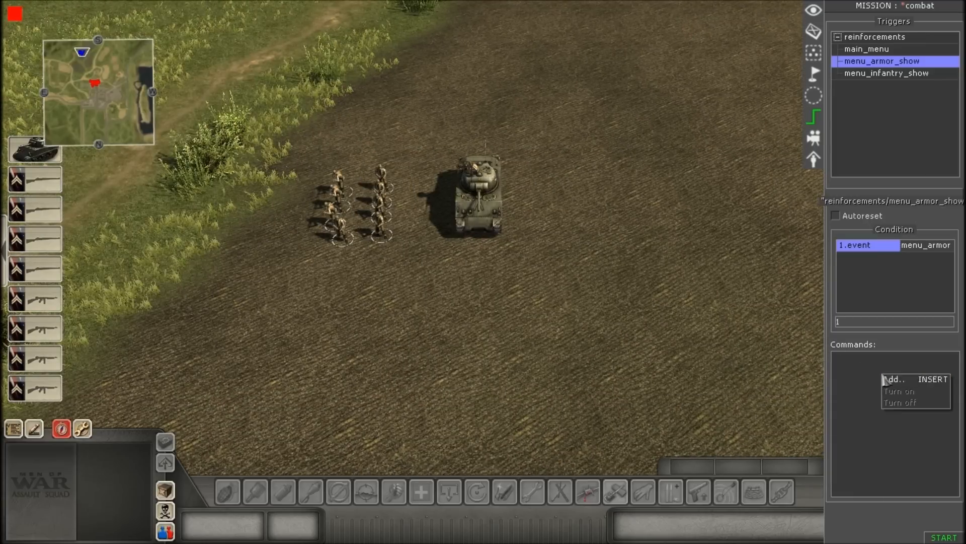
click(887, 381)
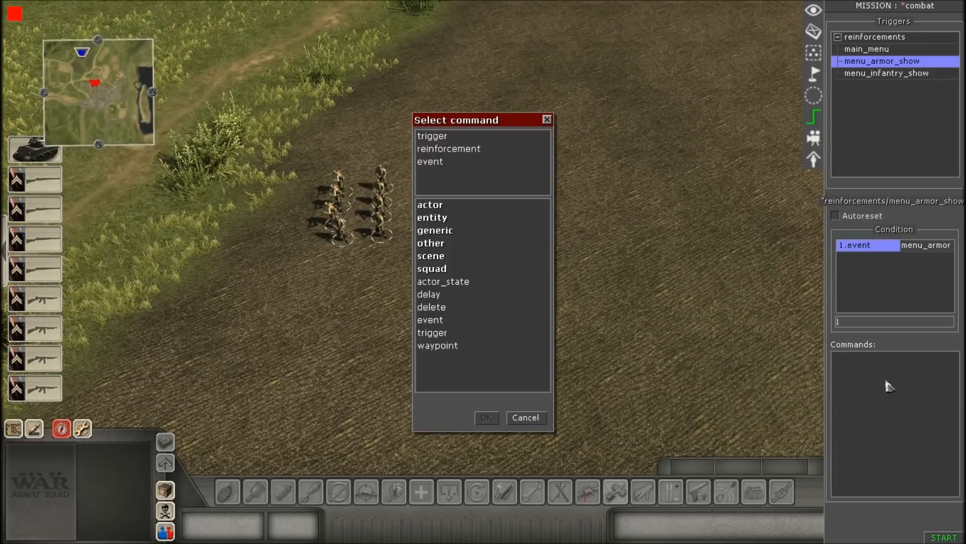
double_click(441, 321)
click(598, 211)
click(599, 209)
click(539, 231)
click(593, 196)
click(616, 198)
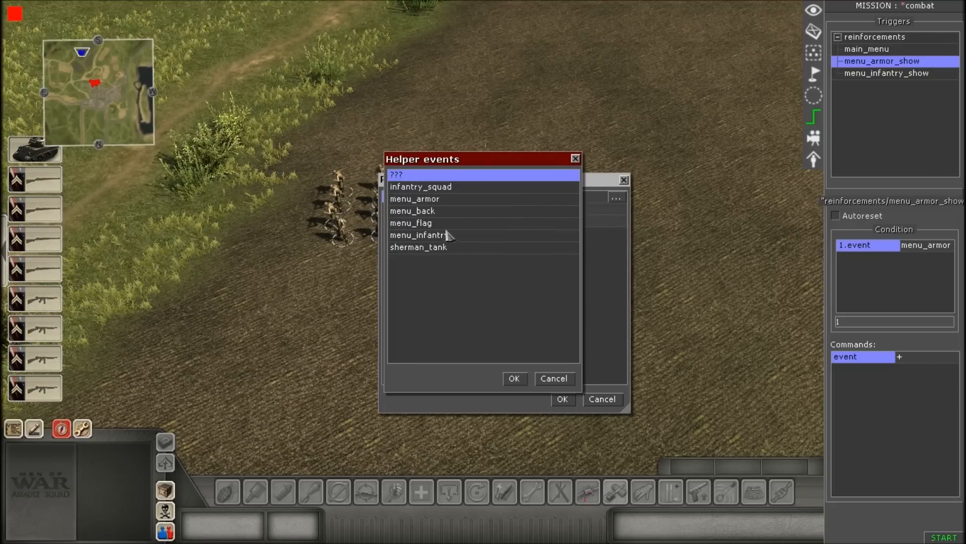
click(421, 200)
click(514, 379)
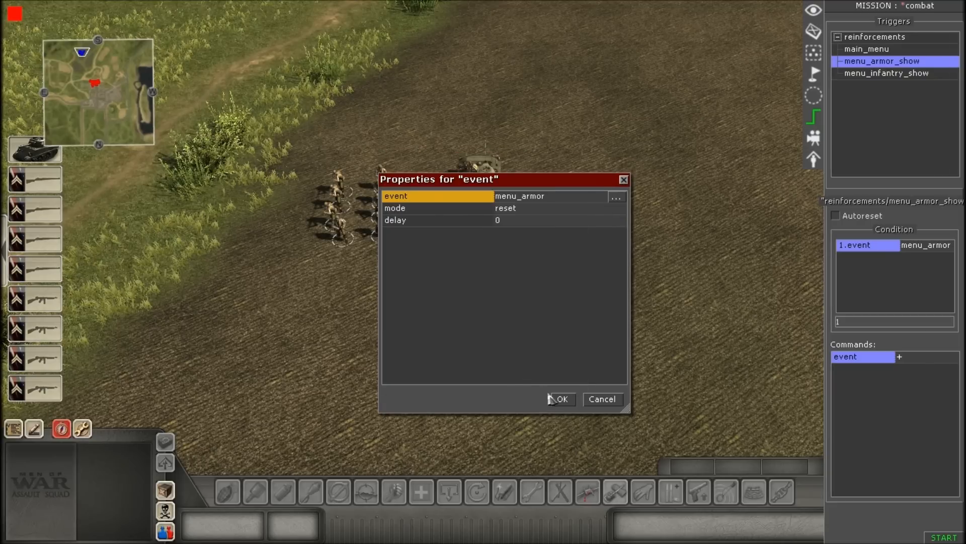
click(562, 400)
Step: Add a reinforcement command to menu_armor_show with the operation show and the name sherman
scroll(443, 327, up, 3)
middle_drag(403, 322, 440, 327)
scroll(473, 323, down, 3)
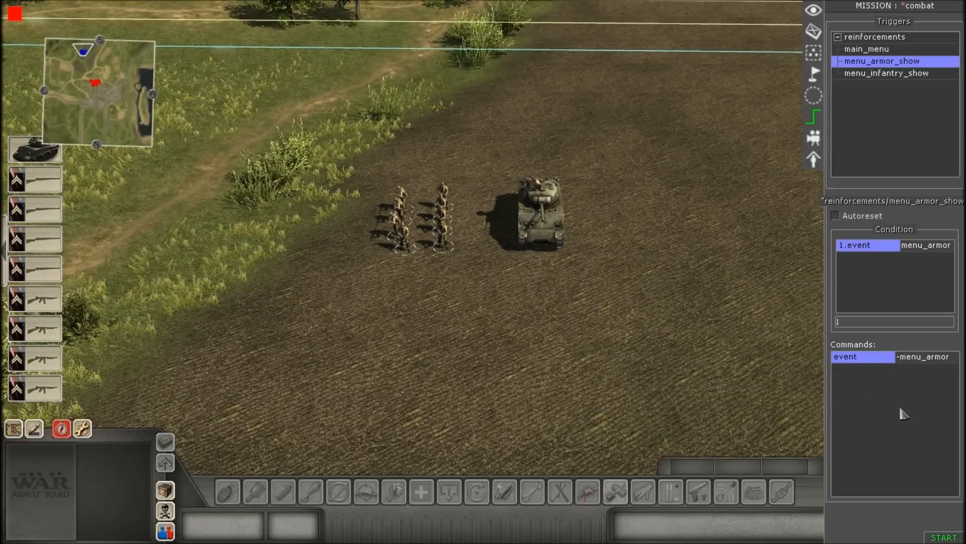
right_click(885, 375)
click(892, 382)
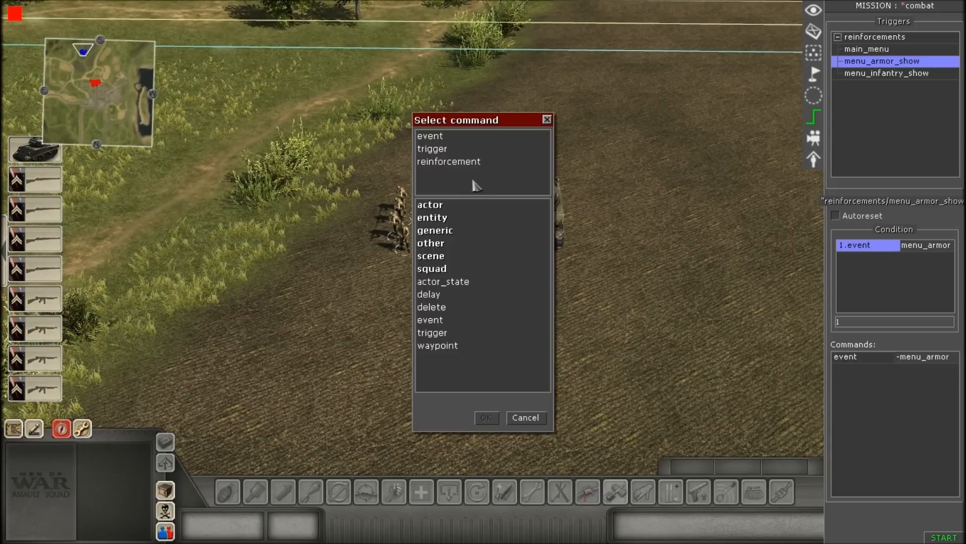
double_click(462, 162)
click(547, 197)
click(542, 205)
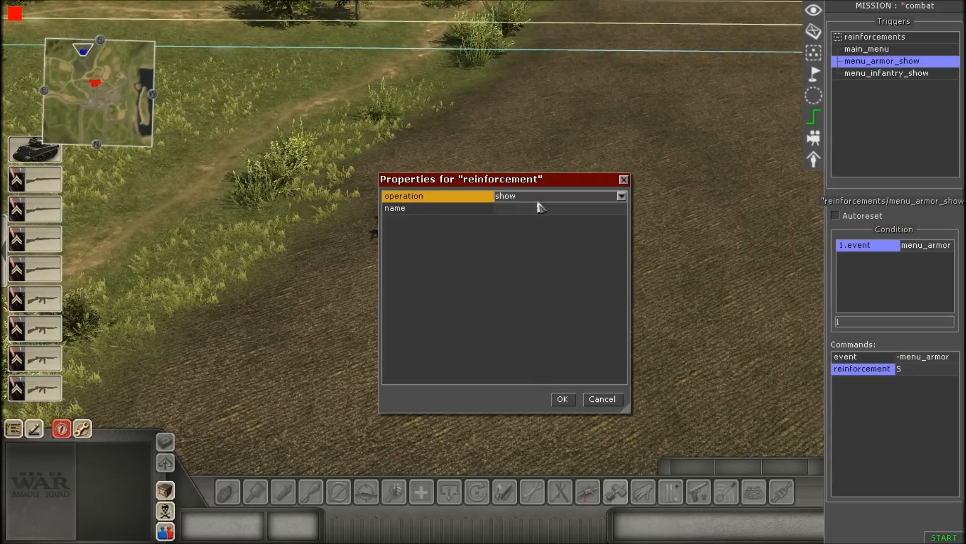
click(532, 209)
click(622, 208)
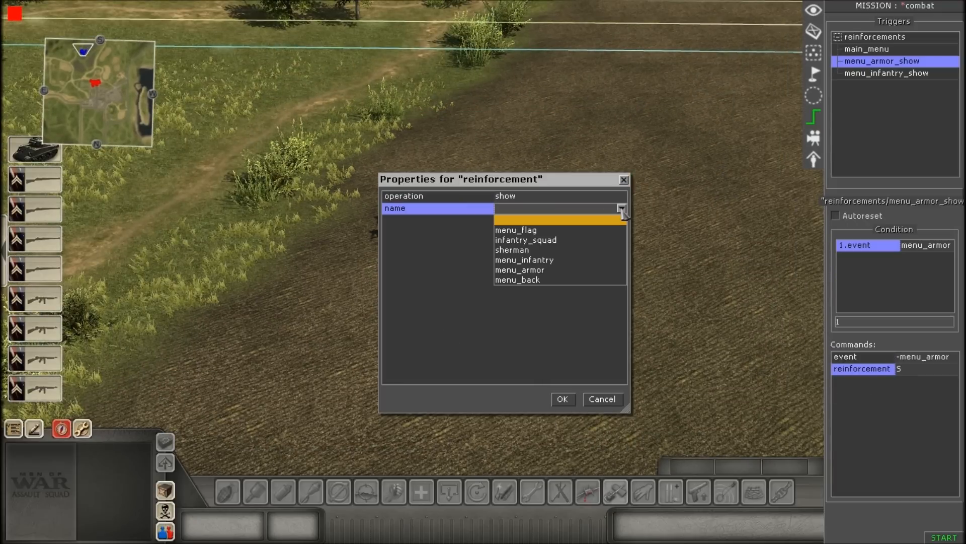
click(526, 250)
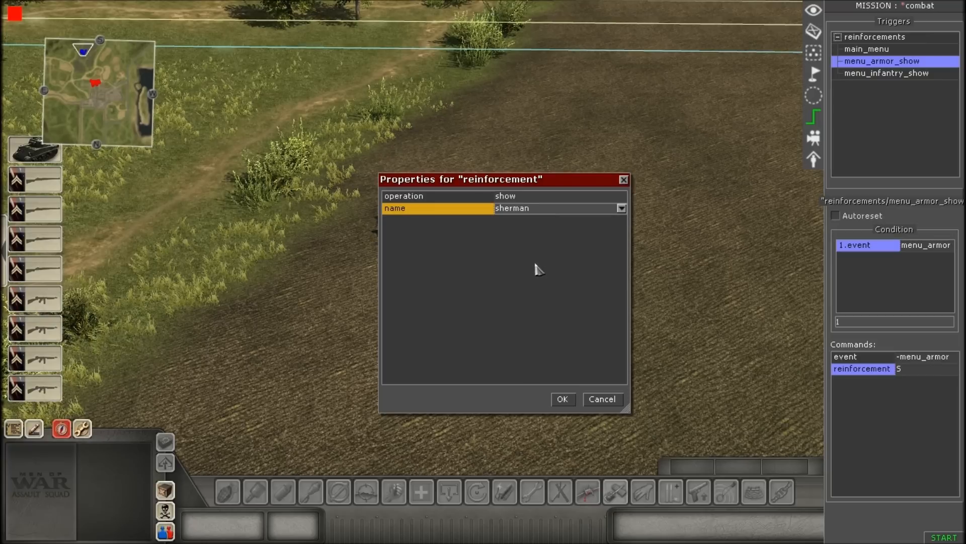
click(563, 400)
Step: Duplicate the sherman reinforcement command and set the copy's name to menu_back
click(874, 372)
key(ctrl+v)
double_click(875, 384)
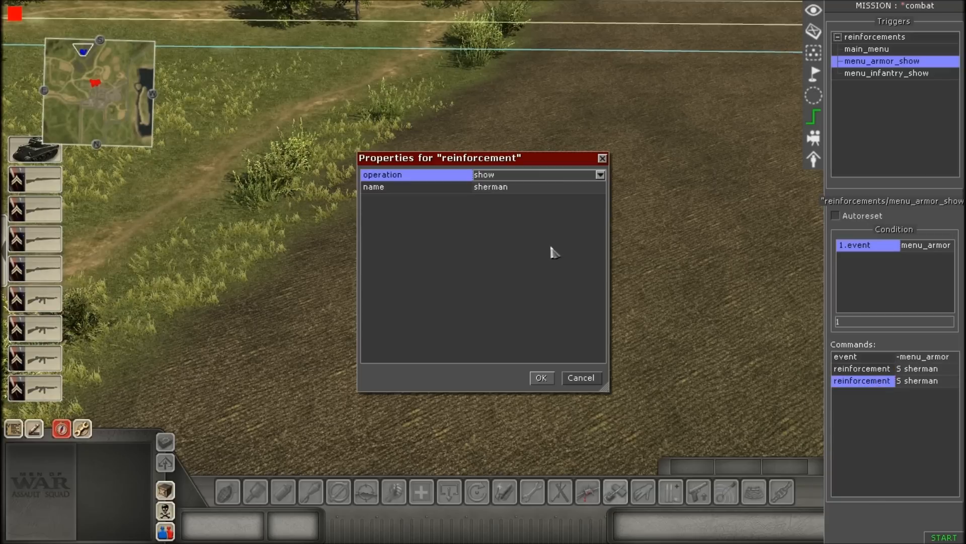
click(590, 186)
click(600, 186)
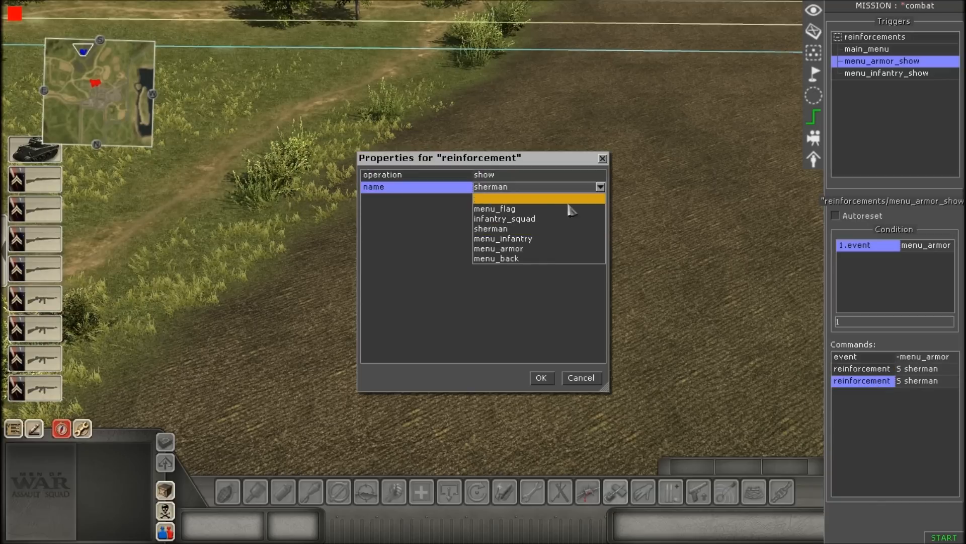
click(510, 256)
click(542, 381)
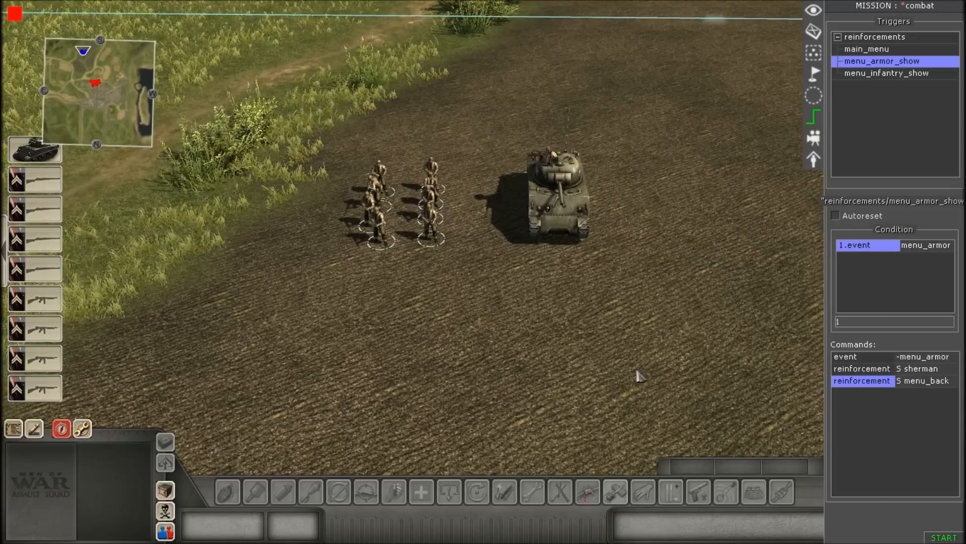
Step: Duplicate the menu_back reinforcement command and set the copy's operation to hide and its name to menu_flag
click(880, 381)
key(ctrl+c)
key(ctrl+v)
double_click(879, 393)
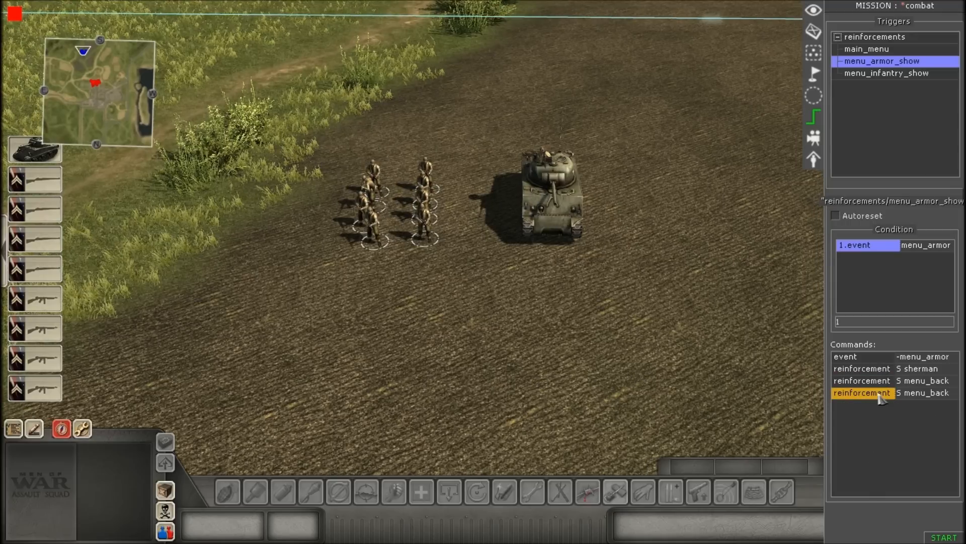
click(534, 175)
click(497, 199)
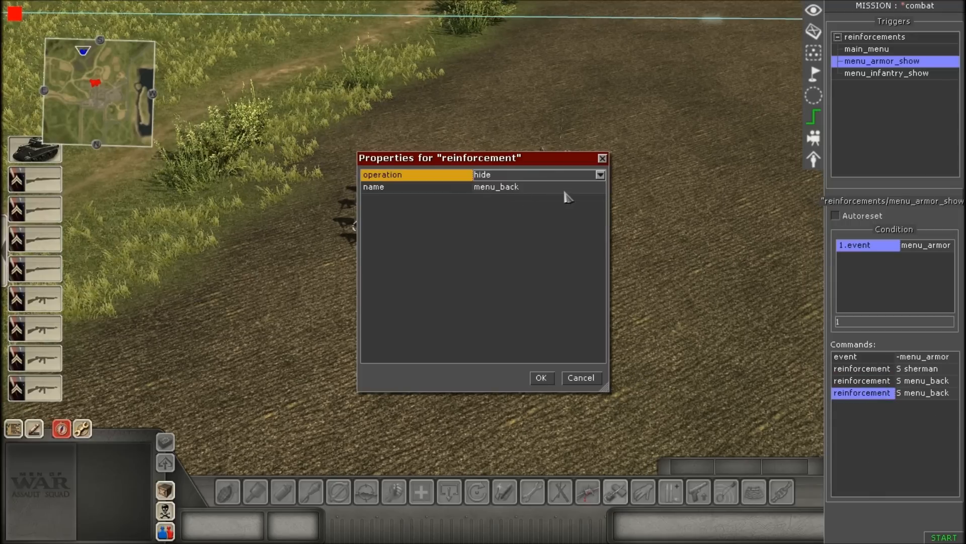
click(568, 189)
click(600, 187)
click(493, 205)
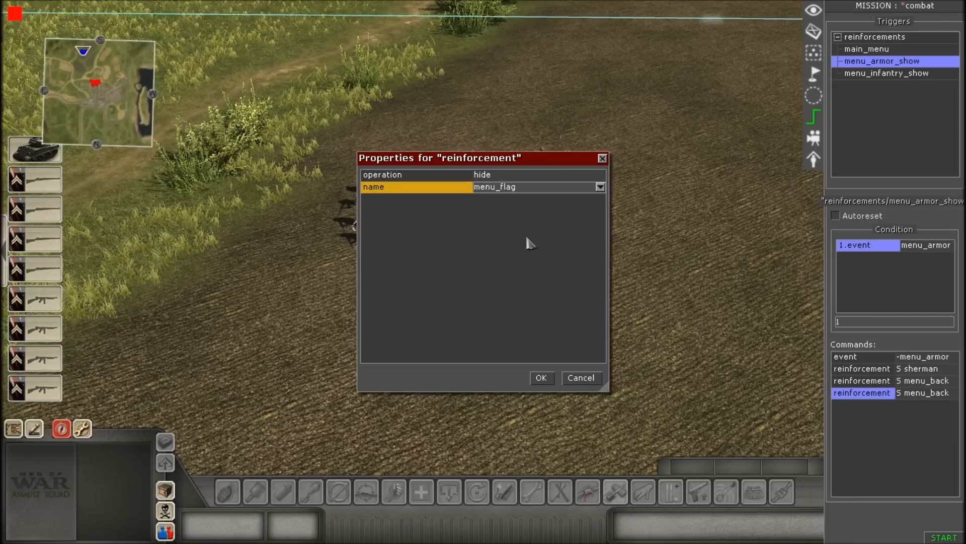
click(541, 377)
Step: Duplicate the menu_flag hide command and set the copy's name to menu_infantry
click(865, 396)
key(ctrl+v)
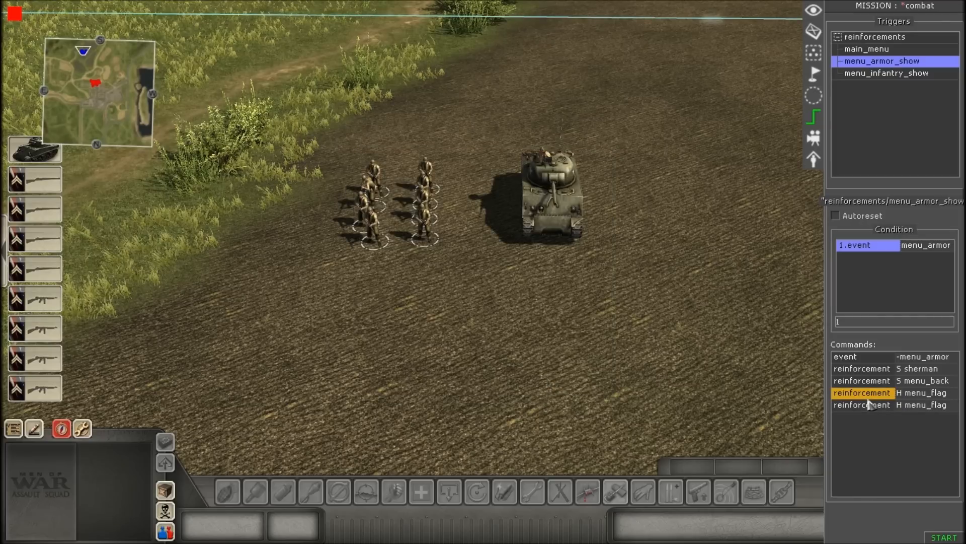
double_click(866, 397)
click(570, 376)
double_click(874, 406)
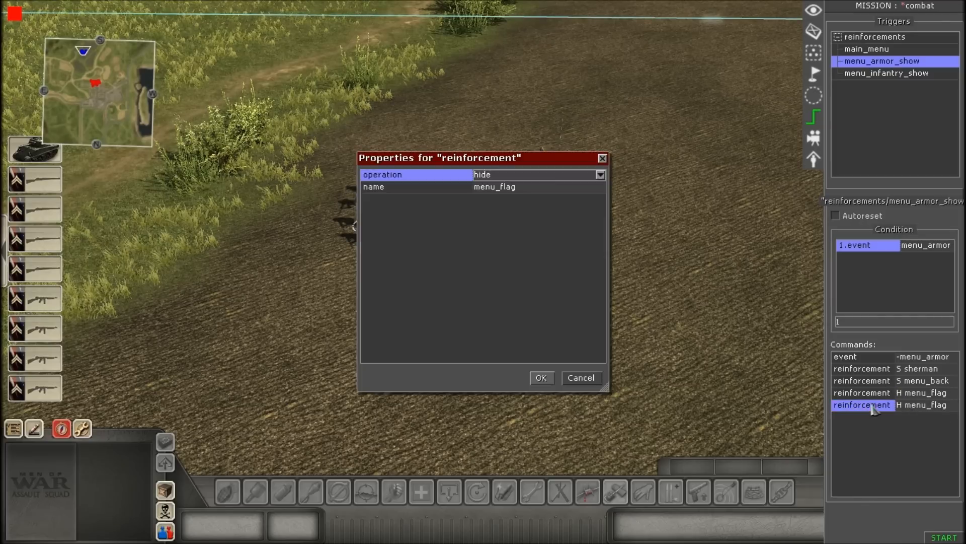
click(559, 187)
click(600, 187)
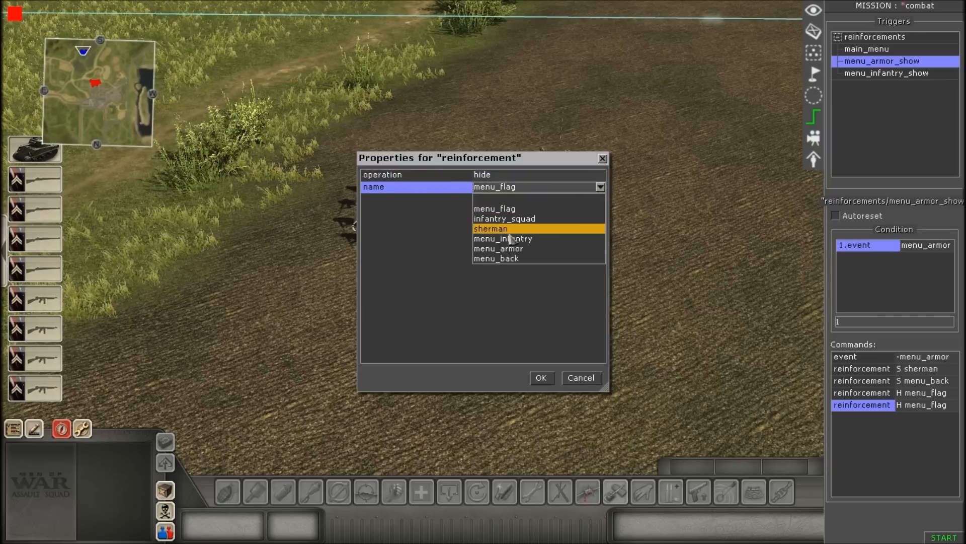
click(511, 240)
click(540, 377)
Step: Duplicate the menu_infantry hide command and set the copy's name to menu_armor
click(865, 405)
key(ctrl+c)
key(ctrl+v)
double_click(873, 418)
click(564, 187)
click(600, 186)
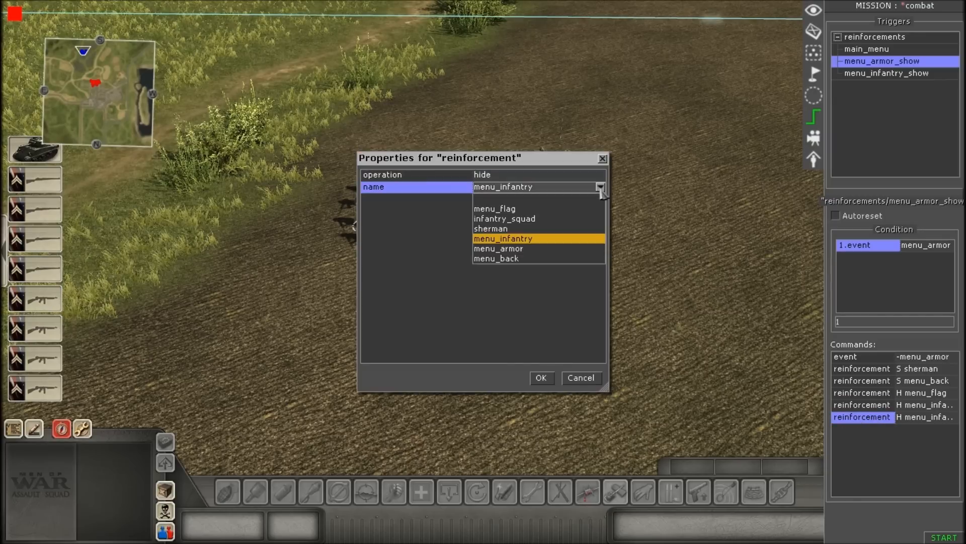
click(538, 249)
click(541, 377)
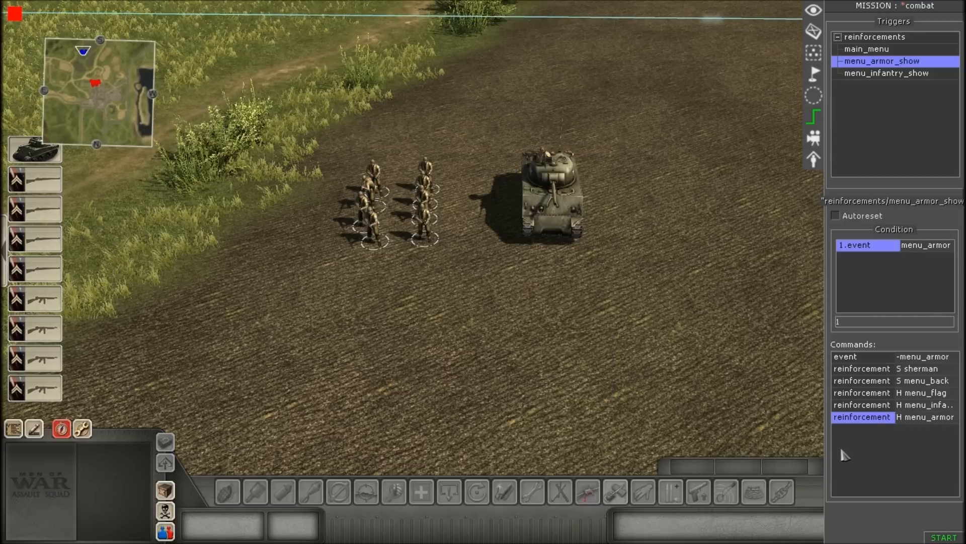
Step: Add a trigger command with the operation off that targets the menu_armor_show trigger in the reinforcements group
right_click(868, 437)
click(857, 441)
right_click(867, 437)
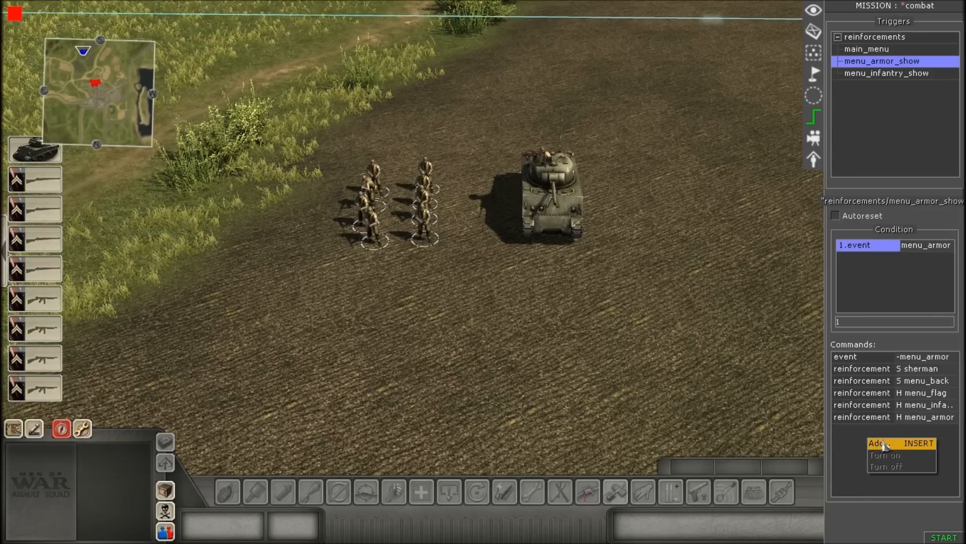
click(874, 441)
double_click(431, 332)
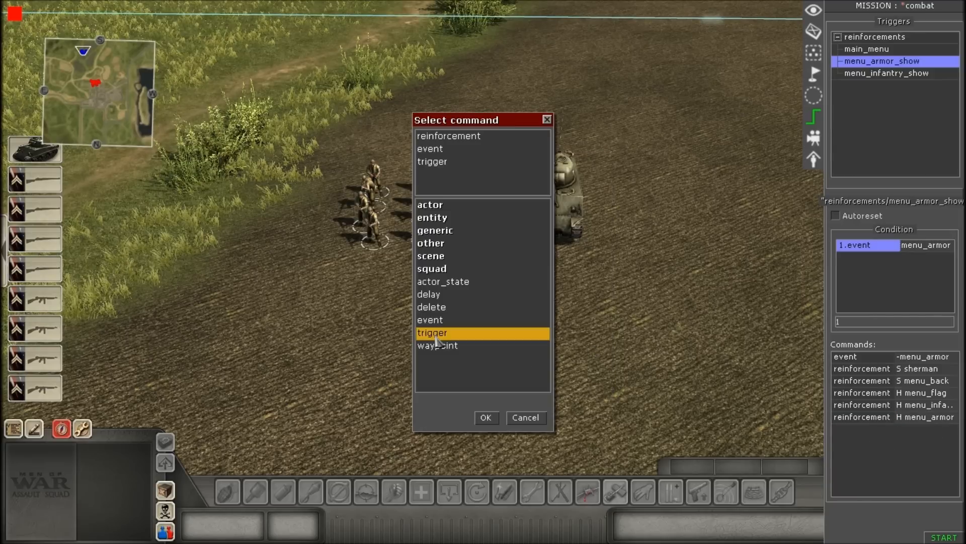
click(535, 197)
click(616, 198)
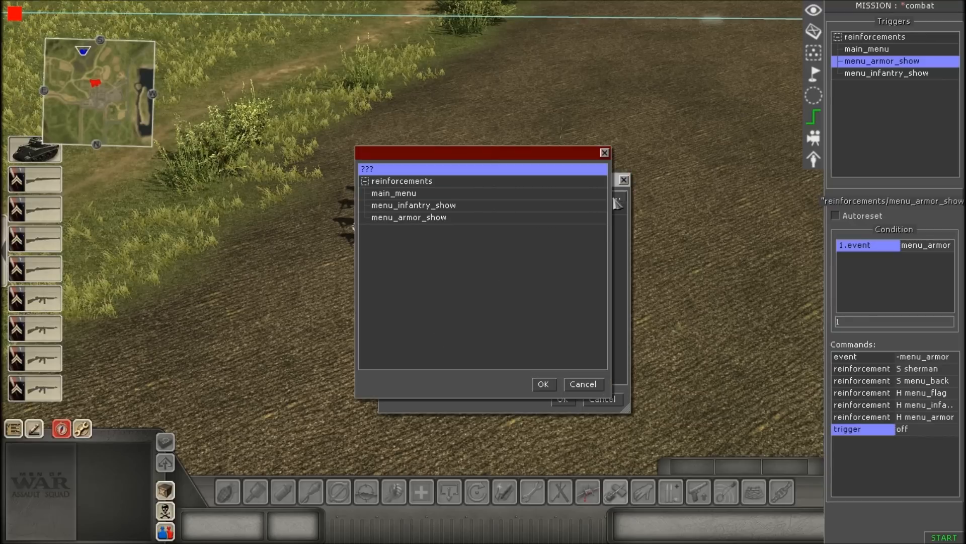
click(456, 219)
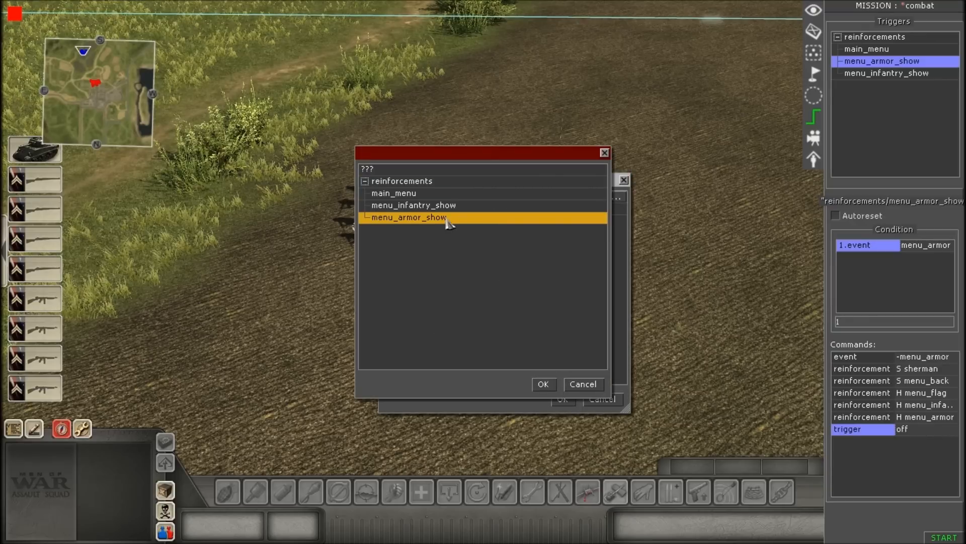
click(543, 384)
click(562, 399)
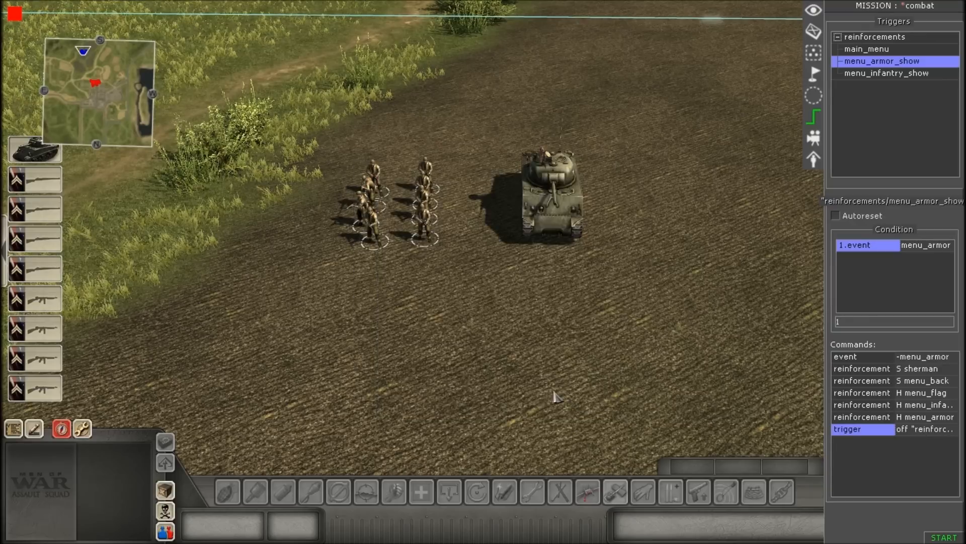
Step: Leave the trigger editor, start a mission test run and choose Armor in the reinforcement menu
scroll(509, 416, down, 3)
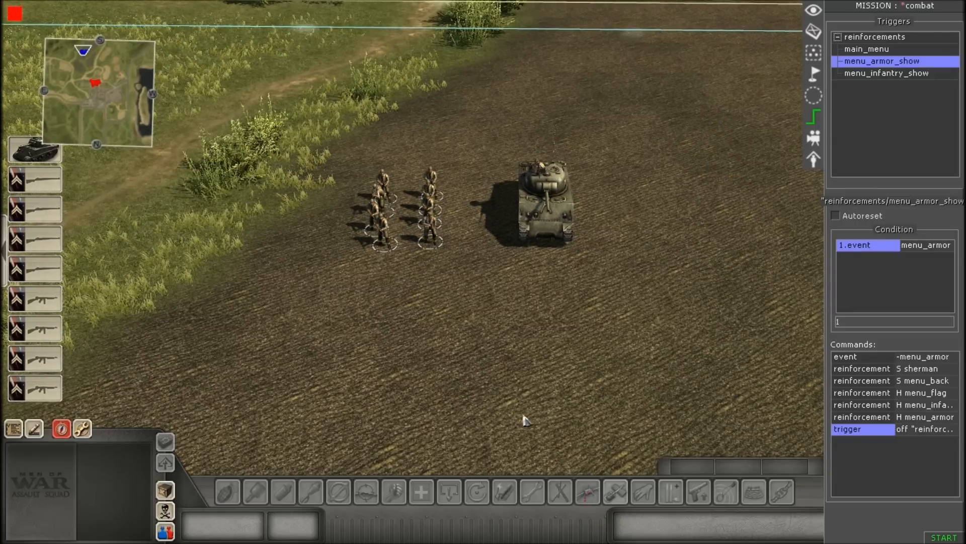
scroll(524, 407, down, 3)
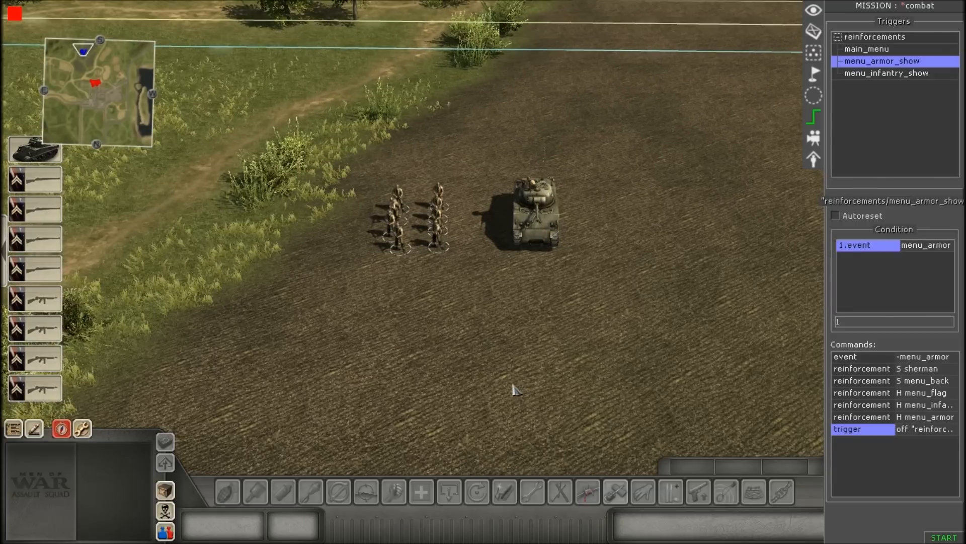
key(F1)
click(943, 537)
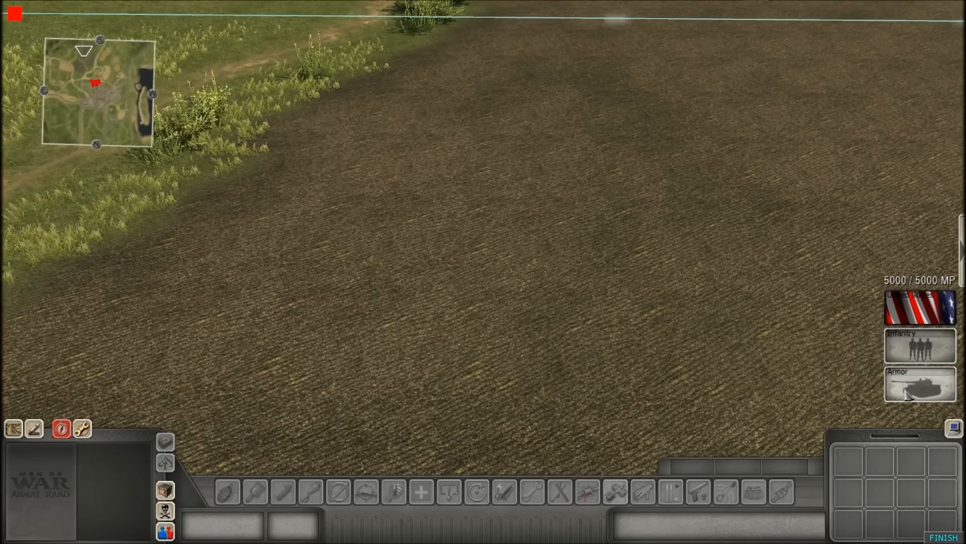
click(920, 384)
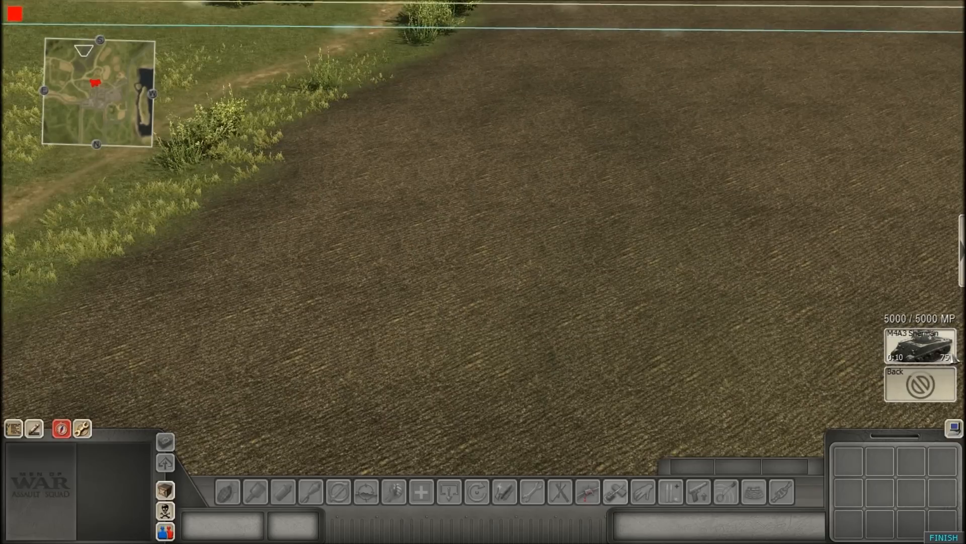
Step: Test switching between the main, armor and infantry reinforcement menus using the Back, Armor and Infantry entries
click(909, 372)
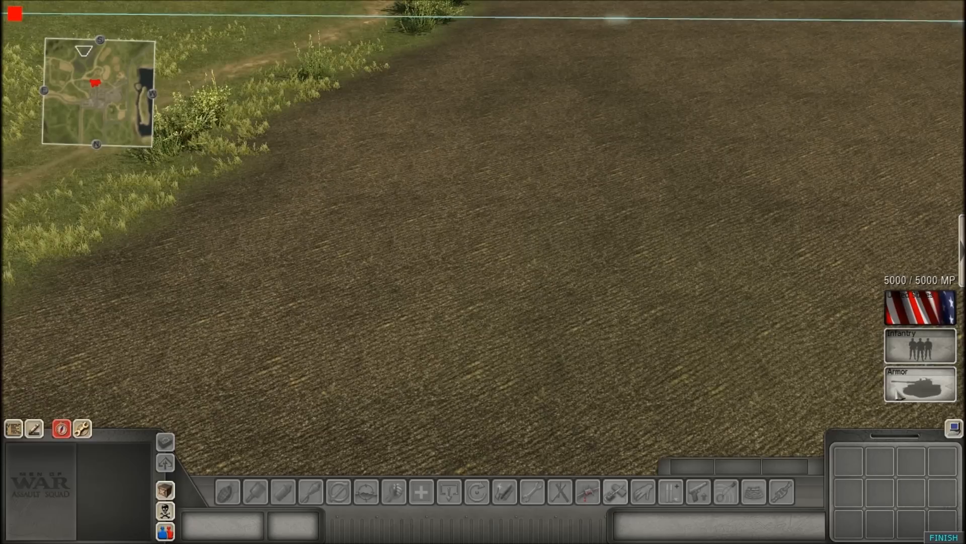
click(899, 392)
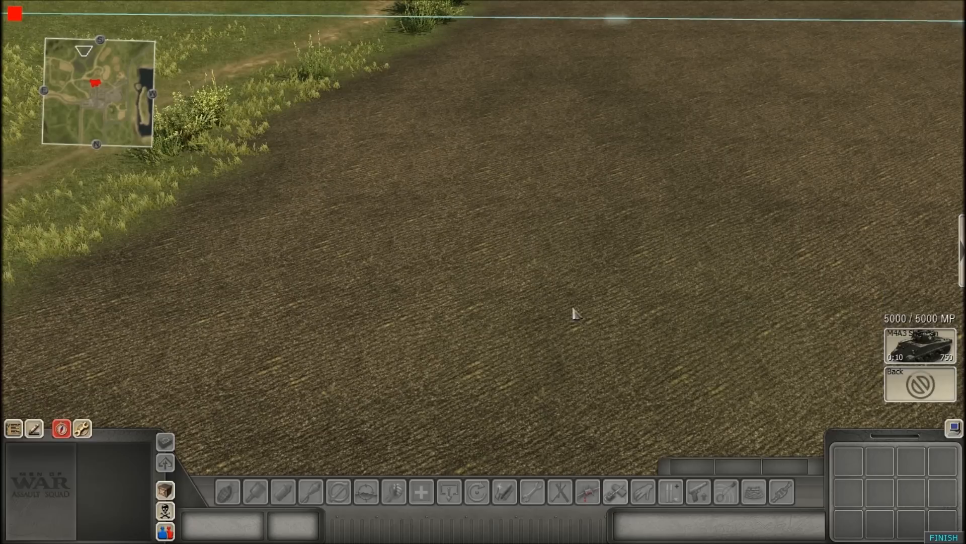
click(894, 394)
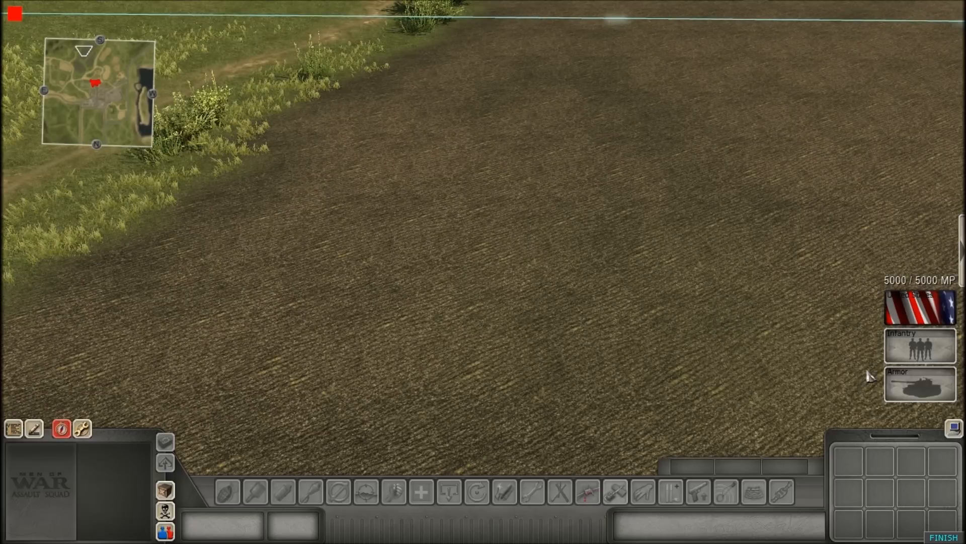
click(898, 385)
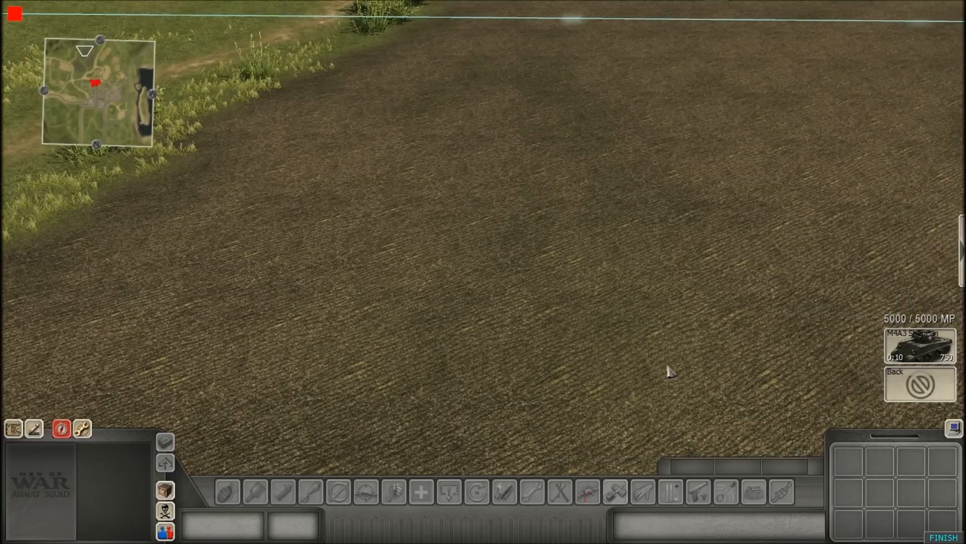
scroll(670, 370, up, 2)
click(901, 385)
click(920, 351)
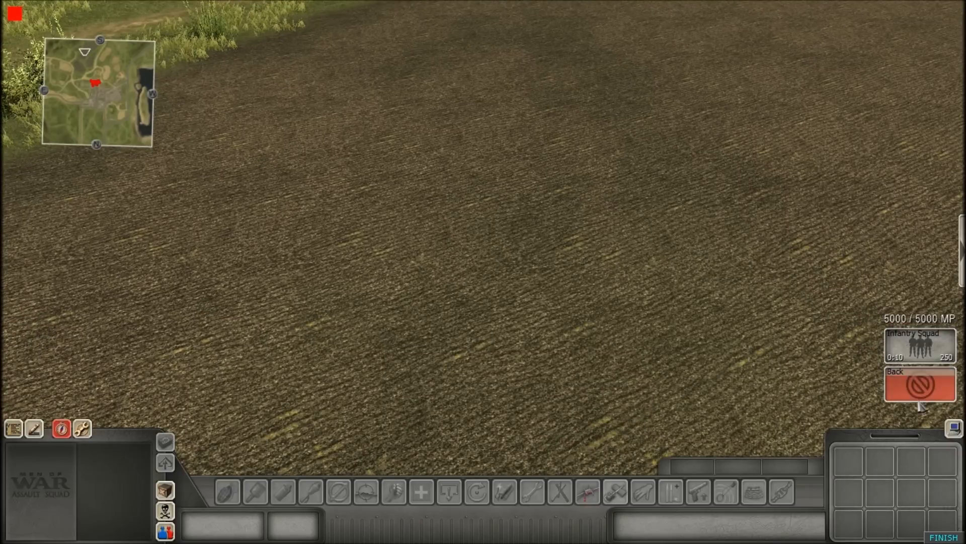
click(898, 385)
click(898, 397)
click(934, 395)
scroll(711, 369, down, 2)
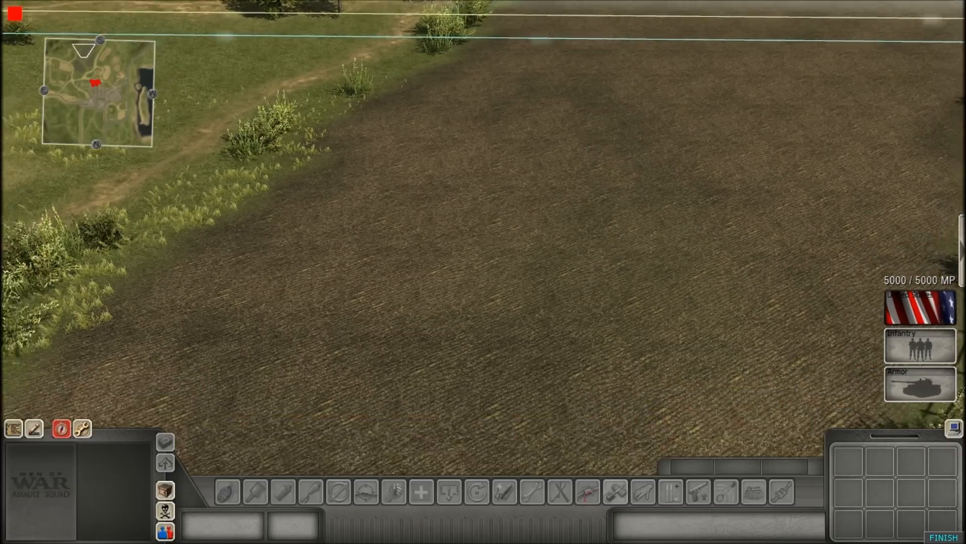
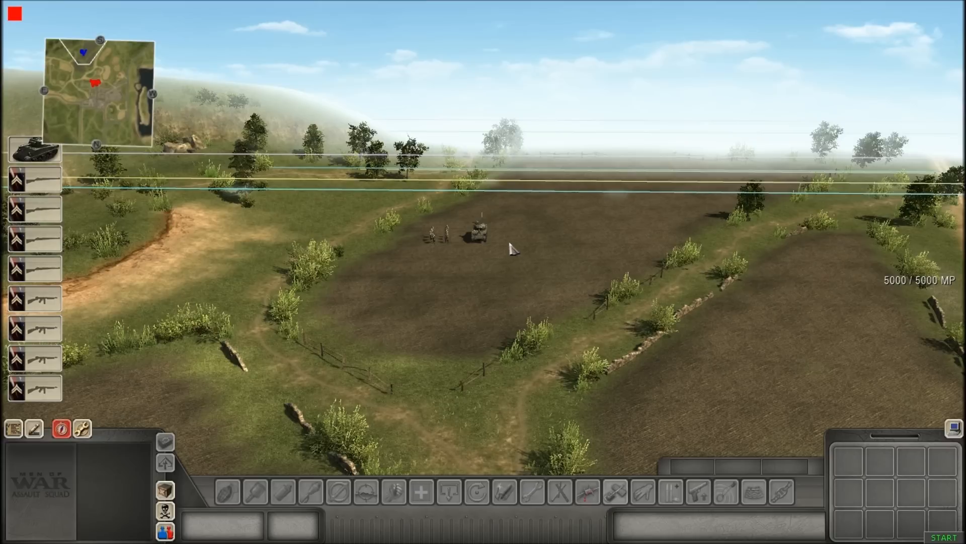
Step: Bring up the mission trigger editor over the test units and expand the reinforcements trigger group
scroll(511, 244, up, 5)
scroll(444, 280, down, 5)
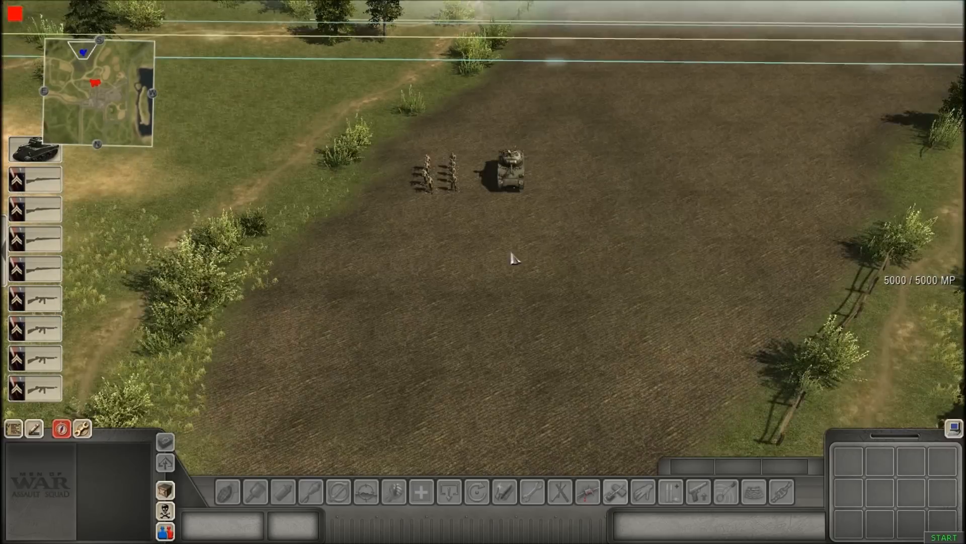
scroll(690, 240, up, 2)
key(F3)
scroll(498, 281, up, 1)
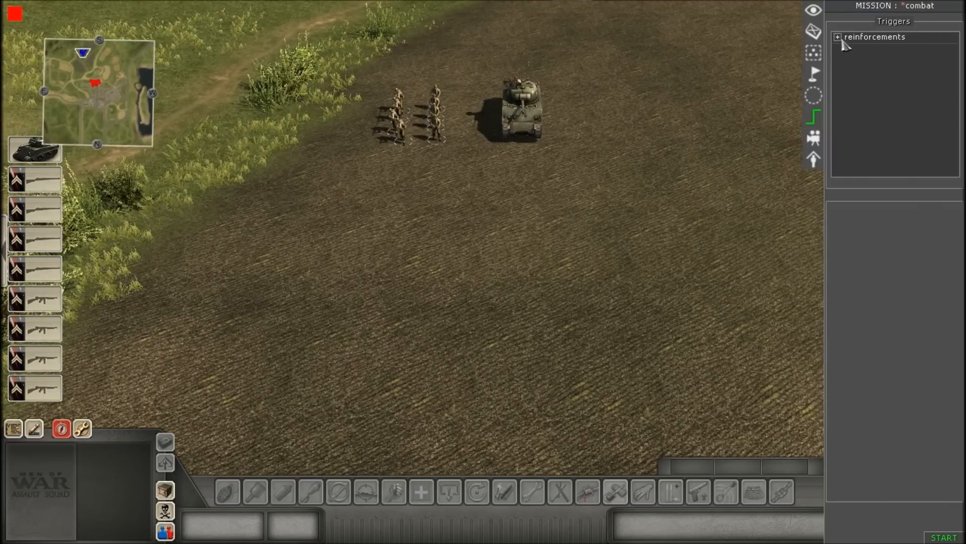
click(838, 37)
scroll(610, 33, up, 1)
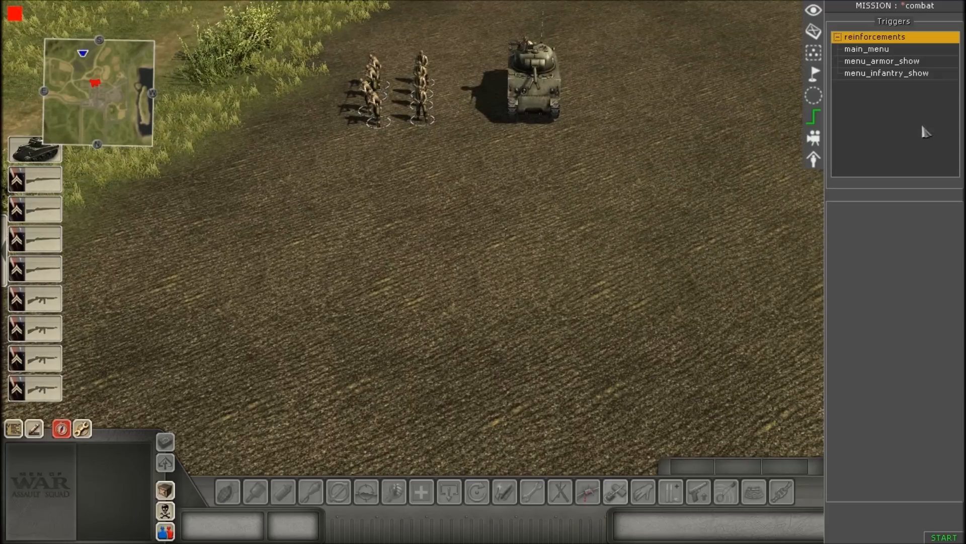
Step: Create a new trigger named reinforcements/menu/infantry_squad
click(881, 52)
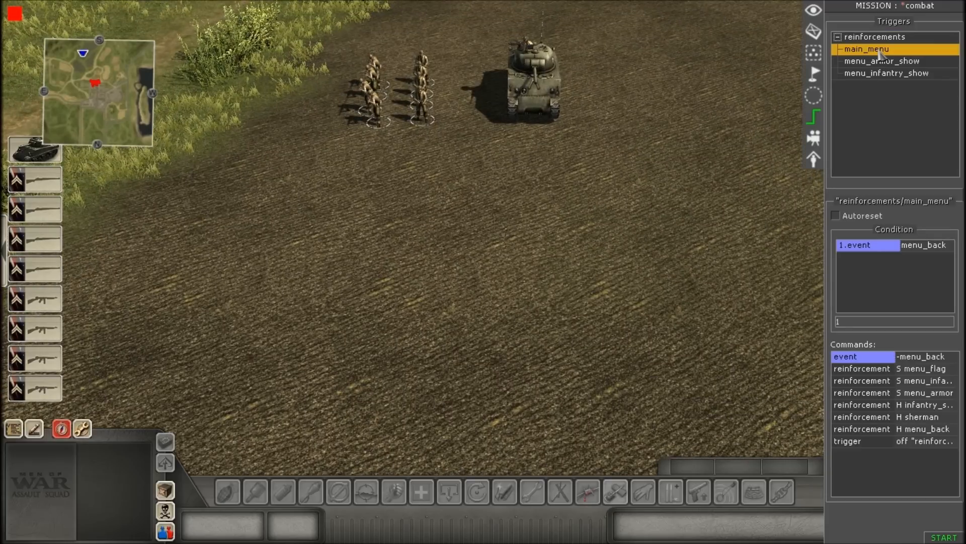
right_click(882, 51)
click(890, 57)
click(554, 275)
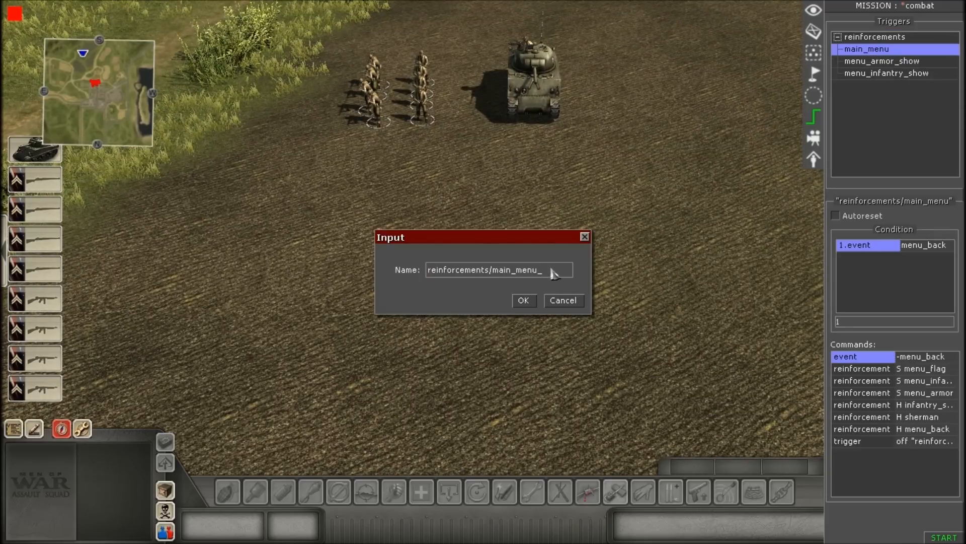
text(_)
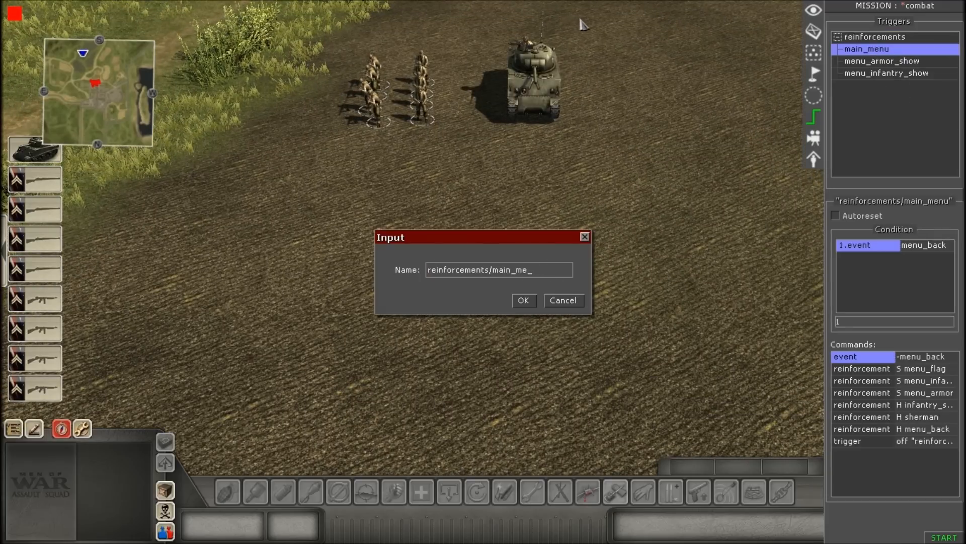
text(menu/i)
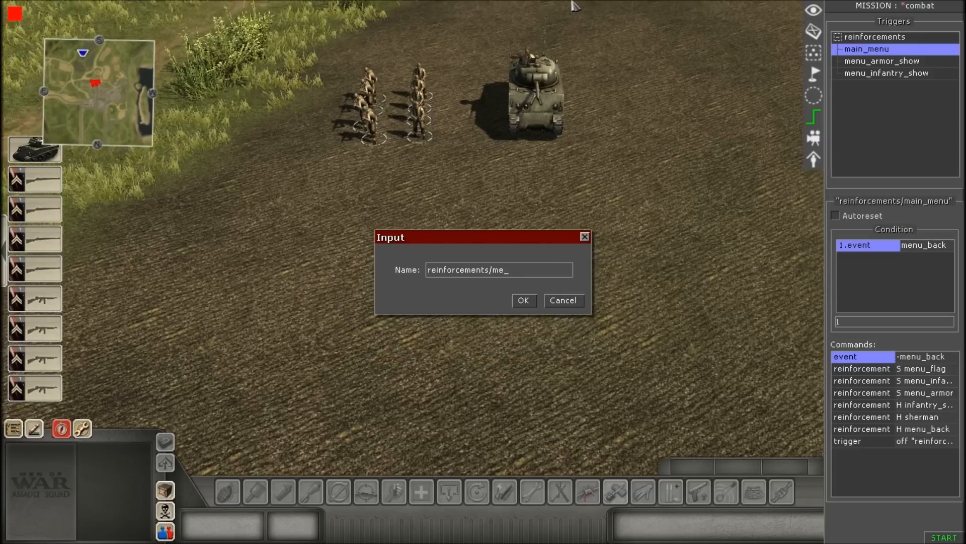
text(nfantry_sq)
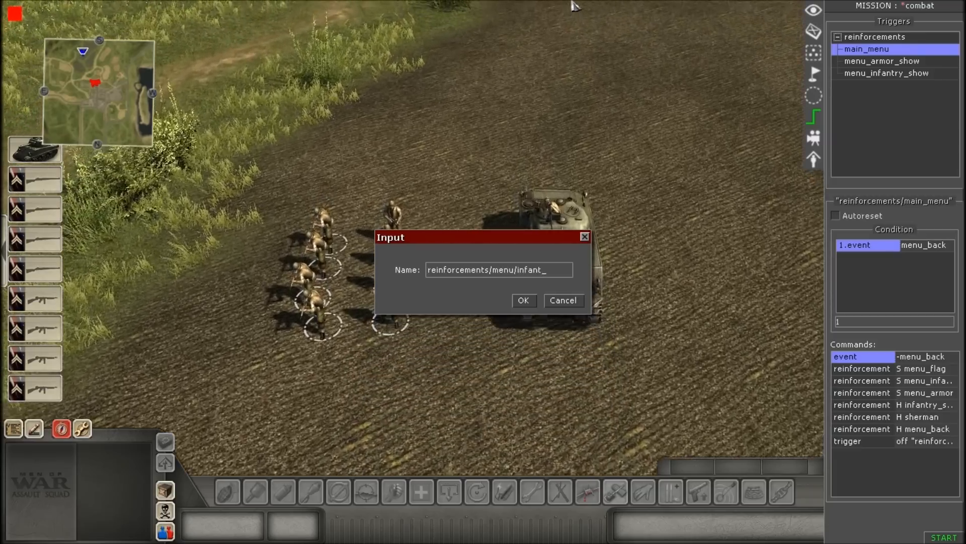
text(uad)
key(Return)
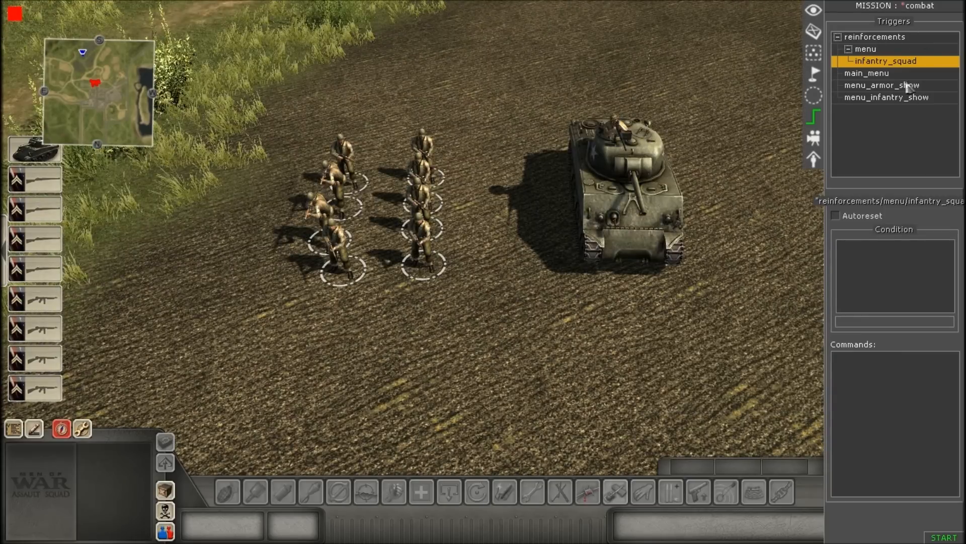
scroll(610, 259, down, 5)
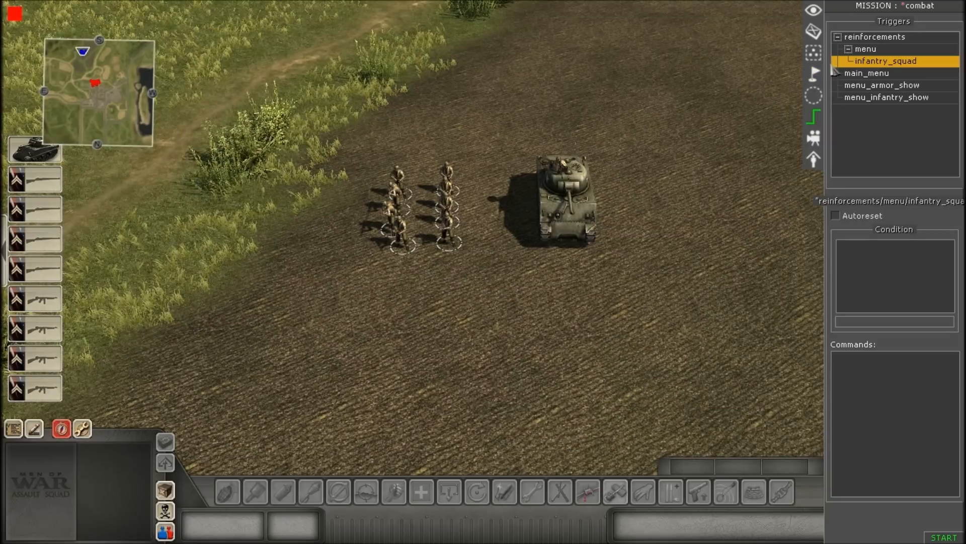
click(867, 74)
click(875, 62)
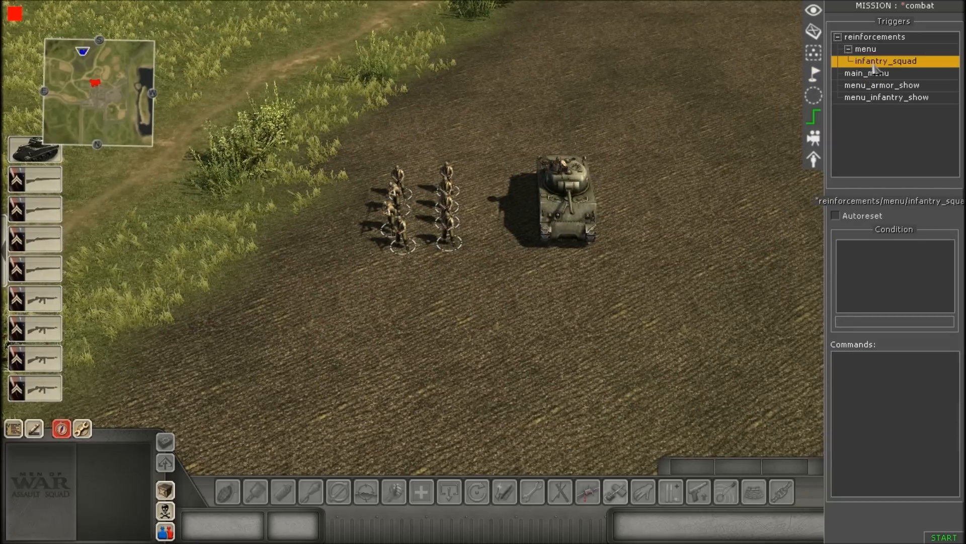
scroll(694, 271, up, 3)
scroll(619, 185, down, 3)
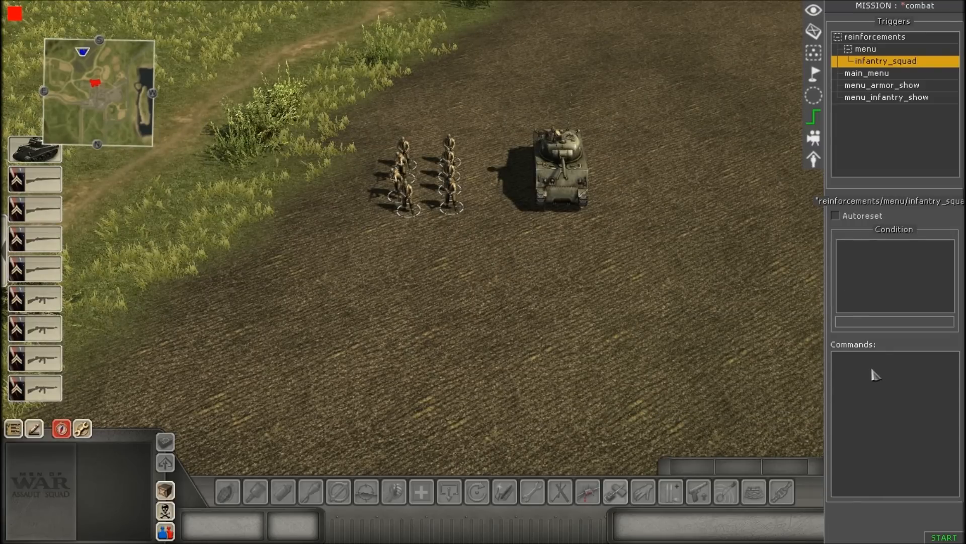
right_click(879, 377)
click(865, 388)
right_click(865, 386)
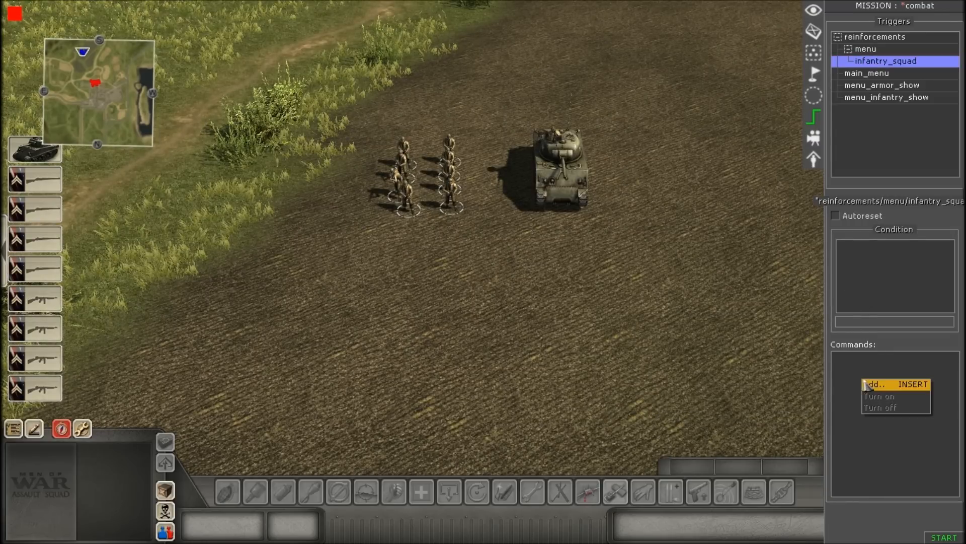
click(872, 385)
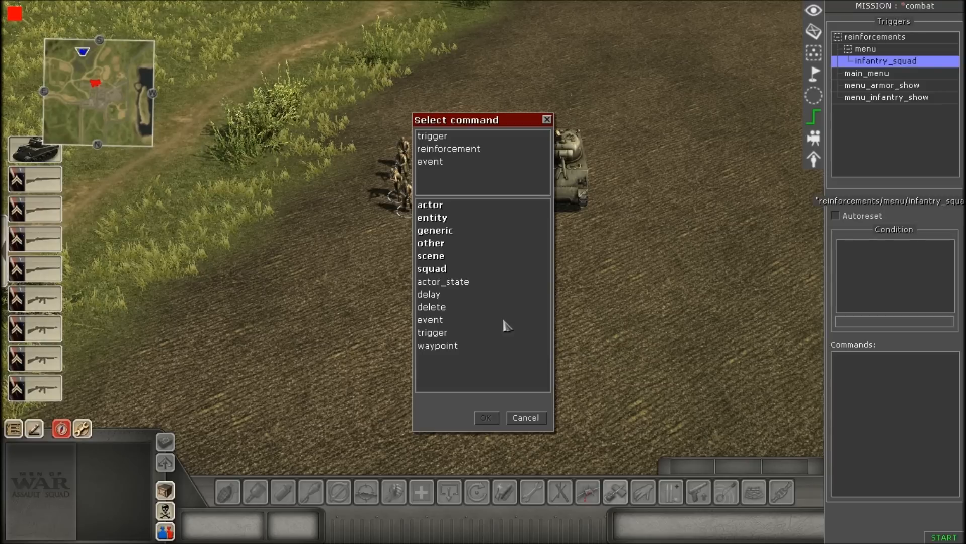
click(525, 417)
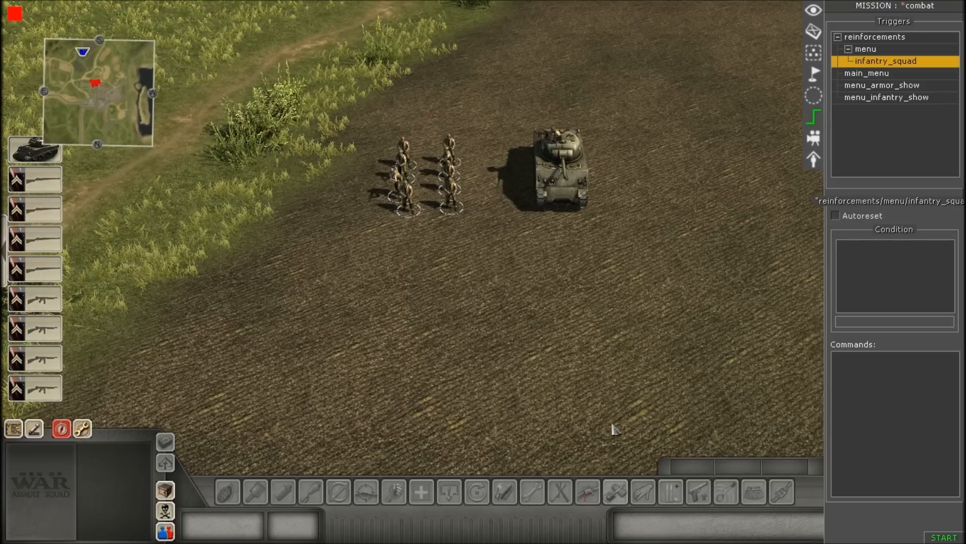
Step: Add an event command to the infantry_squad trigger with event infantry_squad and mode reset
right_click(864, 373)
click(867, 377)
double_click(434, 320)
click(621, 198)
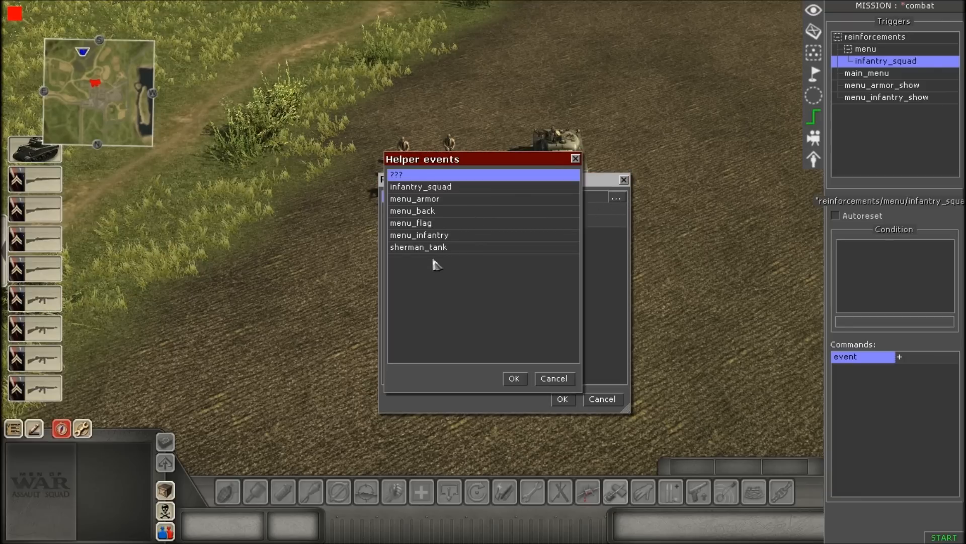
click(431, 187)
click(514, 378)
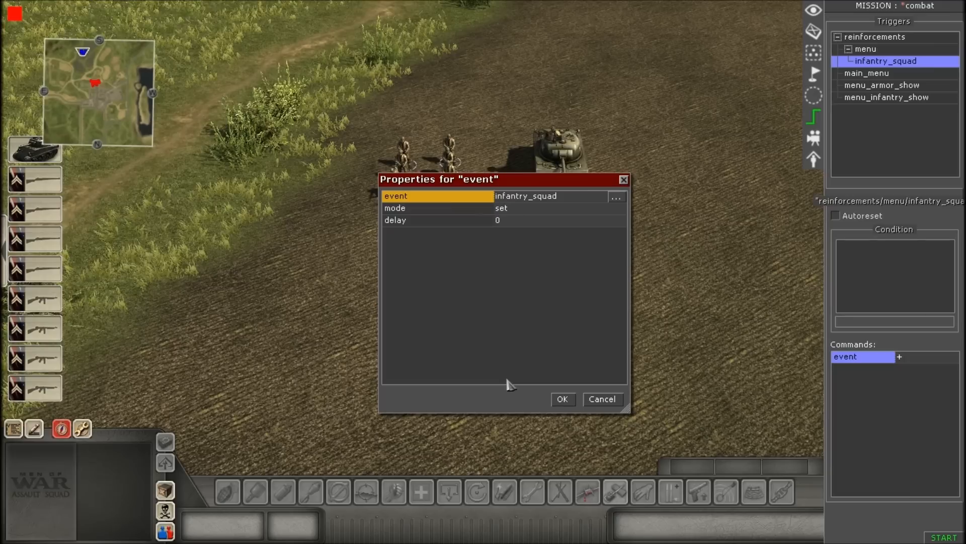
click(518, 210)
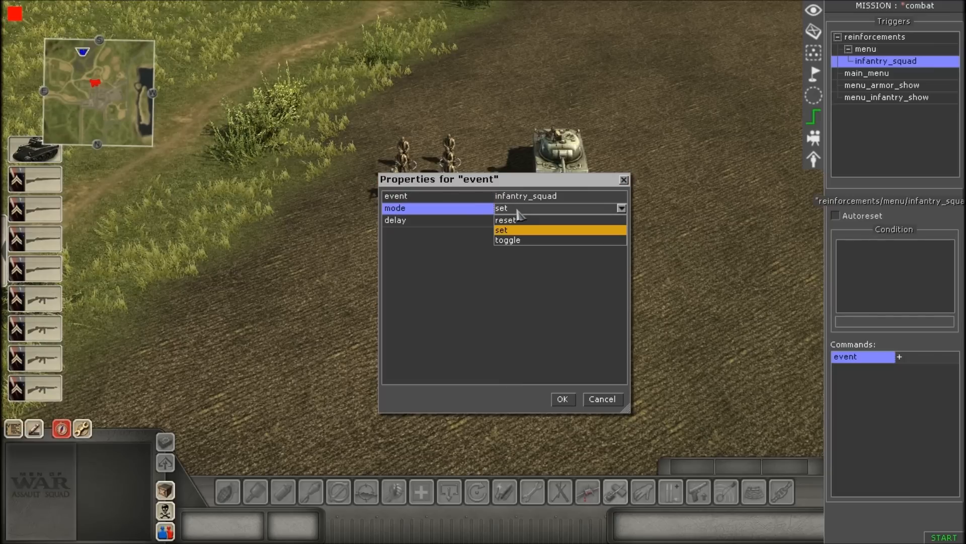
click(519, 220)
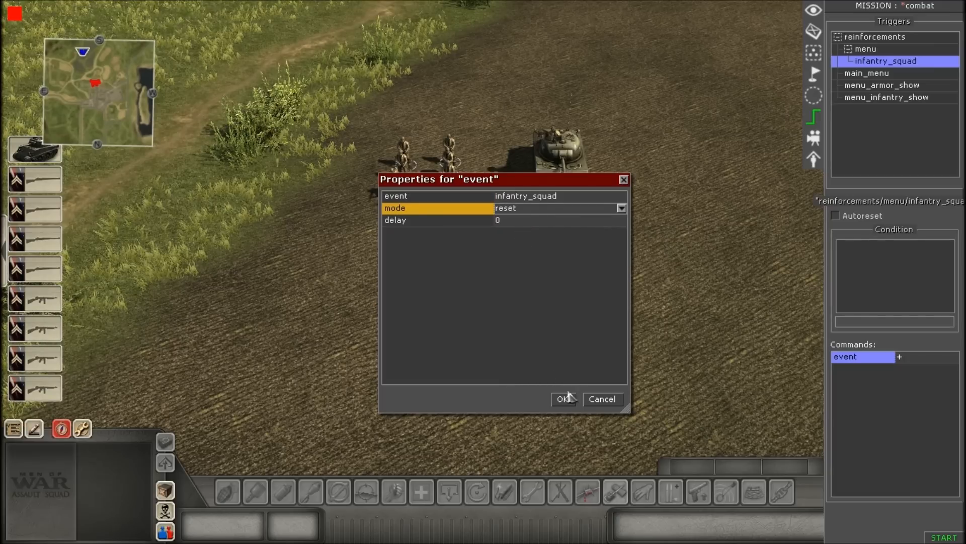
click(561, 399)
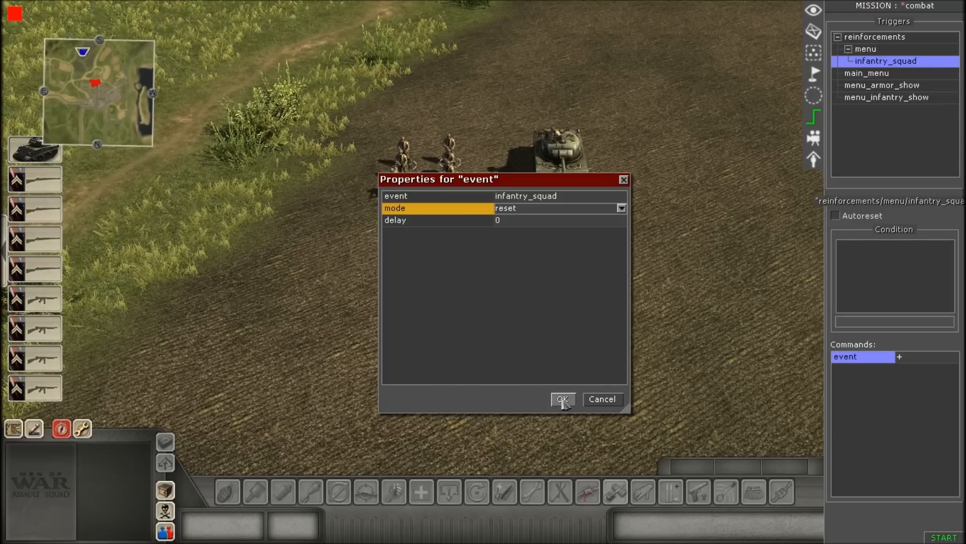
click(563, 399)
Step: Add an event condition to the infantry_squad trigger and set its id to infantry_squad
right_click(877, 258)
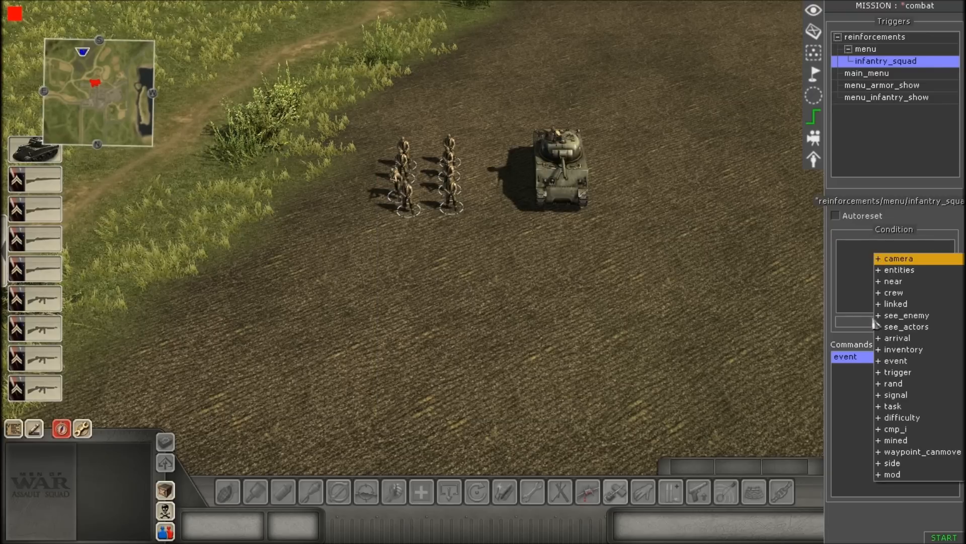
click(899, 362)
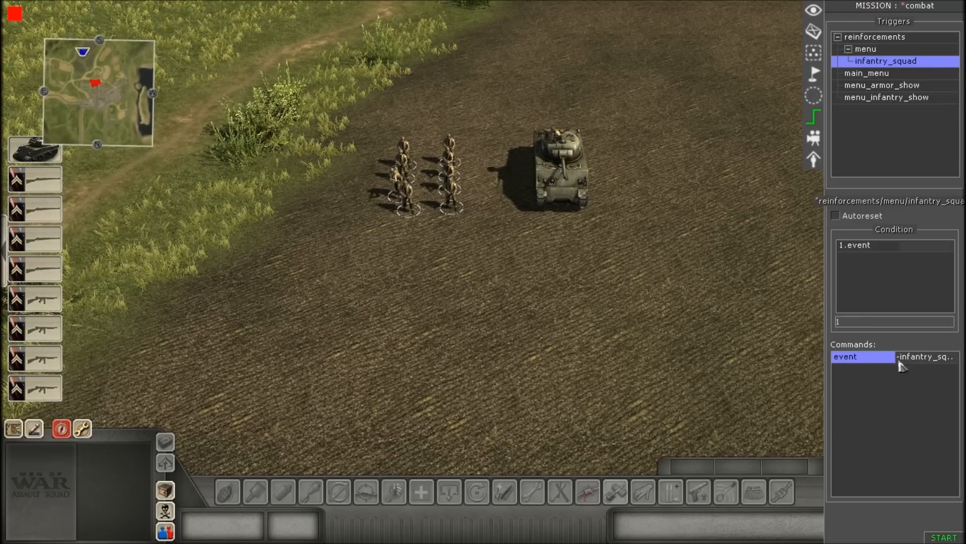
double_click(863, 247)
click(569, 187)
click(600, 187)
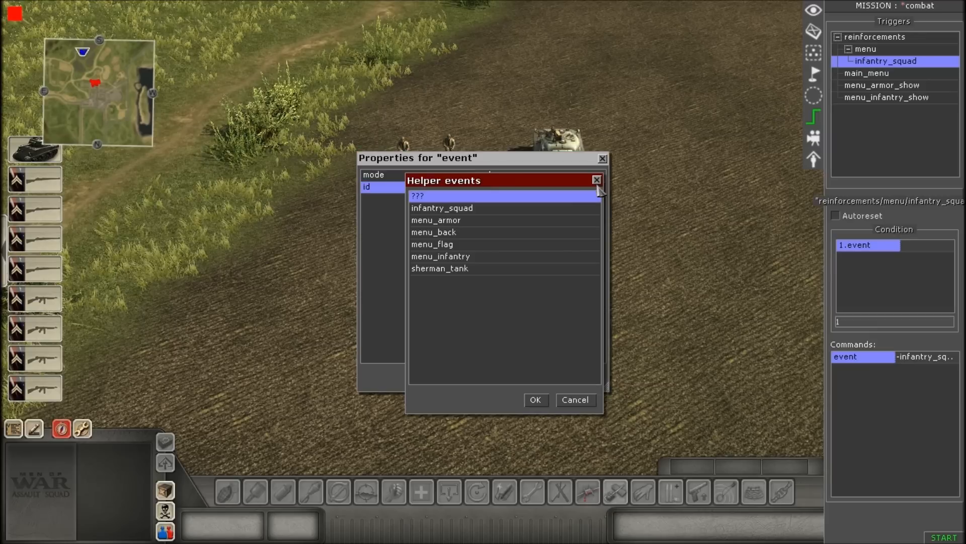
click(463, 210)
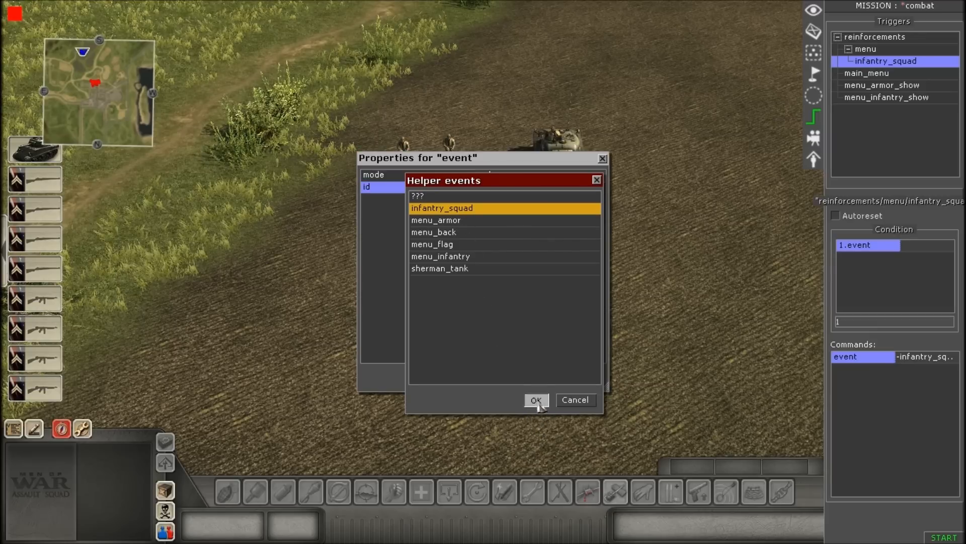
click(535, 399)
click(540, 378)
Step: Add an actor_to_waypoint command below the event command in the infantry_squad trigger
click(874, 357)
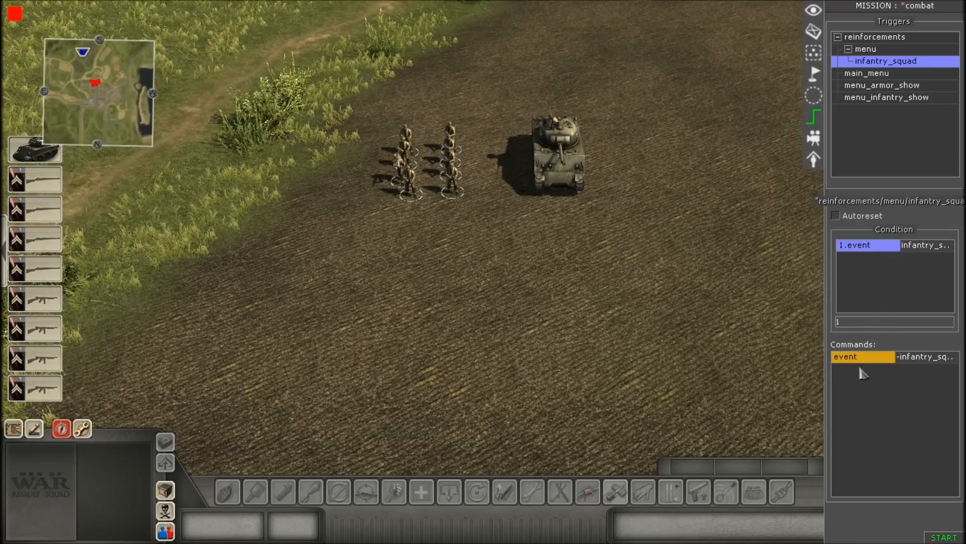
scroll(682, 186, up, 2)
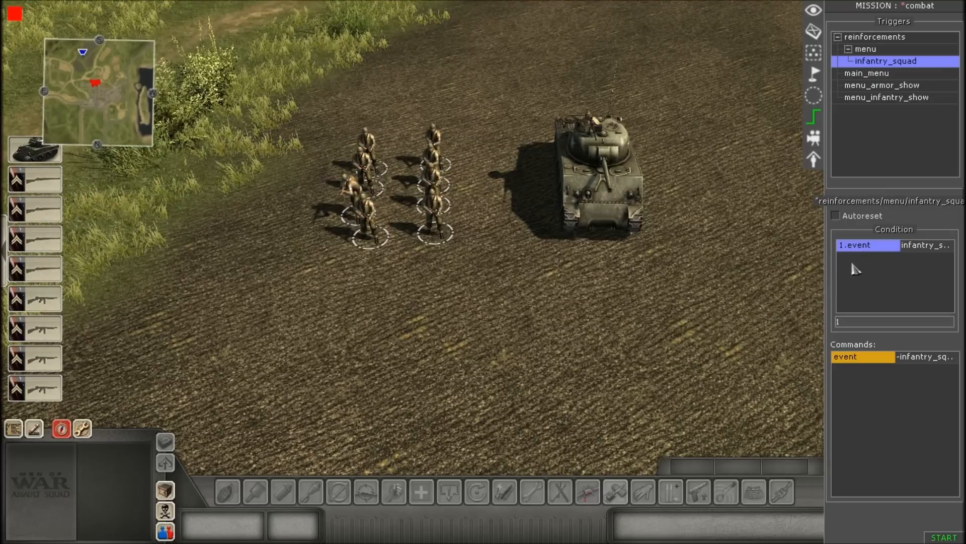
scroll(720, 303, down, 2)
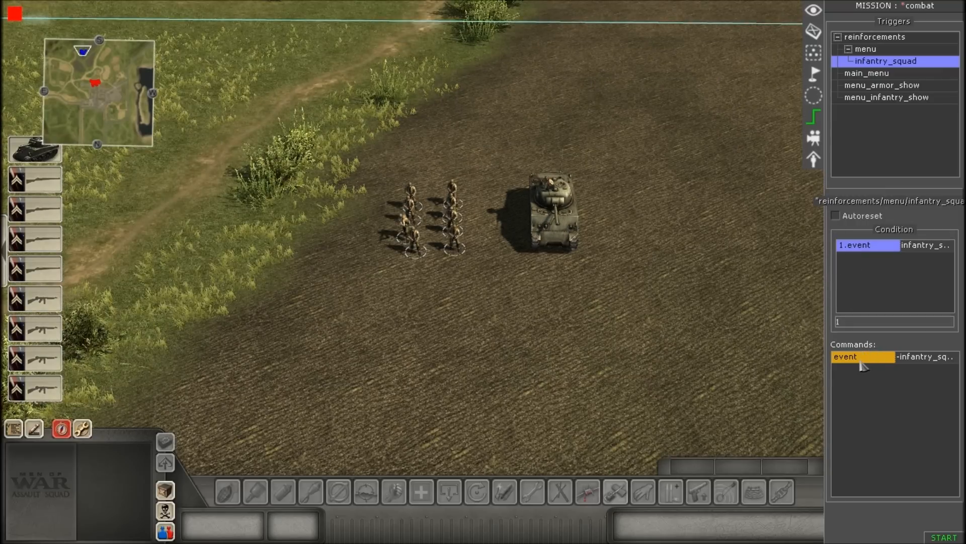
right_click(873, 395)
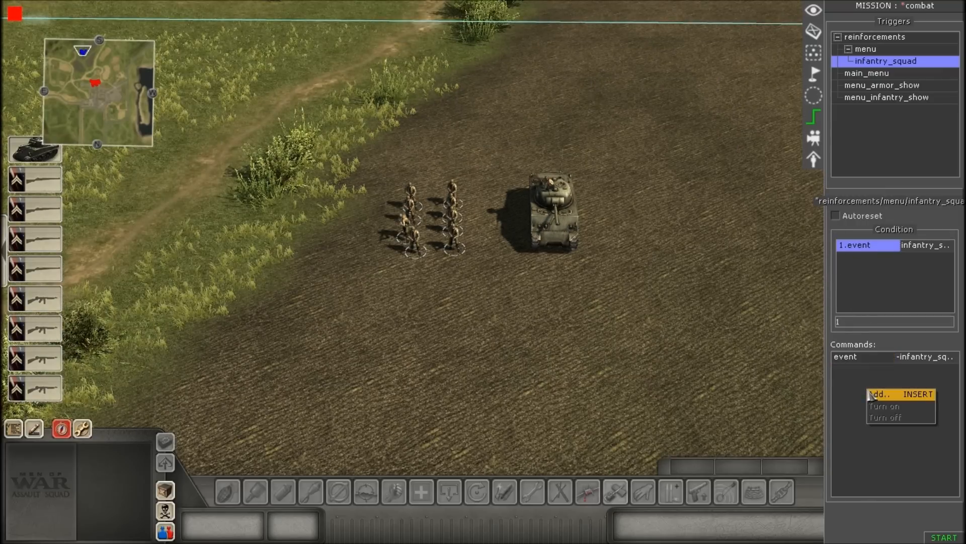
click(862, 390)
right_click(882, 389)
click(901, 394)
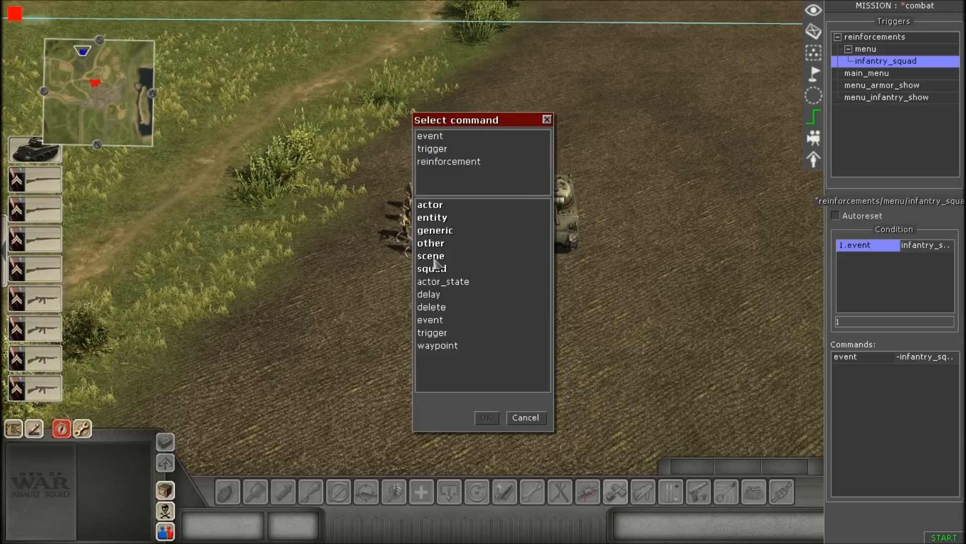
double_click(432, 256)
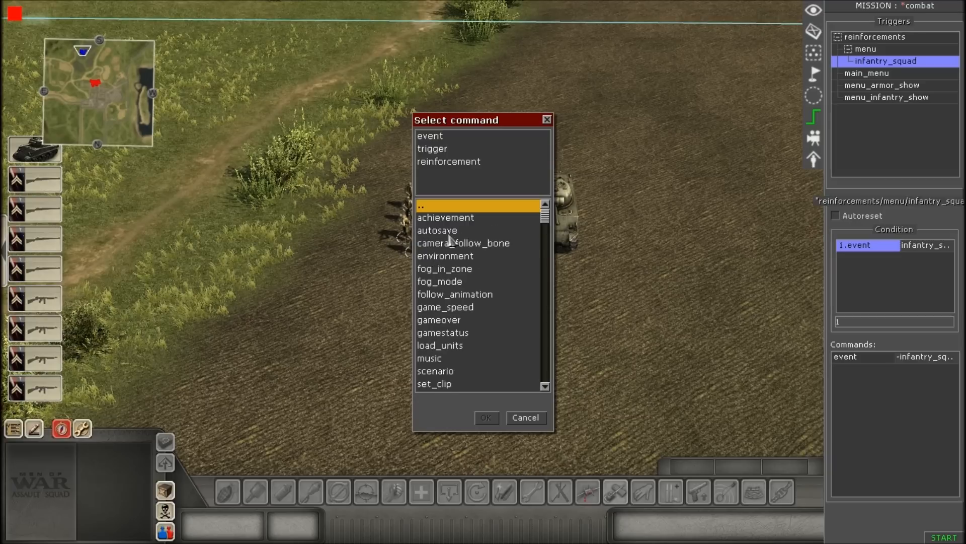
double_click(448, 207)
double_click(440, 255)
double_click(448, 230)
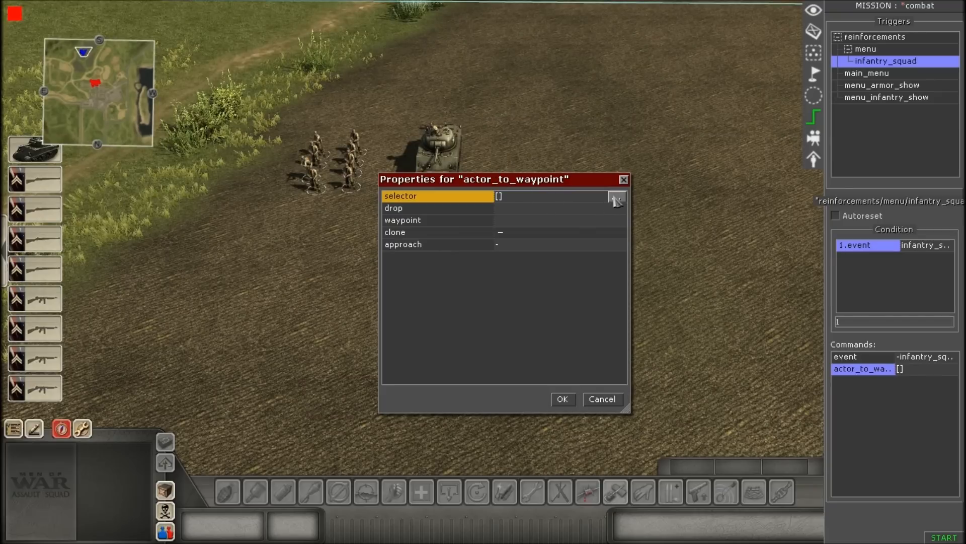
Step: Set the actor_to_waypoint command's selector to the infantry tag
click(616, 197)
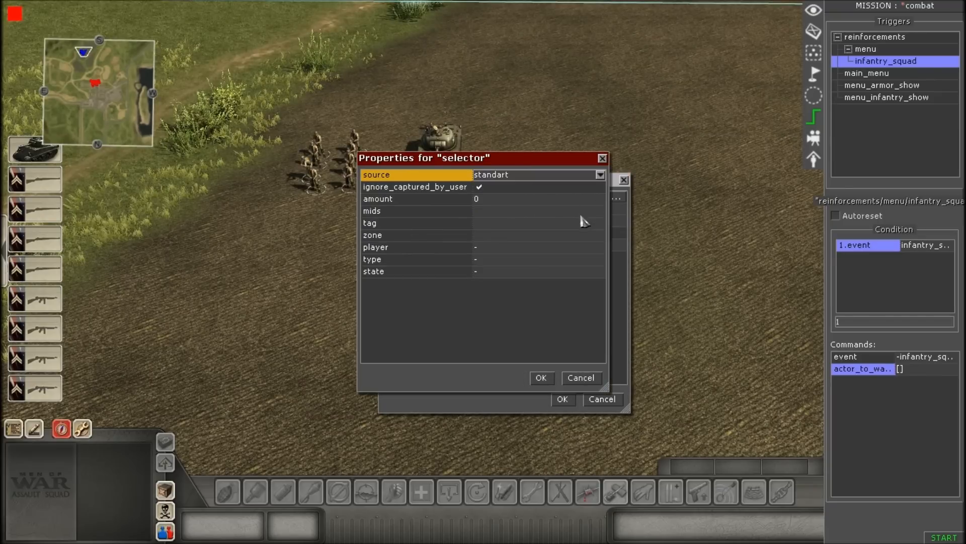
click(582, 215)
click(594, 226)
click(600, 223)
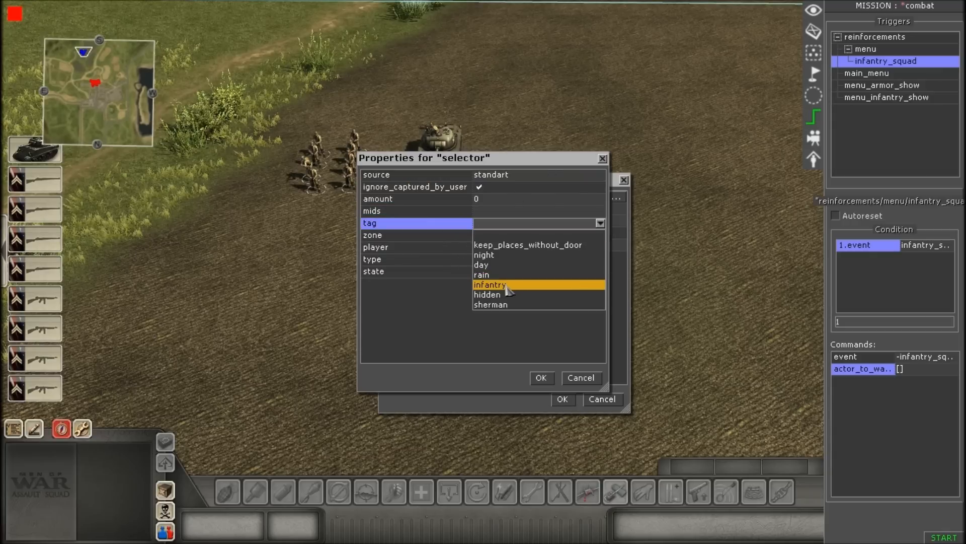
click(506, 285)
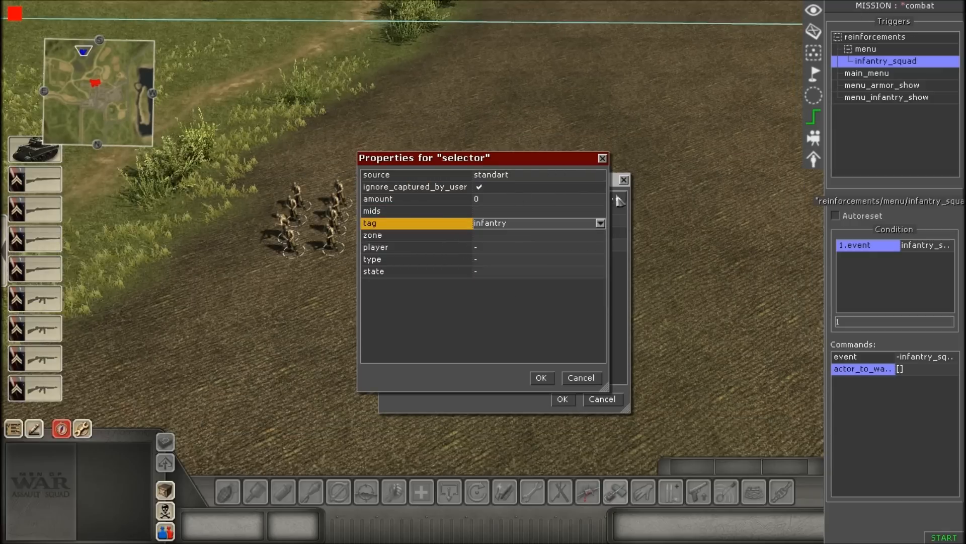
click(541, 378)
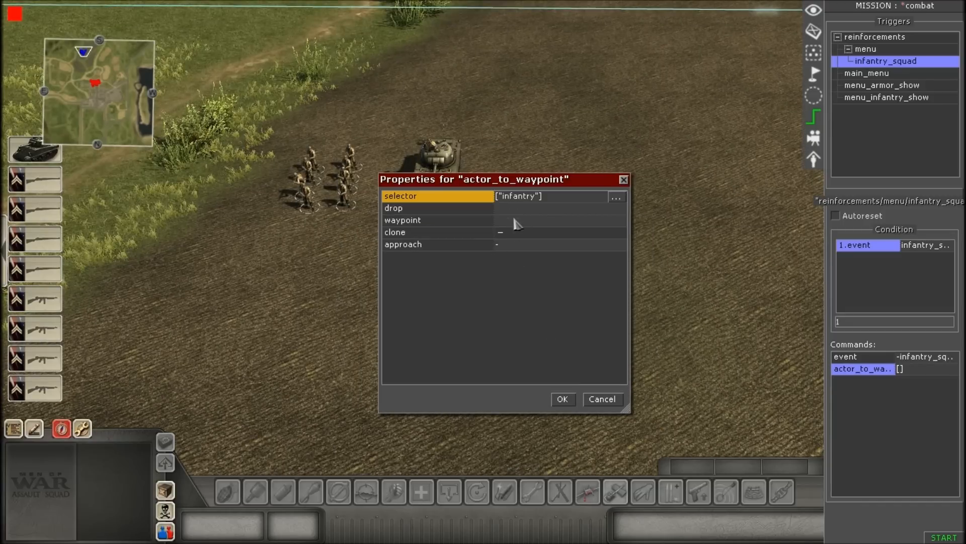
Step: Set the actor_to_waypoint command's waypoint to 0 and enable clone, leaving approach unset
click(517, 224)
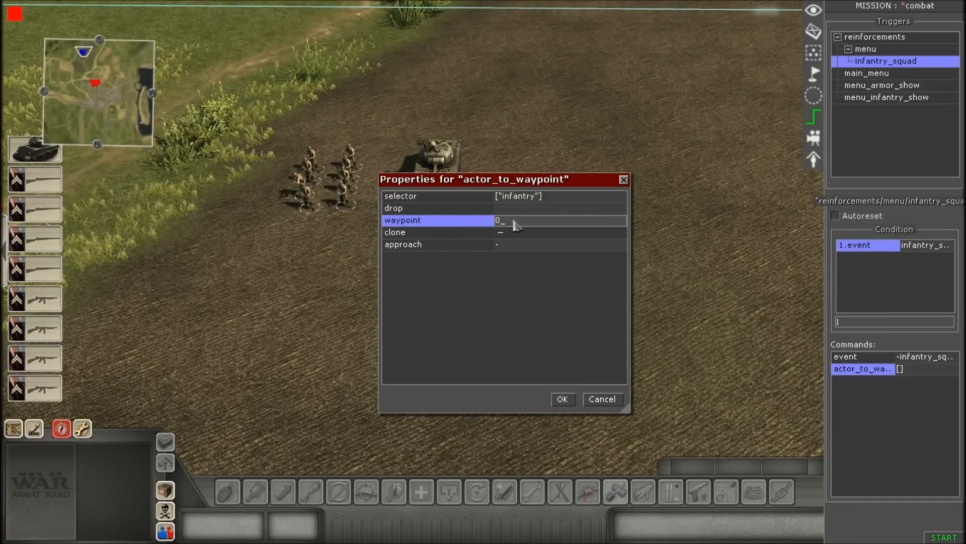
click(510, 237)
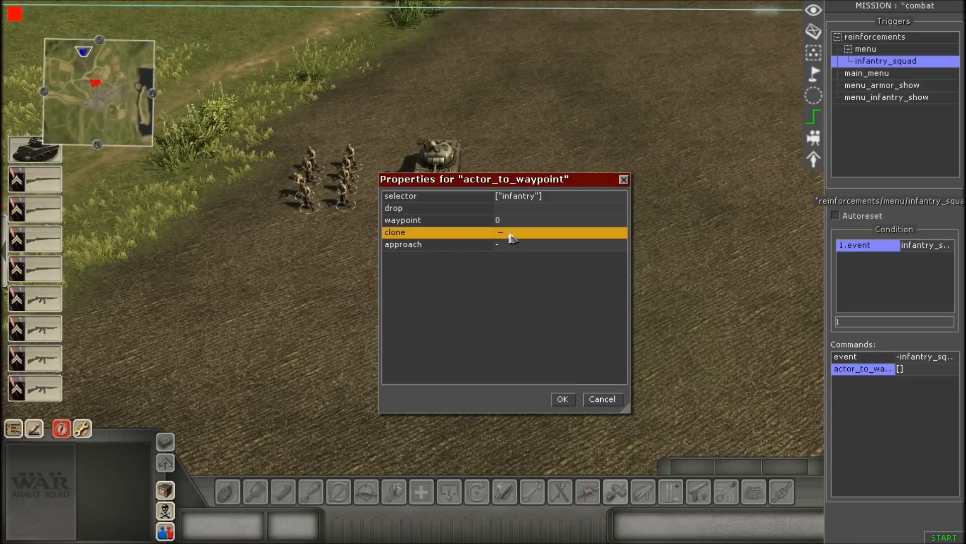
click(513, 245)
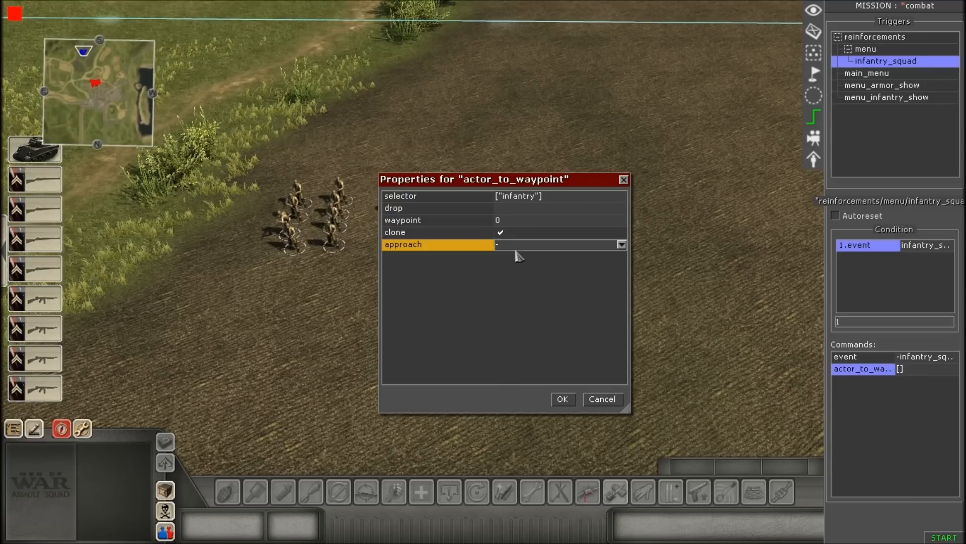
click(514, 245)
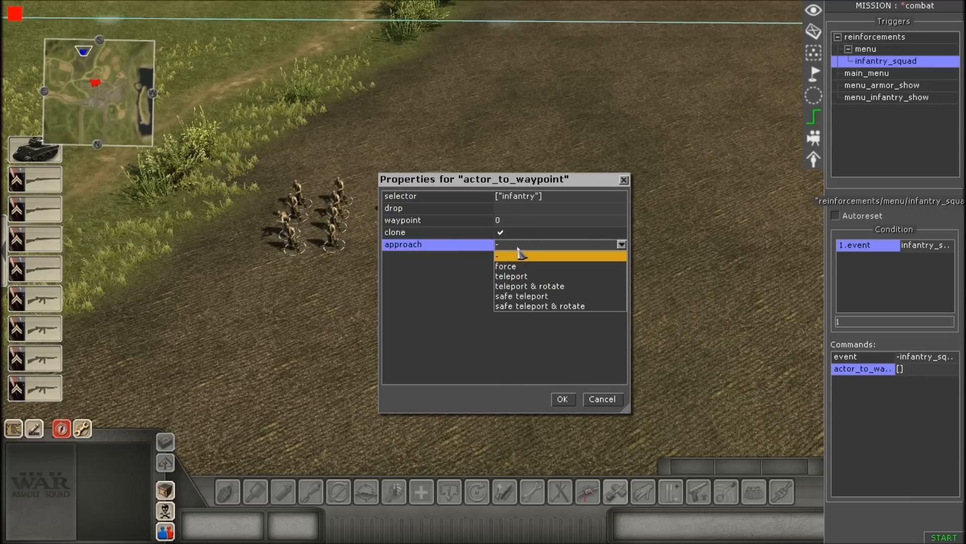
click(514, 257)
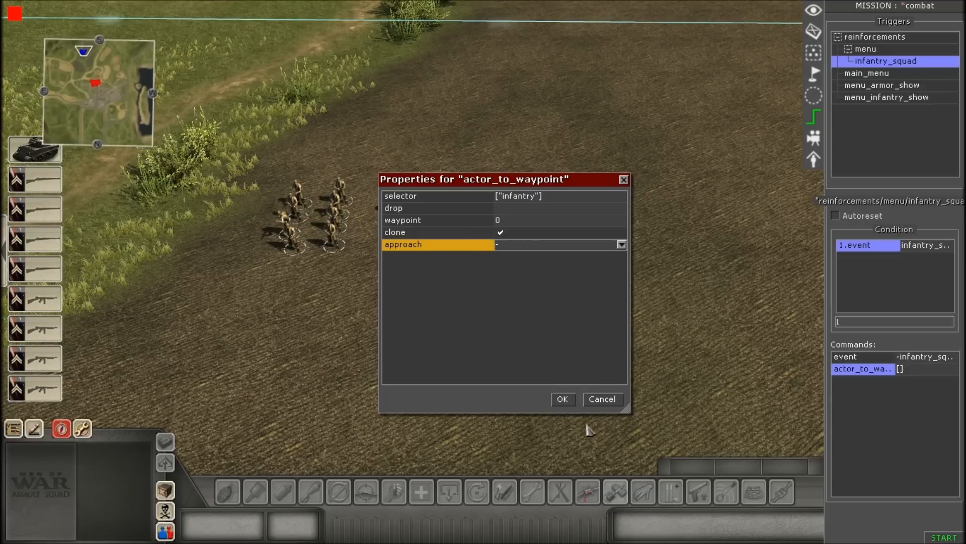
click(569, 401)
Step: Add an actor_state command to the infantry_squad trigger and set its selector to the infantry tag
right_click(862, 394)
click(883, 391)
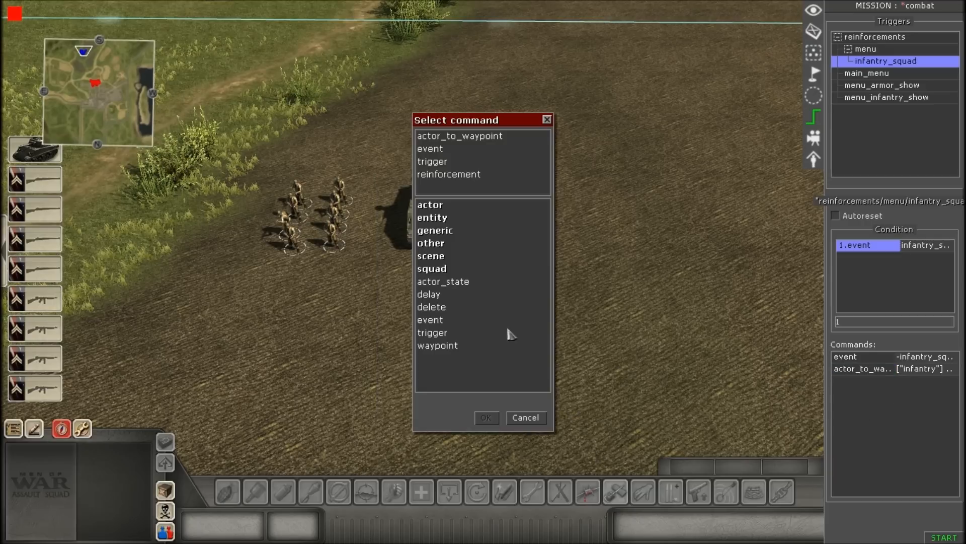
double_click(446, 282)
click(604, 196)
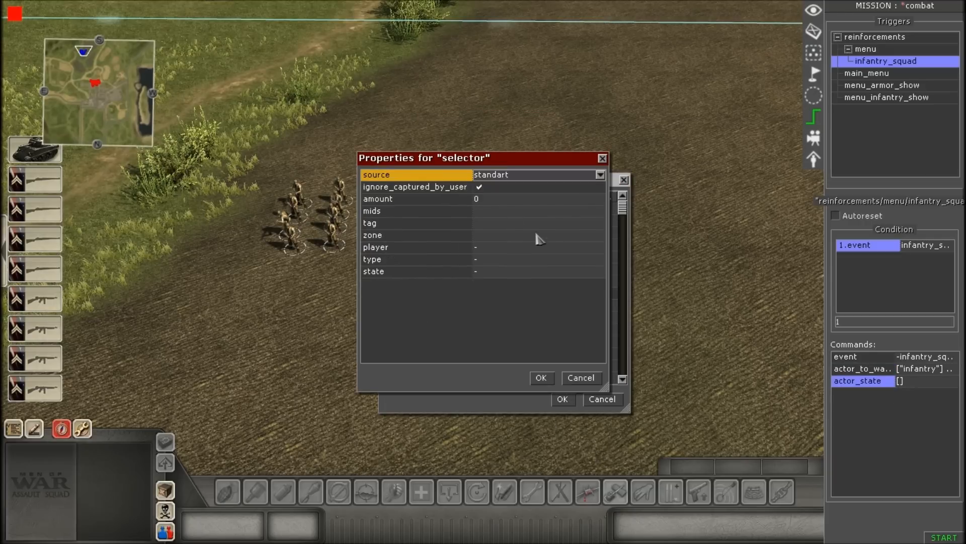
click(553, 224)
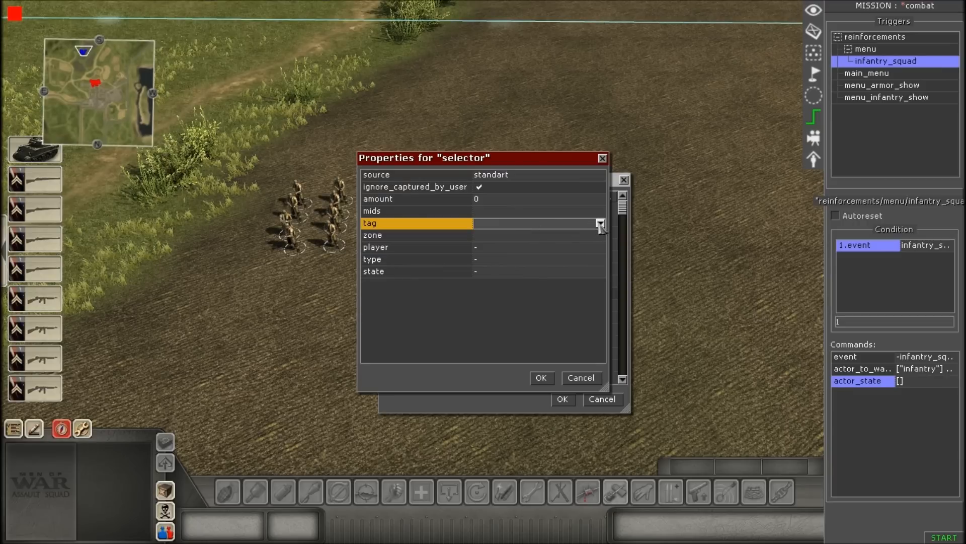
click(601, 223)
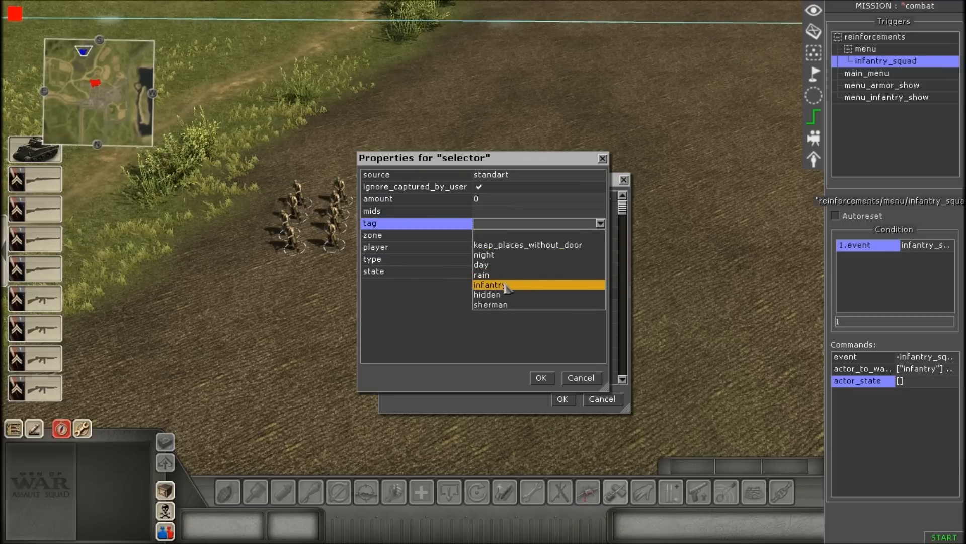
click(511, 284)
click(542, 379)
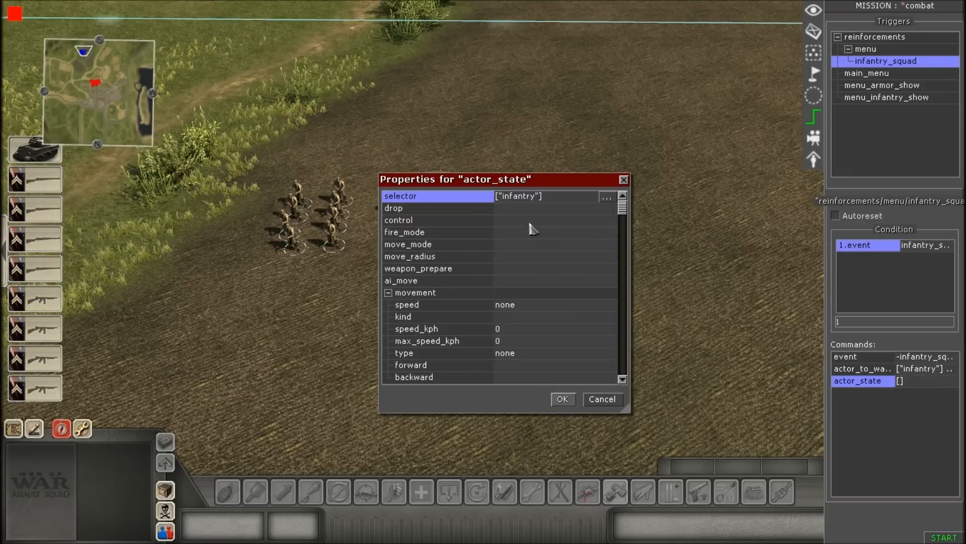
click(606, 196)
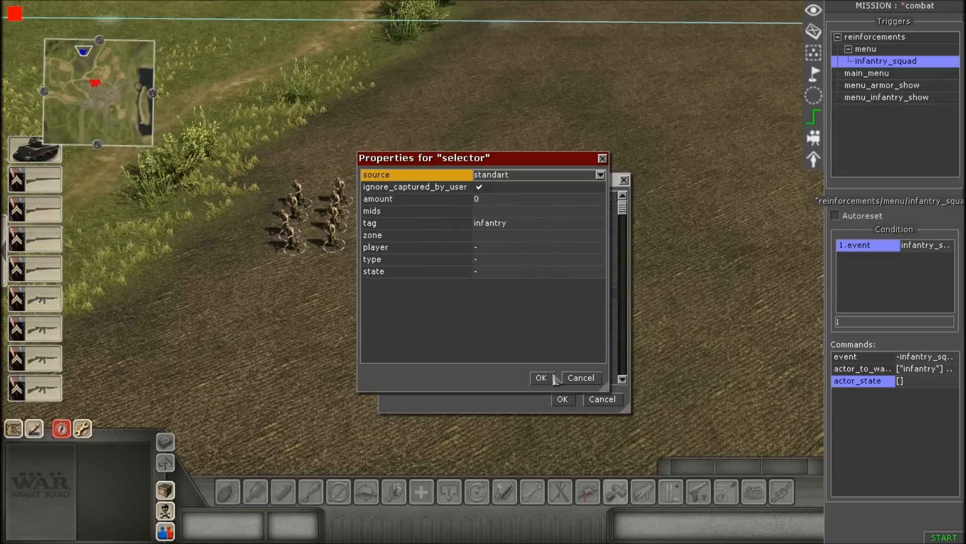
click(542, 378)
Step: In the actor_state properties, set control to user, fire_mode to open and move_mode to hold
click(515, 221)
click(515, 221)
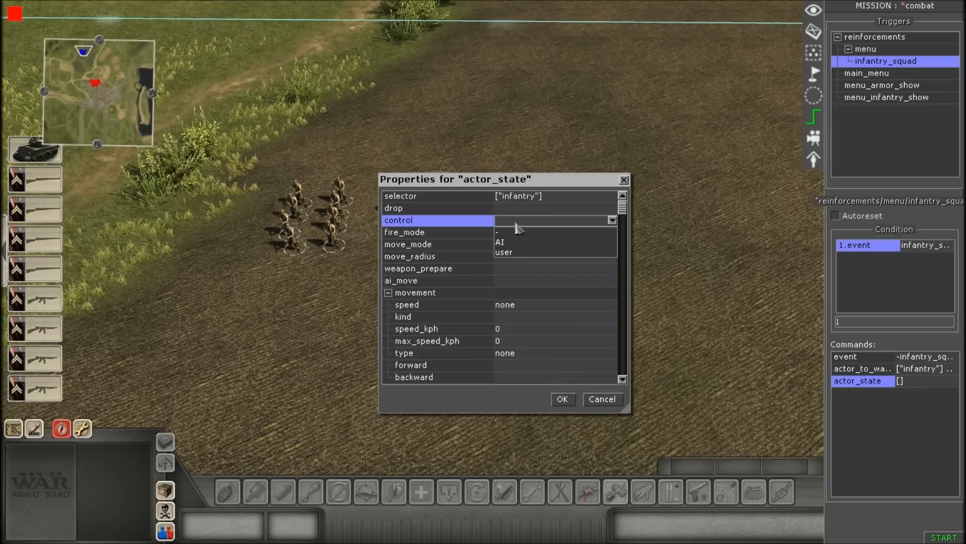
click(505, 252)
click(507, 233)
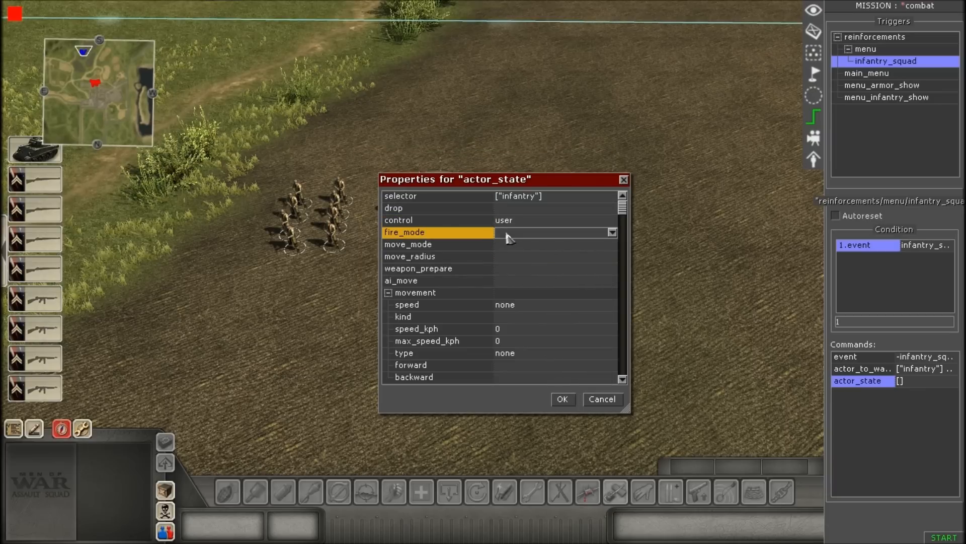
click(507, 234)
click(506, 275)
click(516, 245)
click(517, 245)
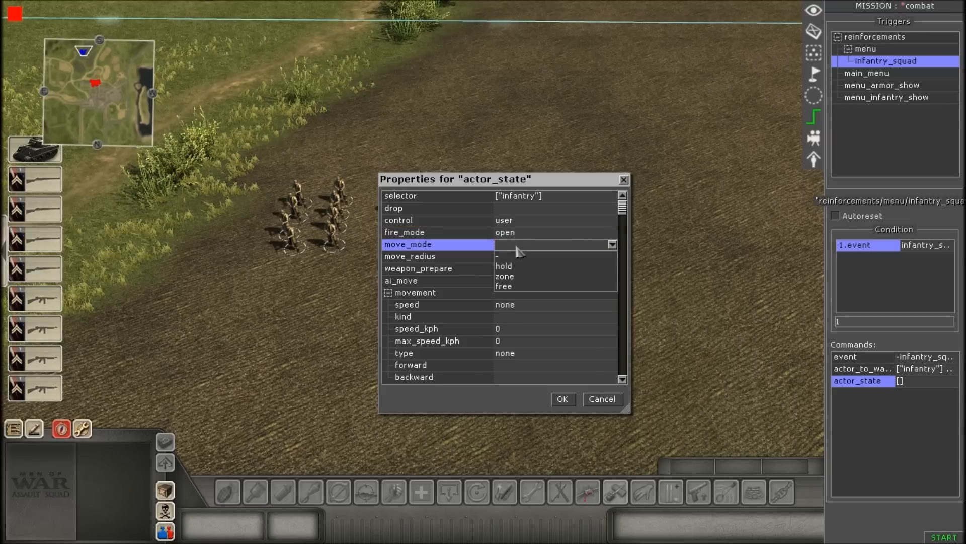
click(512, 277)
click(511, 245)
click(507, 267)
Step: Set weapon_prepare to on and ai_move to enable, choose a movement speed, and confirm the actor_state command
click(508, 269)
click(508, 269)
click(510, 291)
click(511, 281)
click(510, 281)
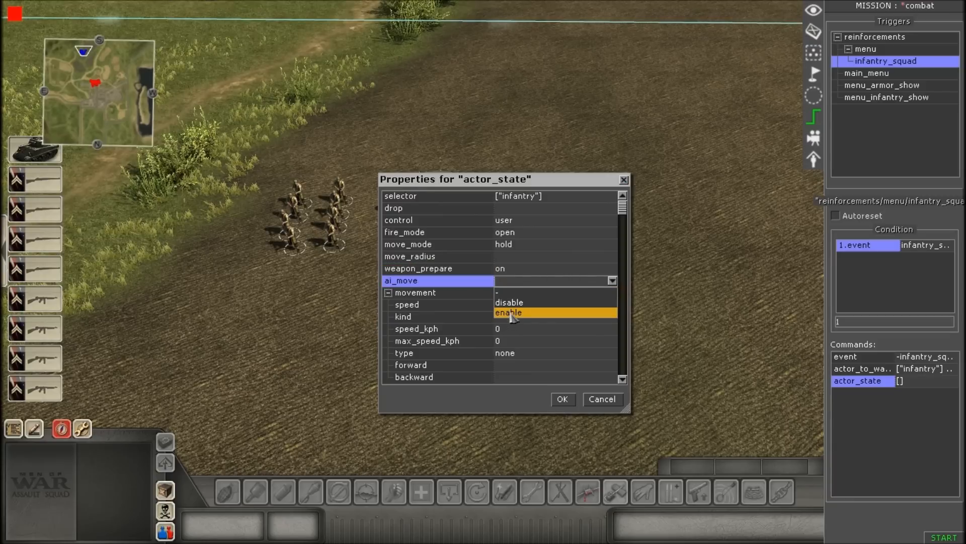
click(512, 314)
click(525, 308)
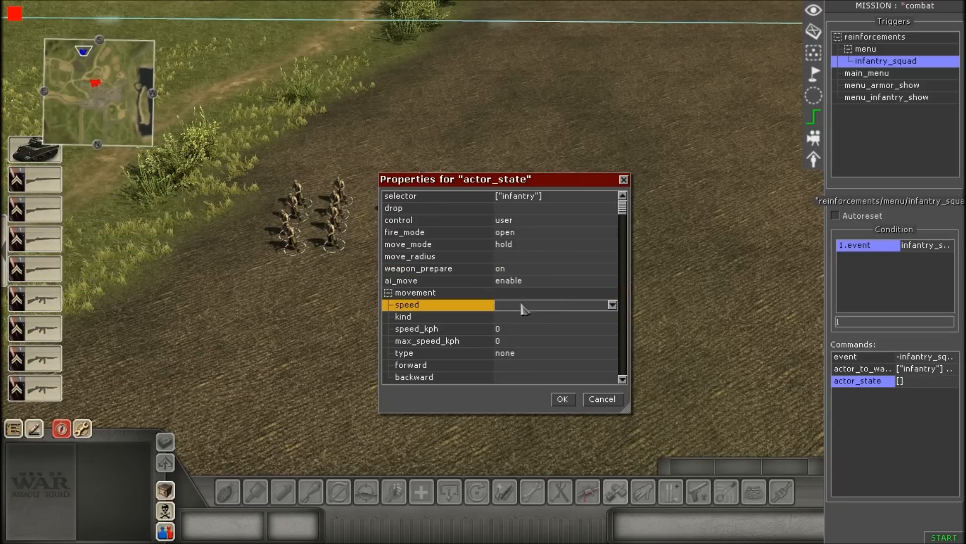
click(525, 308)
click(522, 335)
click(562, 399)
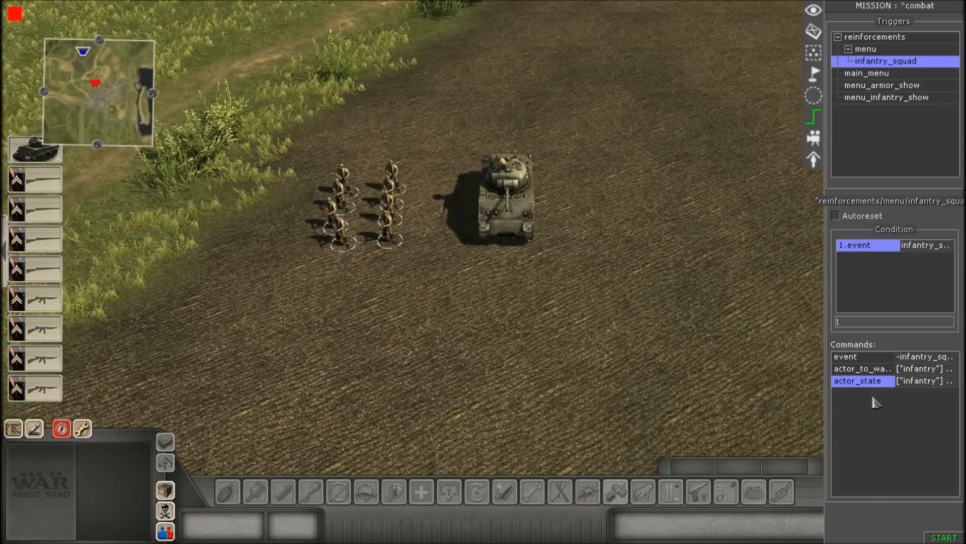
Step: Add a delay command with time 2 below actor_state in the infantry_squad trigger
right_click(876, 403)
click(883, 403)
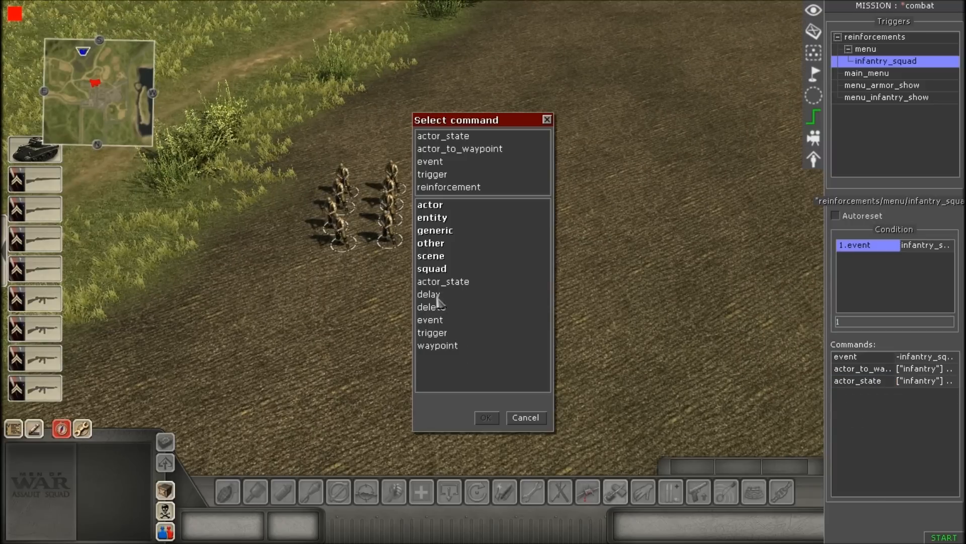
double_click(436, 295)
click(528, 201)
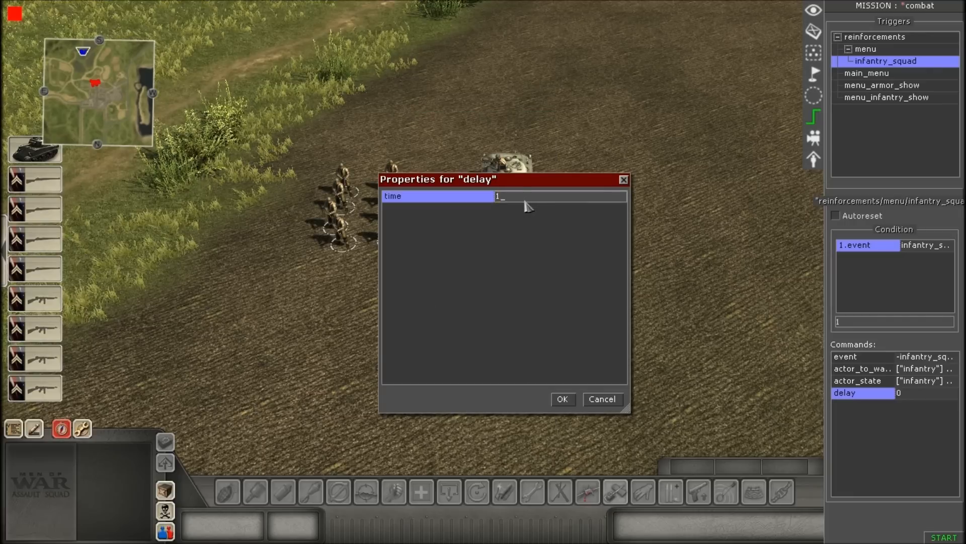
double_click(518, 201)
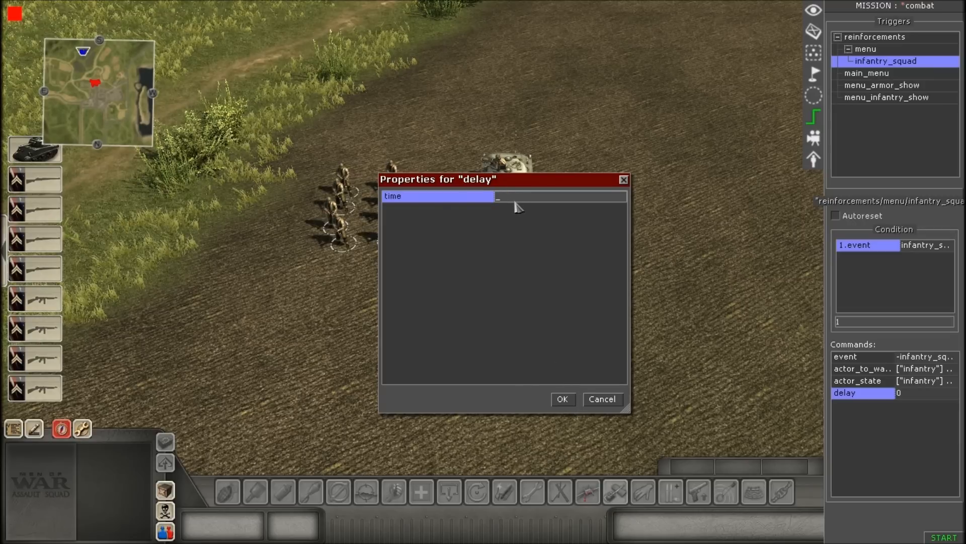
text(2)
key(Return)
click(563, 400)
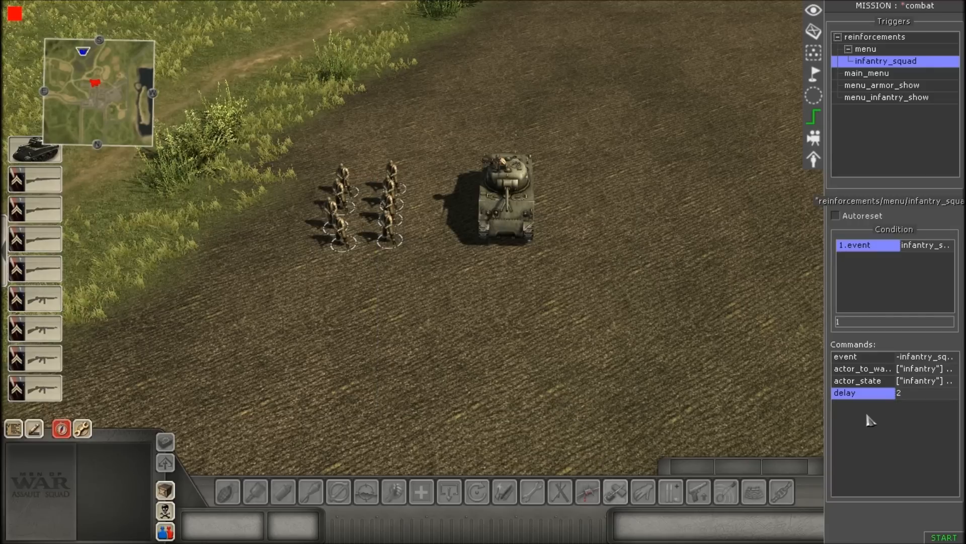
Step: Add a trigger command set to off that targets reinforcements/menu/infantry_squad
right_click(870, 420)
click(878, 421)
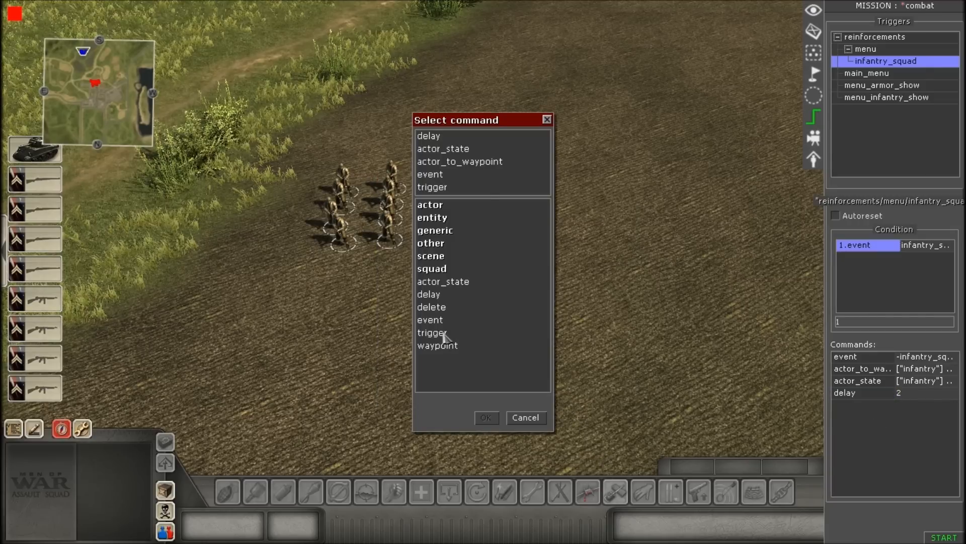
click(445, 335)
double_click(445, 334)
click(546, 199)
click(619, 199)
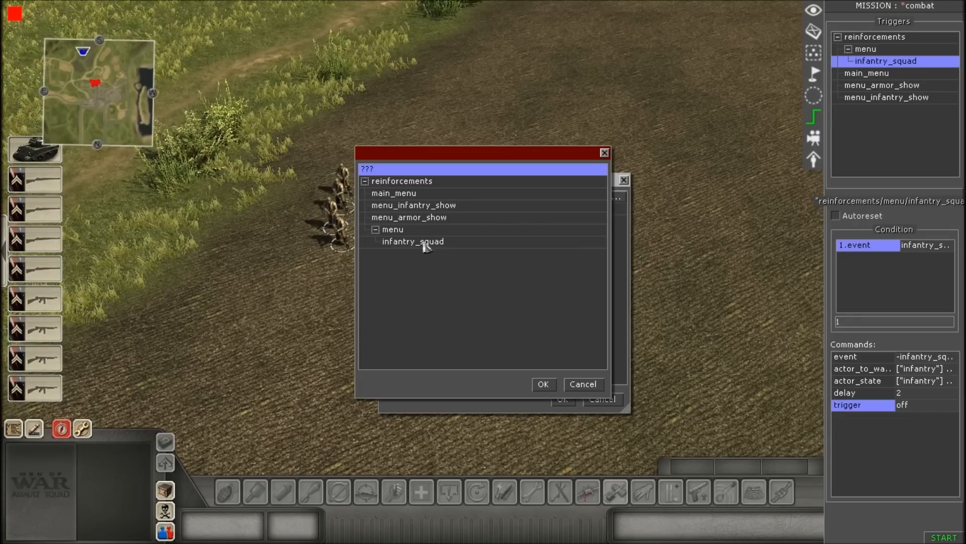
click(425, 243)
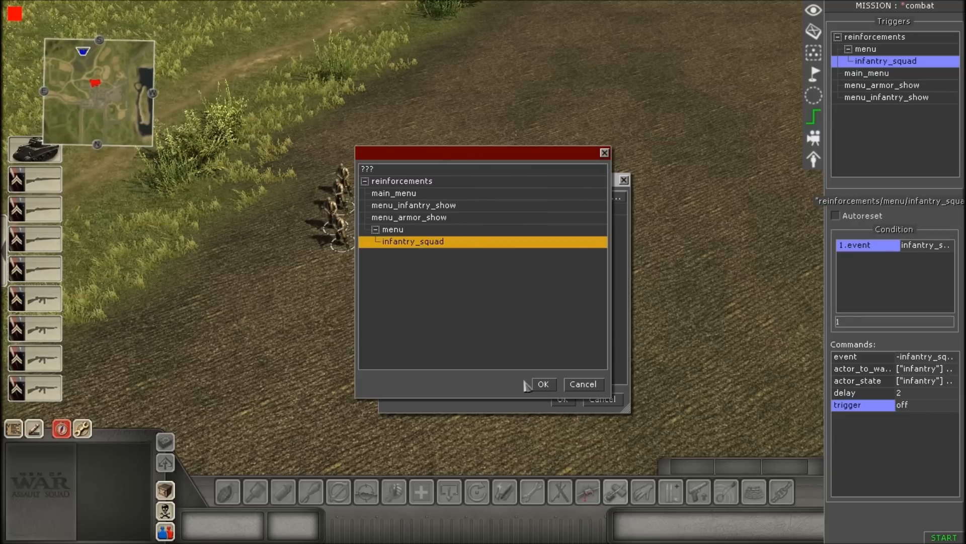
click(543, 385)
click(559, 400)
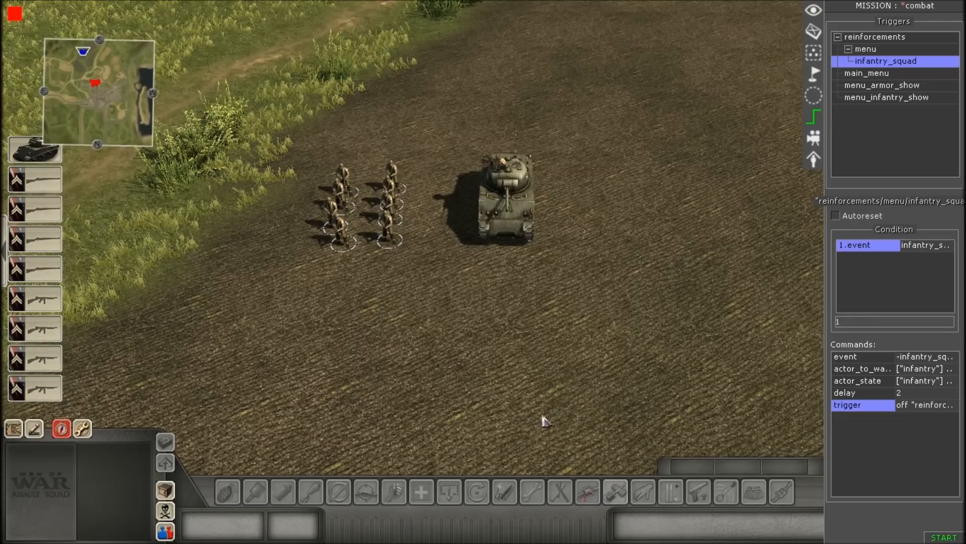
Step: Leave the editor view, start the mission, and call in an Infantry Squad from the Infantry reinforcement menu
scroll(496, 388, down, 2)
scroll(535, 421, up, 1)
middle_drag(494, 381, 509, 348)
key(F1)
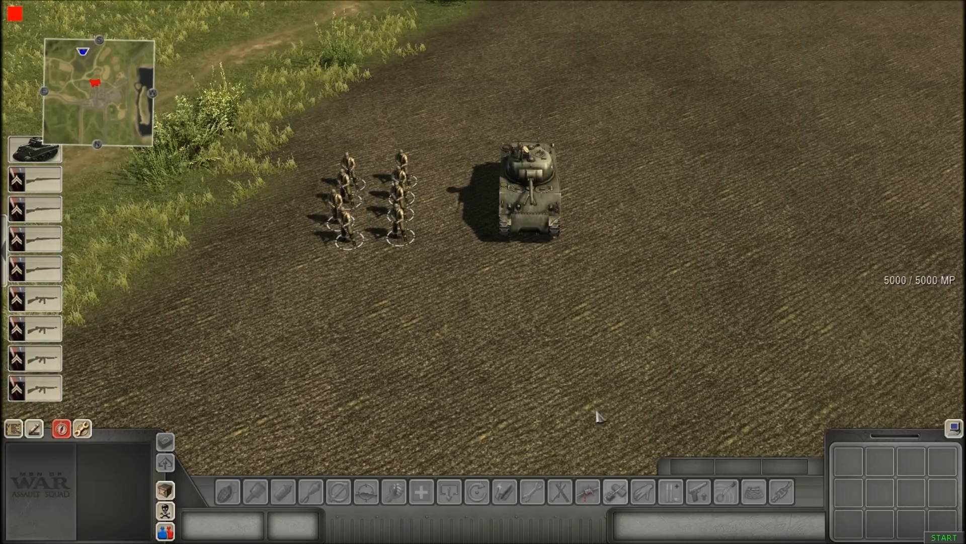
click(944, 537)
click(898, 350)
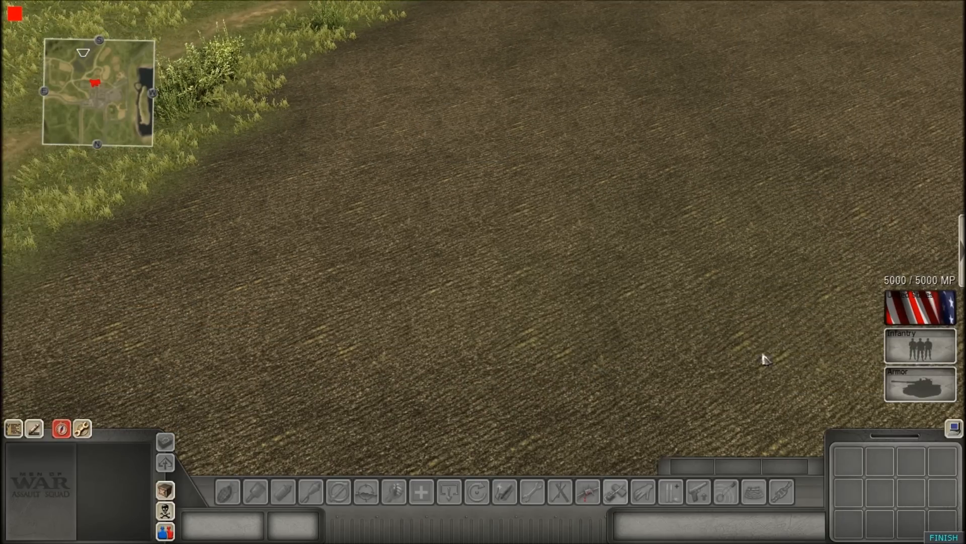
scroll(619, 359, down, 3)
click(927, 348)
click(421, 350)
Step: Select the spawned infantry squad and order it to move across the field beyond the fence
middle_drag(655, 216, 510, 250)
drag(479, 231, 574, 327)
middle_drag(705, 250, 462, 266)
right_click(462, 266)
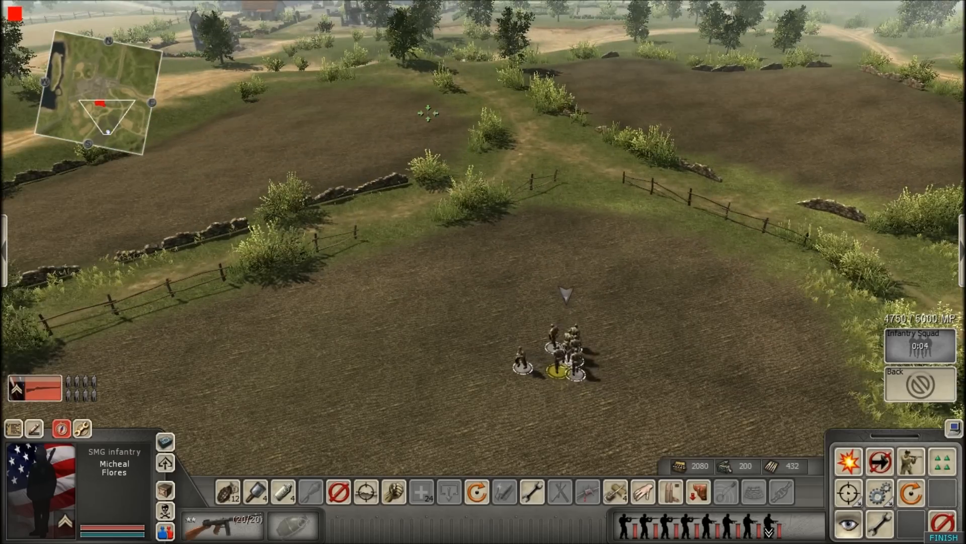
right_click(429, 114)
Step: Select the second infantry squad that arrives in the ploughed field
scroll(456, 227, up, 1)
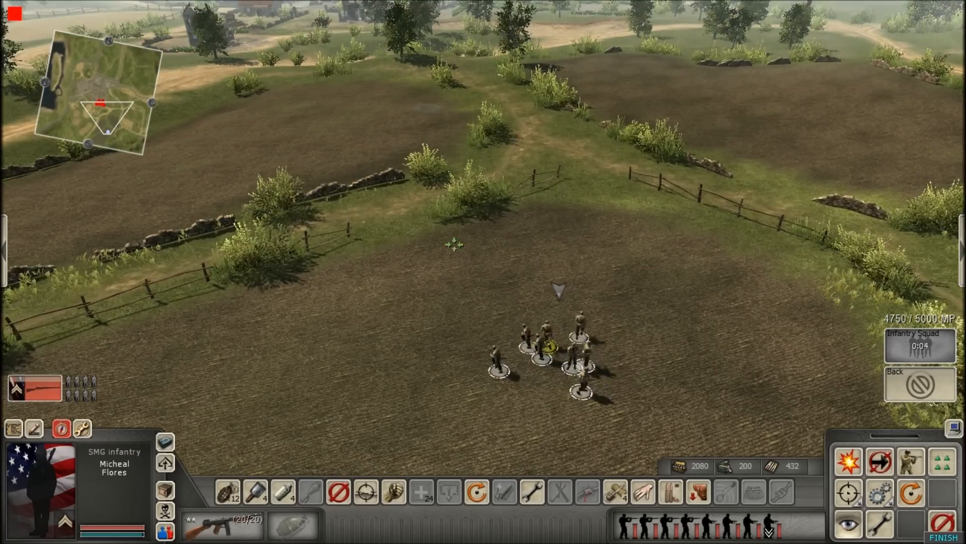
middle_drag(338, 274, 551, 225)
scroll(552, 225, down, 3)
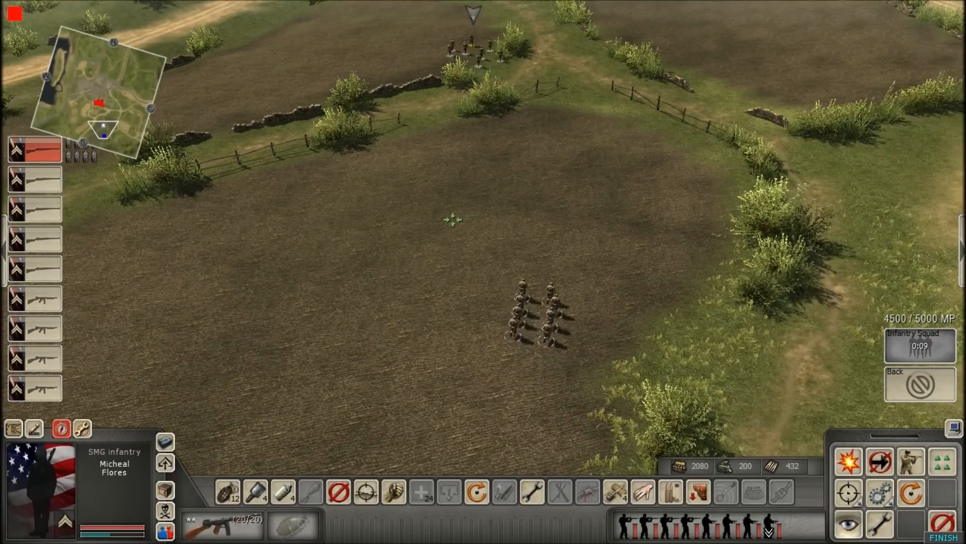
click(520, 318)
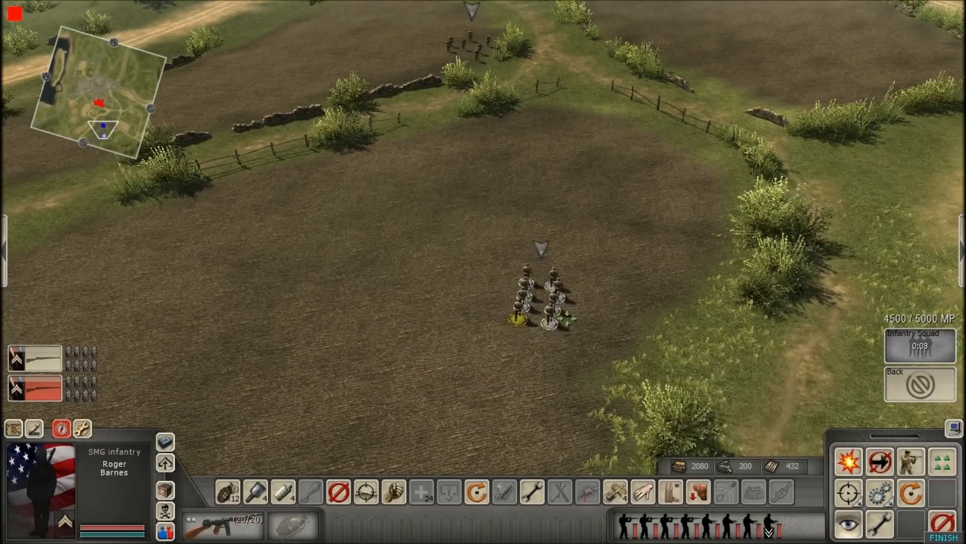
Step: Alternate between the two infantry squads in the field and advance them toward the dirt road
key(Down)
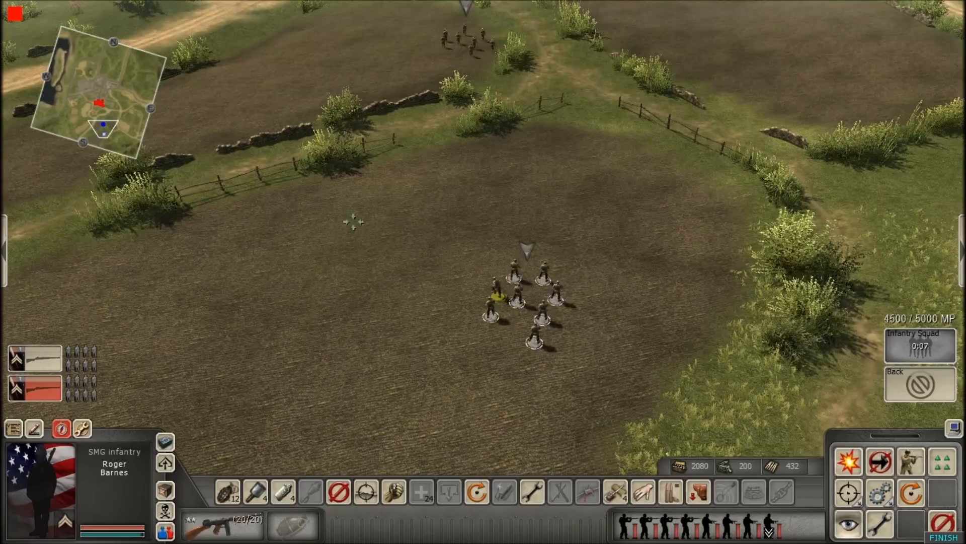
click(355, 251)
key(Up)
drag(397, 104, 524, 196)
key(Up)
key(Up)
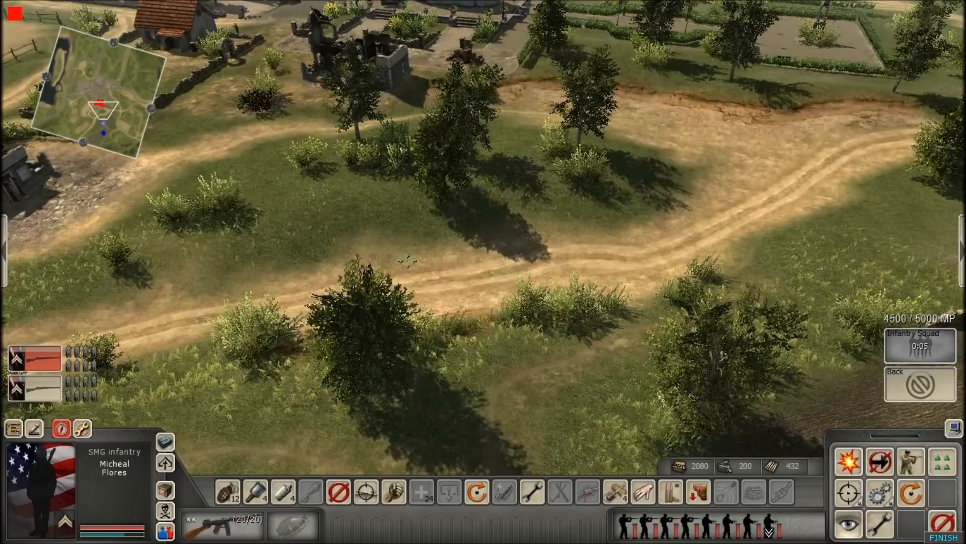
key(Up)
key(Down)
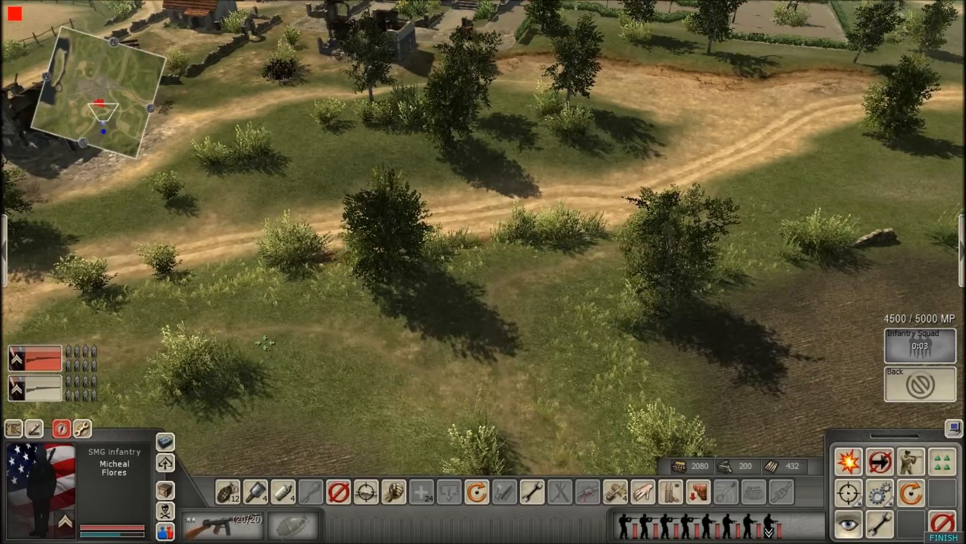
click(42, 392)
key(Up)
key(Down)
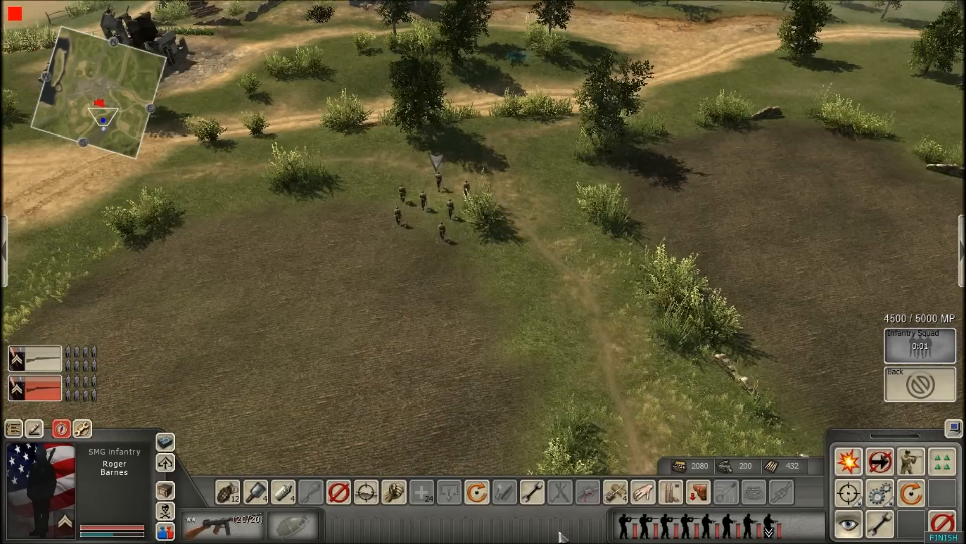
Step: Call in a third Infantry Squad and select it on arrival in the ploughed field
click(779, 366)
click(909, 349)
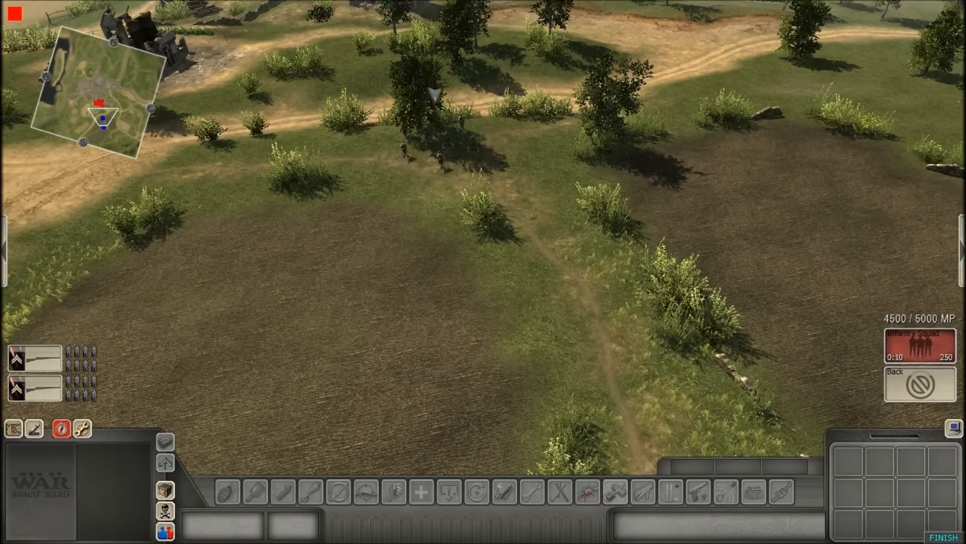
key(Down)
drag(491, 180, 554, 285)
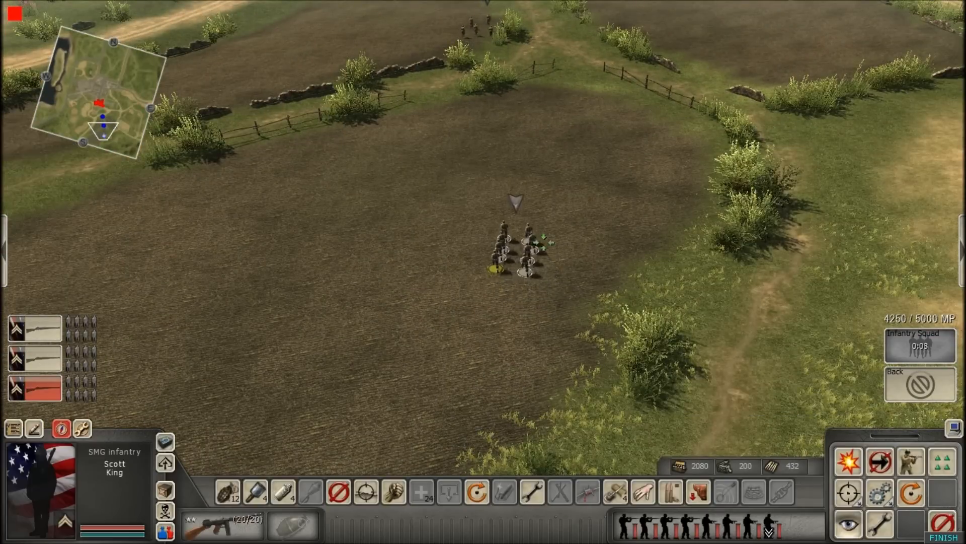
Step: Lift the movement restriction on each of the three infantry squads, one squad at a time
key(Up)
key(Up)
key(Up)
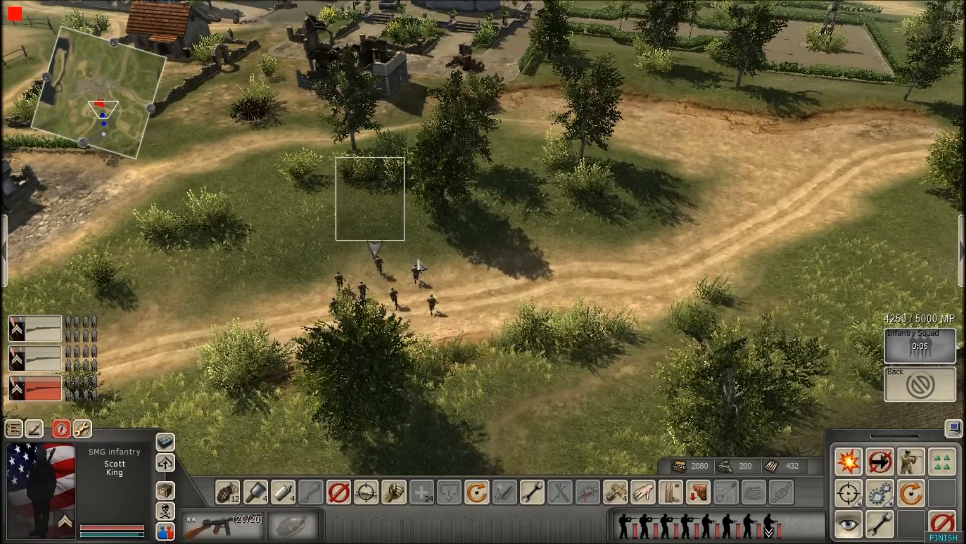
drag(363, 186, 414, 327)
key(Up)
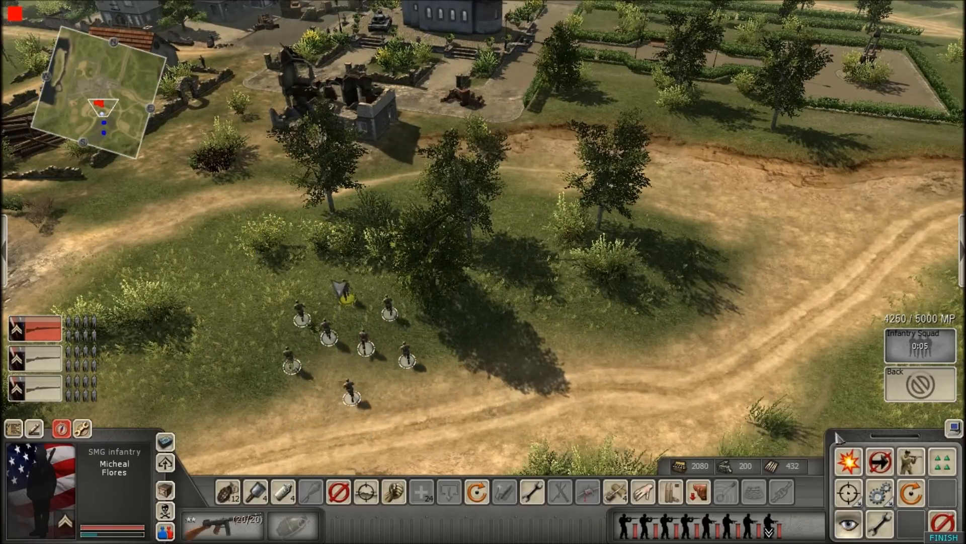
click(880, 461)
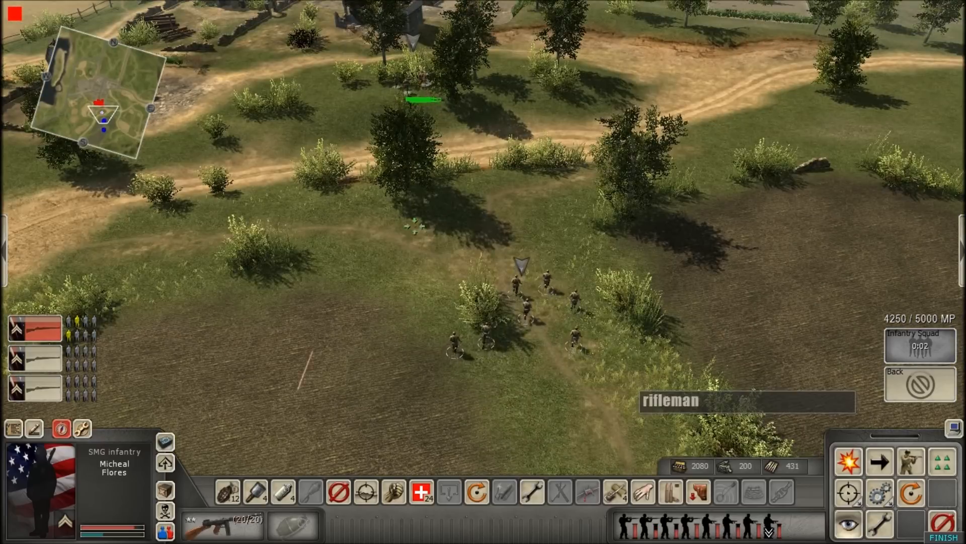
click(514, 275)
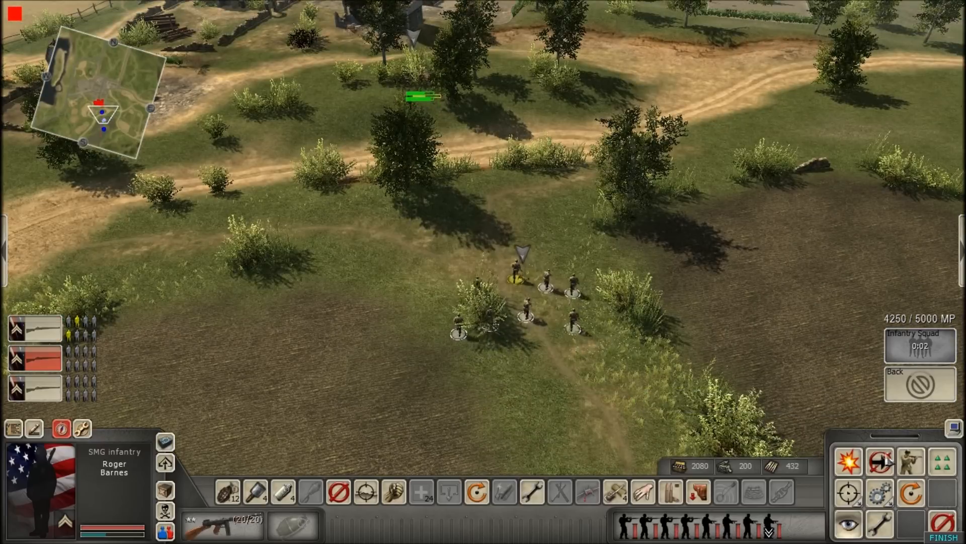
click(879, 461)
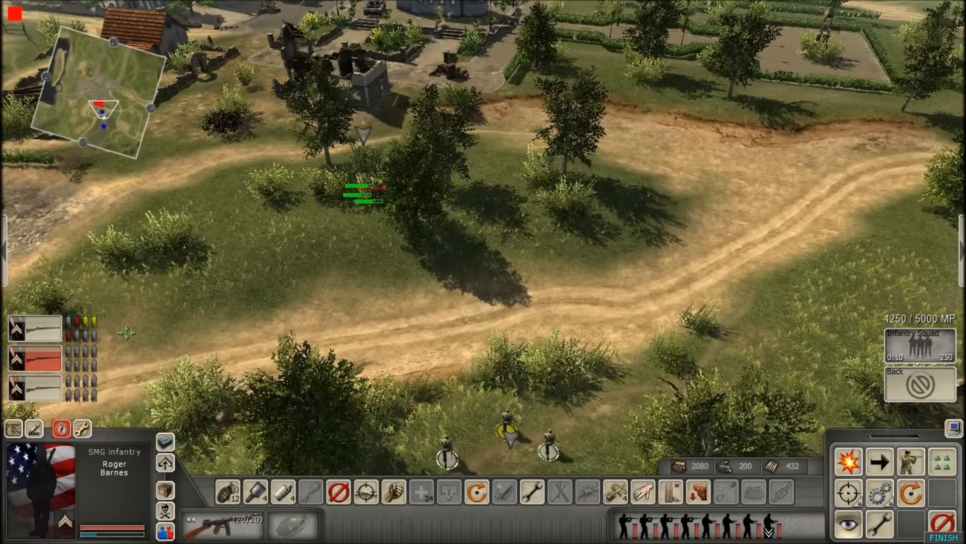
click(35, 388)
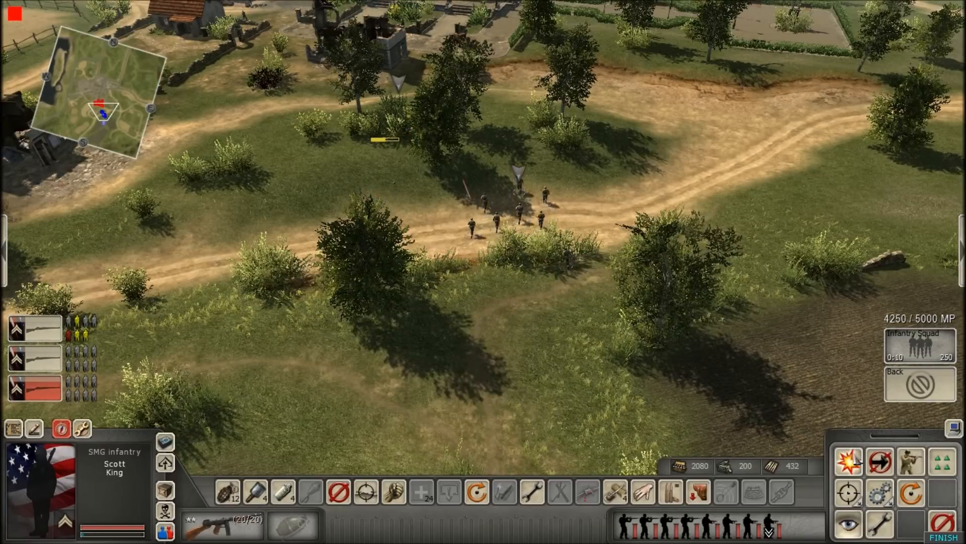
click(880, 461)
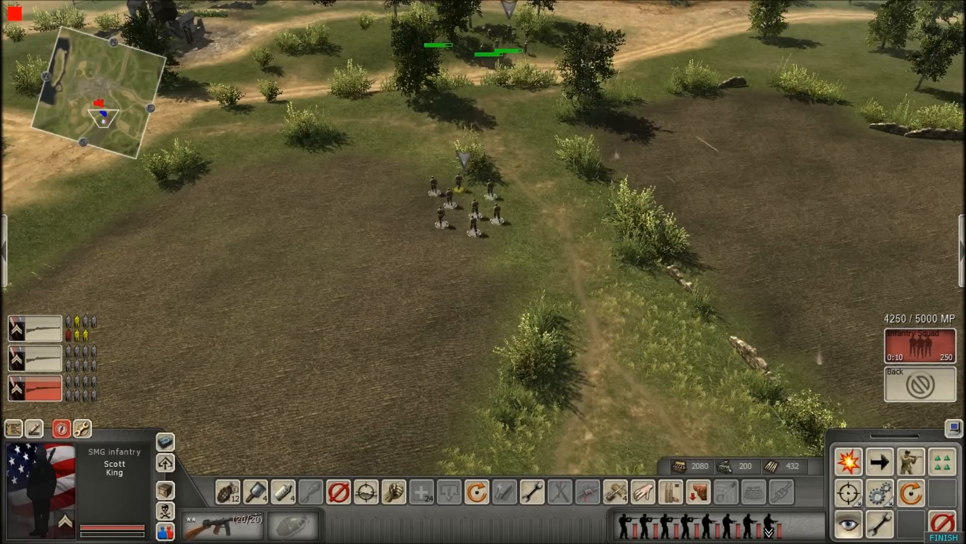
Step: Call in a fourth Infantry Squad and lift its movement restriction
click(921, 346)
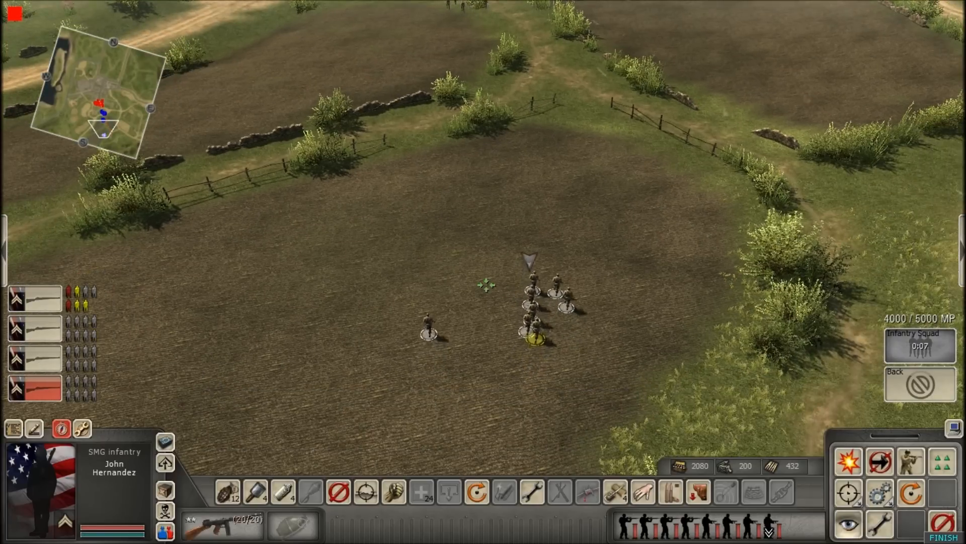
scroll(468, 250, up, 2)
scroll(428, 259, down, 2)
key(Up)
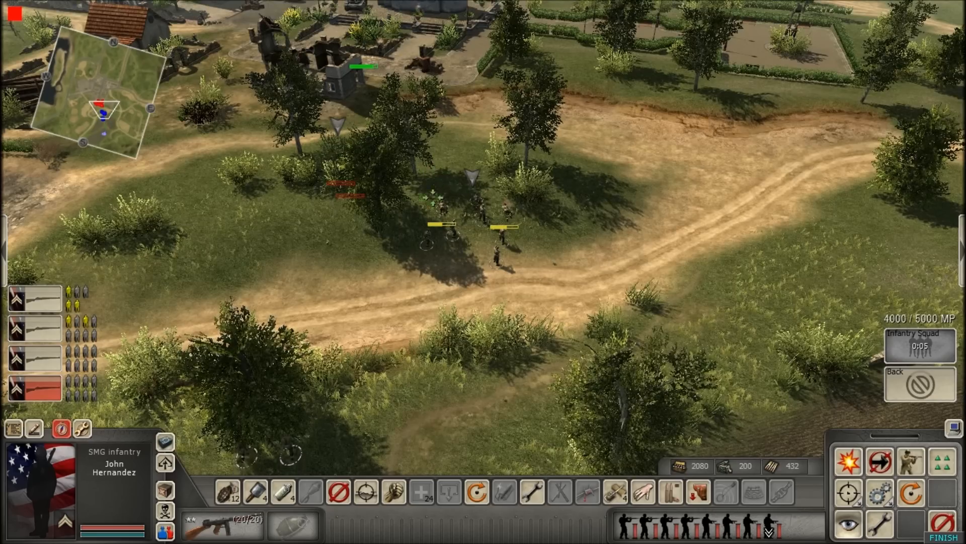
key(Down)
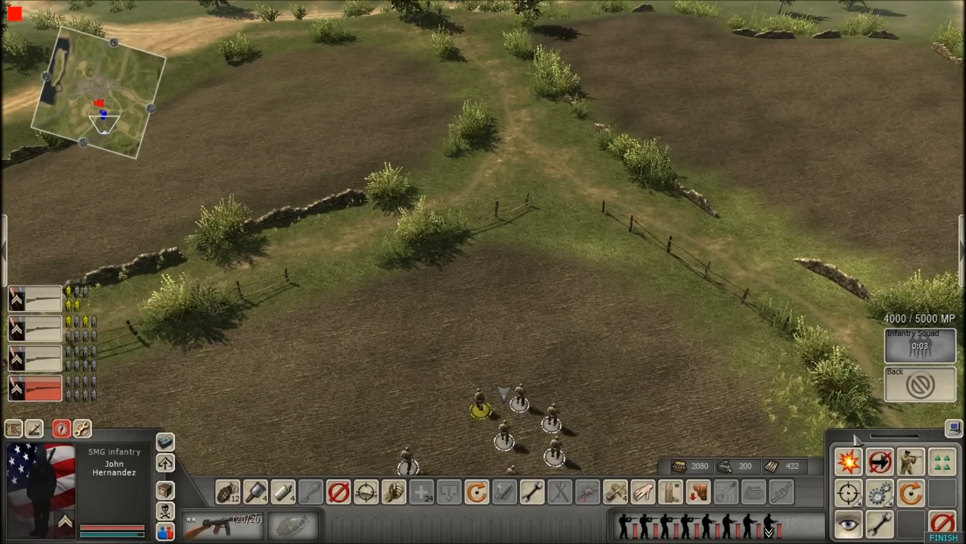
click(880, 461)
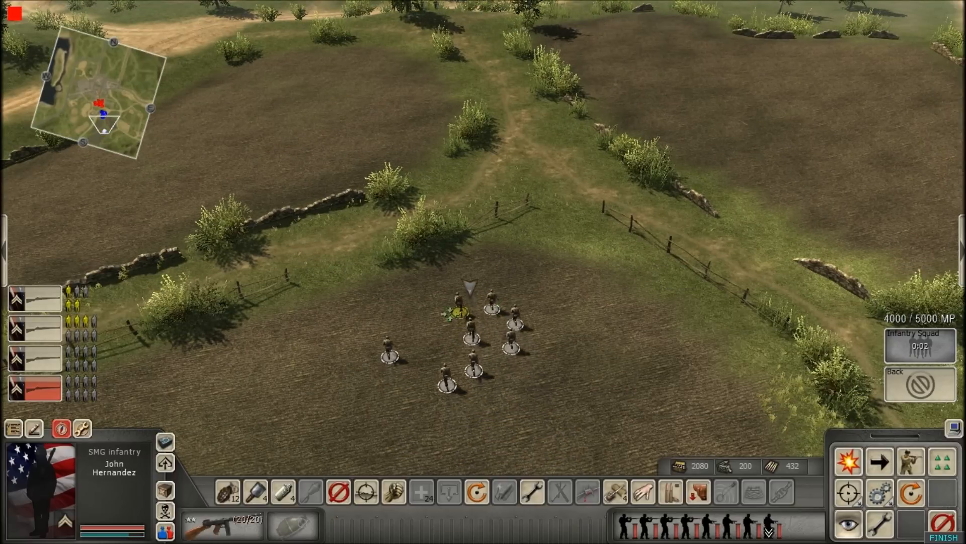
Step: Select the infantry squads fighting along the dirt road and order an advance toward the ruined buildings
key(Up)
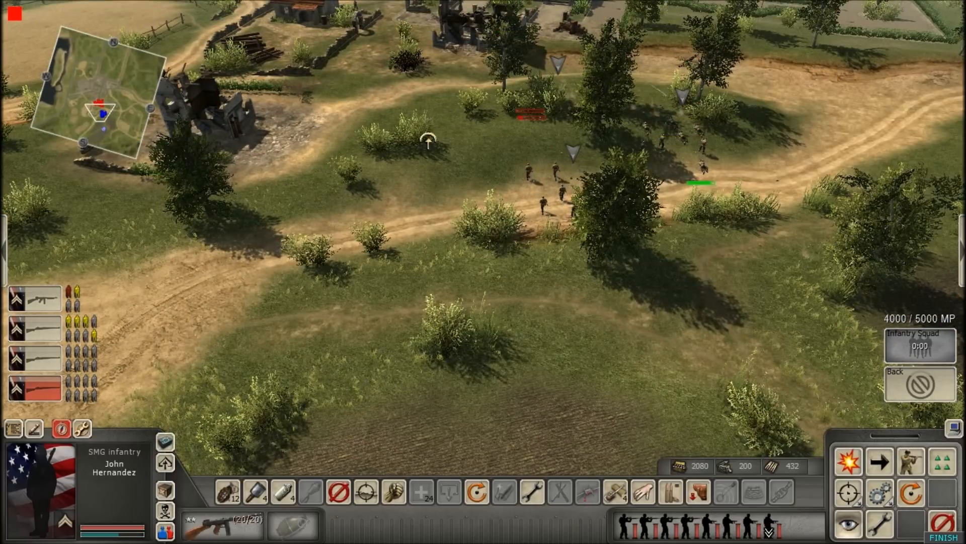
middle_drag(428, 138, 448, 322)
click(246, 363)
middle_drag(245, 363, 590, 217)
drag(481, 176, 535, 254)
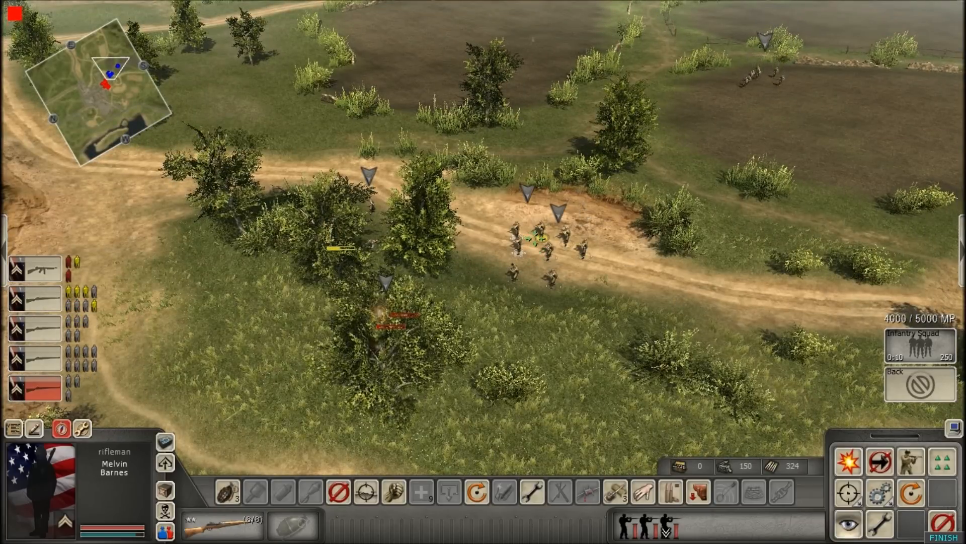
drag(502, 204, 614, 344)
middle_drag(603, 535, 503, 352)
scroll(526, 241, down, 5)
scroll(518, 161, up, 4)
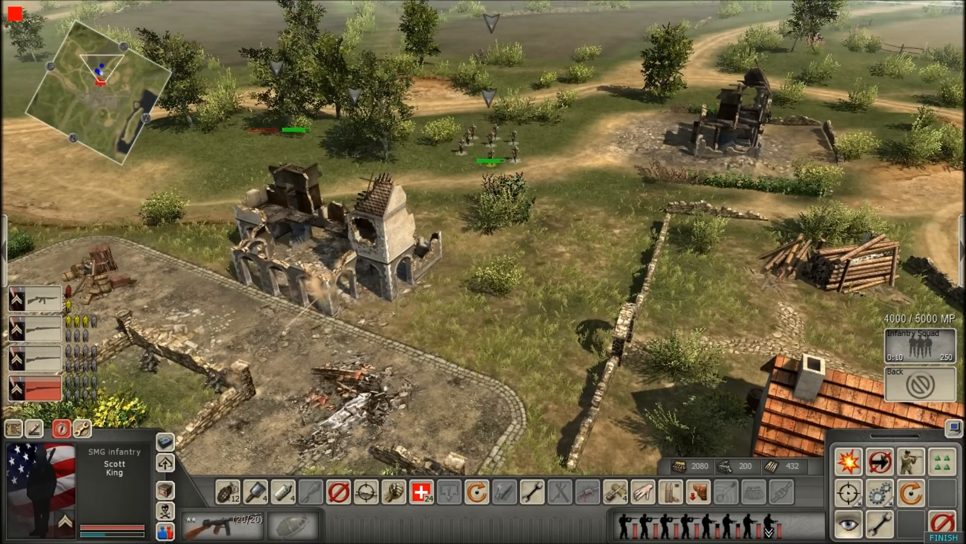
click(505, 249)
scroll(505, 249, up, 2)
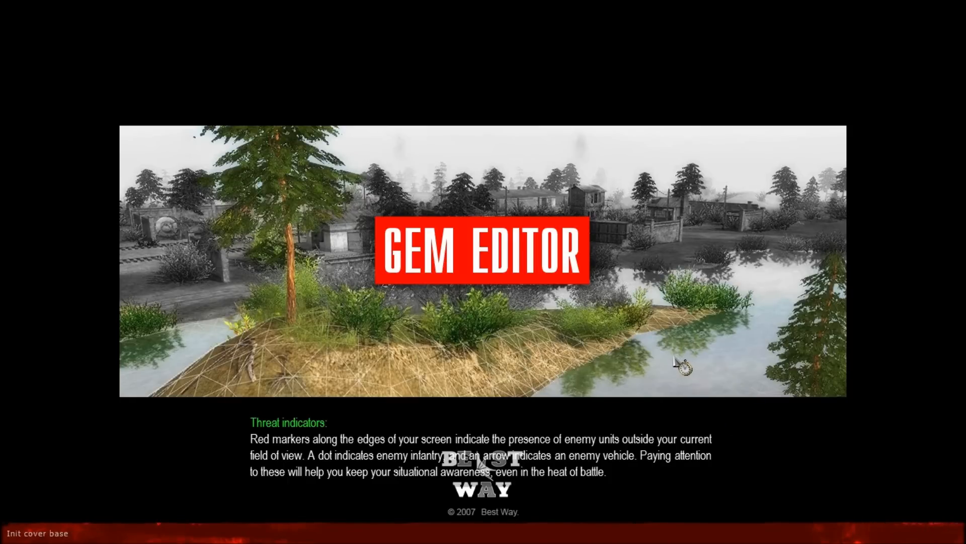
Step: Back in the mission editor, add a new trigger named sherman under reinforcements/menu
scroll(443, 237, up, 6)
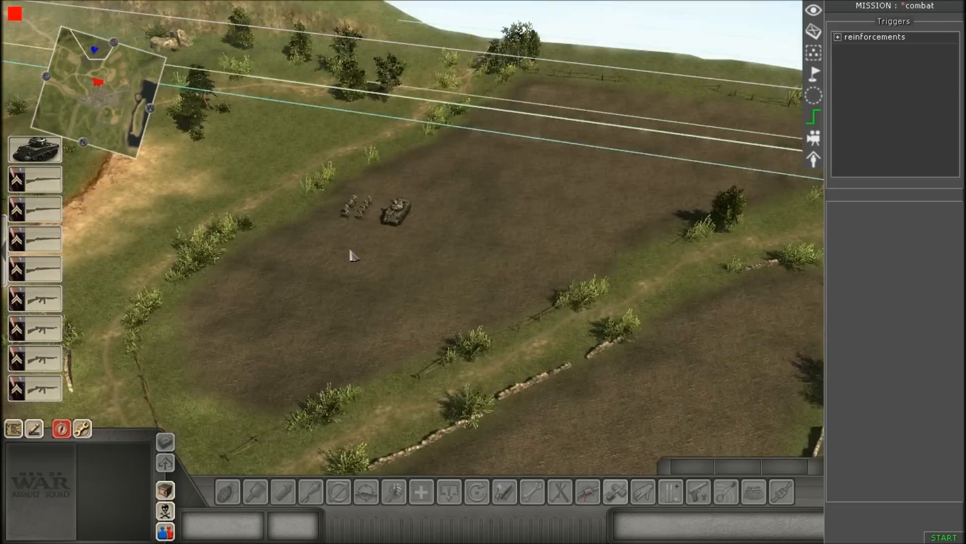
scroll(459, 225, up, 5)
middle_drag(459, 225, 635, 312)
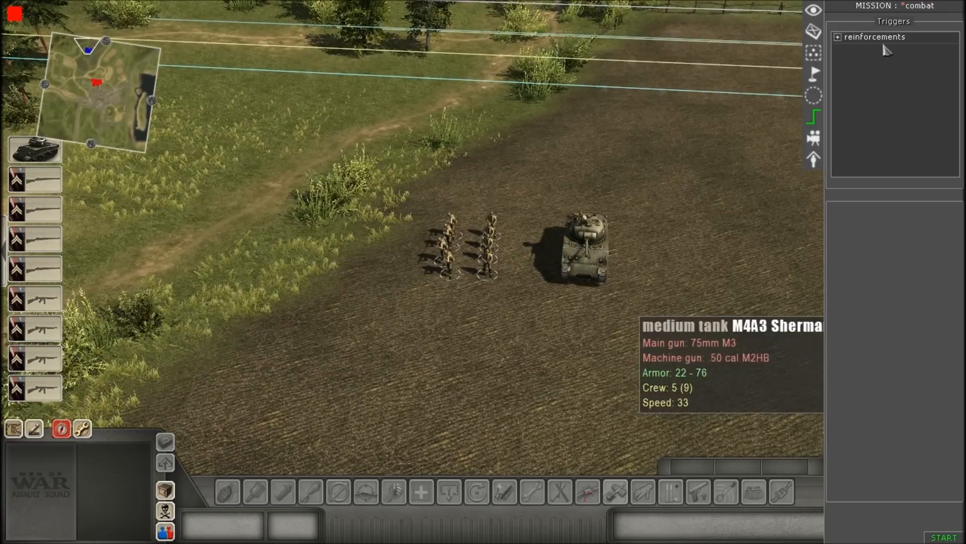
click(840, 37)
click(849, 49)
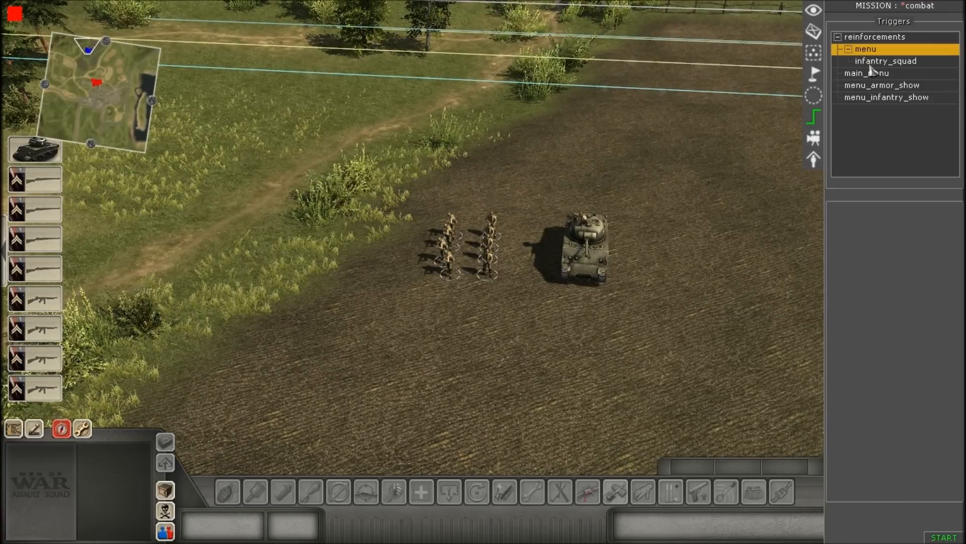
click(874, 61)
right_click(874, 63)
click(874, 72)
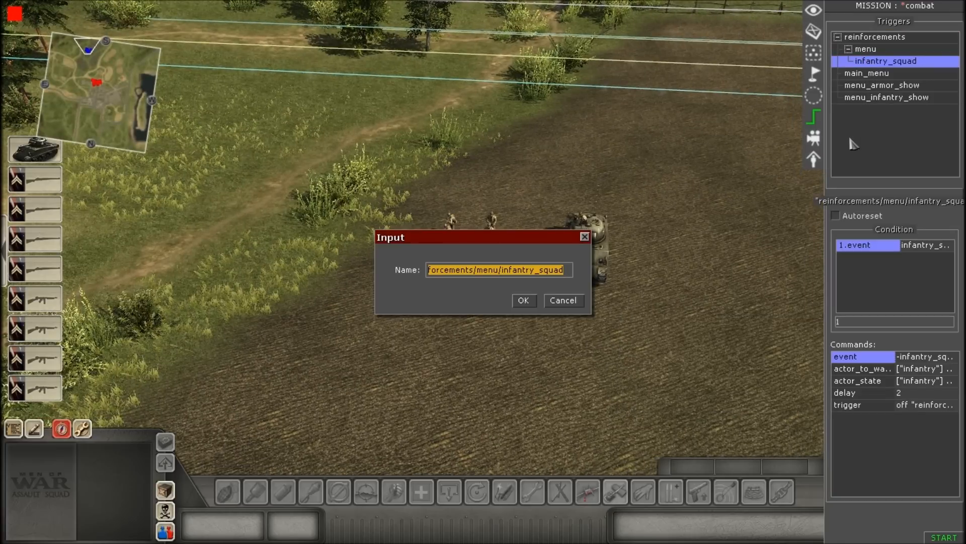
key(End)
key(BackSpace)
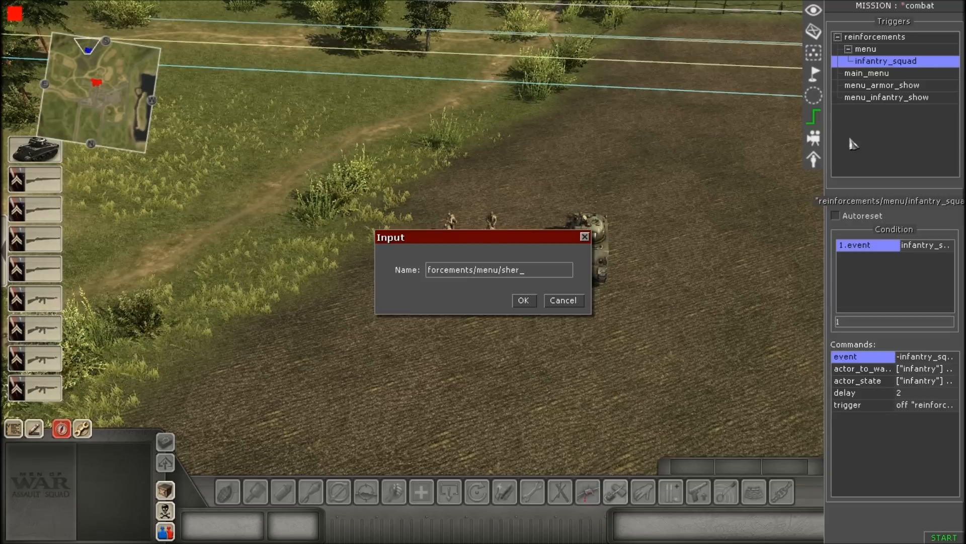
key(Return)
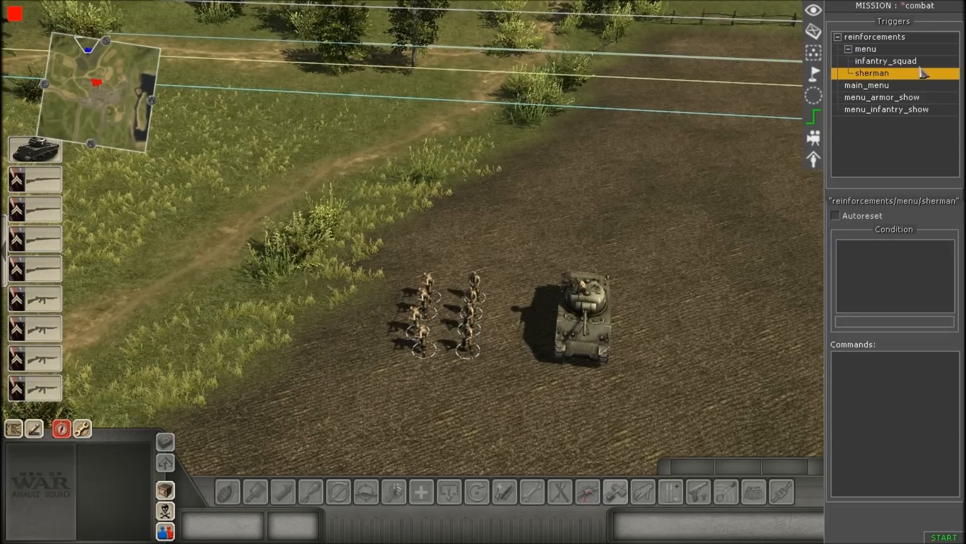
Step: Give the sherman trigger an event condition with its id set to sherman_tank
click(914, 61)
click(891, 75)
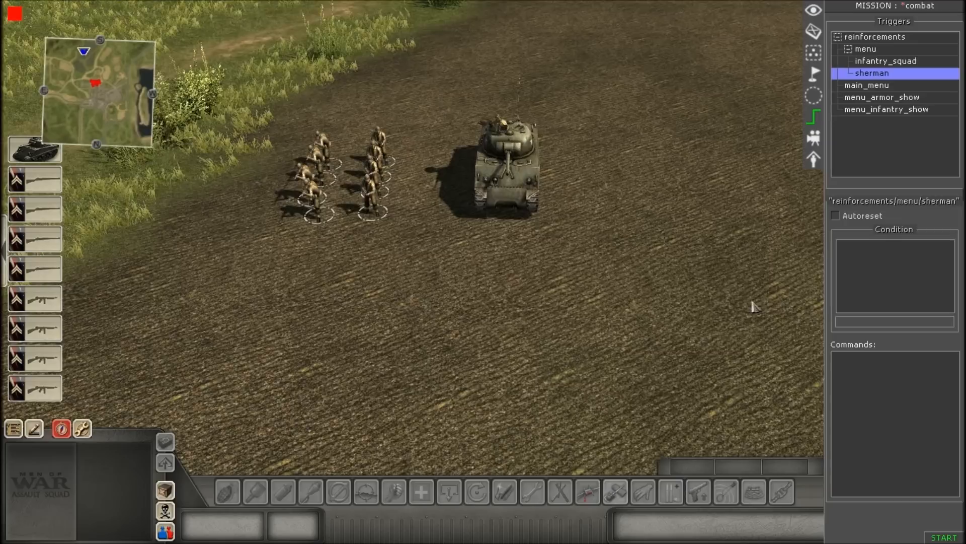
right_click(866, 271)
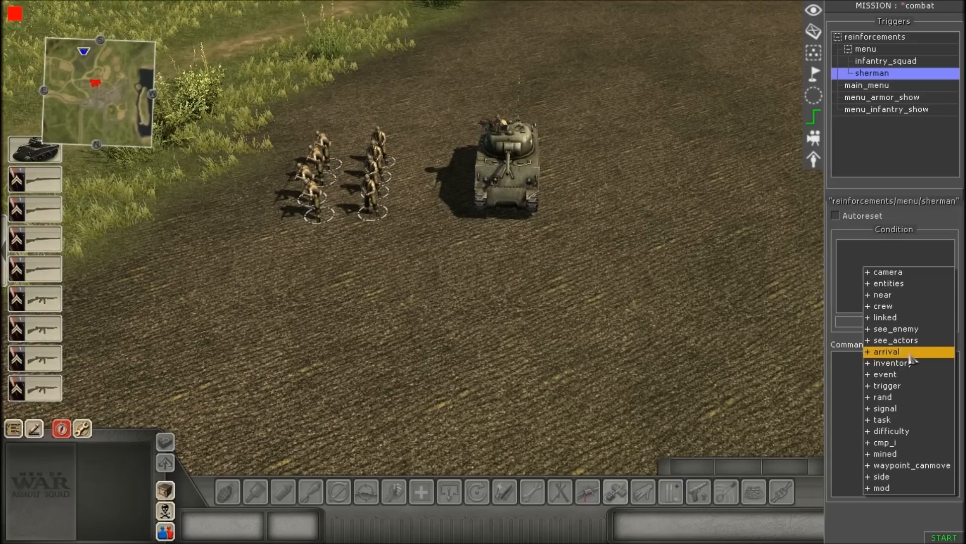
click(900, 376)
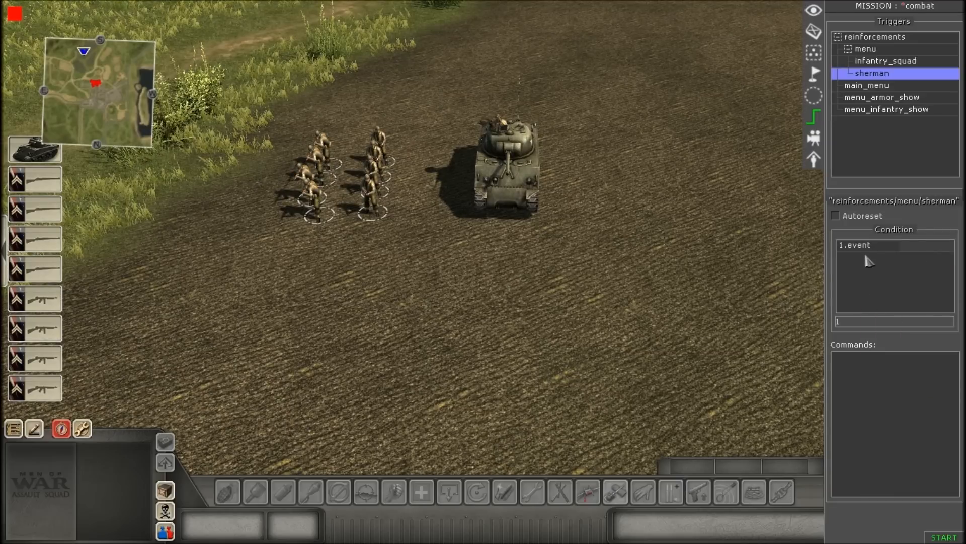
double_click(861, 249)
click(549, 187)
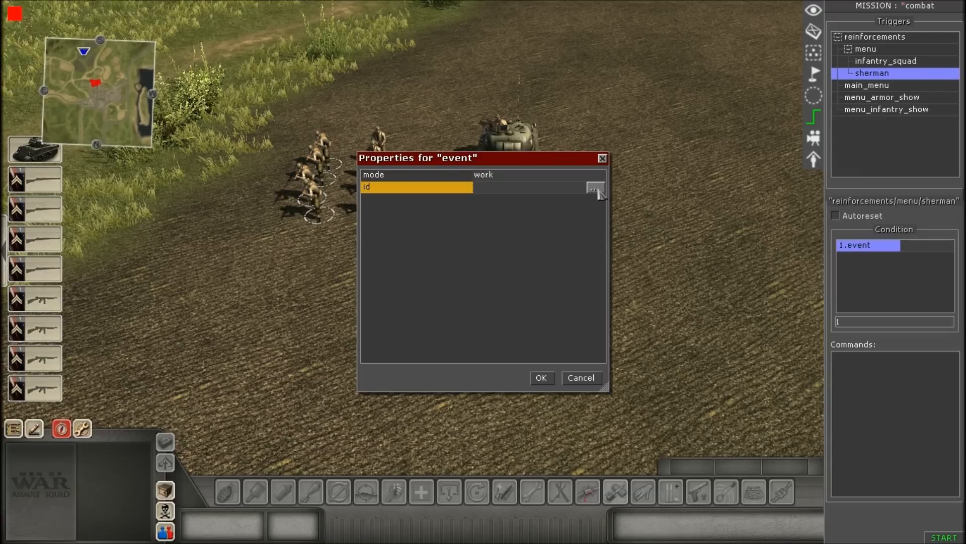
click(595, 188)
click(455, 271)
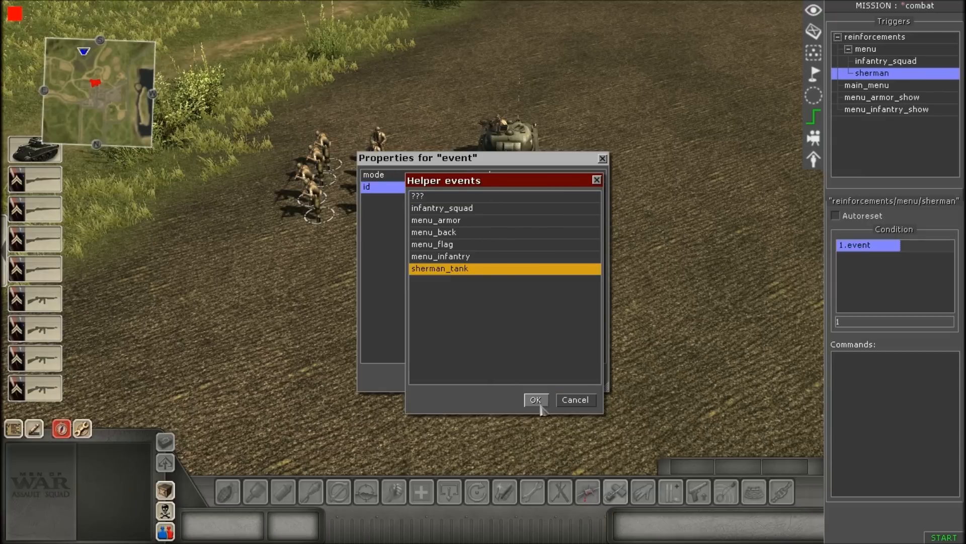
click(537, 400)
click(540, 378)
Step: Add an event command to the sherman trigger that resets the sherman_tank event
right_click(856, 384)
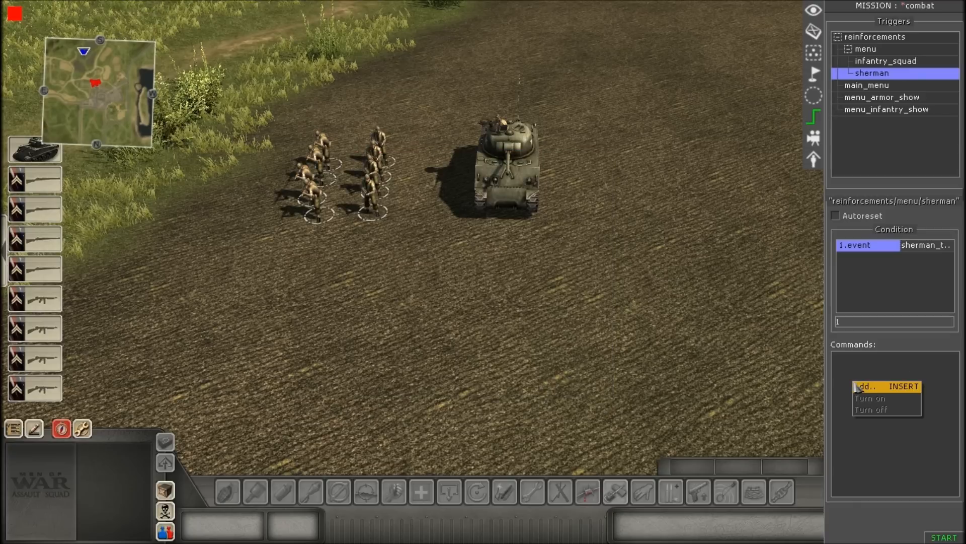
click(865, 386)
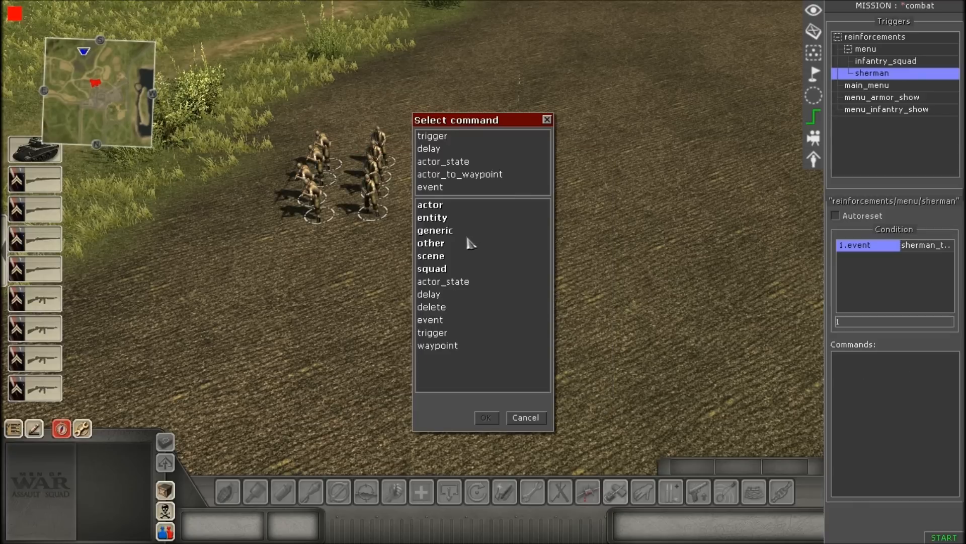
double_click(434, 321)
click(616, 198)
click(443, 249)
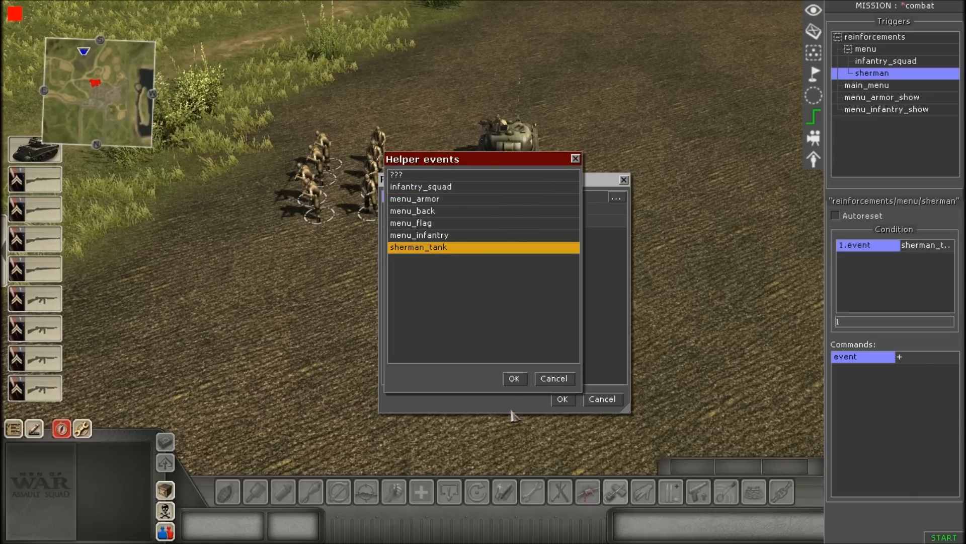
click(515, 379)
click(517, 209)
click(518, 209)
click(517, 220)
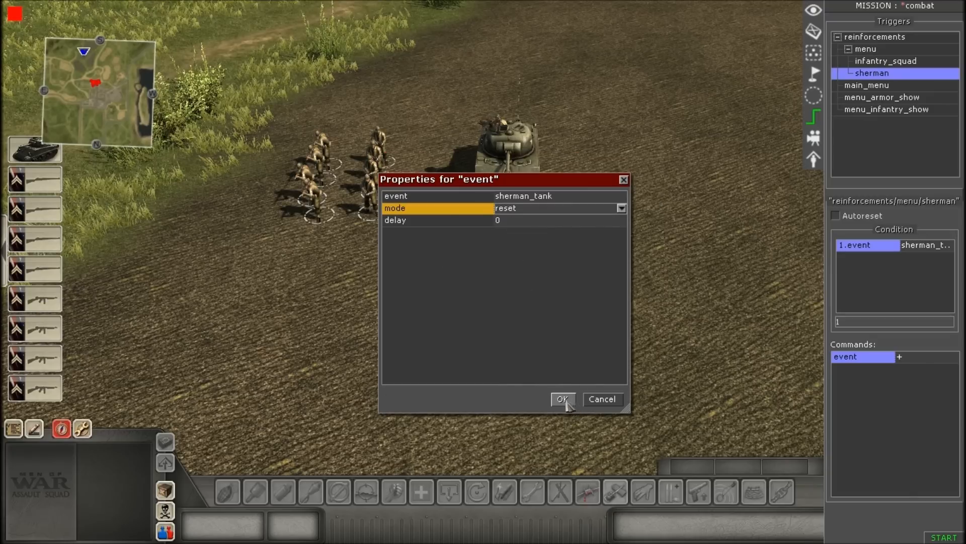
click(563, 400)
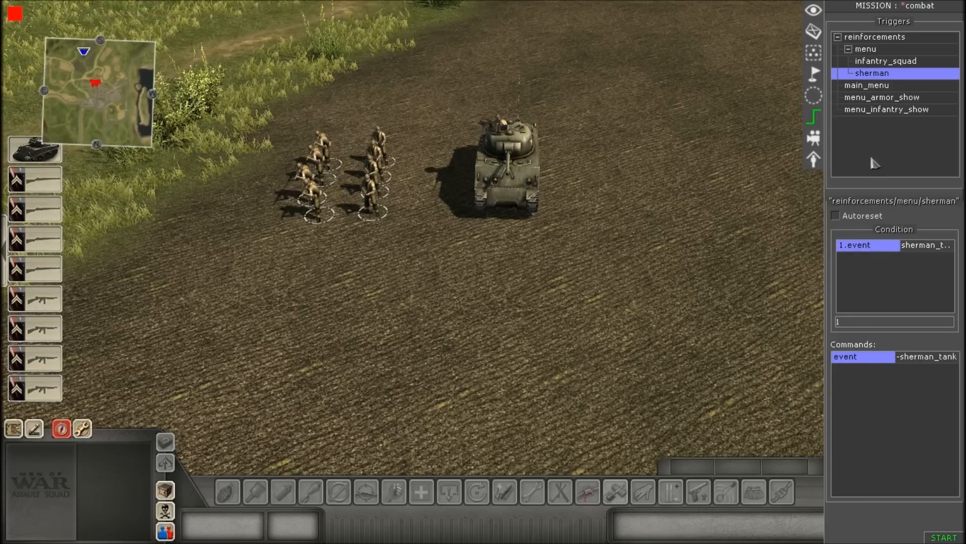
Step: Add an actor_to_waypoint command to the sherman trigger, with its selector's tag set to sherman
click(873, 62)
click(869, 77)
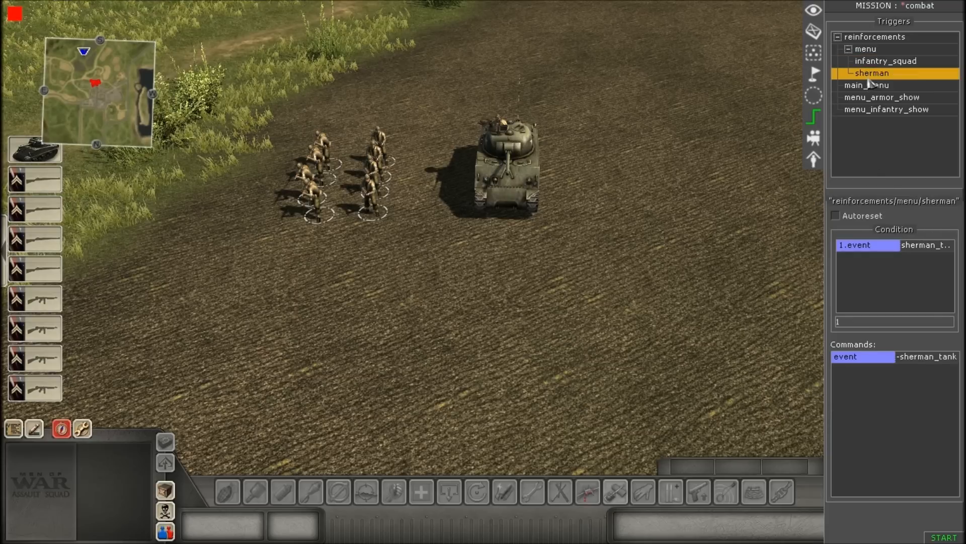
right_click(872, 383)
click(895, 387)
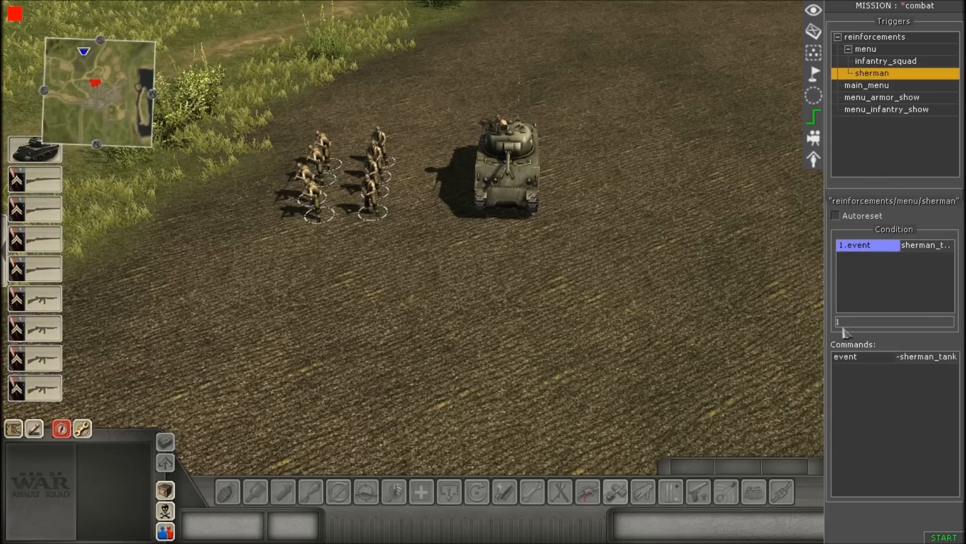
right_click(860, 389)
click(878, 393)
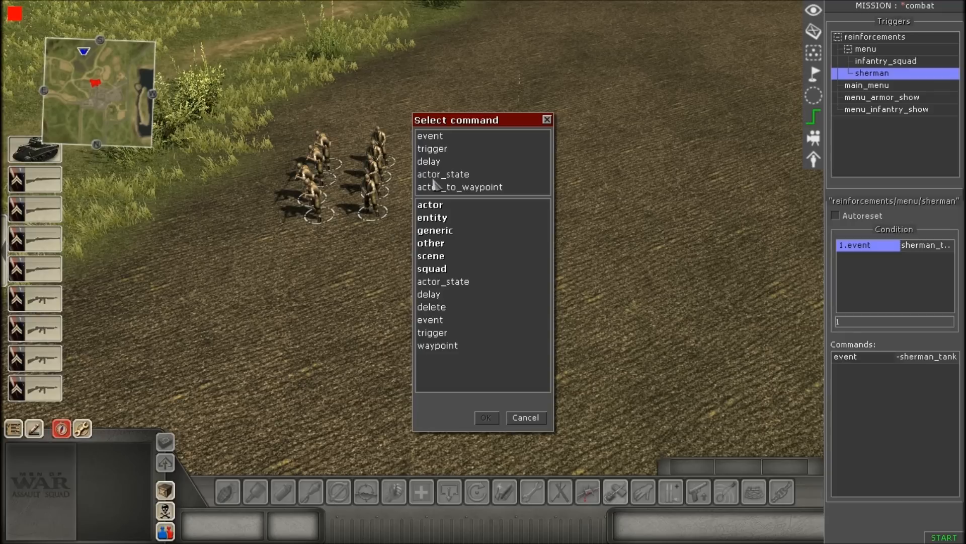
double_click(434, 186)
click(617, 197)
click(579, 213)
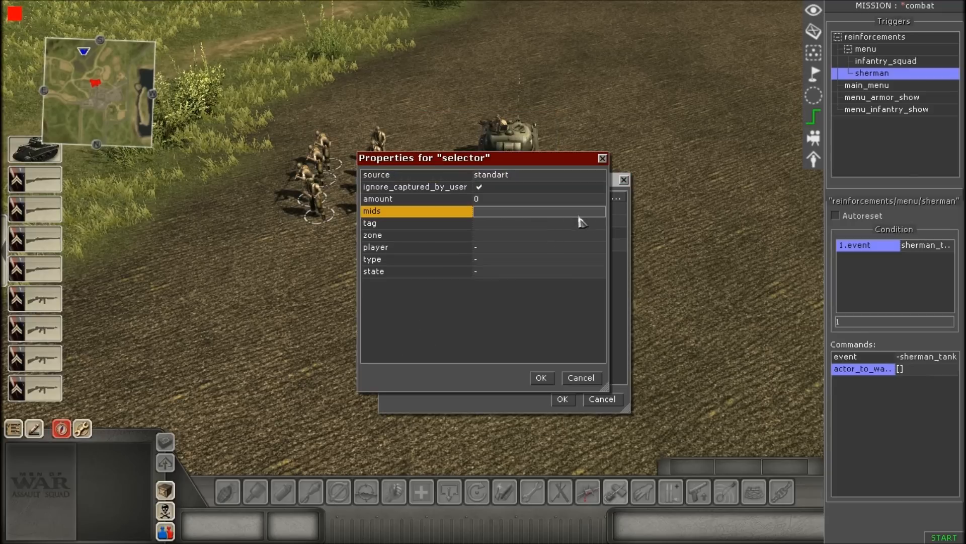
click(603, 224)
click(503, 305)
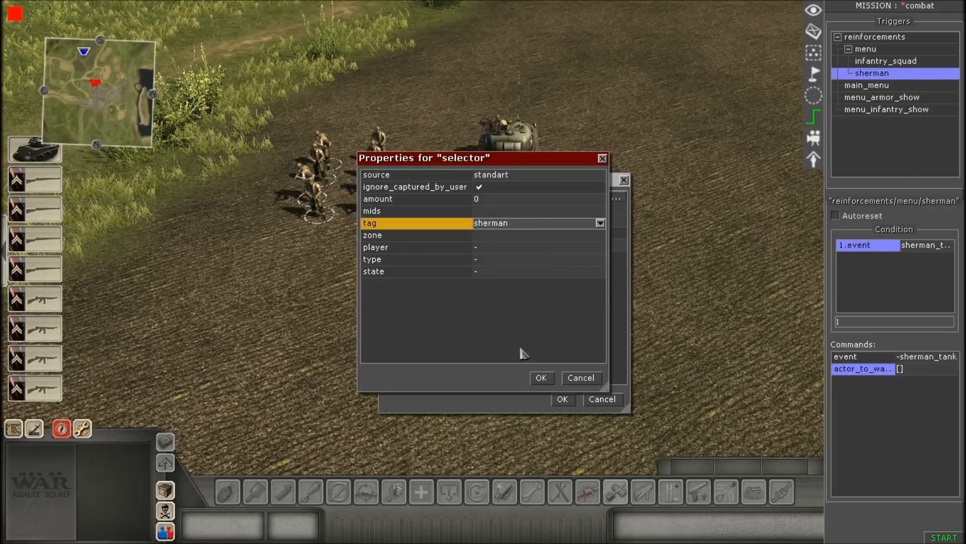
click(542, 378)
Step: Set the actor_to_waypoint command's waypoint to 1 and enable its clone option
click(520, 226)
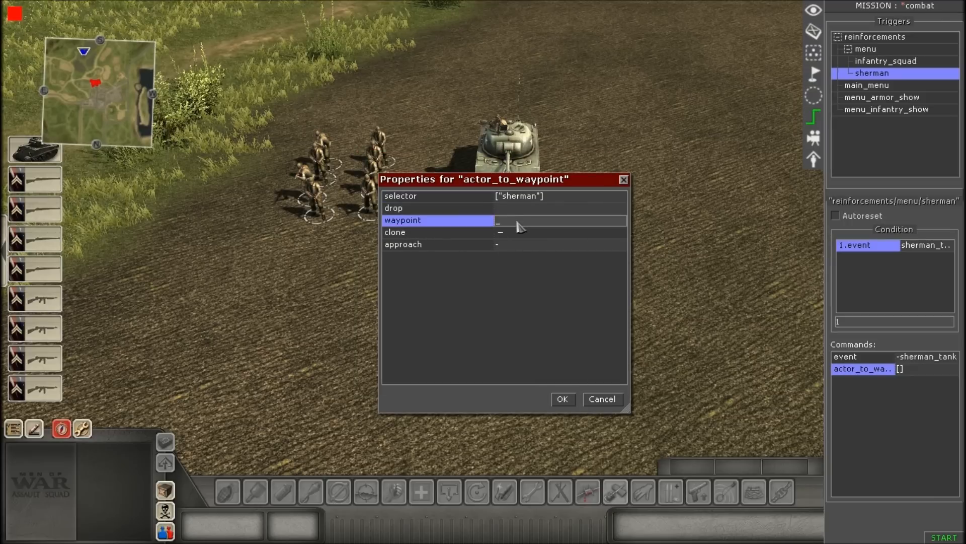
text(1)
click(523, 233)
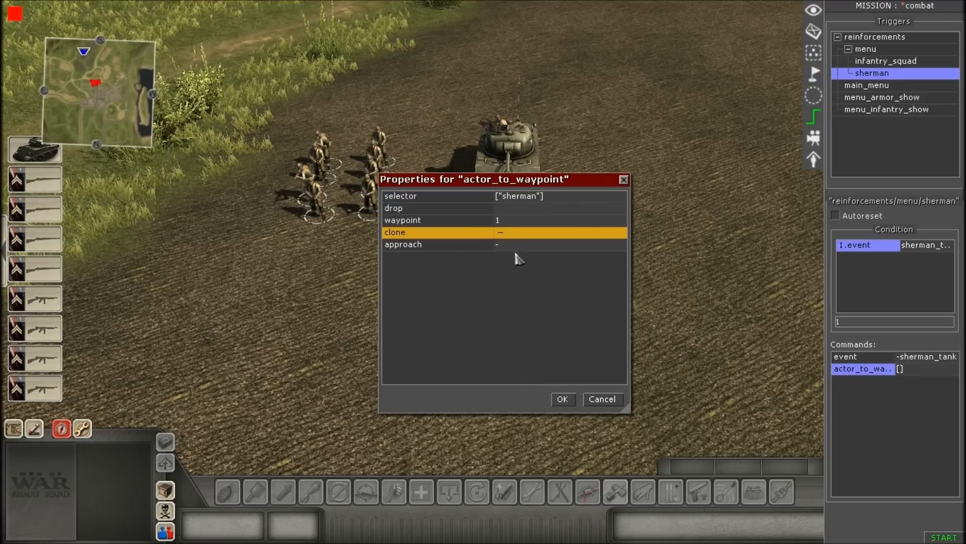
click(511, 233)
click(512, 245)
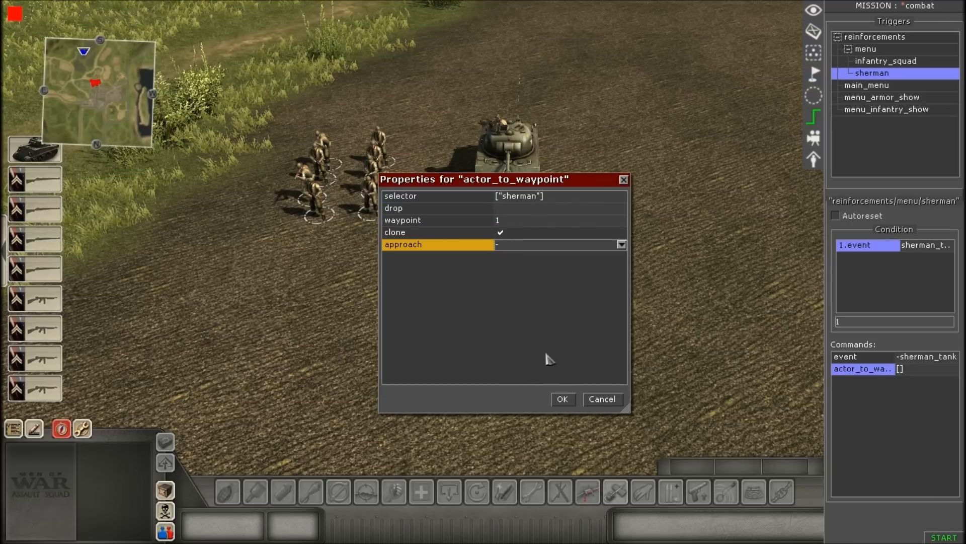
click(562, 399)
Step: Add an actor_state command to the sherman trigger, with its selector's tag set to sherman
click(856, 395)
right_click(856, 395)
click(864, 405)
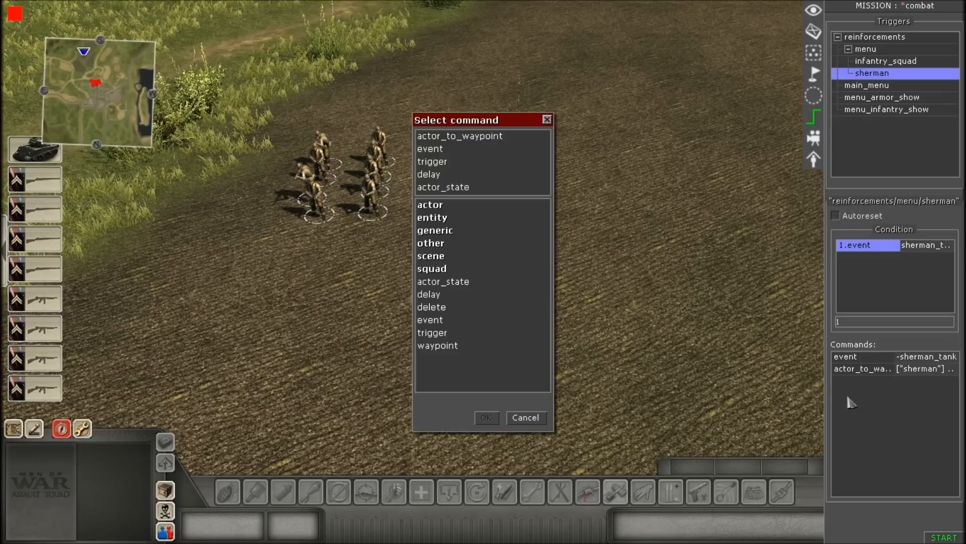
double_click(456, 282)
click(606, 197)
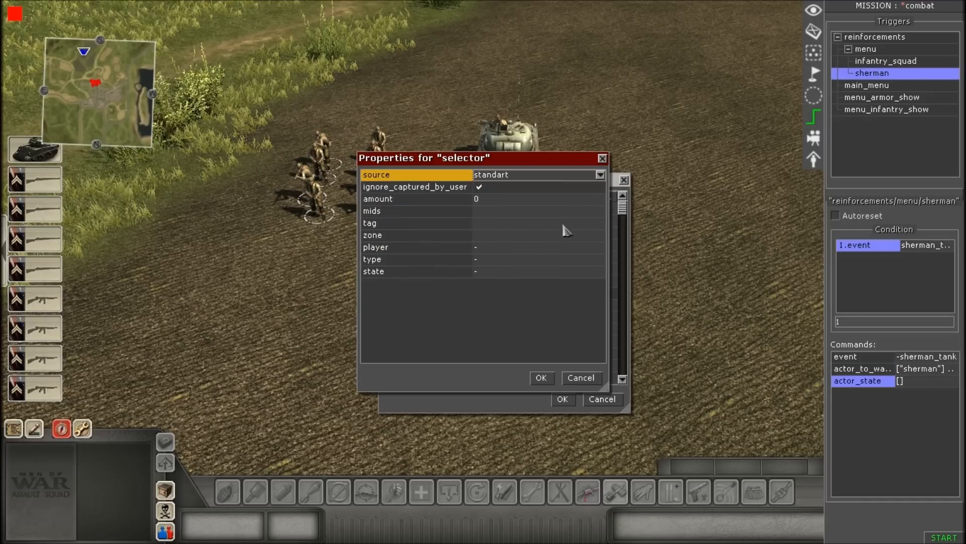
click(589, 224)
click(600, 224)
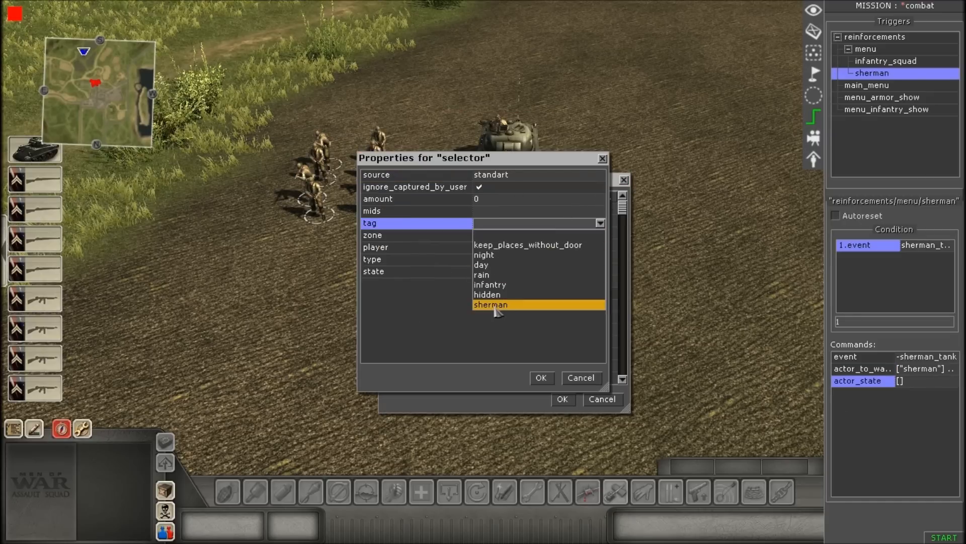
click(494, 311)
click(542, 378)
Step: In the actor_state properties, set control to AI, fire_mode to open and move_mode to hold
click(513, 220)
click(513, 221)
click(500, 242)
click(511, 232)
click(512, 233)
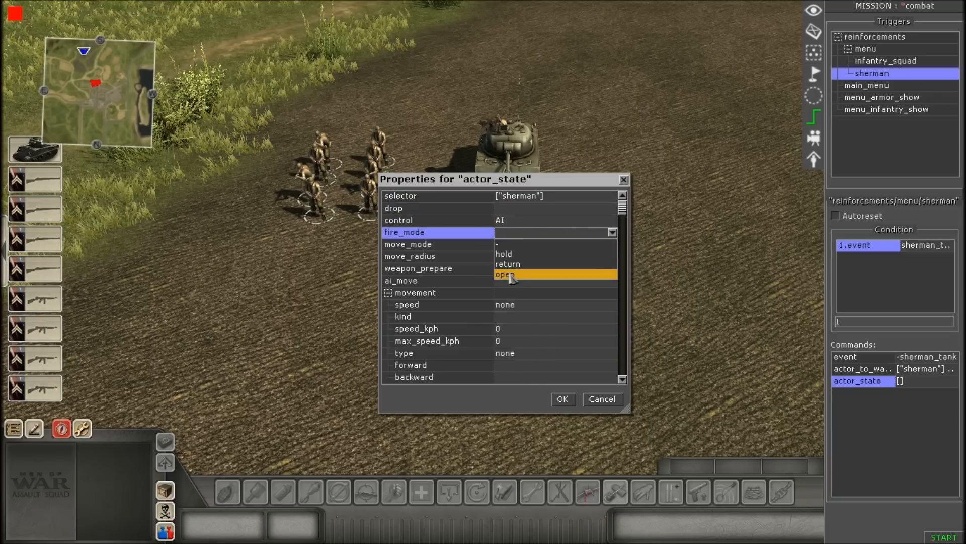
click(513, 275)
click(504, 246)
click(505, 247)
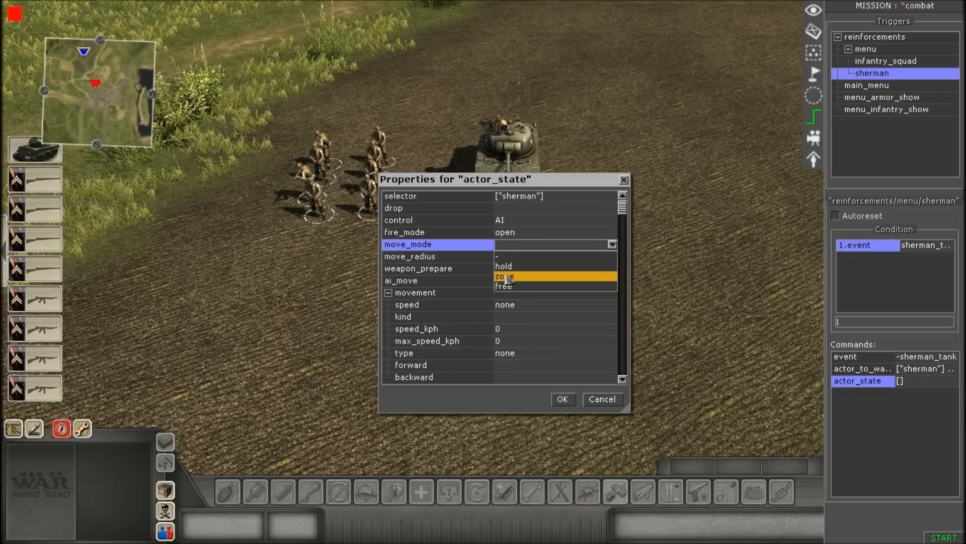
click(508, 270)
Step: Set the actor_state's weapon_prepare to on, ai_move to enable and movement speed to normal
click(507, 270)
click(508, 272)
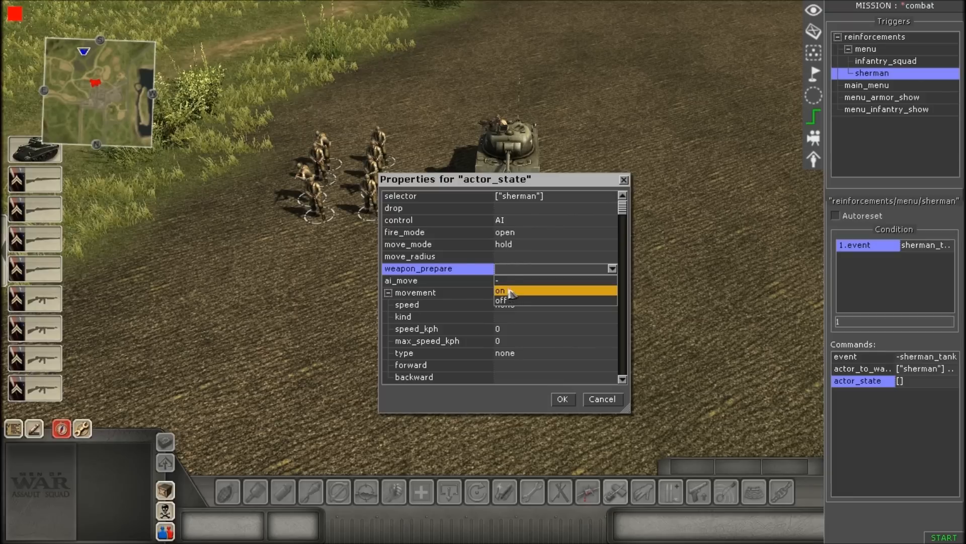
click(509, 291)
click(508, 281)
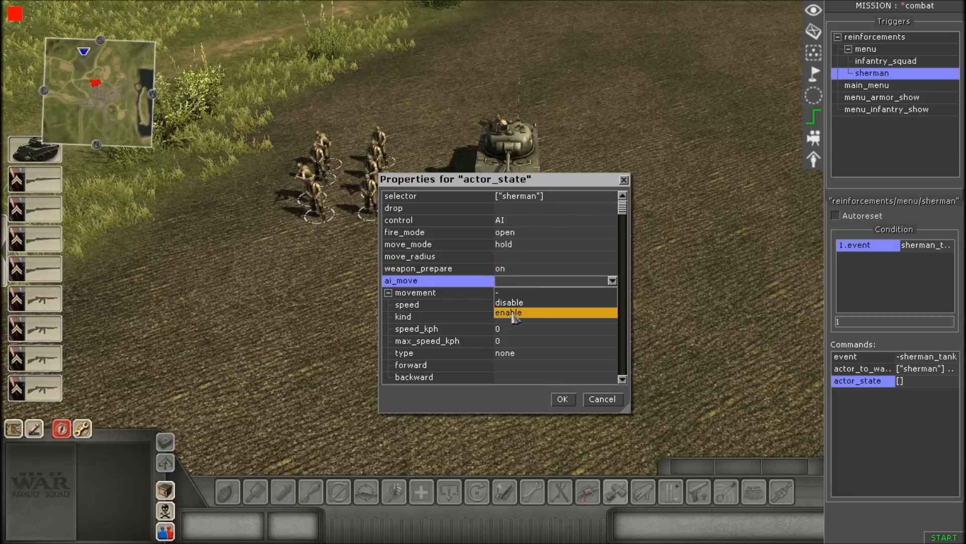
click(509, 312)
click(522, 307)
click(523, 311)
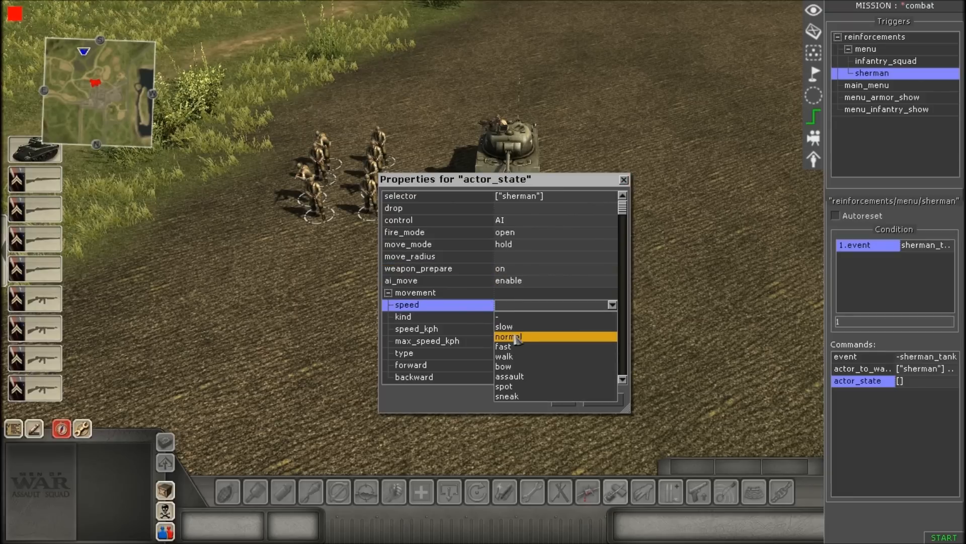
click(519, 337)
click(563, 399)
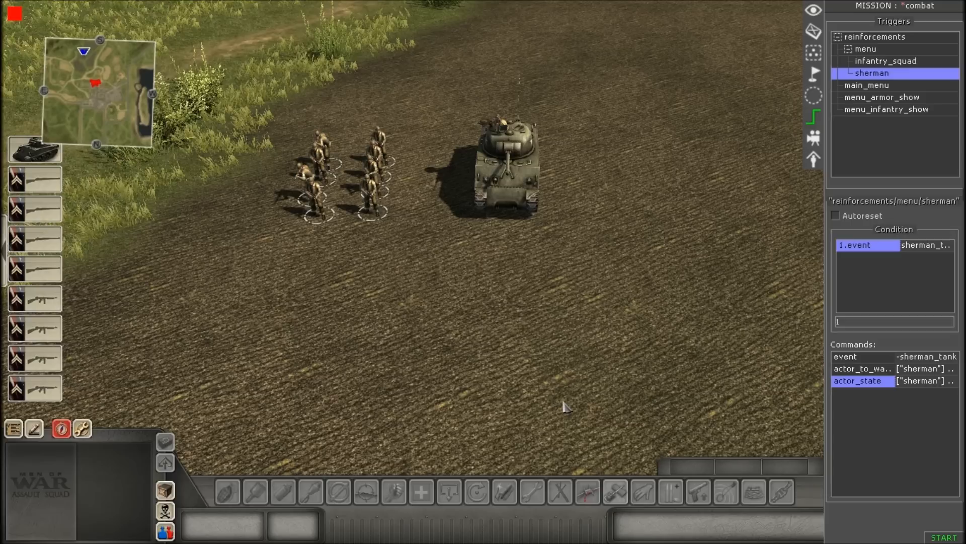
Step: Add a delay command of 2 to the end of the sherman trigger's commands
right_click(859, 412)
click(868, 410)
double_click(430, 297)
click(513, 197)
key(Return)
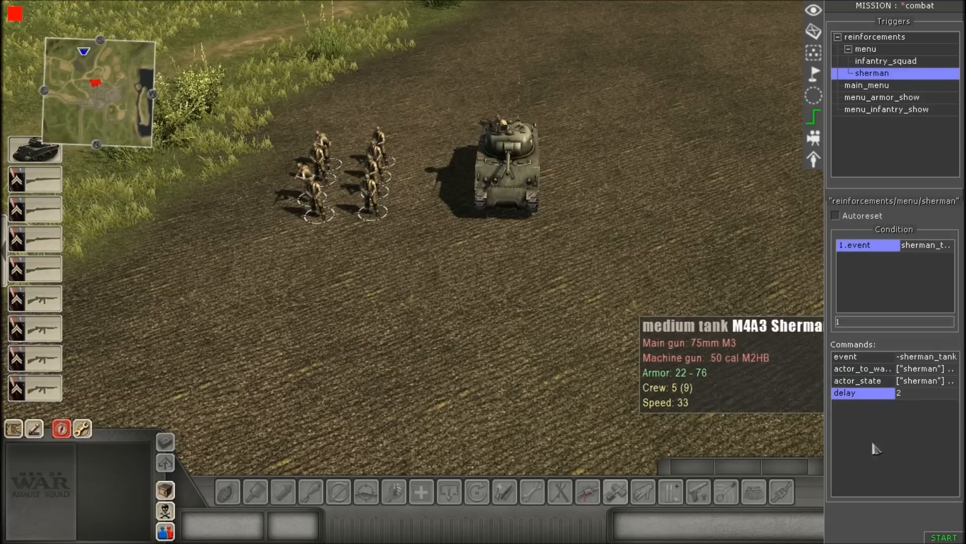
Step: Add a trigger command that switches off reinforcements/menu/sherman
right_click(866, 412)
click(879, 418)
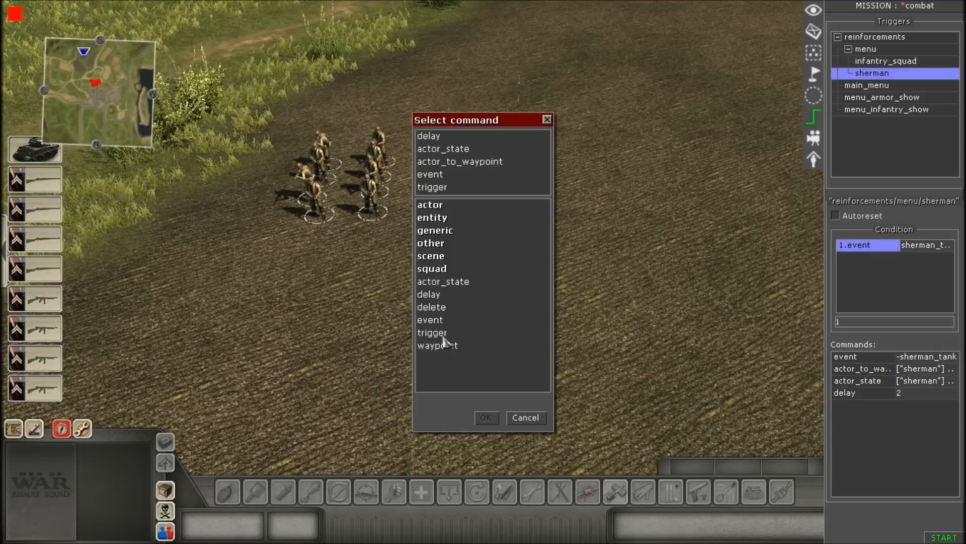
double_click(433, 333)
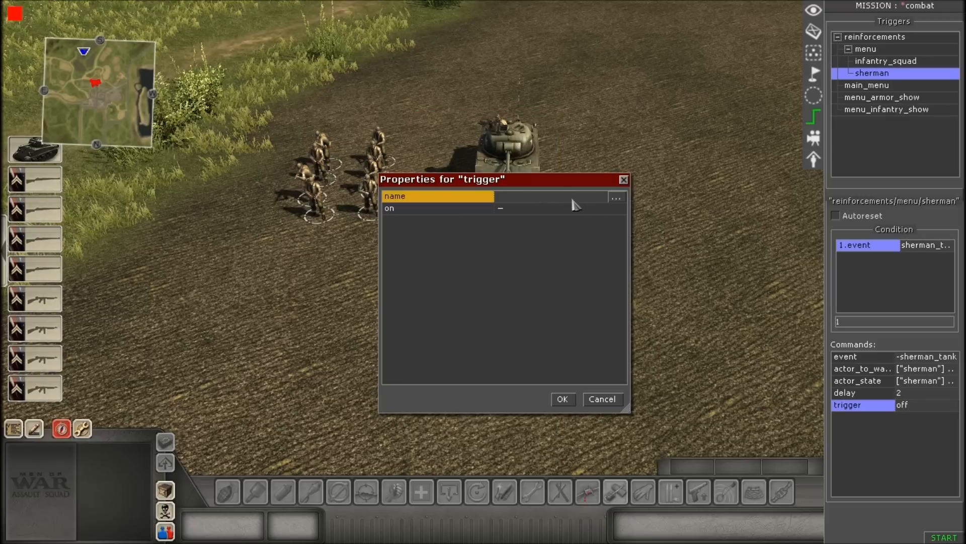
click(617, 198)
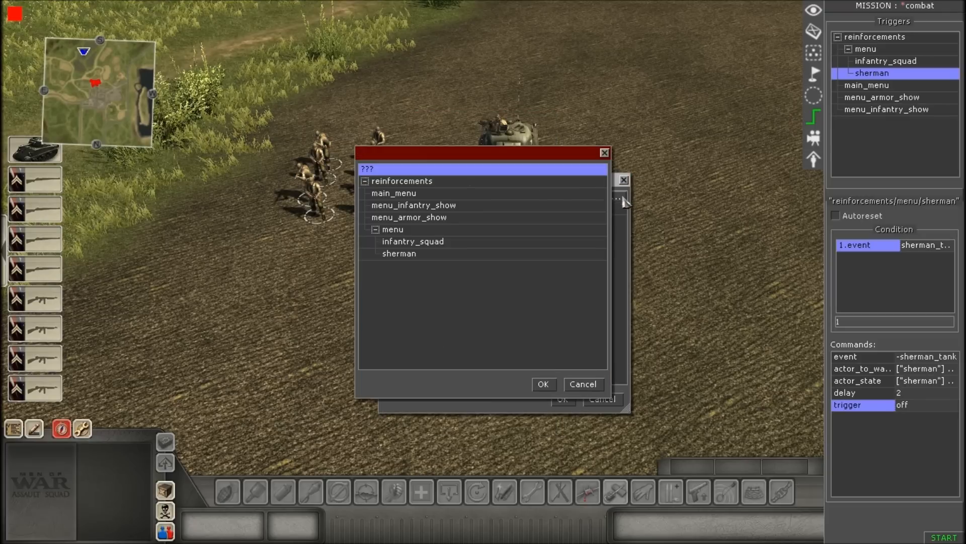
click(429, 255)
click(543, 384)
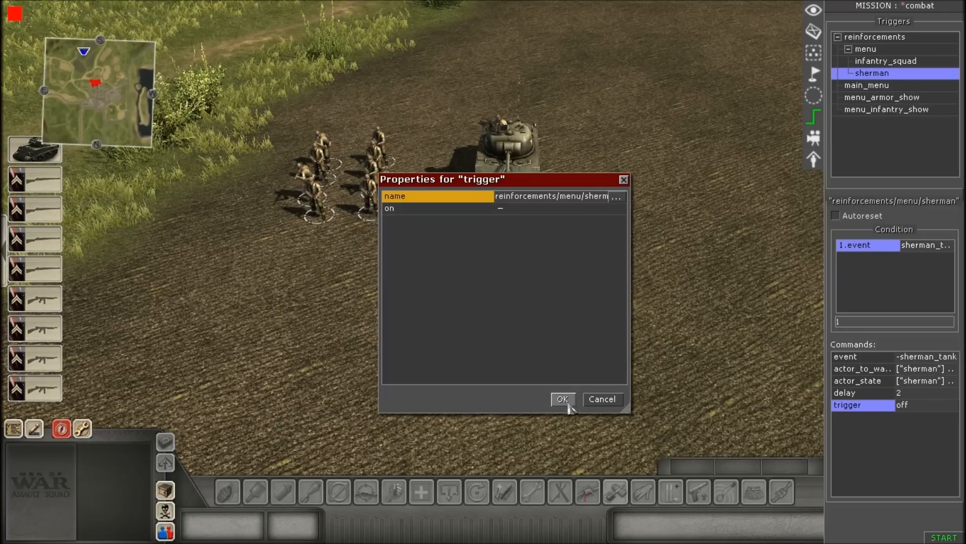
click(563, 399)
Step: Leave the trigger editor and start the mission for a test run
scroll(490, 375, down, 3)
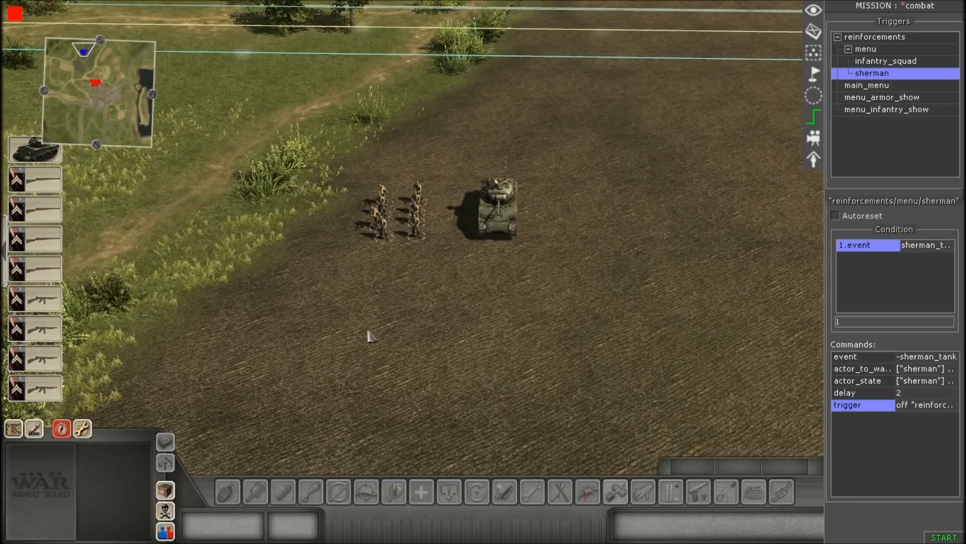
middle_drag(324, 334, 261, 284)
scroll(261, 284, up, 3)
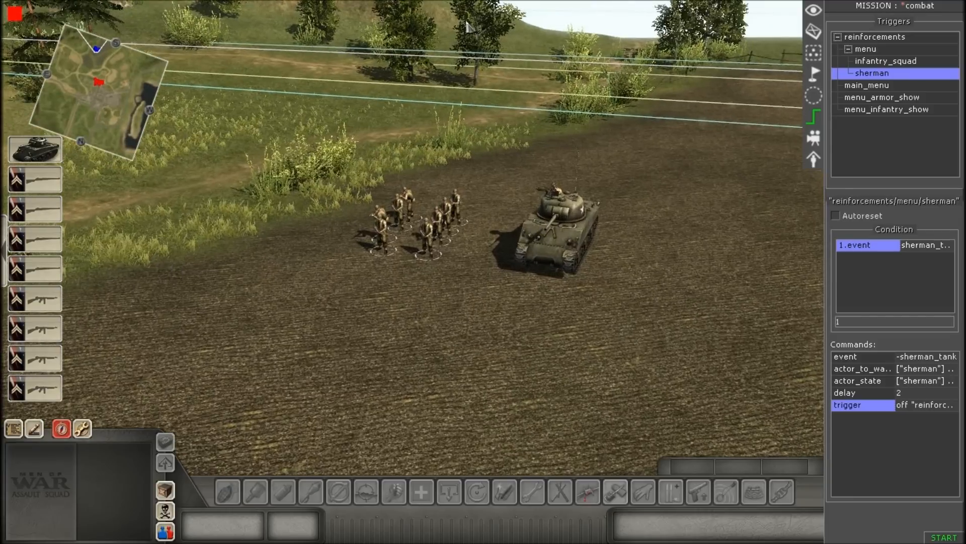
key(F1)
middle_drag(368, 235, 814, 491)
click(934, 538)
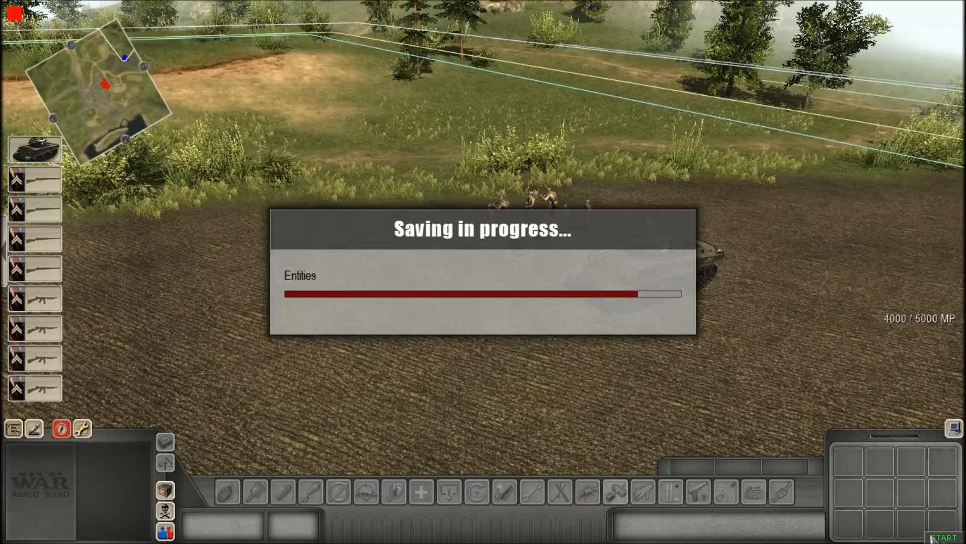
Step: Call in an Infantry Squad from the infantry reinforcements
scroll(656, 361, down, 2)
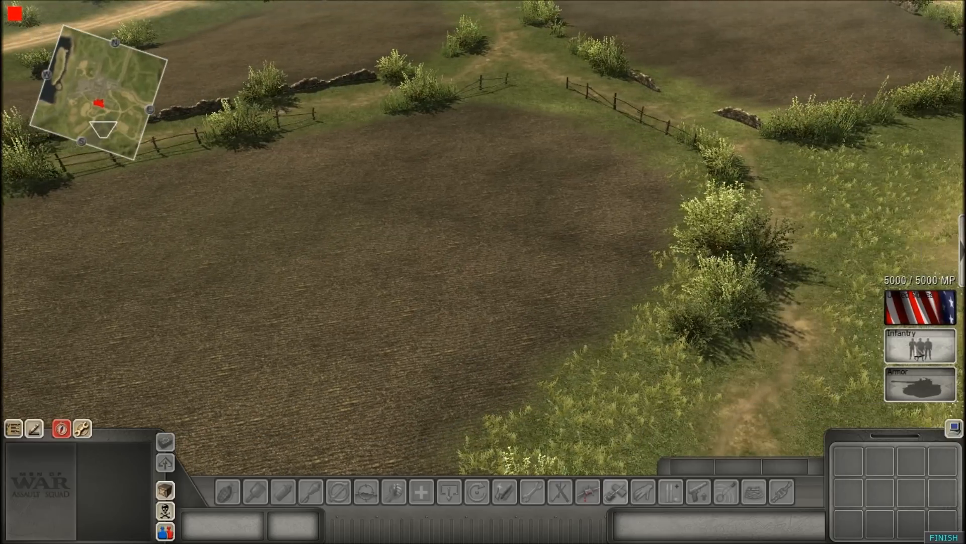
middle_drag(533, 341, 541, 302)
click(914, 346)
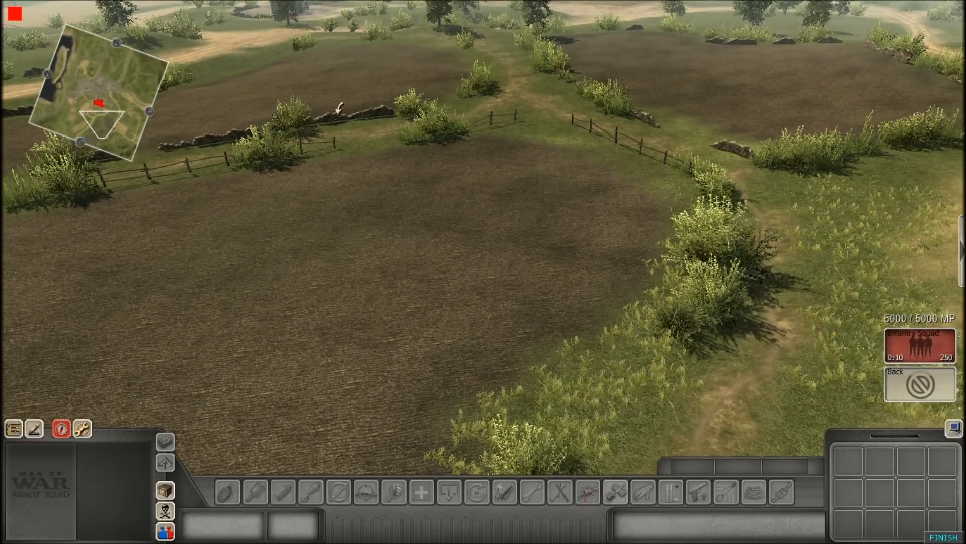
click(920, 346)
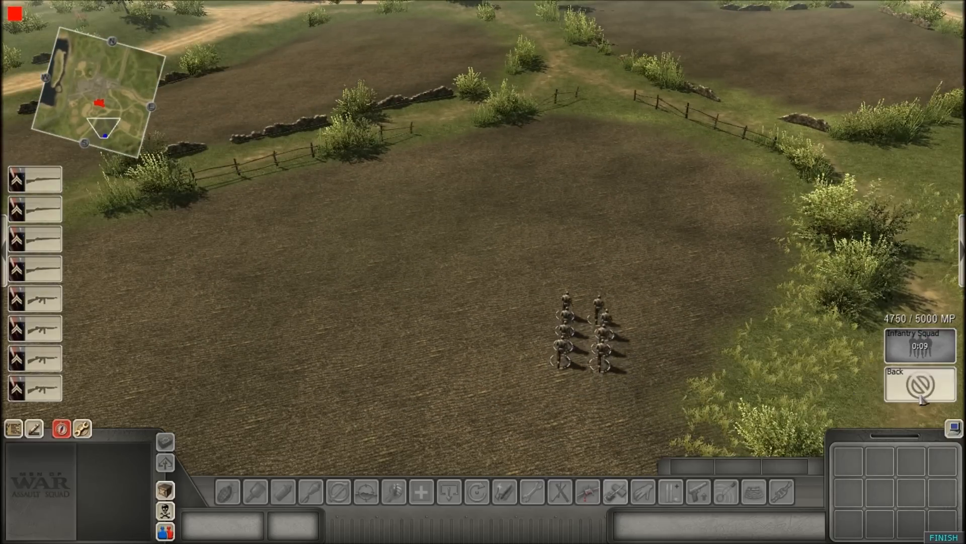
Step: Call in an M4A3 Sherman from the armor reinforcements
middle_drag(604, 364, 644, 349)
click(906, 381)
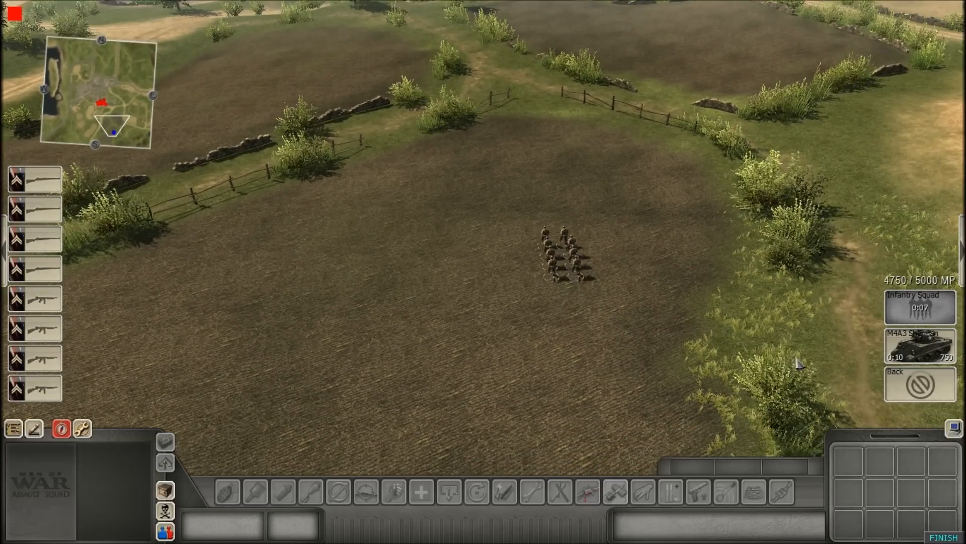
click(920, 347)
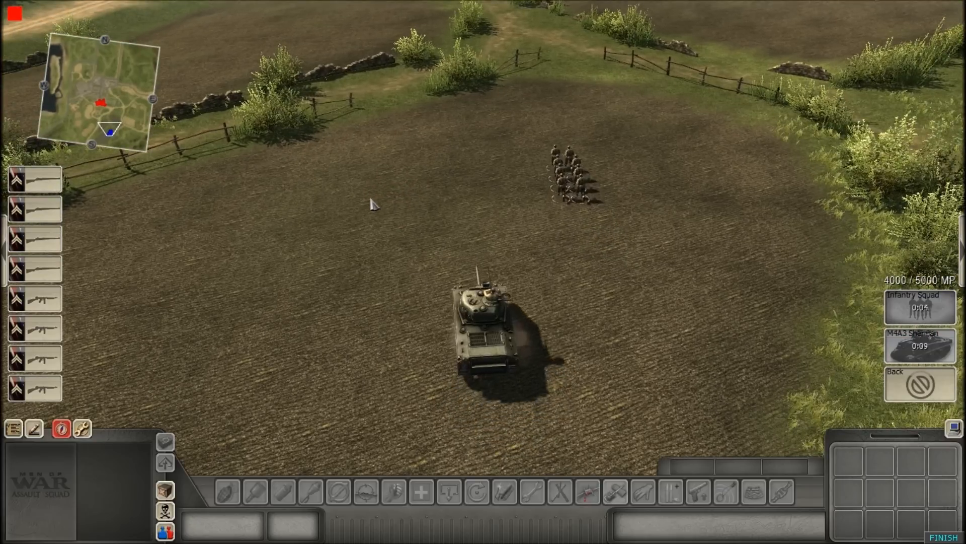
Step: Select the M4A3 Sherman and drive it forward across the field alongside the infantry squad
drag(384, 205, 459, 302)
scroll(339, 230, down, 3)
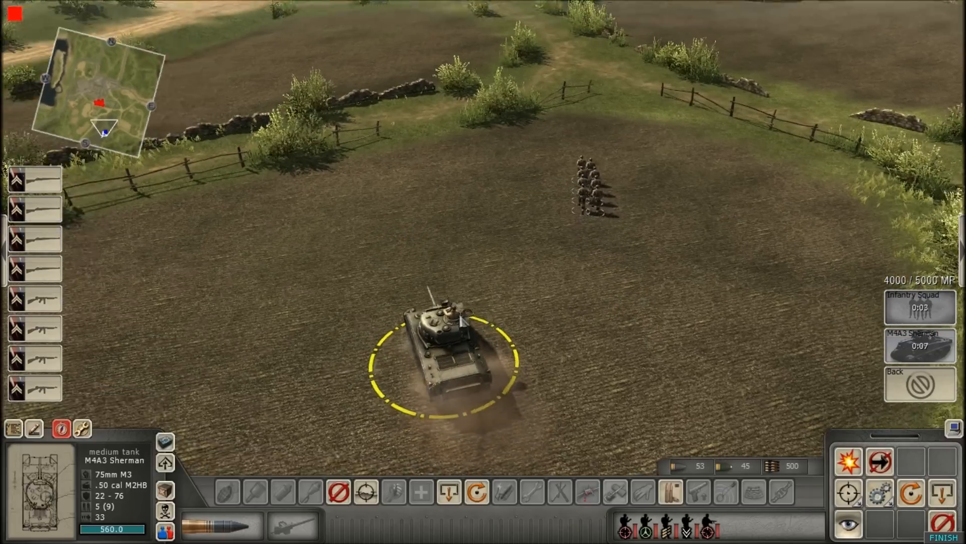
drag(572, 102, 732, 303)
key(Up)
right_click(438, 237)
click(436, 302)
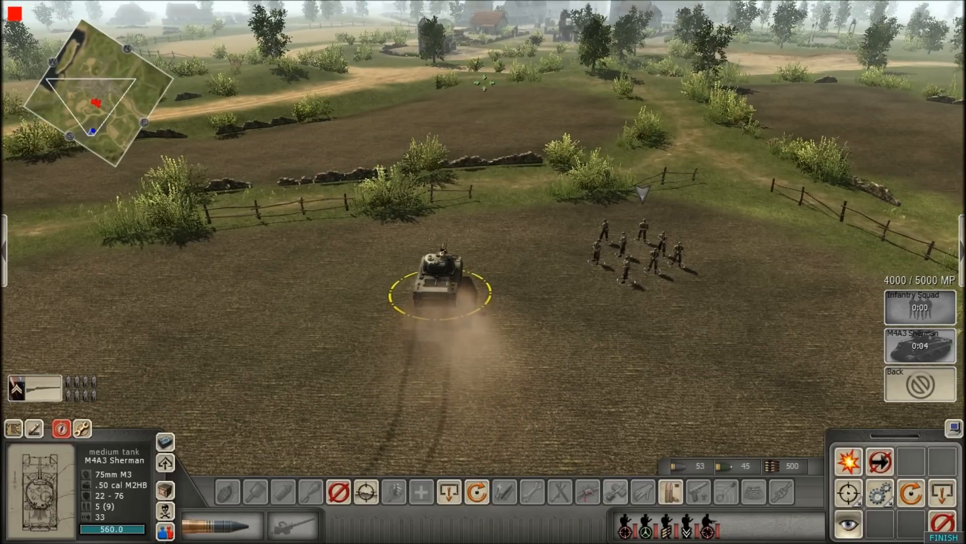
Step: Send the Sherman past the fence line into the next field and move the infantry squad forward with it
right_click(409, 186)
drag(406, 181, 514, 307)
scroll(300, 157, up, 3)
middle_drag(300, 158, 559, 299)
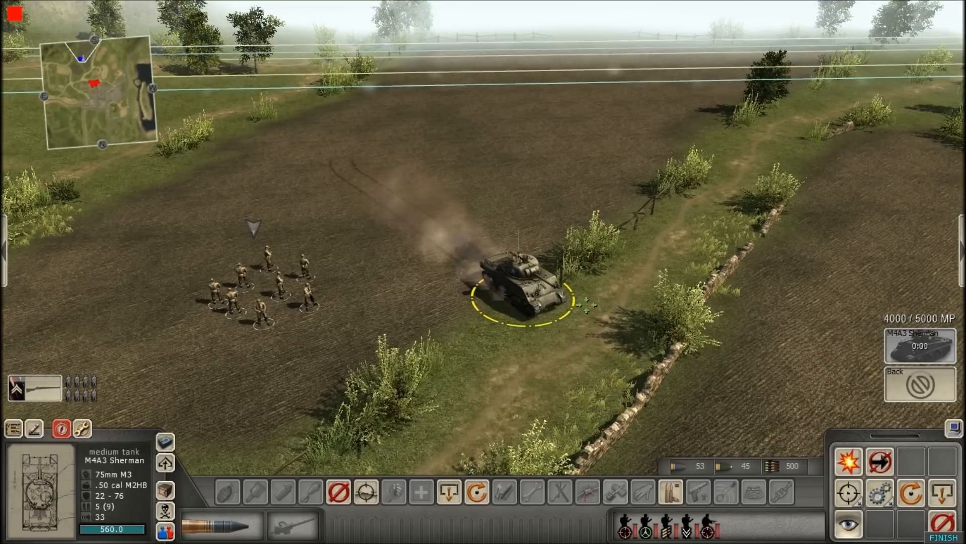
drag(210, 192, 337, 325)
scroll(336, 325, down, 3)
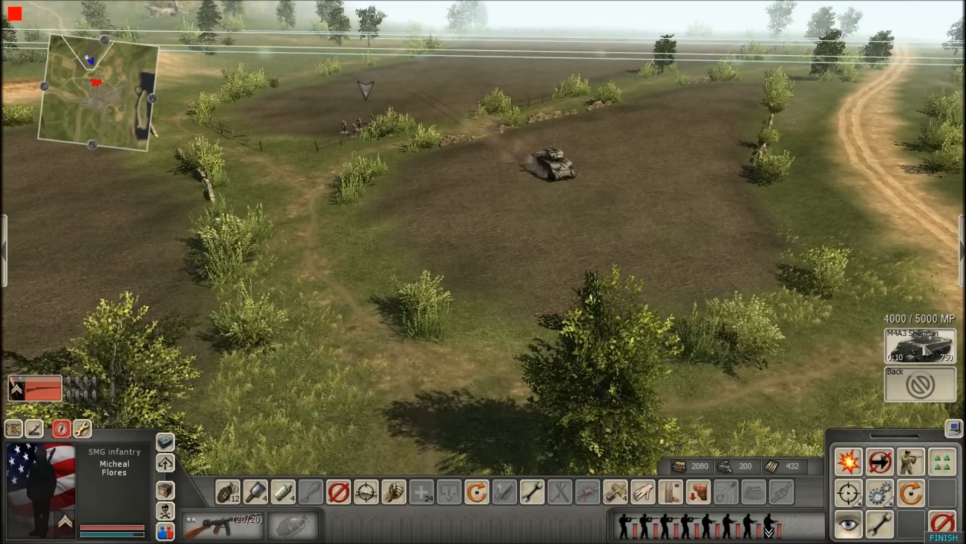
Step: Call in another M4A3 Sherman from the reinforcements and select the new tank
click(920, 346)
click(320, 82)
scroll(321, 82, up, 3)
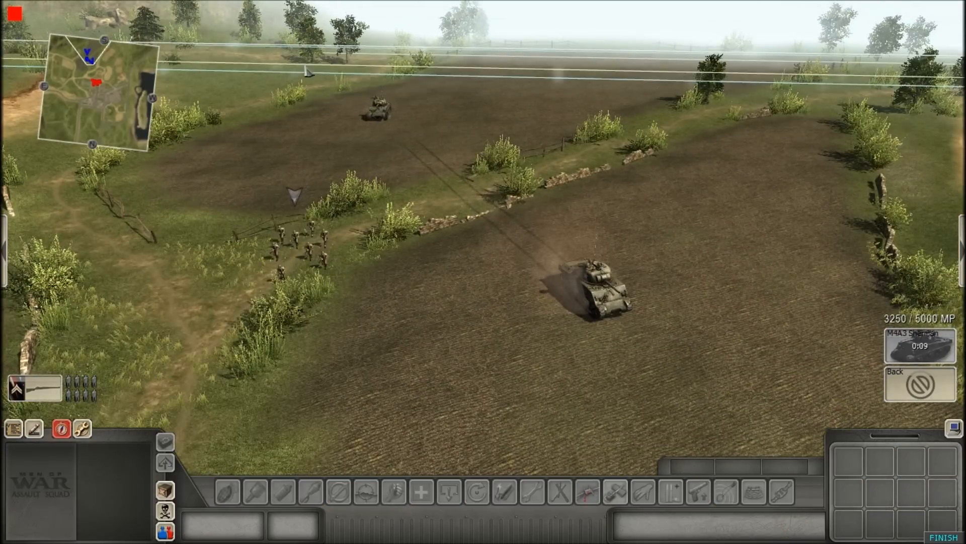
click(597, 285)
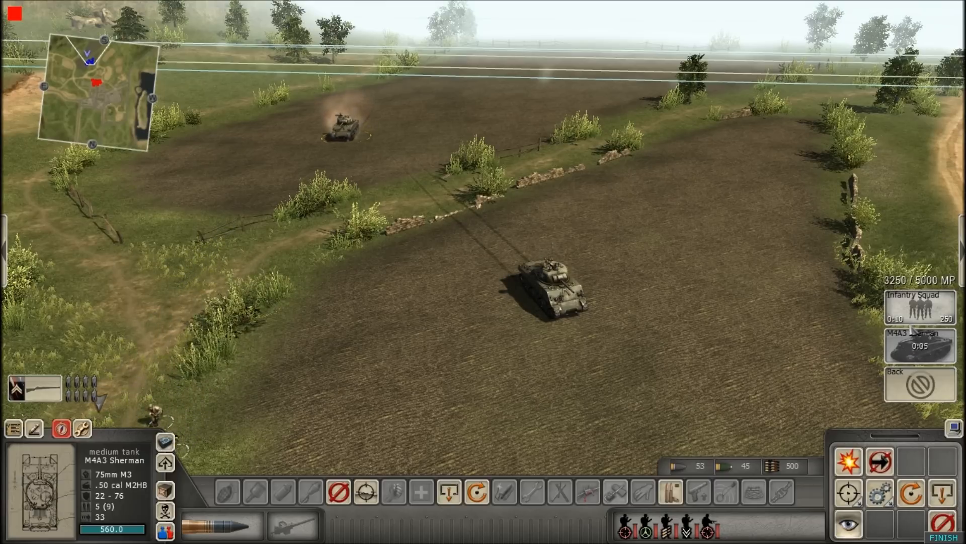
Step: Call in another Infantry Squad from the reinforcements and move the infantry up toward the Shermans
click(920, 308)
middle_drag(856, 312, 431, 297)
click(321, 352)
middle_drag(320, 244, 316, 121)
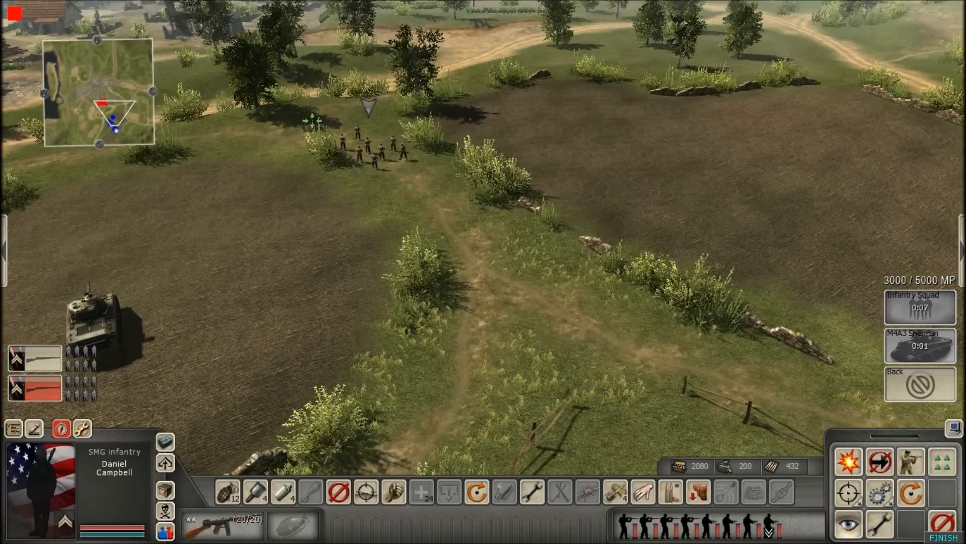
scroll(264, 139, up, 3)
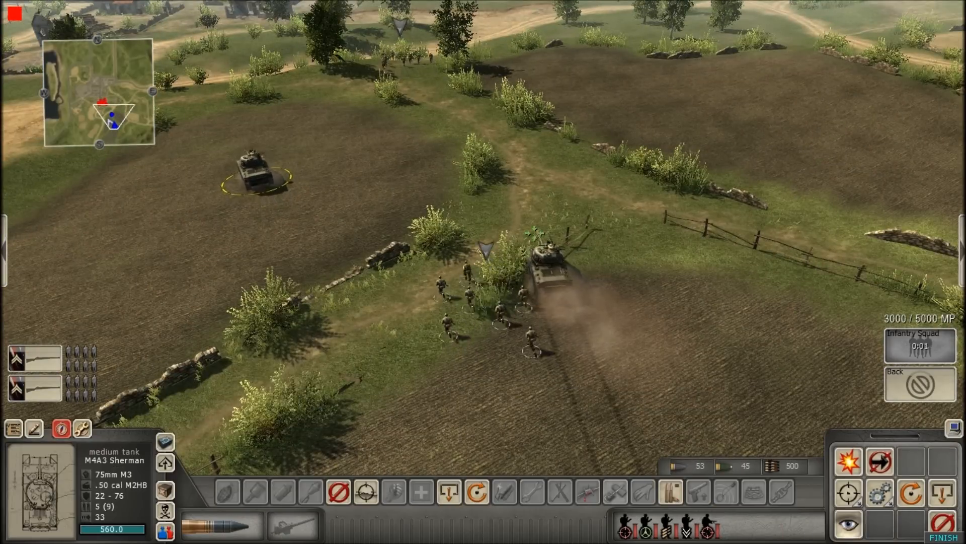
Step: Order the two Shermans to advance across the fields toward the village
click(556, 272)
middle_drag(556, 273, 649, 249)
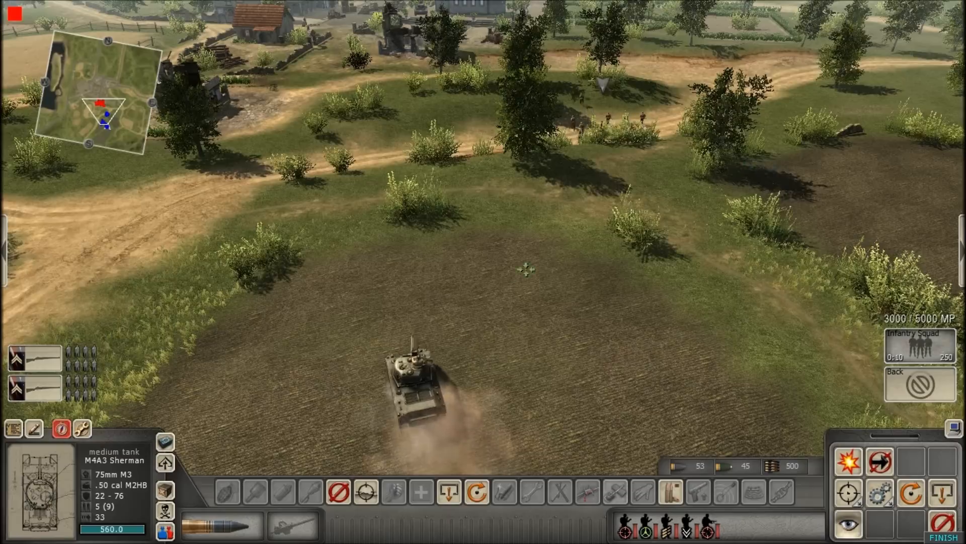
middle_drag(524, 269, 678, 216)
middle_drag(494, 229, 332, 201)
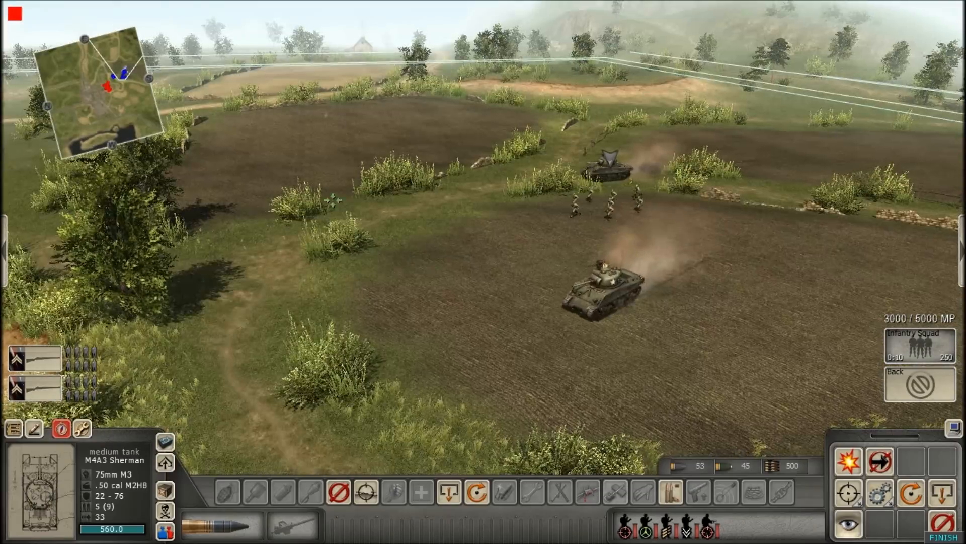
click(332, 200)
Step: Select the infantry squads in turn and direct them toward the trees by the dirt road
double_click(35, 388)
middle_drag(455, 338, 27, 309)
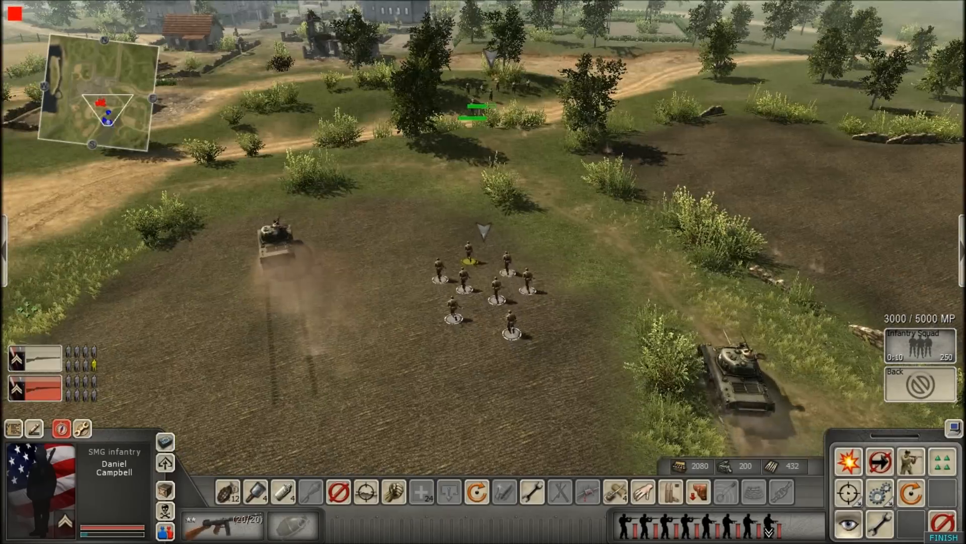
double_click(49, 368)
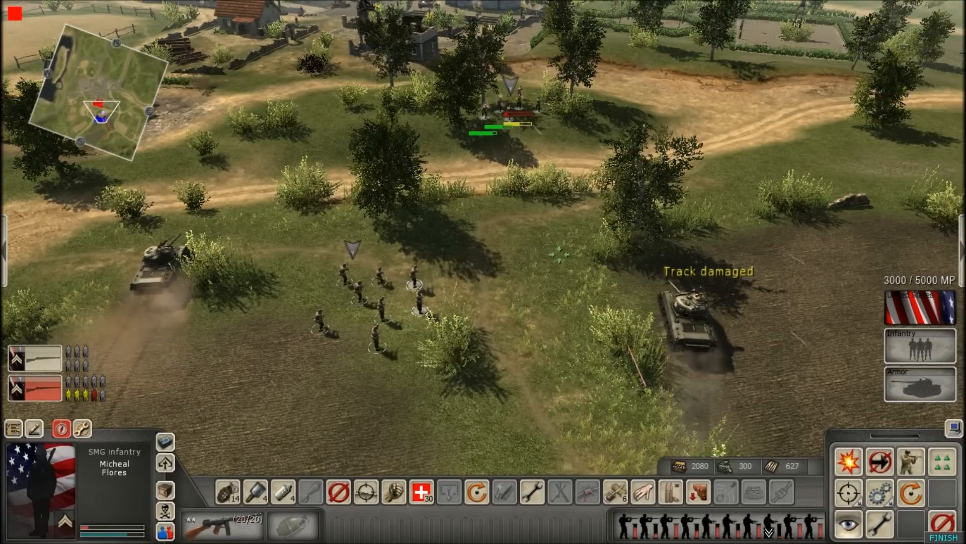
click(585, 357)
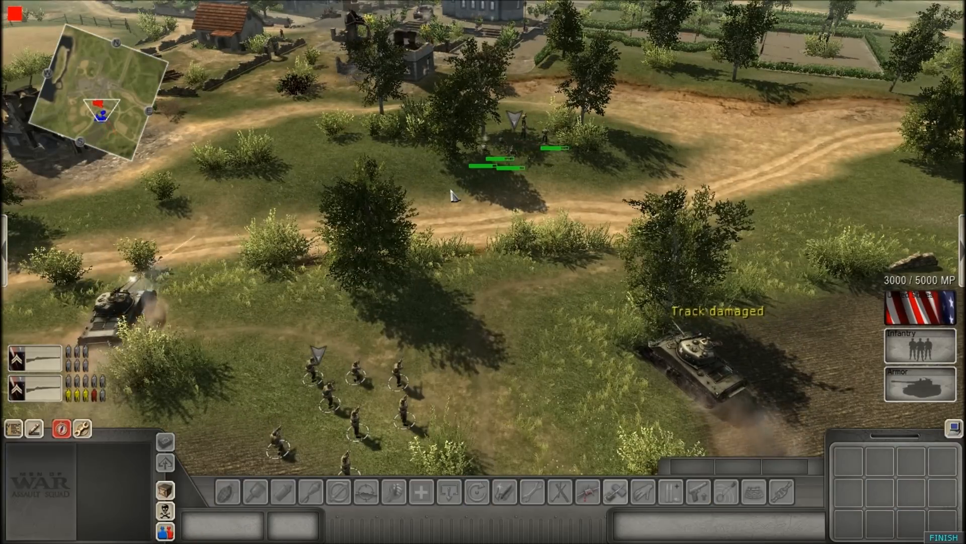
Step: Advance the rear infantry squad across the dirt road to the bushes facing the ruined building
scroll(275, 408, down, 2)
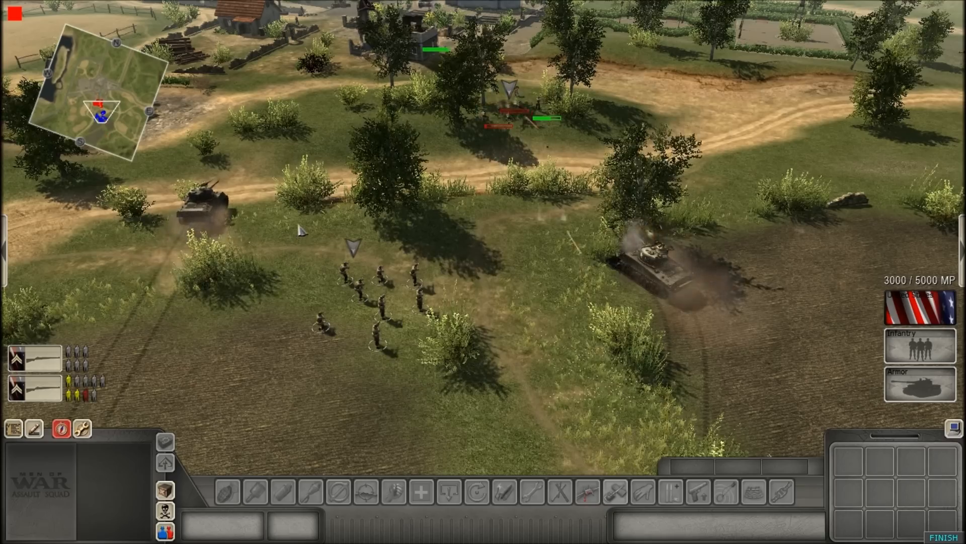
click(422, 279)
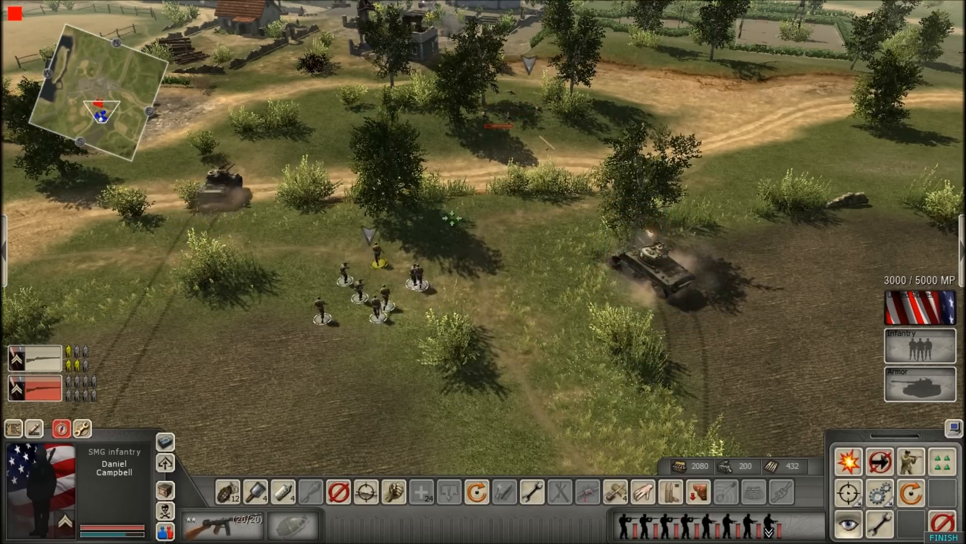
middle_drag(451, 218, 735, 296)
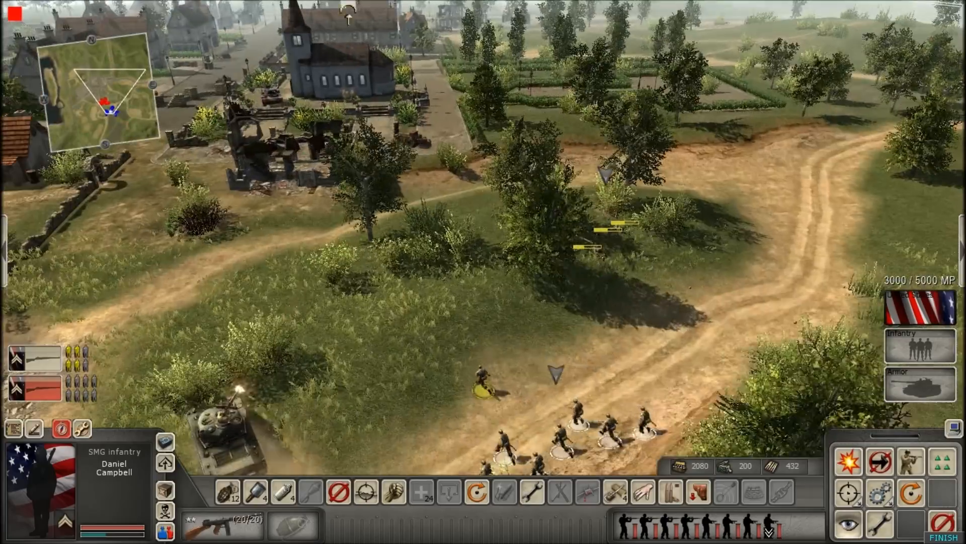
middle_drag(229, 292, 453, 308)
click(507, 339)
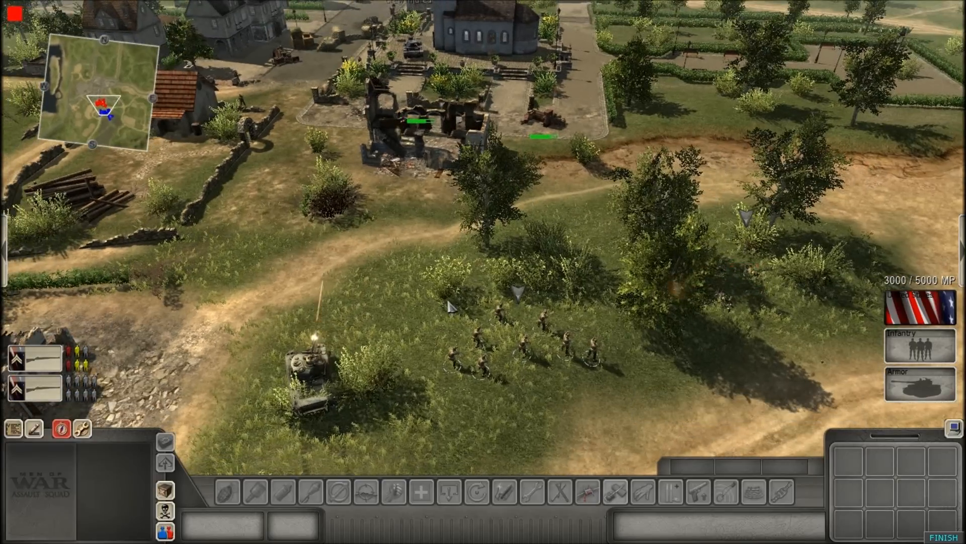
Step: Have the squad take cover on the ground by the bushes beside the Sherman
drag(593, 401, 594, 402)
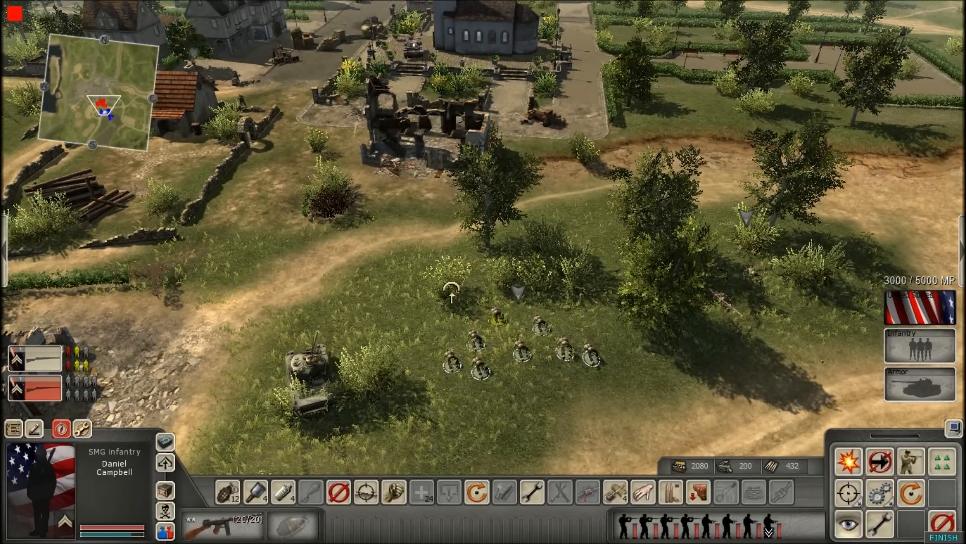
click(428, 261)
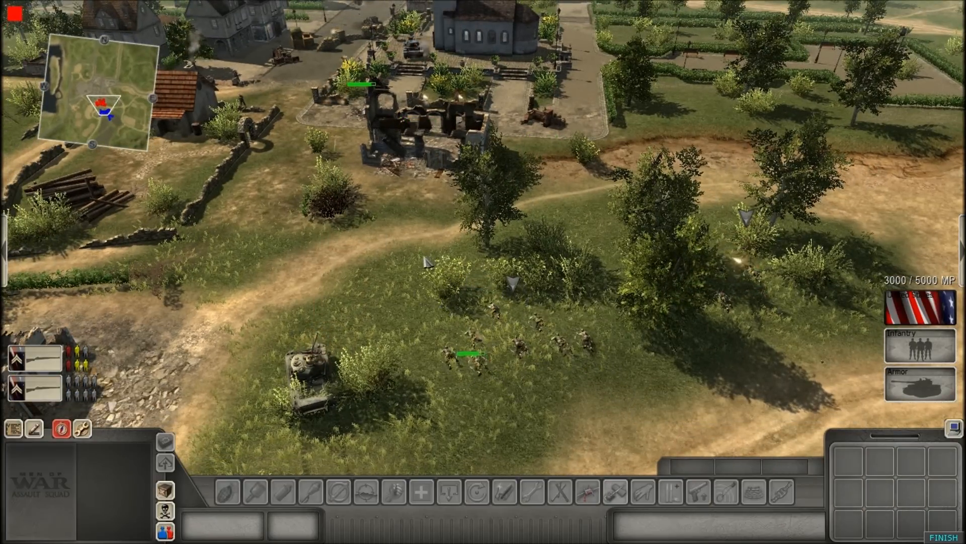
drag(630, 410, 647, 421)
click(663, 442)
Step: Look over the battlefield around the ruined building to check how the called-in squads and Shermans fight
middle_drag(599, 452, 398, 34)
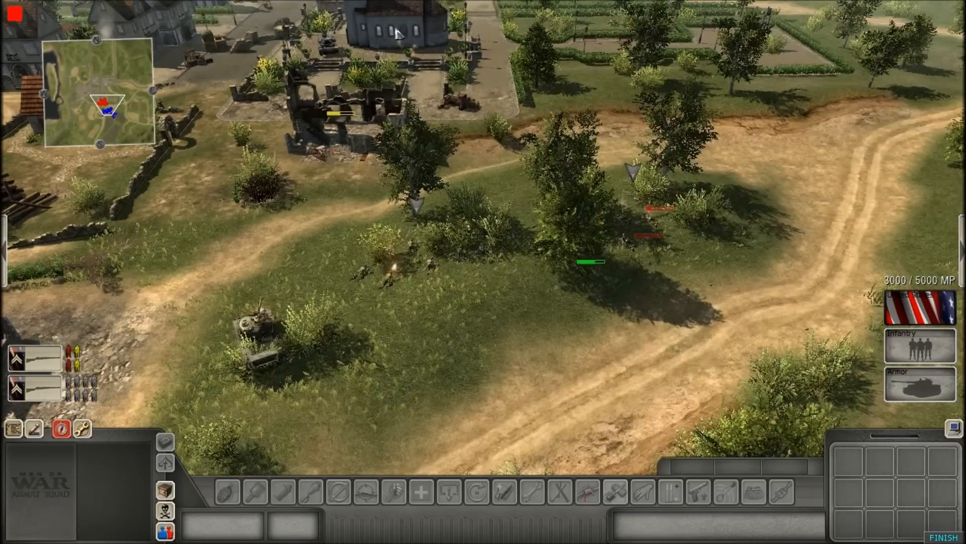
key(Up)
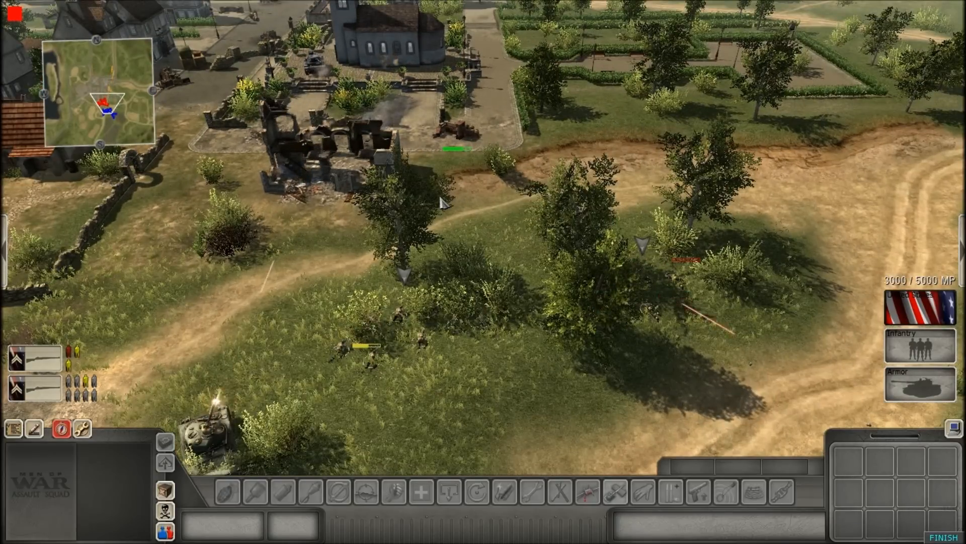
key(Down)
key(Right)
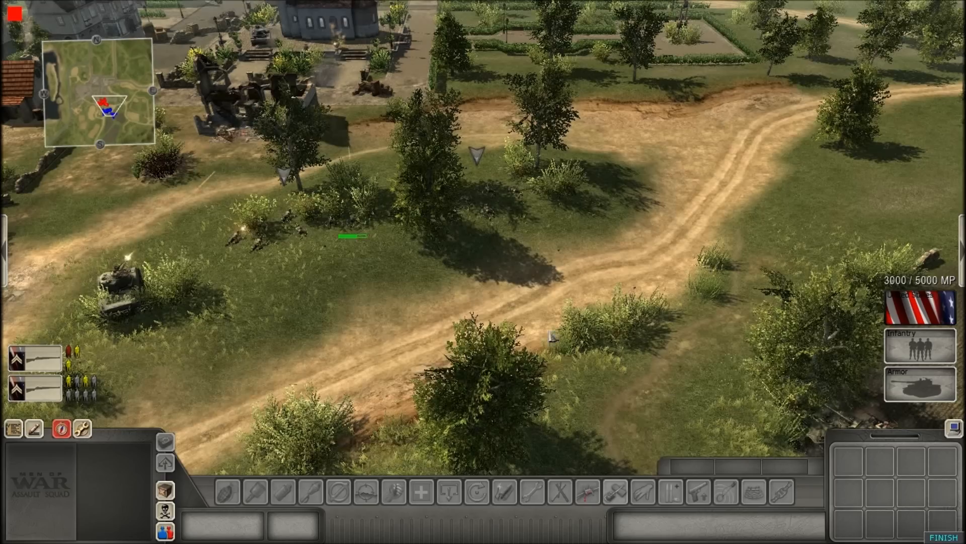
key(Up)
key(Left)
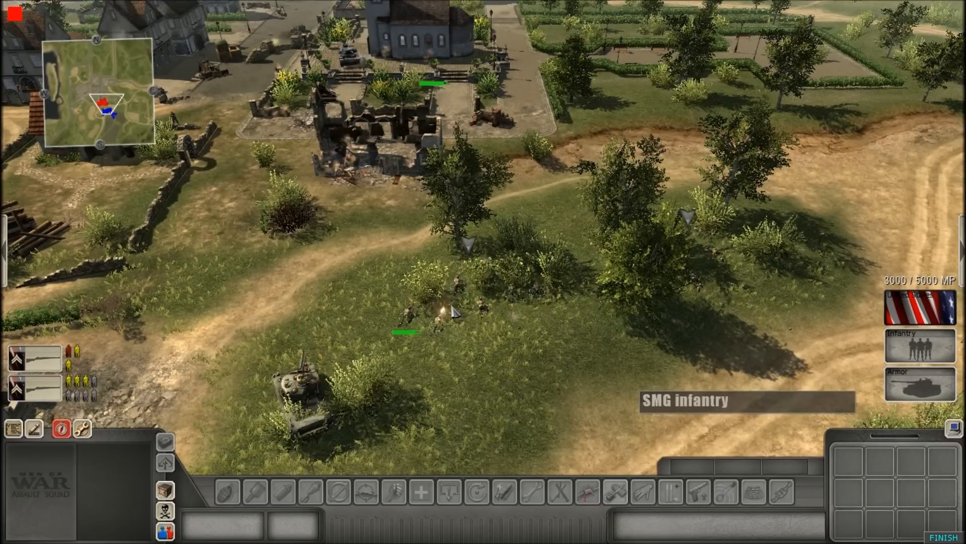
key(Right)
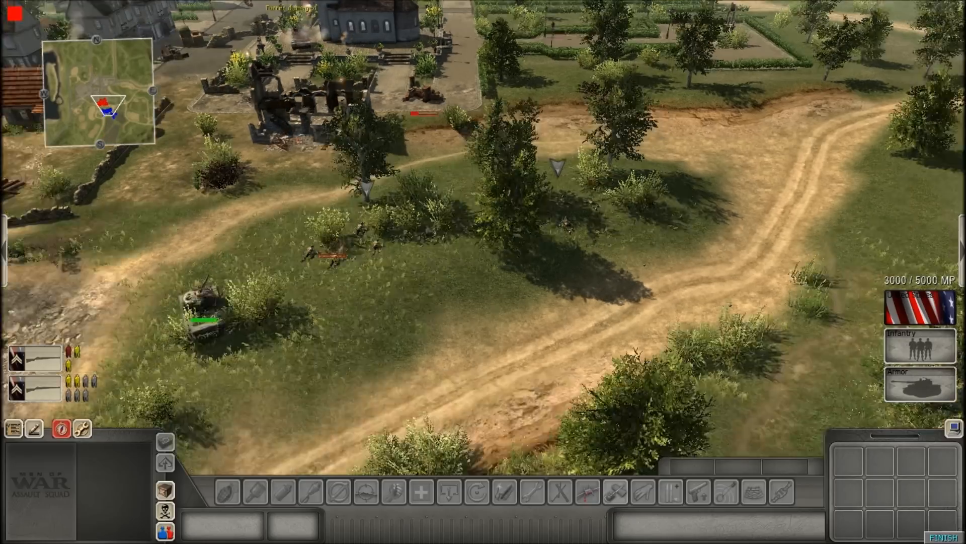
mouse_move(499, 299)
middle_down()
mouse_move(532, 376)
mouse_move(539, 298)
mouse_move(413, 330)
mouse_move(608, 313)
mouse_move(595, 304)
mouse_move(571, 353)
mouse_move(464, 262)
middle_up()
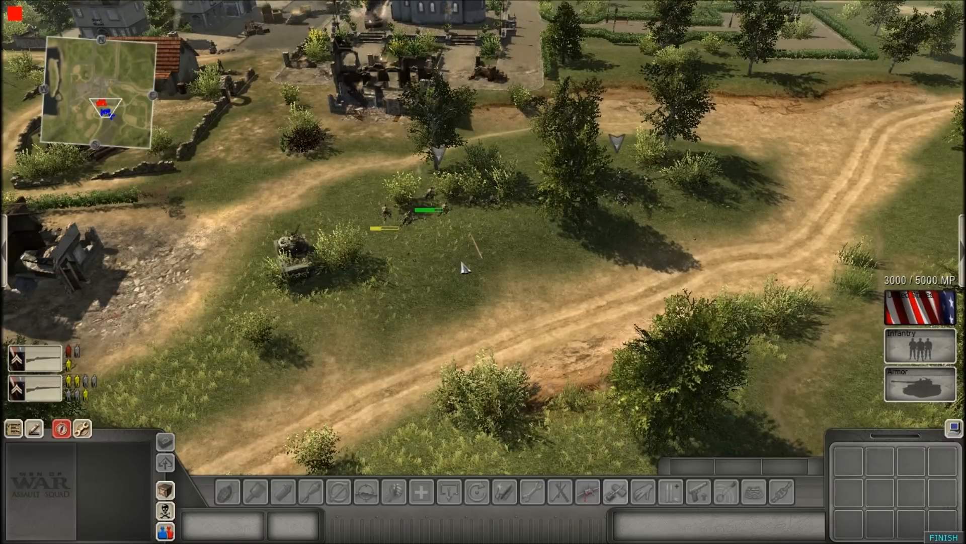